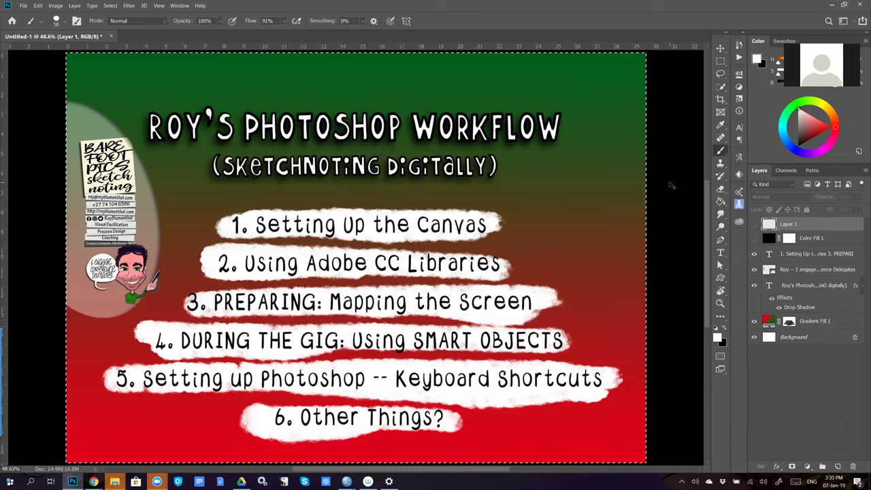
- Deselect the marching-ants selection surrounding the whole workflow slide canvas
key("ctrl+d")
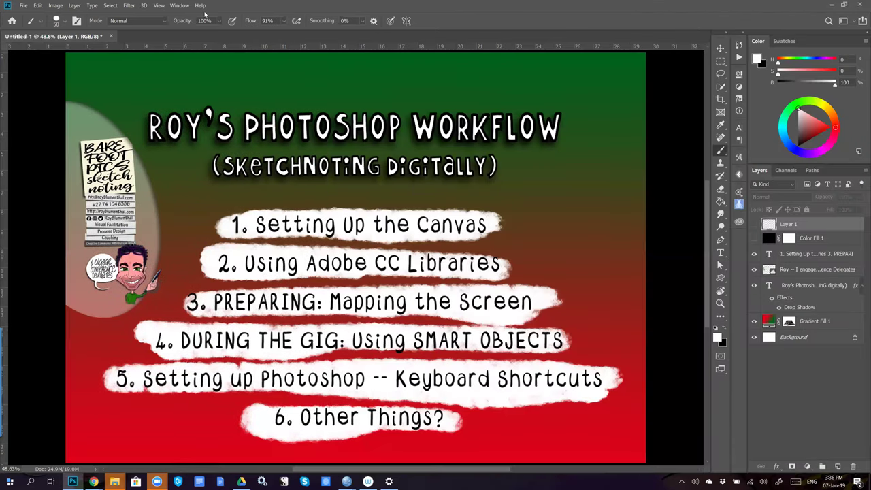
- Open a second window view of Untitled-1 and maximise Photoshop to fill the screen
double_click(204, 13)
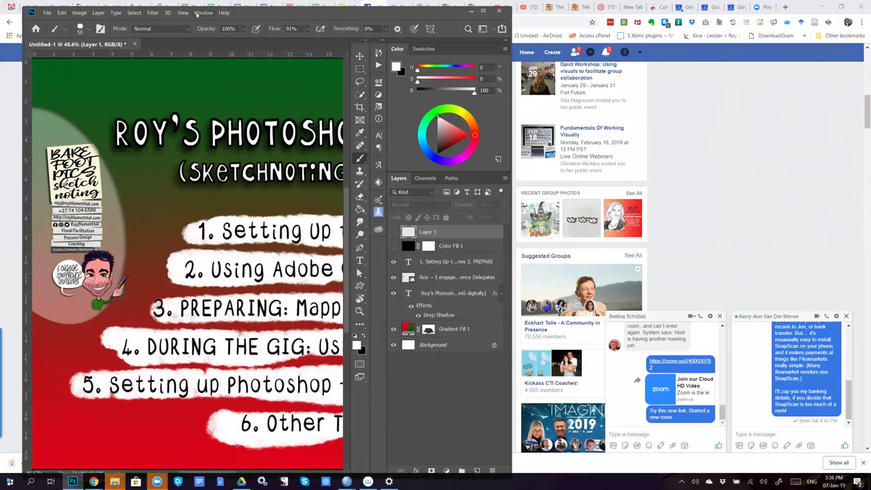
left_click(185, 13)
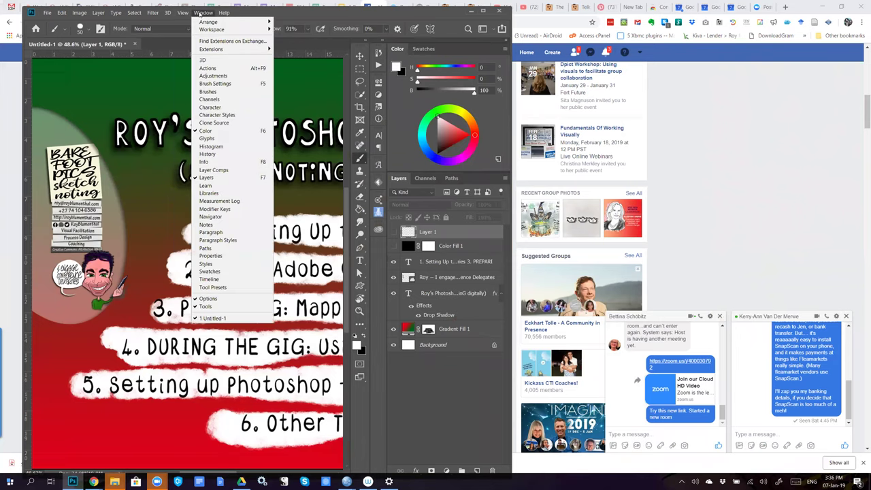
mouse_move(205, 22)
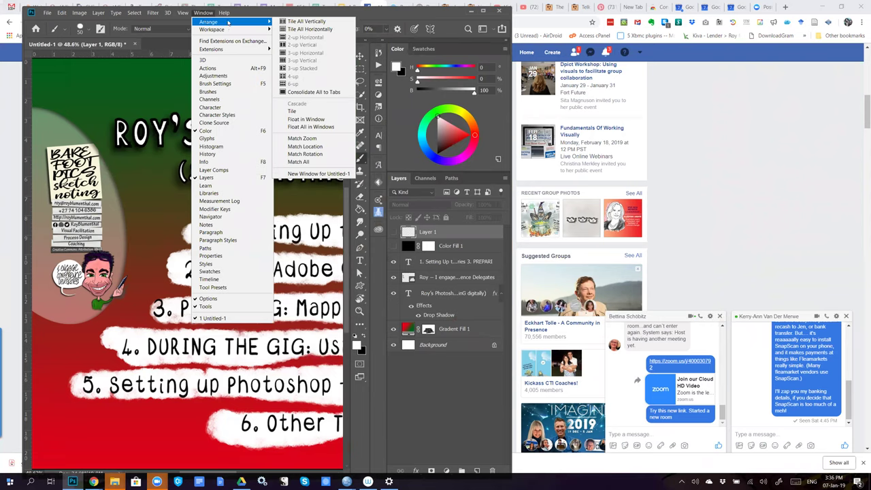
left_click(311, 174)
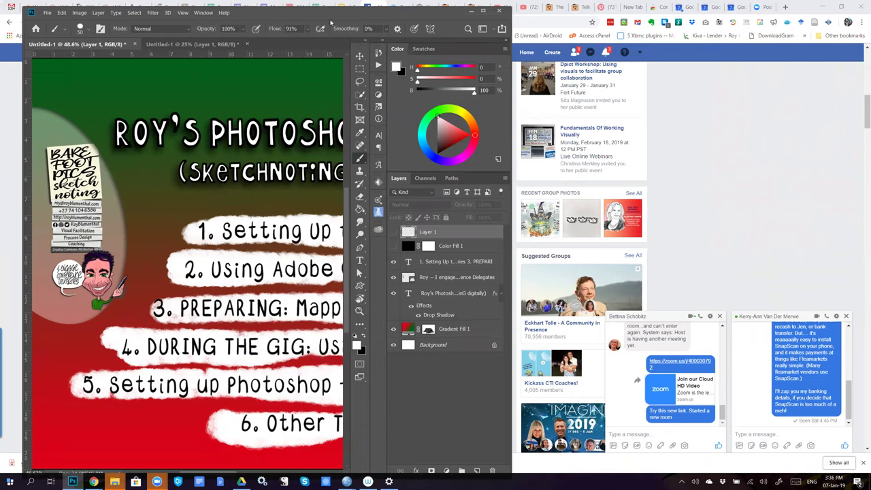
double_click(313, 12)
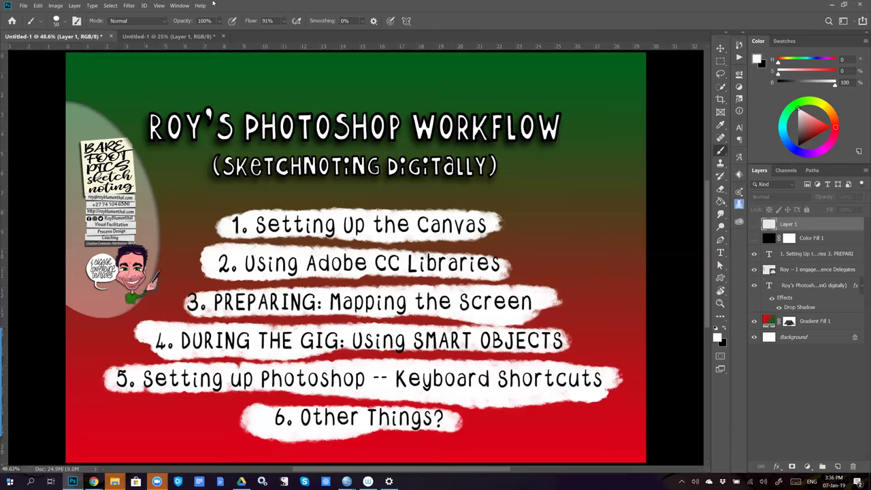
- Switch to the second 'Untitled-1 @ 25%' tab and browse the Window > Arrange options without applying any
left_click(165, 37)
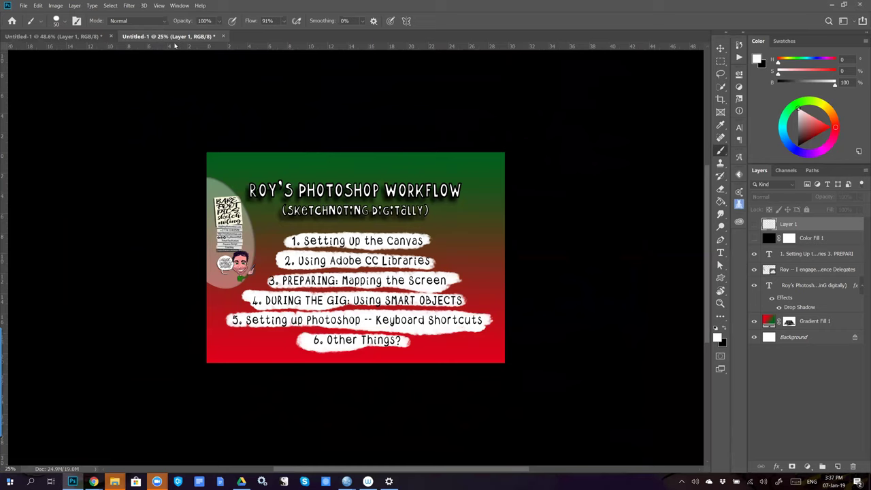
left_click(178, 5)
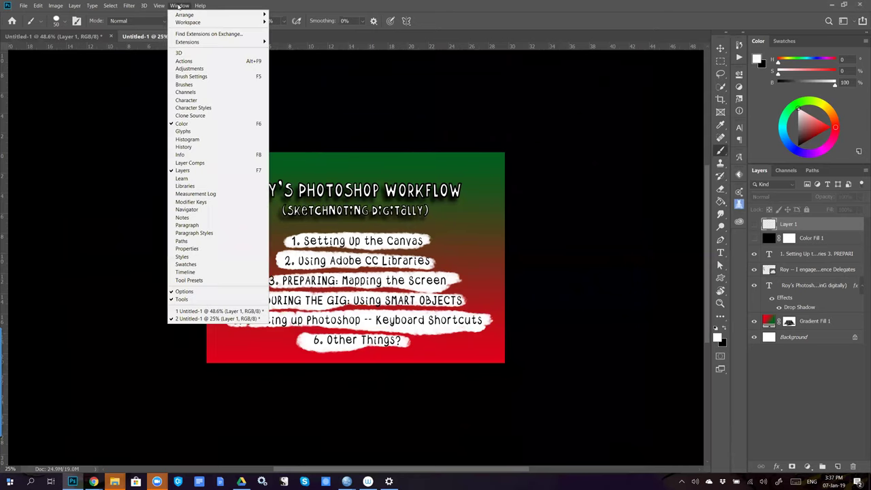
mouse_move(203, 21)
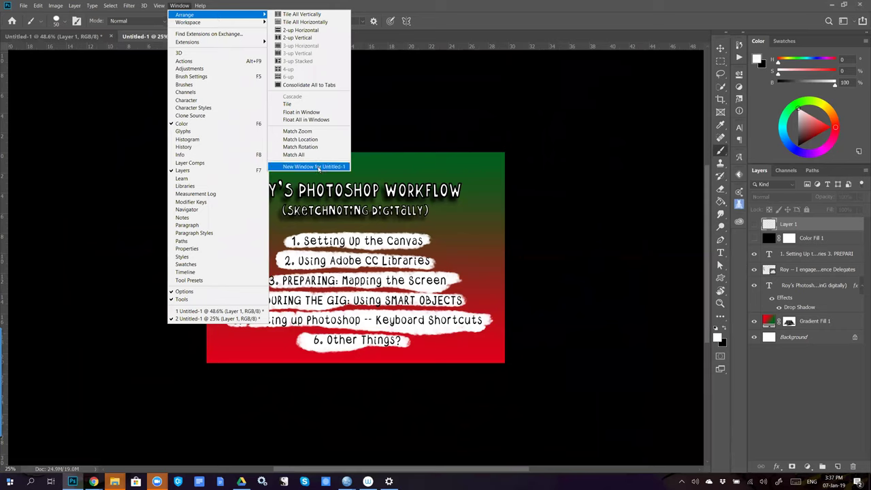
left_click(421, 54)
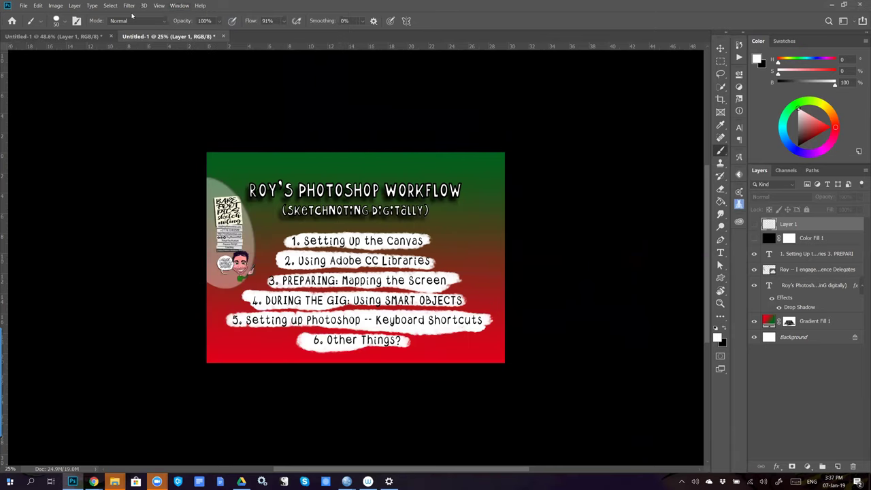
- Float the 25% view as a small window at the slide's right, then reactivate the main view
left_click_drag(143, 37, 301, 124)
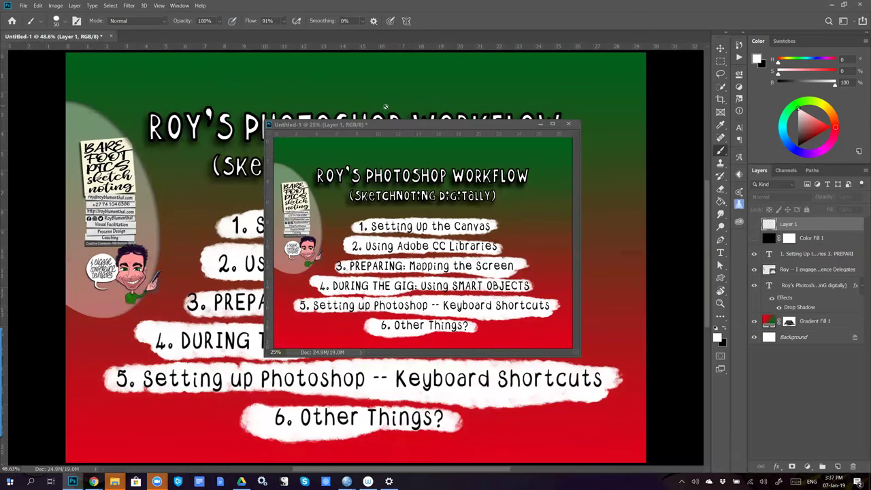
left_click_drag(389, 128, 836, 231)
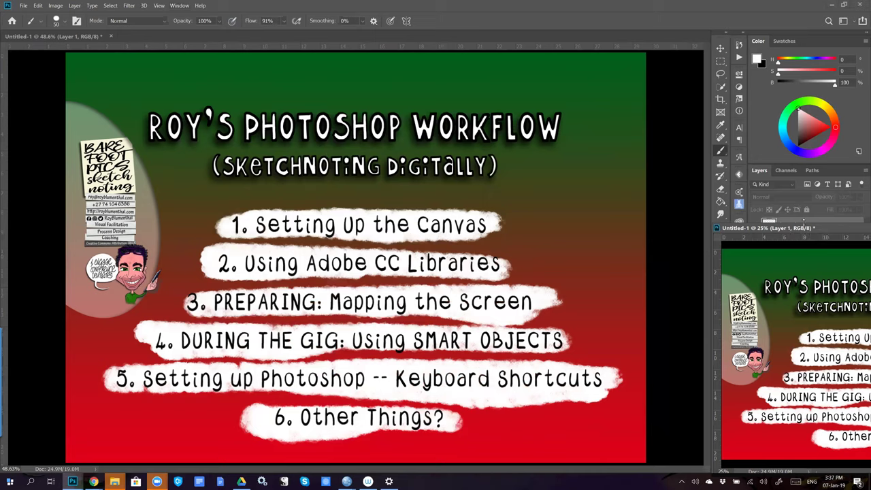
left_click_drag(831, 230, 449, 119)
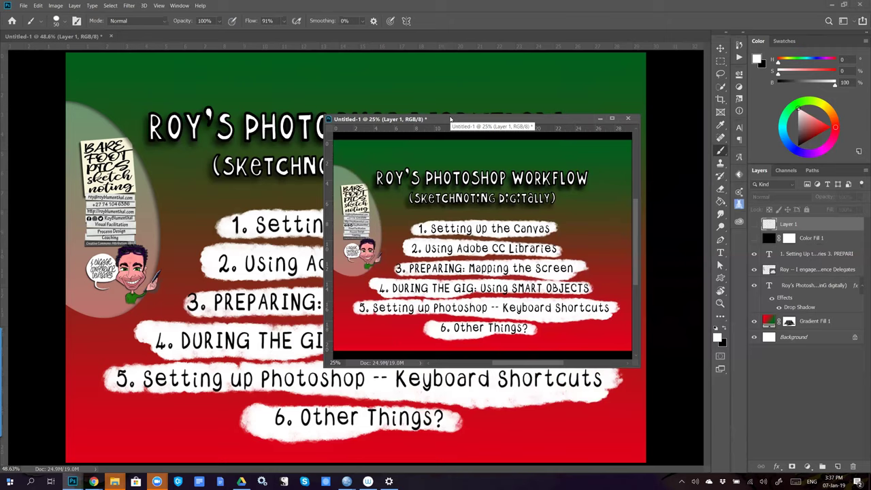
left_click_drag(424, 119, 603, 83)
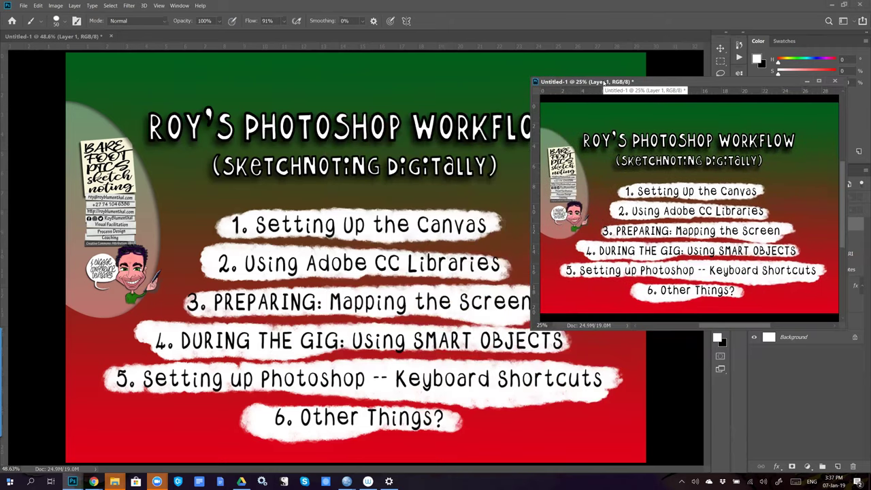
left_click(100, 417)
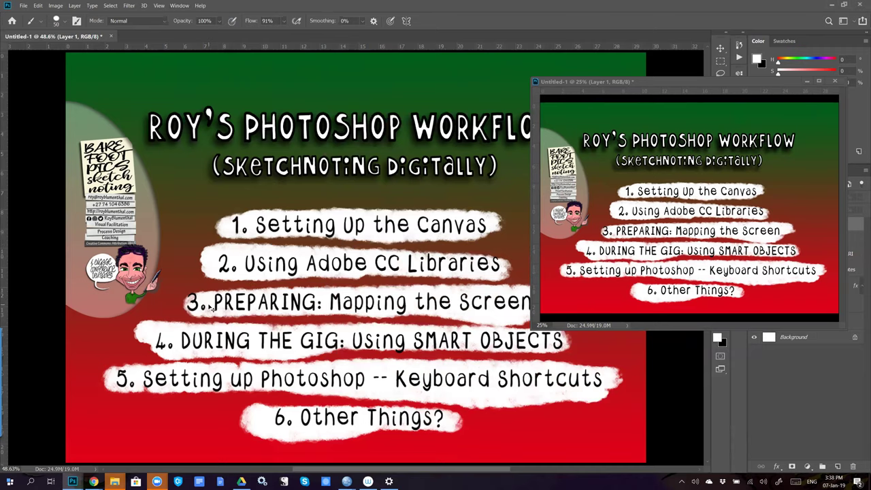
- Zoom the main view to 300% and shift the small floating view to uncover the Layers panel
key("ctrl+plus")
key("ctrl+plus")
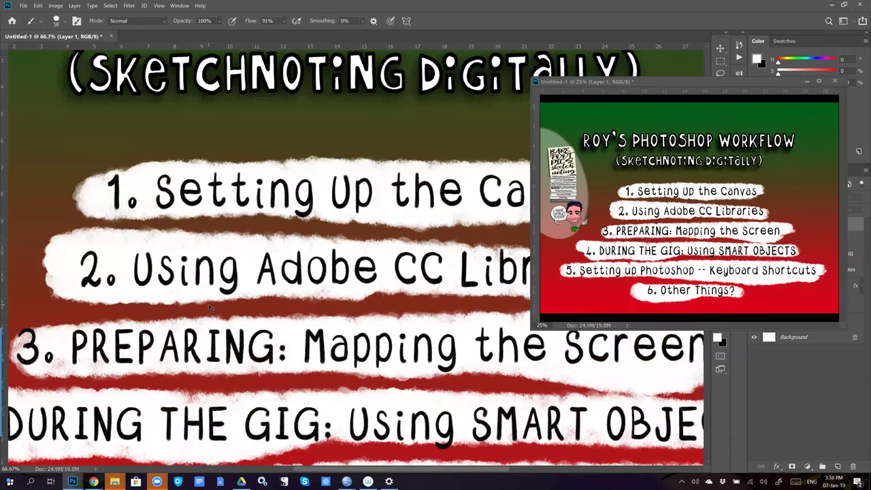
scroll(210, 307, "up", 3)
scroll(211, 329, "down", 1)
scroll(197, 265, "up", 1)
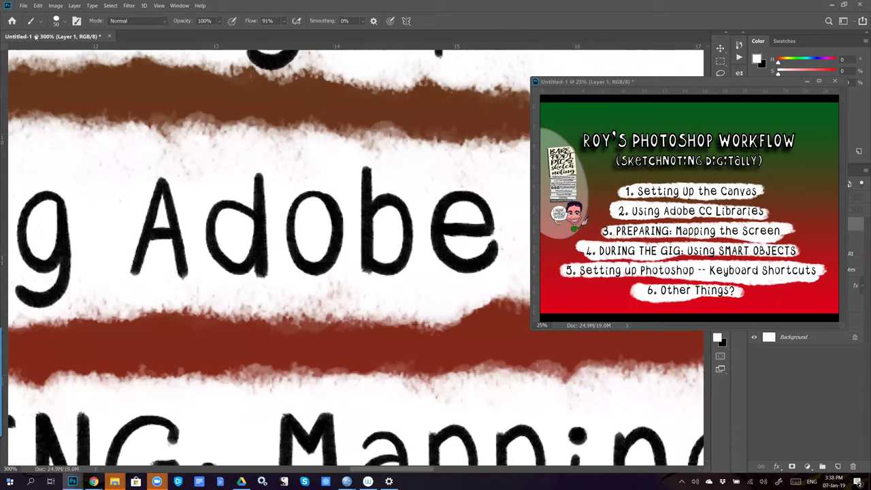
left_click_drag(546, 83, 557, 54)
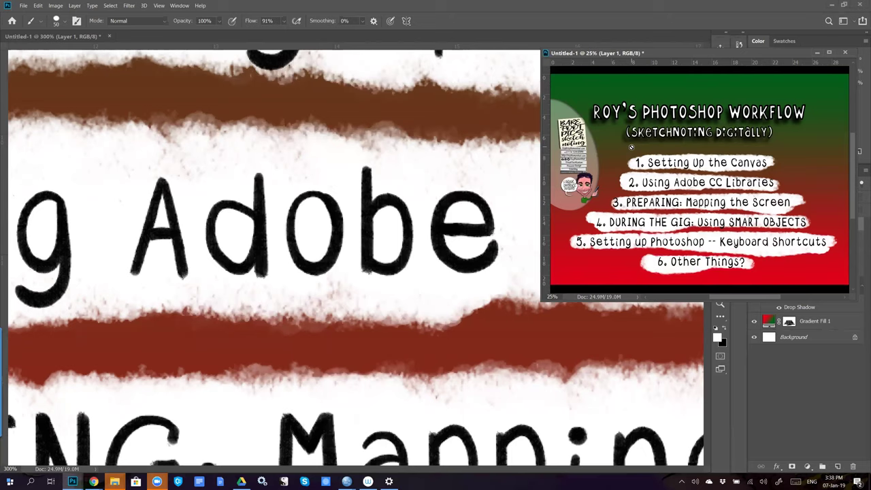
left_click(166, 280)
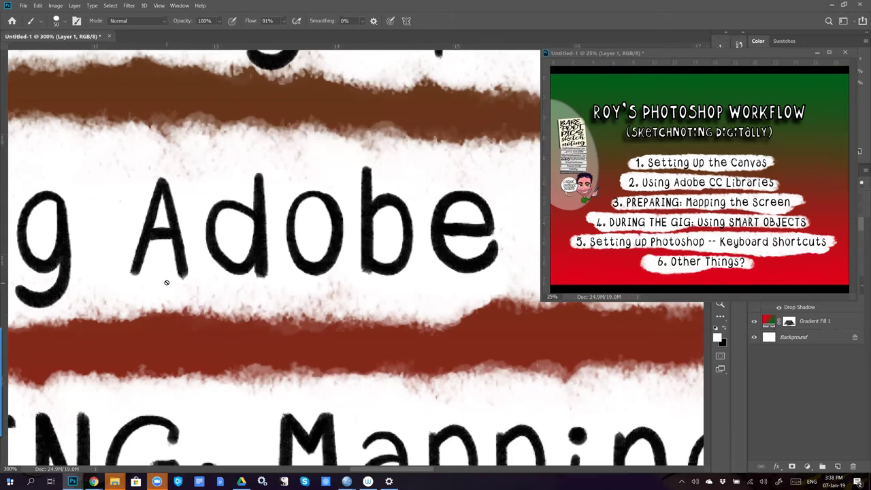
left_click_drag(665, 53, 544, 33)
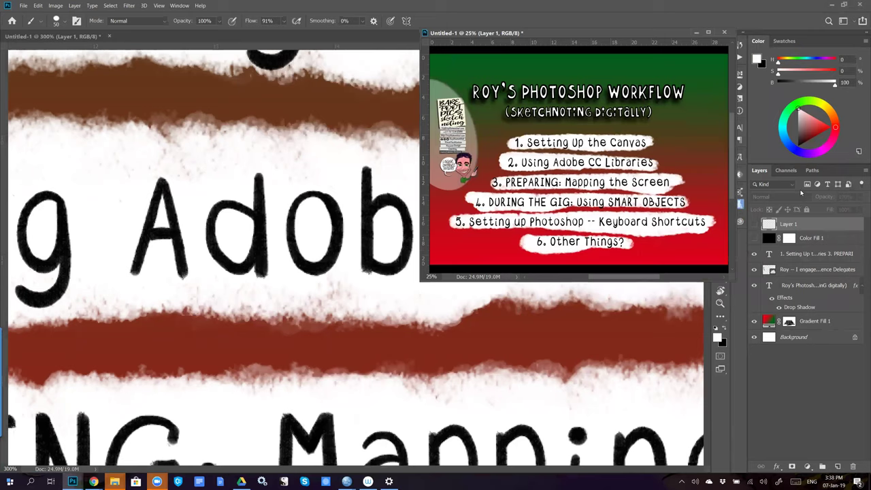
- Make Layer 1 visible and paint a large pale pink 300 px patch over the word Adobe
key("F2")
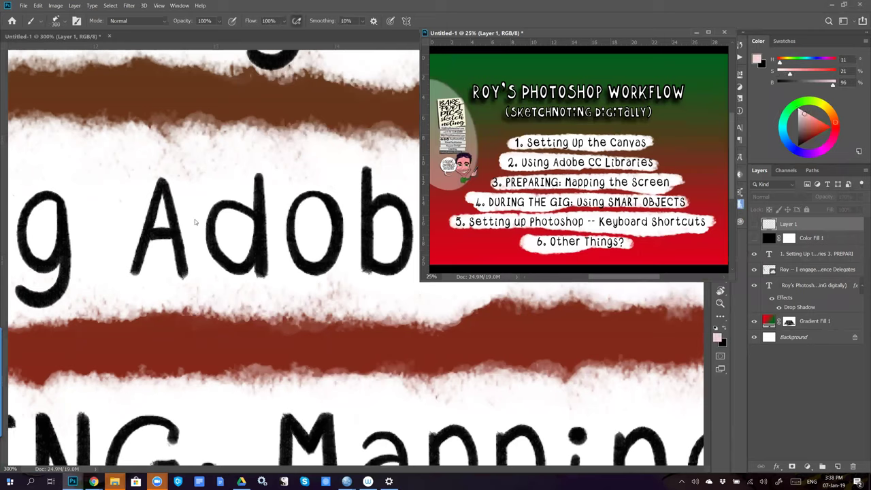
left_click(178, 213)
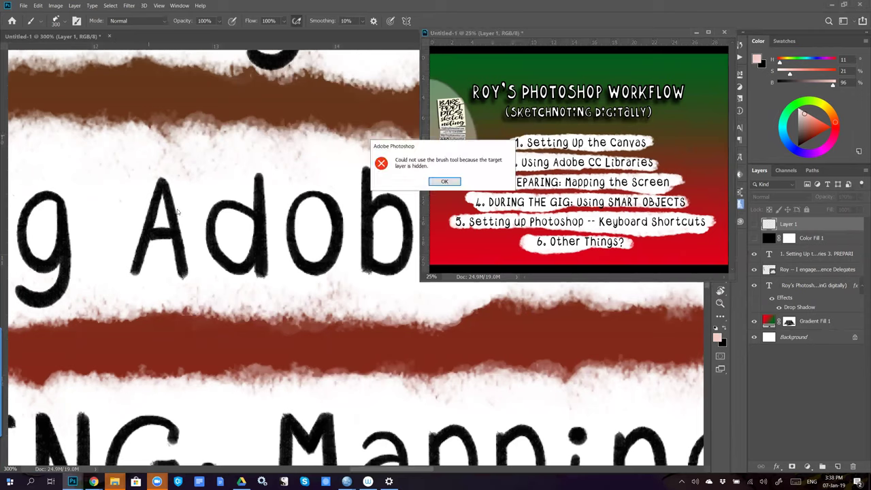
left_click(443, 179)
left_click(199, 204)
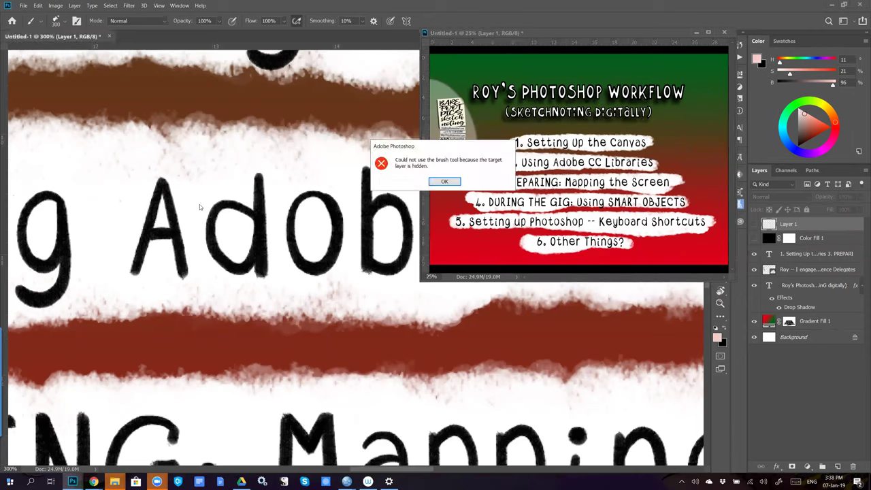
left_click(444, 181)
left_click(754, 224)
mouse_move(175, 109)
left_mouse_down()
mouse_move(250, 349)
mouse_move(216, 245)
mouse_move(217, 273)
mouse_move(180, 352)
mouse_move(233, 180)
mouse_move(371, 342)
mouse_move(535, 368)
mouse_move(407, 343)
mouse_move(174, 173)
mouse_move(333, 130)
mouse_move(390, 322)
mouse_move(174, 360)
mouse_move(196, 223)
left_mouse_up()
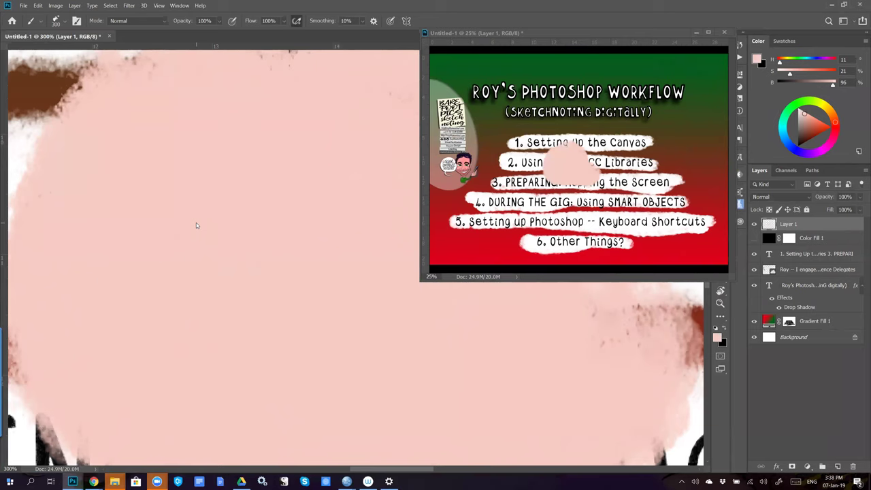
- With a small black brush, draw a tall four-sided outline and two rounded loops on Layer 1
key("d")
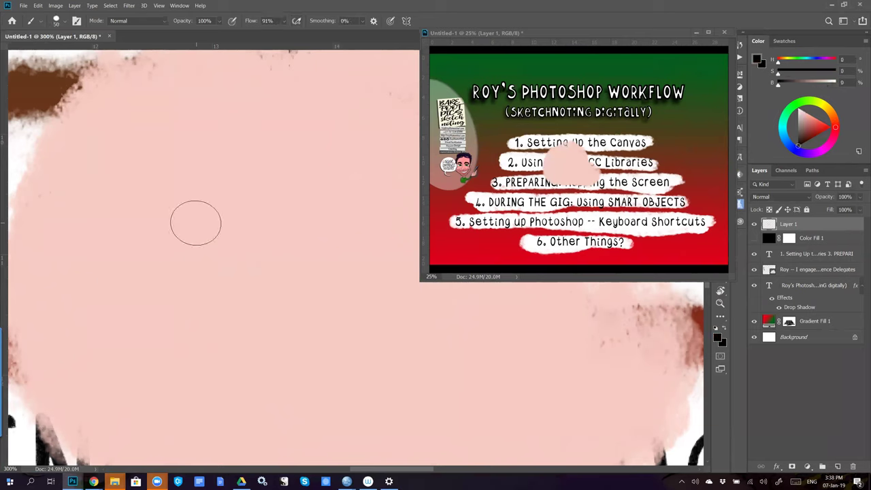
mouse_move(267, 111)
left_mouse_down()
mouse_move(128, 265)
mouse_move(294, 366)
left_mouse_up()
left_click_drag(345, 247, 241, 102)
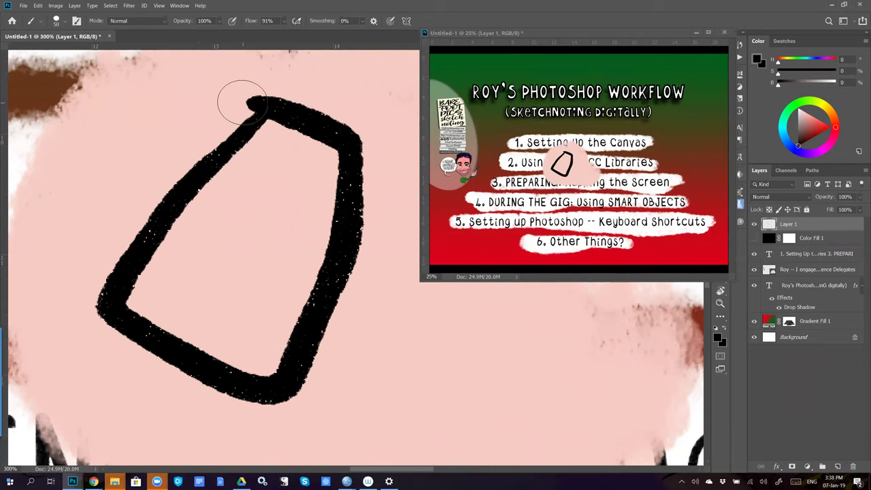
mouse_move(494, 350)
left_mouse_down()
mouse_move(479, 426)
mouse_move(510, 356)
mouse_move(501, 333)
left_mouse_up()
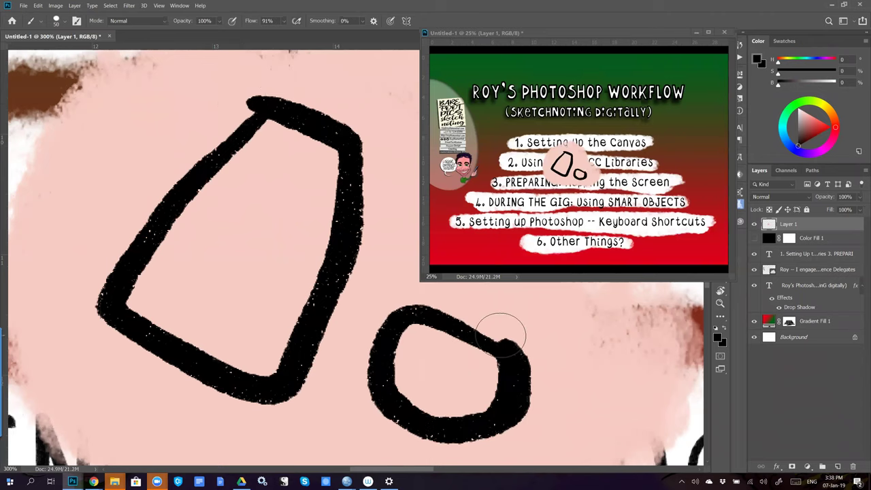
mouse_move(114, 170)
left_mouse_down()
mouse_move(164, 154)
mouse_move(140, 101)
left_mouse_up()
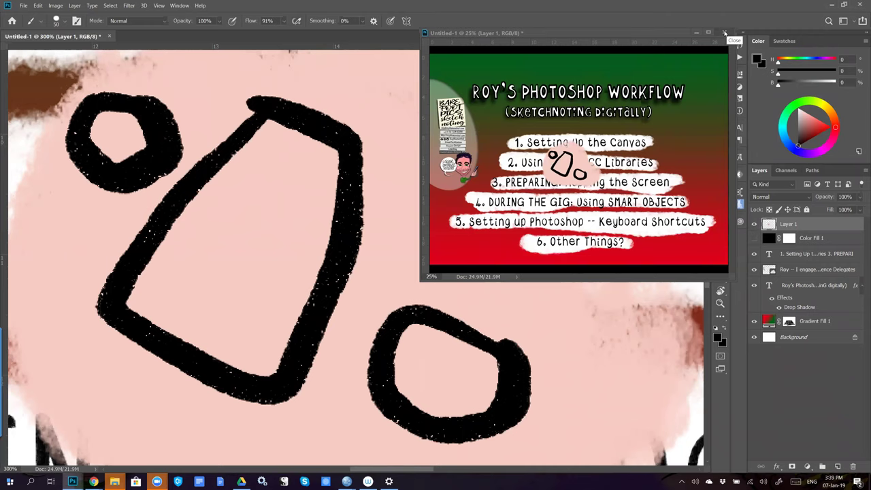
- Close the floating Untitled-1 view, fit the slide on screen, and erase everything on Layer 1
left_click(724, 33)
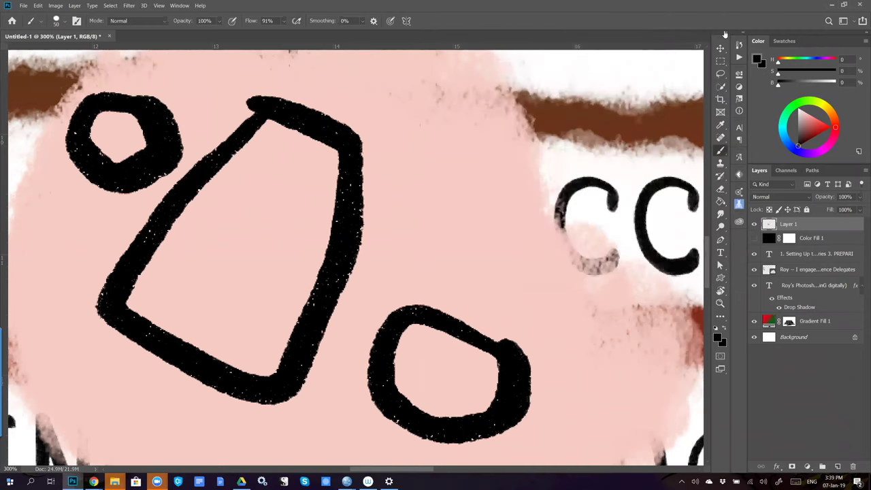
key("ctrl+0")
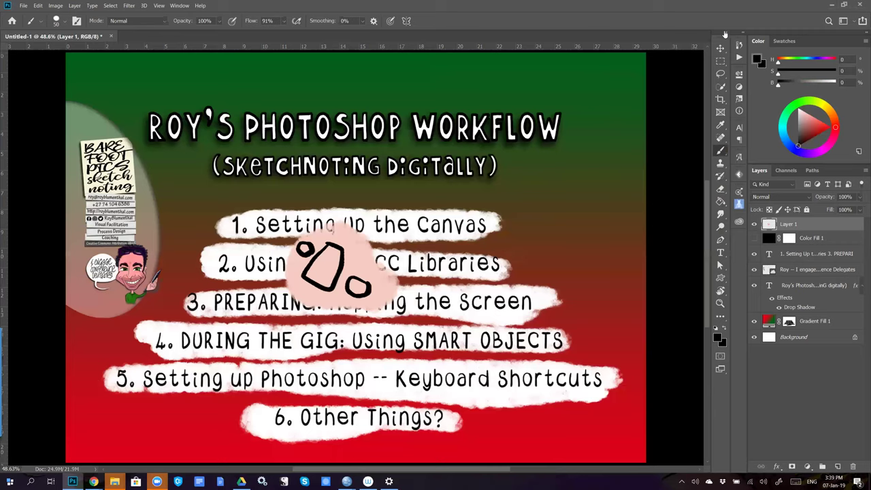
key("ctrl+a")
key("Delete")
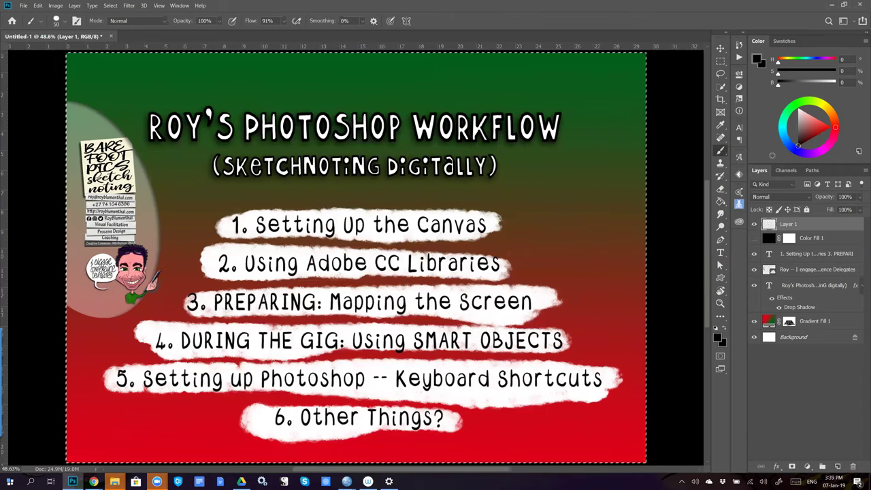
key("ctrl+d")
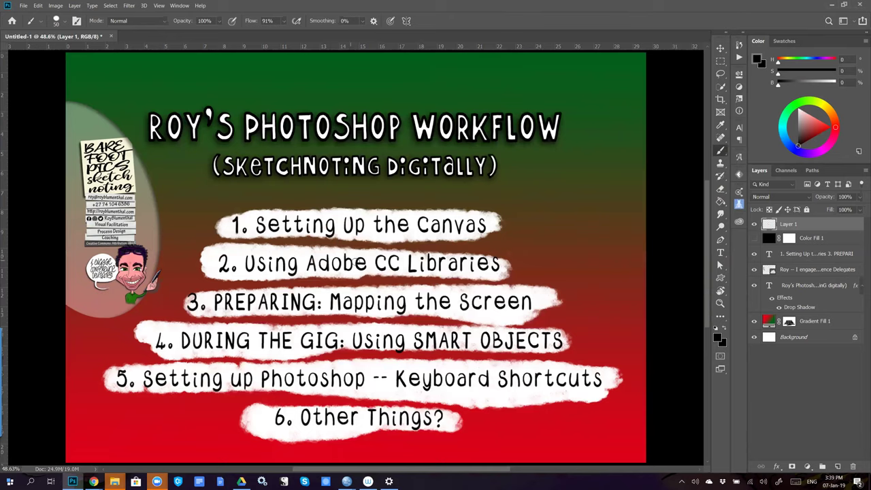
- Create a new landscape A4 document (297 × 210 mm, 300 ppi) from the Home screen
left_click(11, 20)
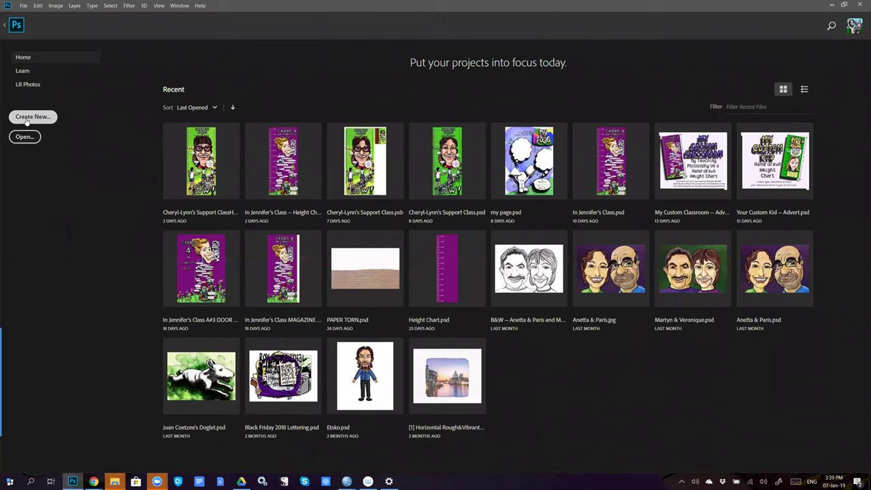
left_click(27, 118)
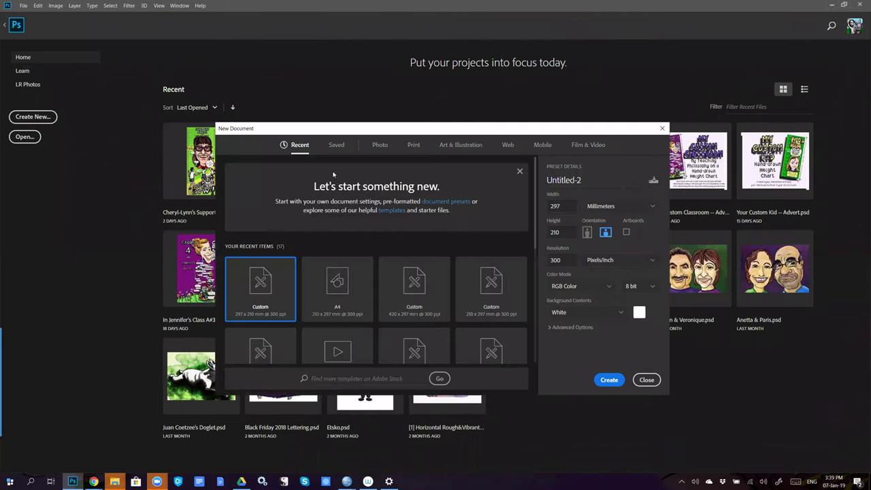
left_click(336, 290)
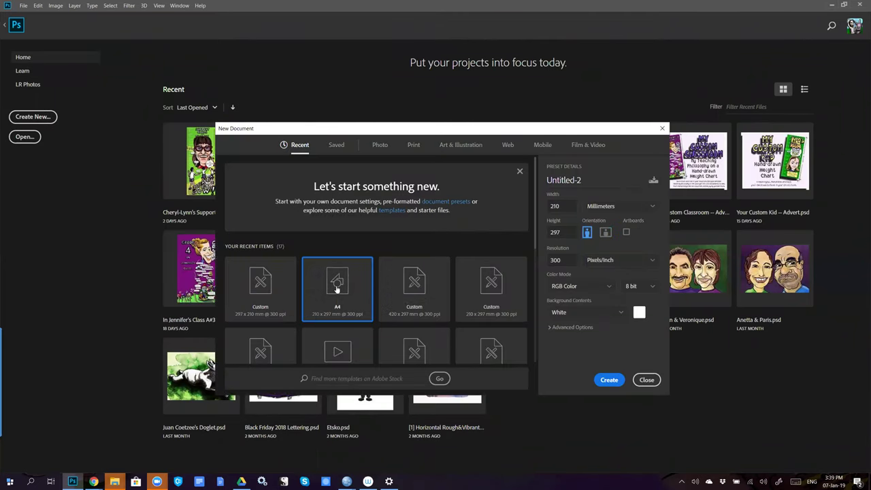
left_click(605, 232)
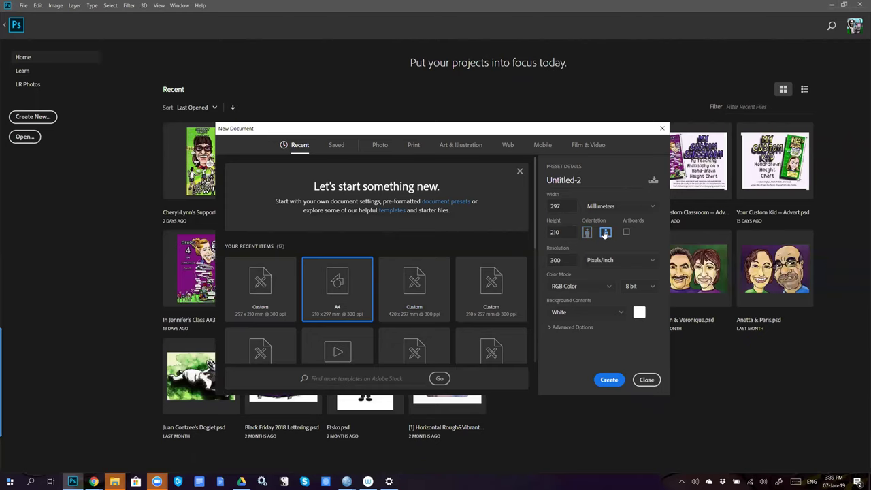
left_click(609, 380)
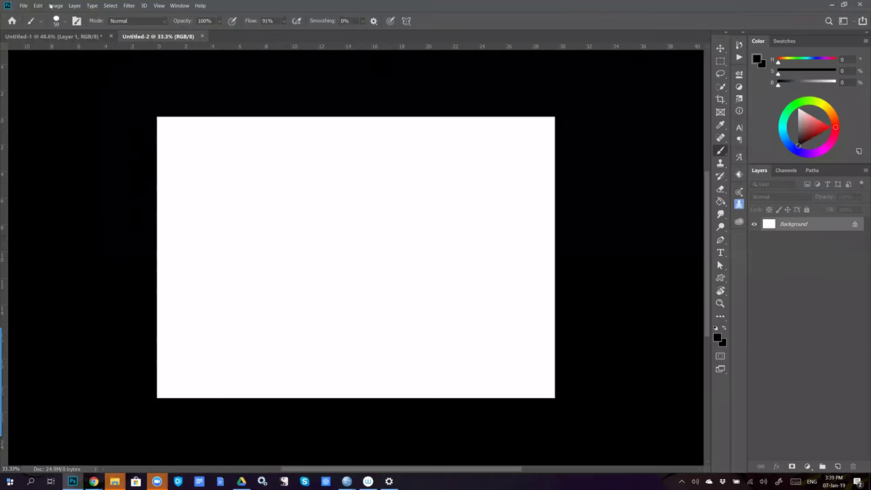
- Open Image Size for Untitled-2 and inspect its 300 ppi resolution and 3508 px width
left_click(57, 5)
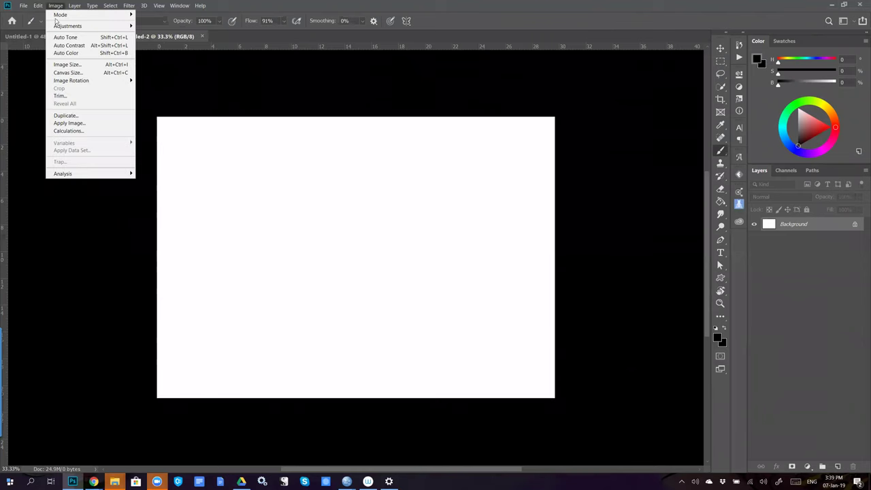
left_click(64, 64)
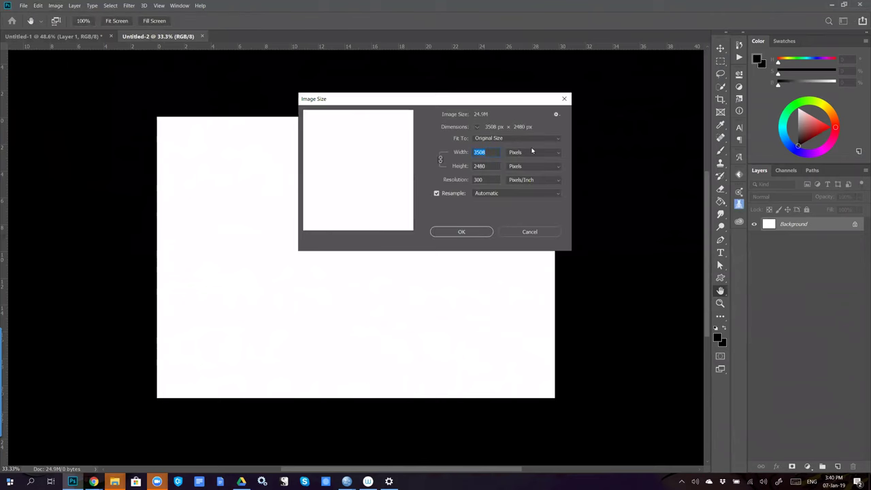
left_click(487, 179)
double_click(487, 180)
left_click(490, 153)
double_click(488, 152)
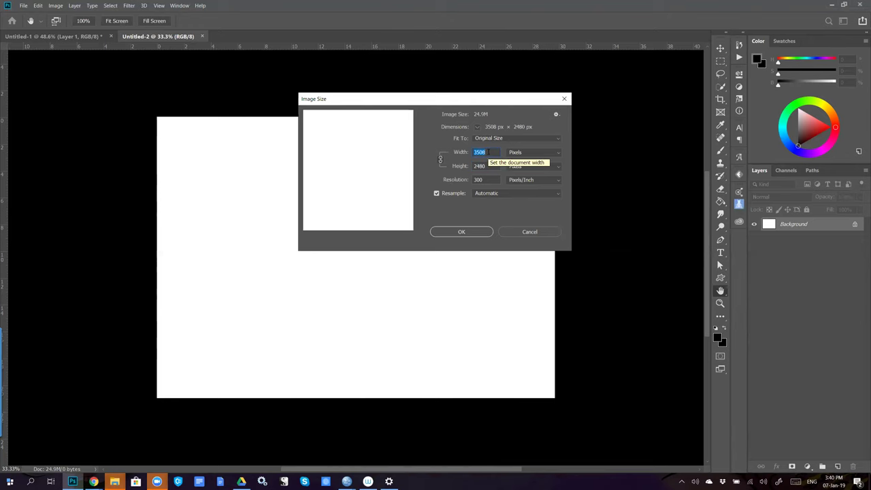
- Confirm Image Size with OK, leaving the canvas unchanged at 3508 × 2480 px
left_click(461, 231)
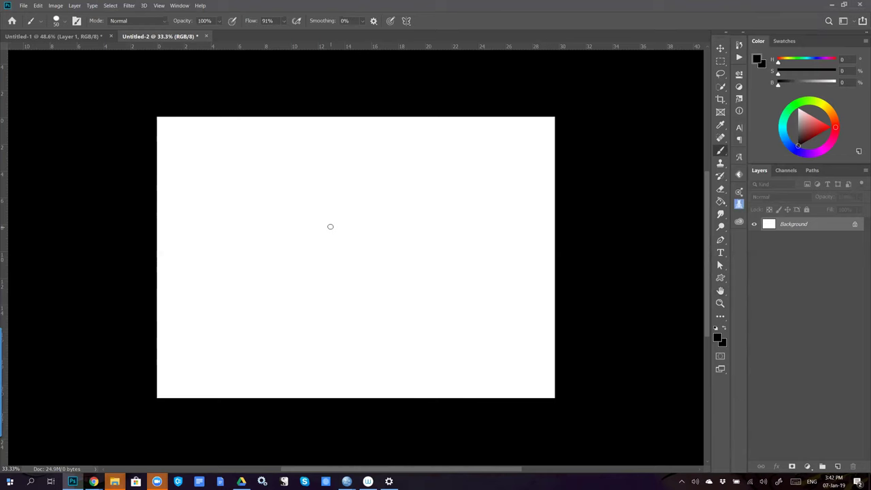
- Add a new Layer 1 above Background and paint a thick black zigzag across the white canvas
key("ctrl+alt+shift+n")
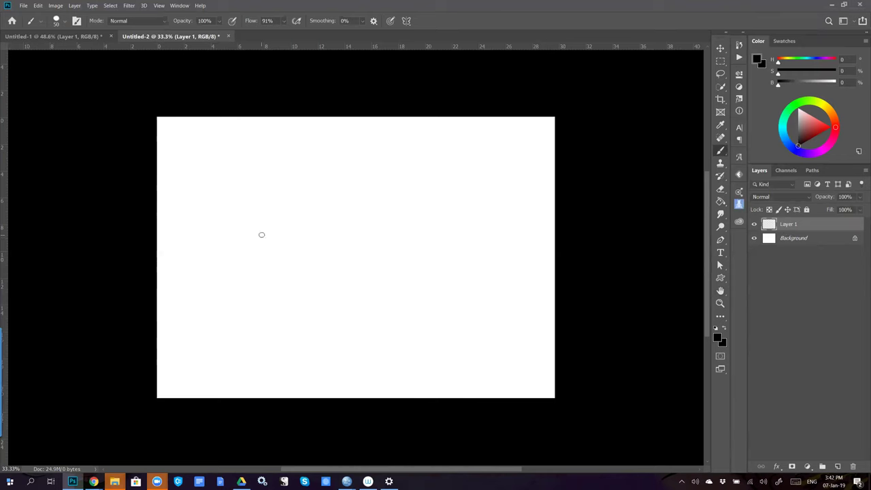
mouse_move(369, 211)
left_mouse_down()
mouse_move(301, 227)
mouse_move(197, 282)
left_mouse_up()
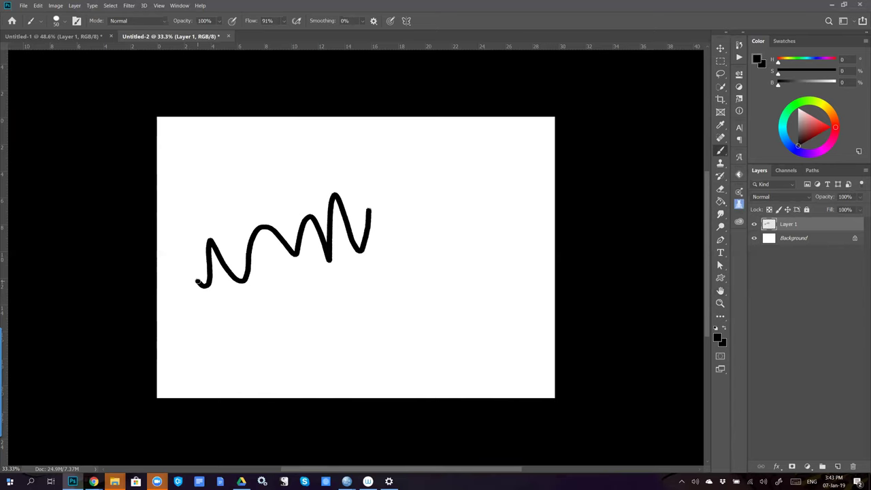
scroll(198, 281, "up", 2)
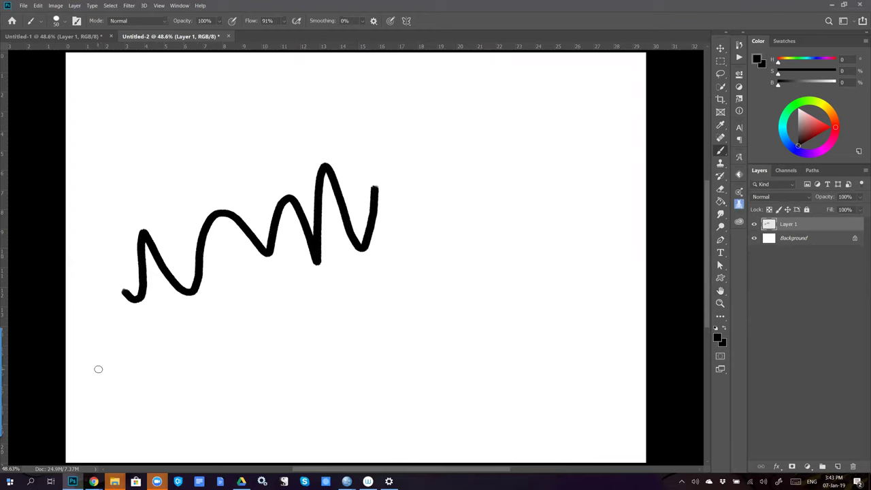
- Return to the Brush and draw a C-shaped letter below the zigzag
key("c")
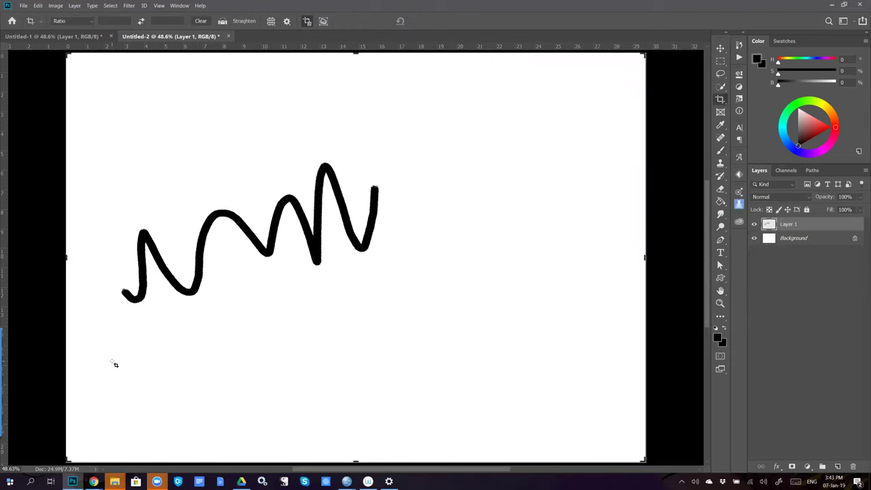
key("v")
key("b")
mouse_move(353, 301)
left_mouse_down()
mouse_move(323, 346)
mouse_move(369, 340)
left_mouse_up()
- Hand-letter 'CTRL O = ZOOM FILL' near the top of the canvas
mouse_move(321, 82)
left_mouse_down()
mouse_move(320, 107)
mouse_move(329, 111)
left_mouse_up()
mouse_move(318, 89)
left_mouse_down()
mouse_move(346, 81)
mouse_move(344, 112)
left_mouse_up()
mouse_move(345, 85)
left_mouse_down()
mouse_move(349, 107)
mouse_move(382, 109)
left_mouse_up()
left_click_drag(417, 80, 486, 90)
mouse_move(462, 101)
left_mouse_down()
mouse_move(549, 112)
mouse_move(552, 95)
mouse_move(574, 97)
left_mouse_up()
mouse_move(578, 94)
left_mouse_down()
mouse_move(605, 89)
mouse_move(608, 115)
left_mouse_up()
mouse_move(521, 123)
left_mouse_down()
mouse_move(517, 154)
mouse_move(548, 120)
left_mouse_up()
mouse_move(523, 141)
left_mouse_down()
mouse_move(538, 137)
mouse_move(553, 152)
left_mouse_up()
mouse_move(566, 124)
left_mouse_down()
mouse_move(564, 152)
mouse_move(588, 147)
left_mouse_up()
left_click_drag(587, 124, 612, 143)
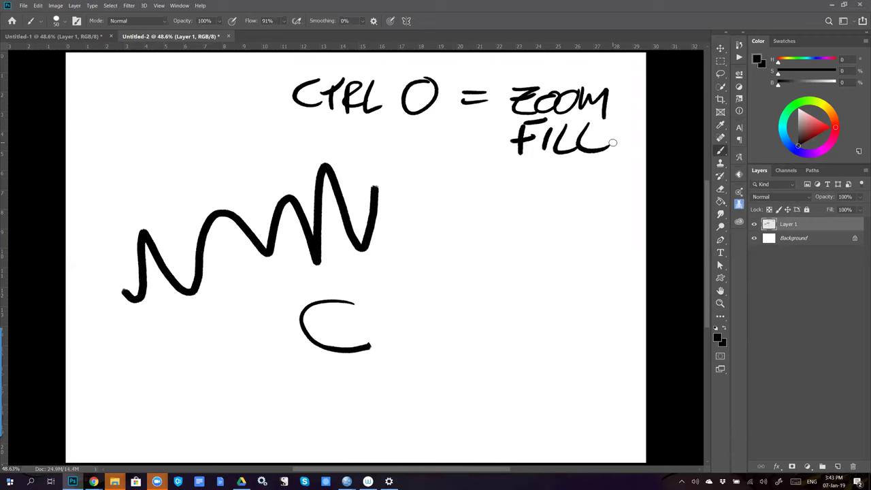
- Complete 'C = CROP' by lettering an equals sign and CROP after the C
left_click_drag(429, 319, 454, 318)
left_click_drag(429, 333, 456, 333)
left_click_drag(503, 317, 512, 346)
mouse_move(513, 317)
left_mouse_down()
mouse_move(538, 345)
mouse_move(550, 322)
mouse_move(560, 356)
left_mouse_up()
left_click_drag(565, 333, 563, 316)
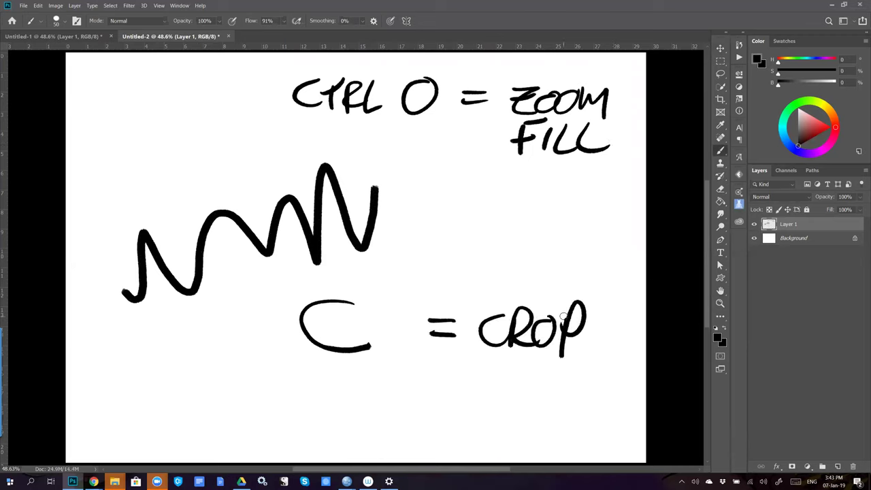
key("c")
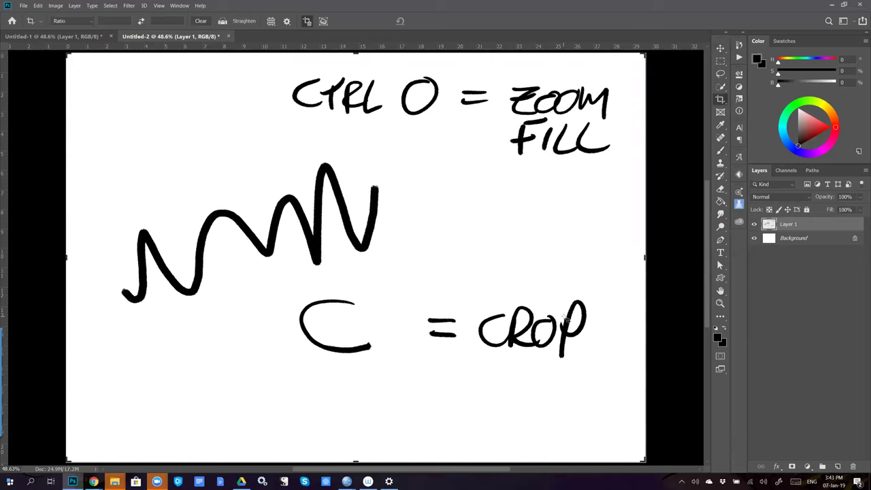
- Extend the crop's left edge outward to enlarge the canvas, commit it, and zoom out
left_click_drag(63, 256, 9, 257)
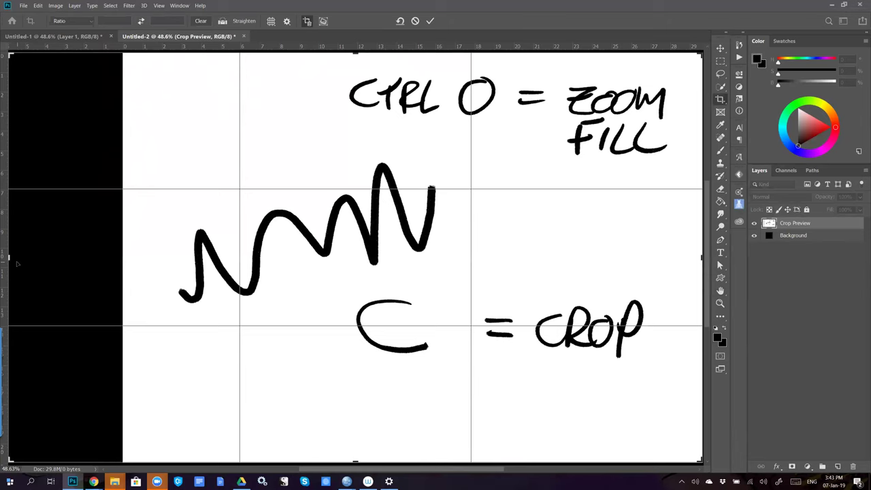
key("Return")
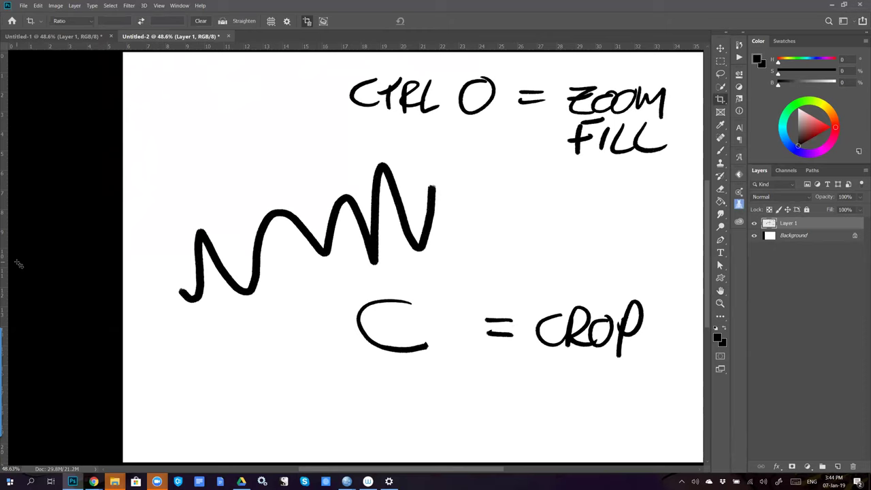
key("ctrl+minus")
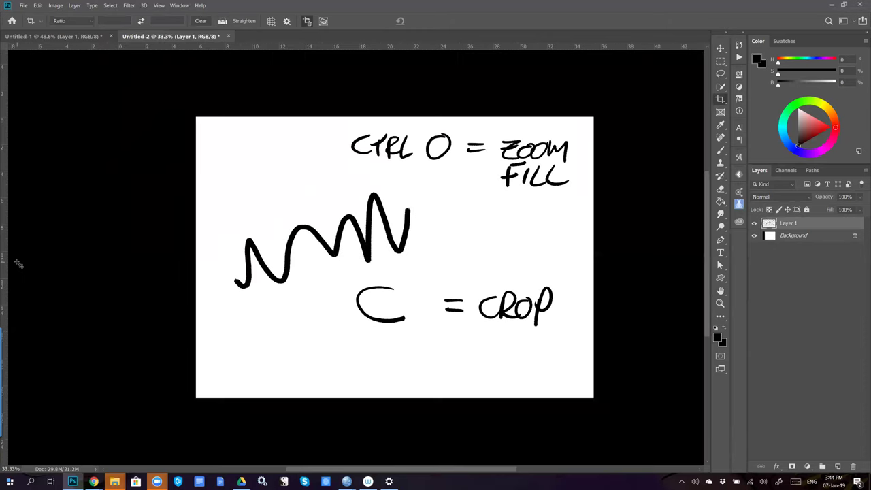
- Unlock Background into Layer 0 and add a red Solid Color fill layer
left_click(774, 238)
left_click(855, 235)
left_click(807, 466)
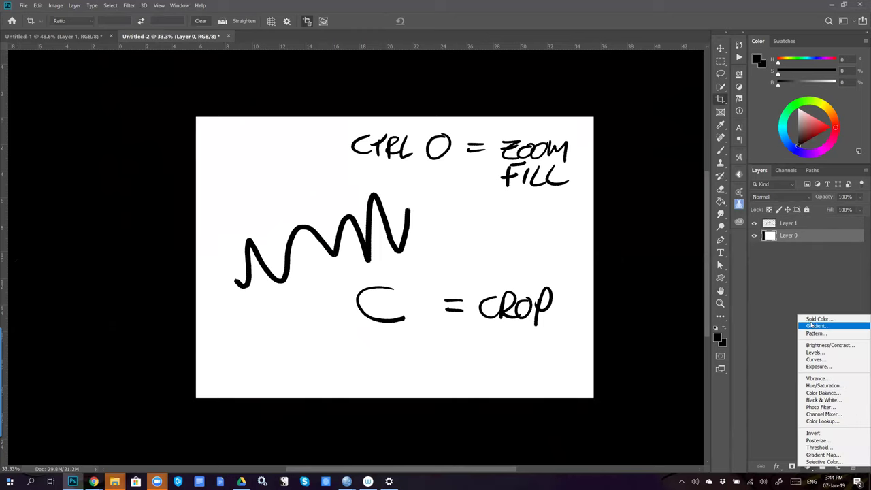
left_click(811, 319)
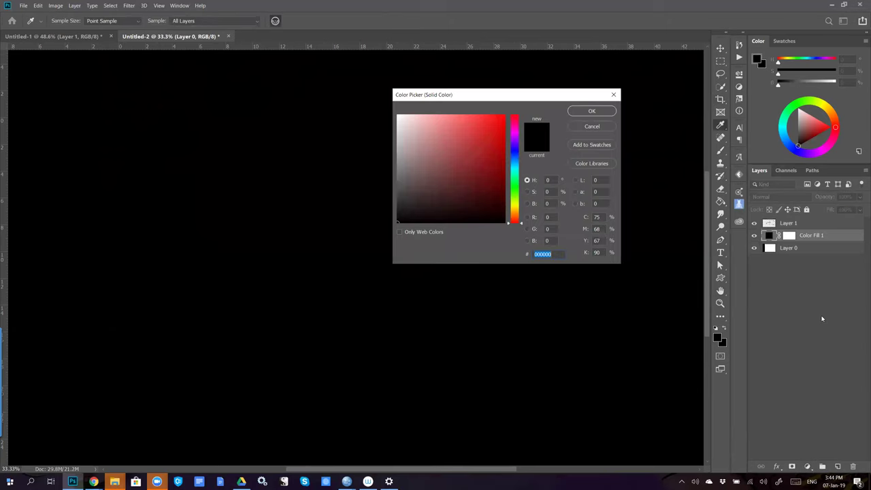
left_click(505, 116)
left_click(591, 111)
key("c")
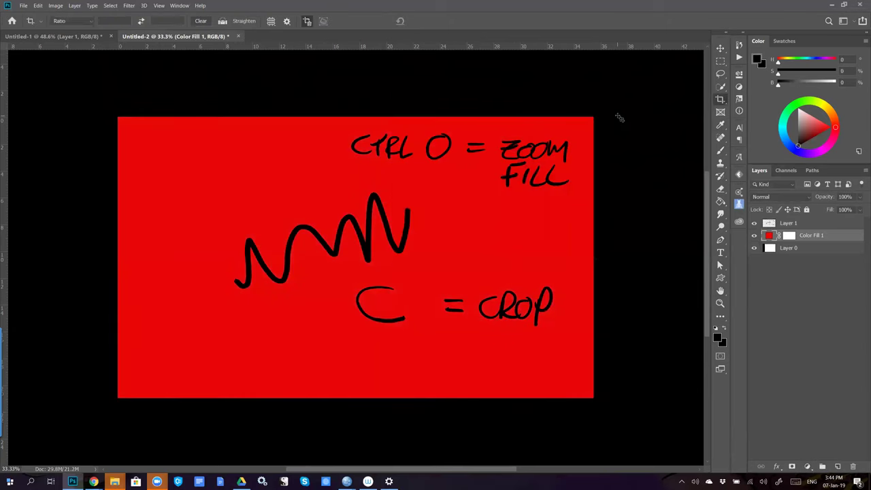
- Change Color Fill 1 to dark green (25752e), then hide that layer
double_click(769, 236)
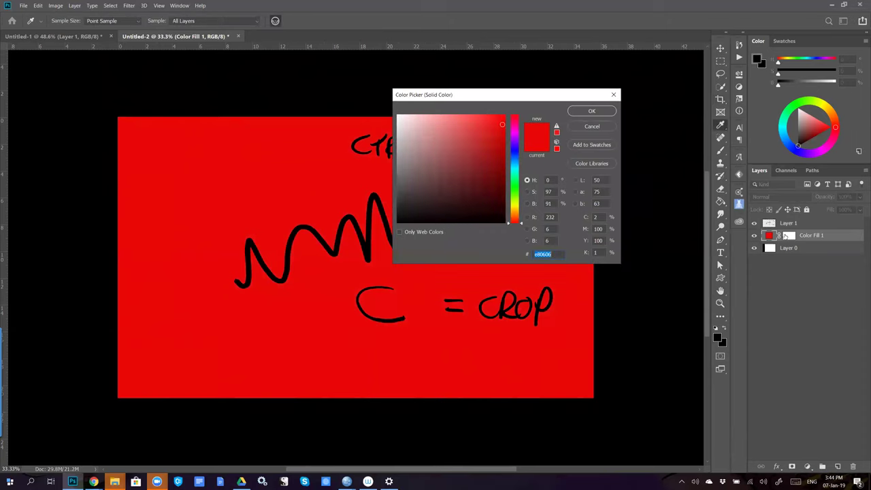
left_click(438, 143)
left_click(543, 133)
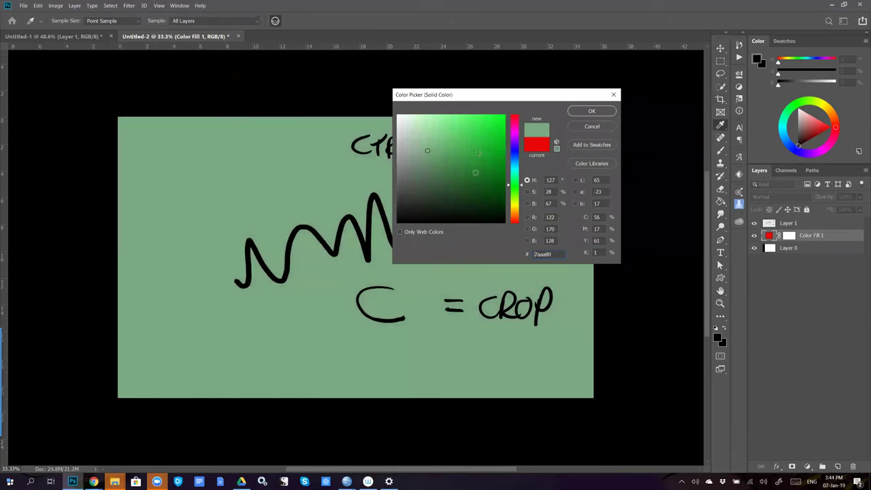
left_click(548, 132)
left_click(584, 111)
key("c")
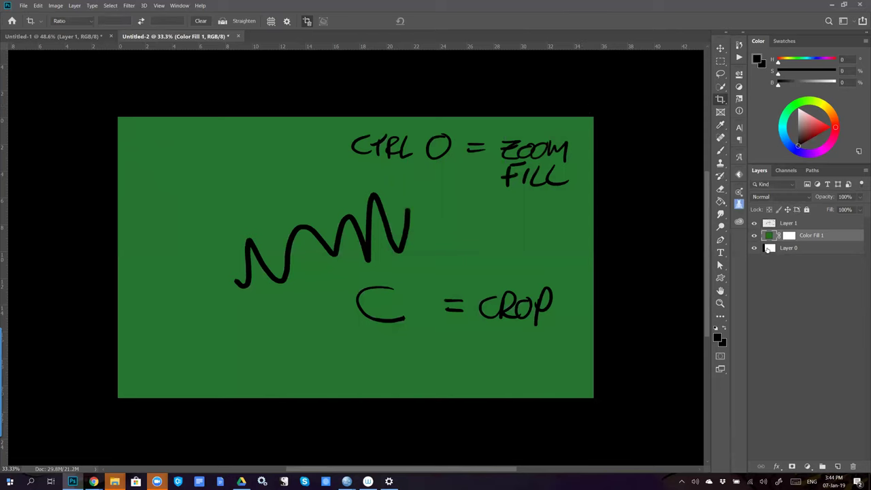
left_click(754, 235)
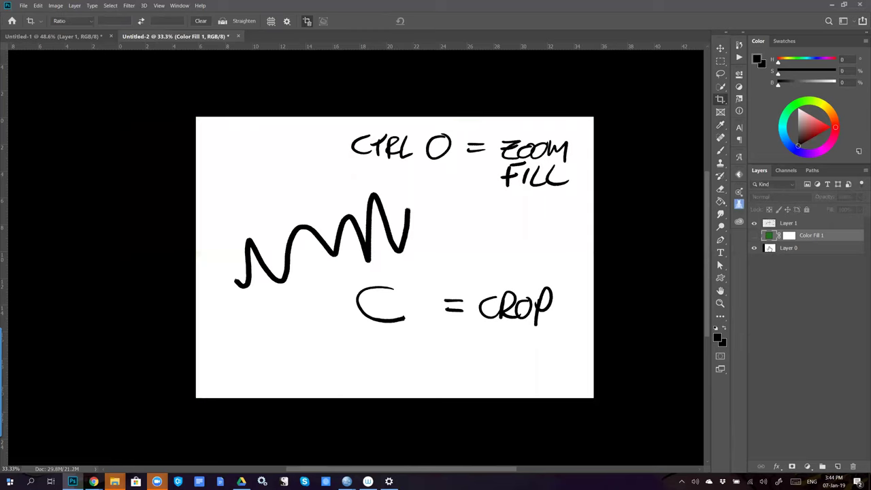
- Fill Layer 0's empty left strip with pink using the Paint Bucket
left_click(770, 247)
key("g")
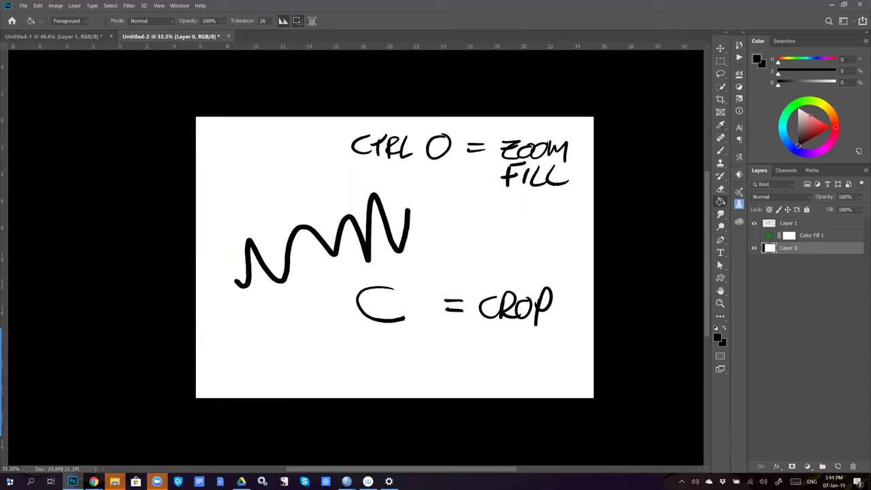
left_click(194, 274)
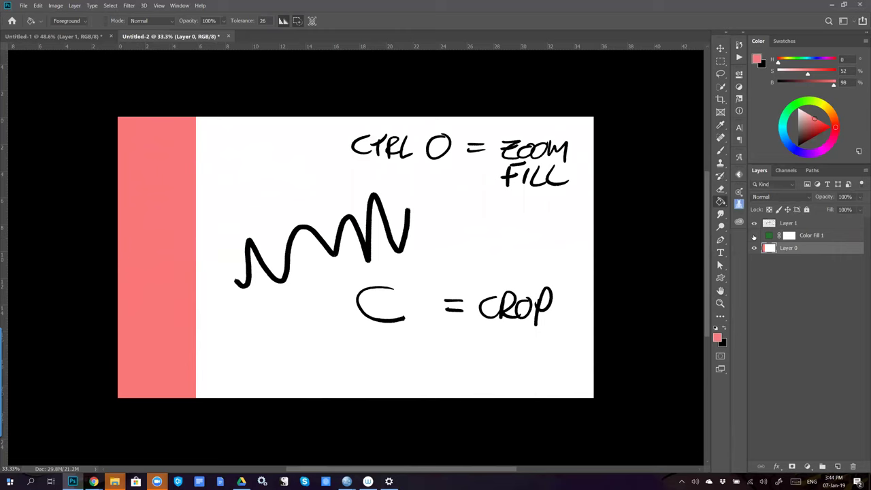
- Show the green Color Fill 1 again and add a new Solid Color fill layer
left_click(754, 236)
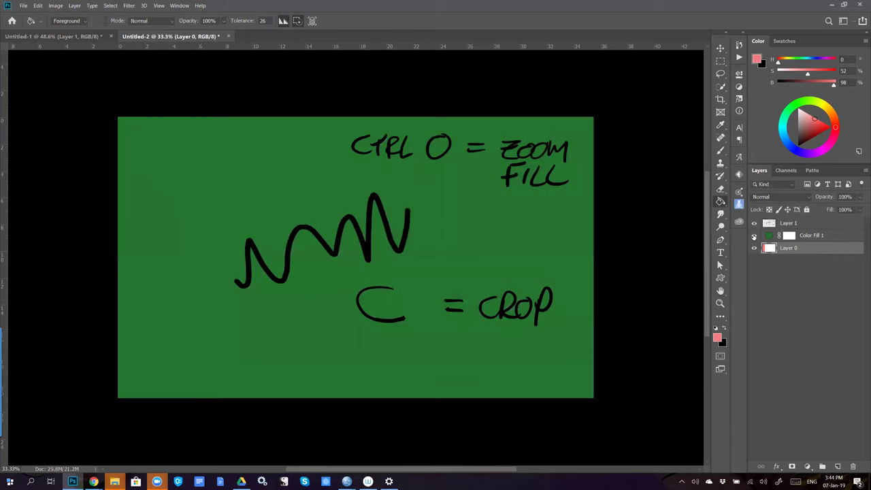
left_click(807, 467)
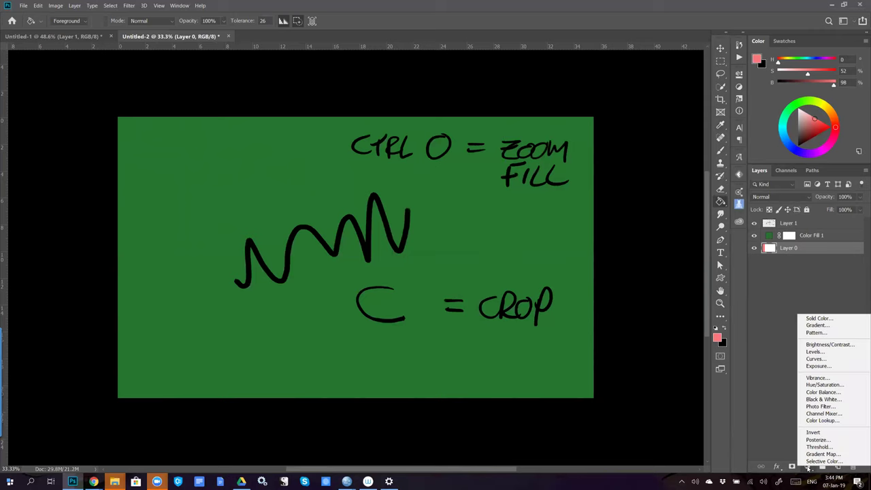
left_click(809, 318)
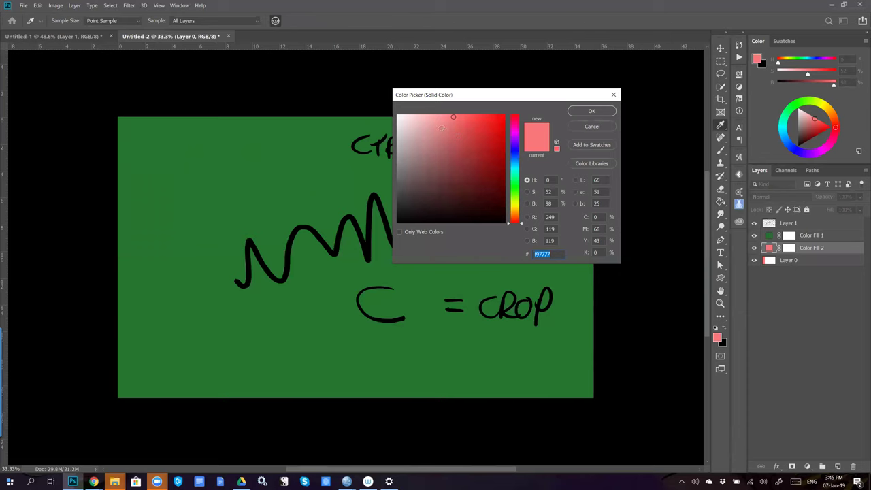
- Accept pink f97777 for Color Fill 2 and hide the green Color Fill 1
left_click(580, 112)
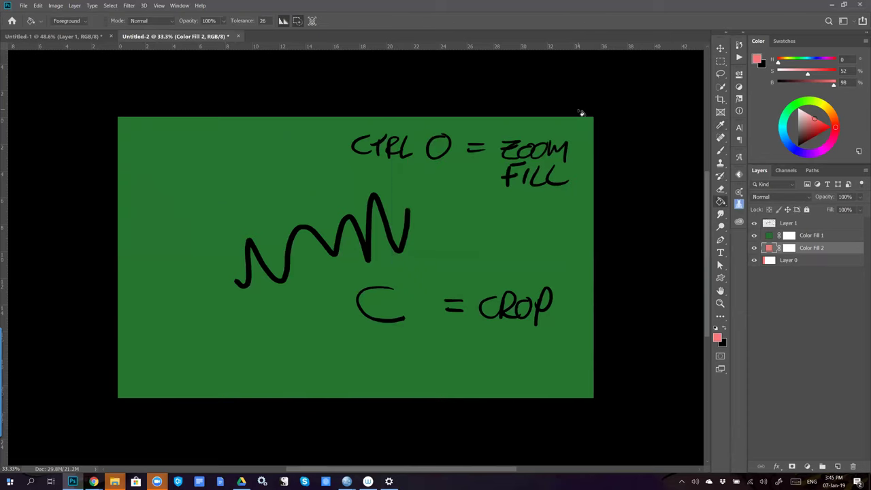
left_click(753, 235)
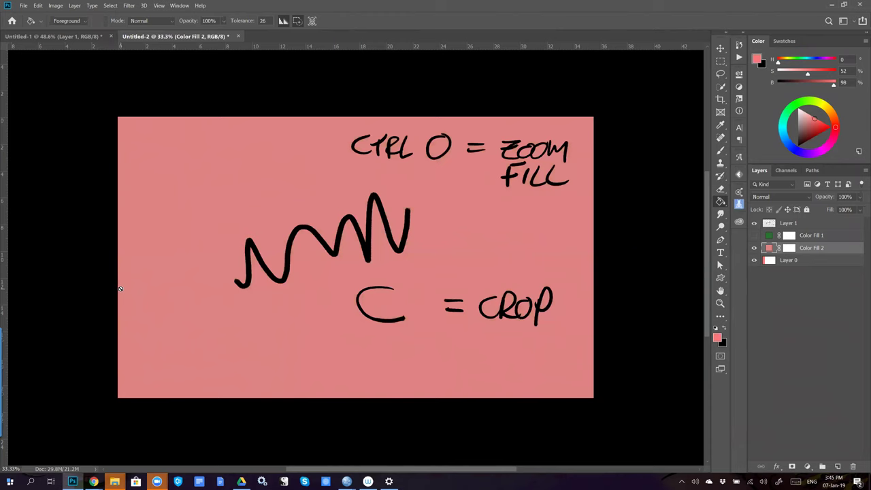
- Recrop the canvas's left edge in, out, then far right, leaving a narrow upright 12.0M strip
key("c")
left_click_drag(118, 257, 207, 256)
key("Return")
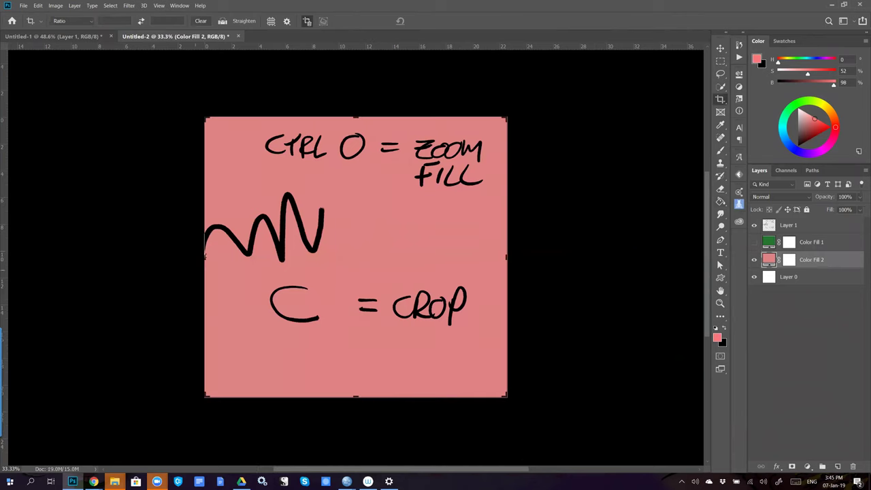
left_click_drag(202, 256, 82, 256)
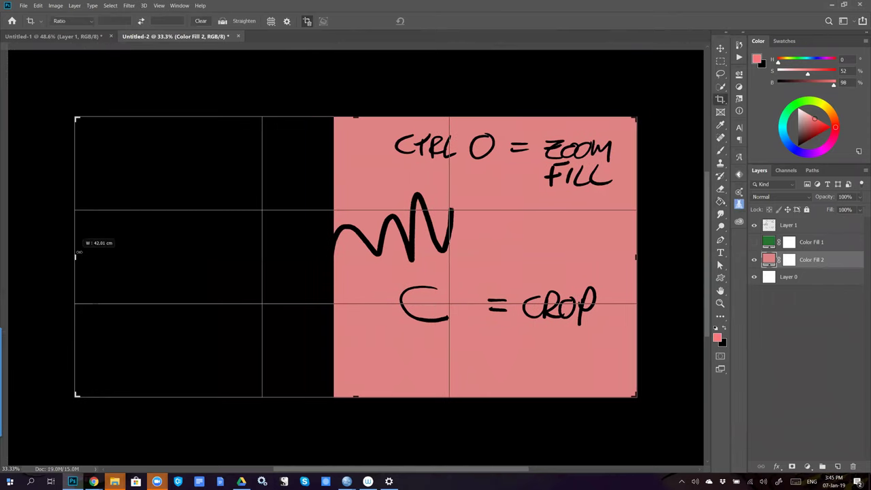
key("Return")
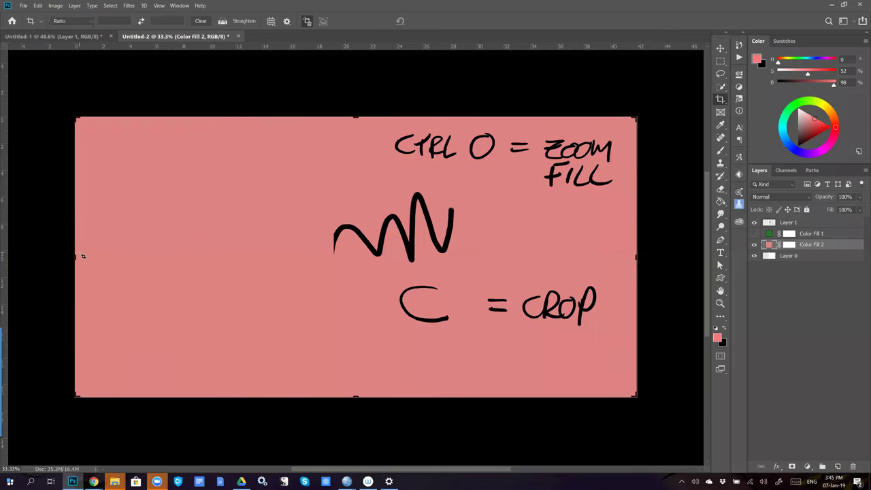
left_click_drag(73, 256, 292, 269)
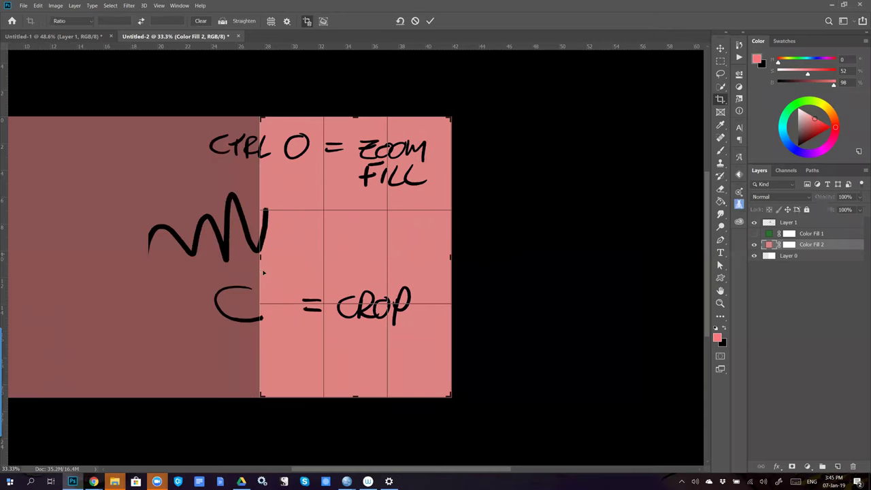
key("Return")
key("ctrl+0")
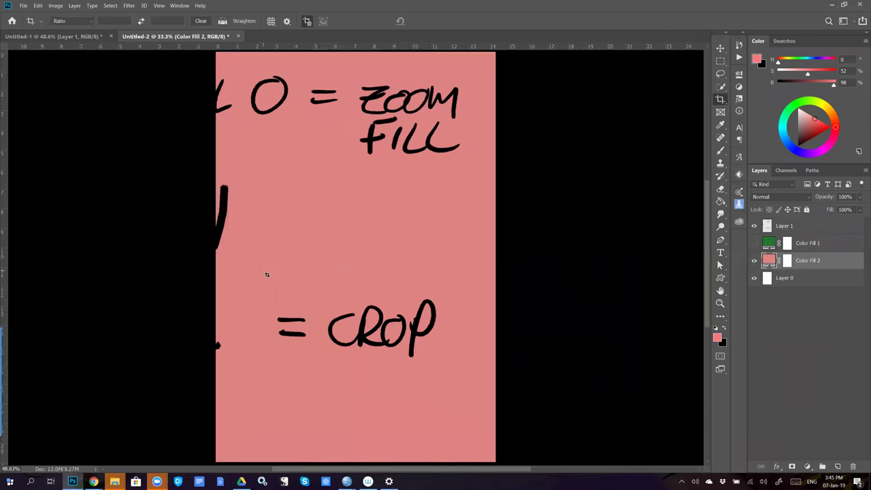
- Drag the crop's left edge far left to widen the canvas back to a 29.7M landscape
left_click(209, 247)
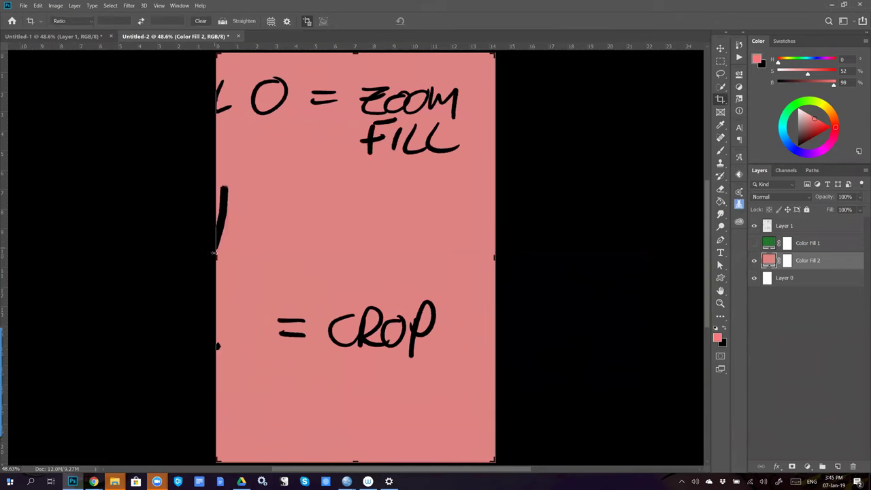
left_click_drag(215, 255, 9, 270)
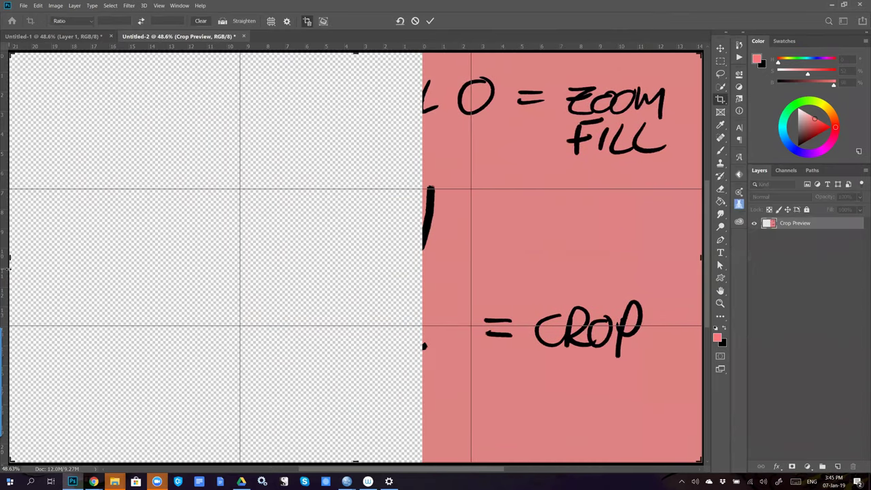
key("Return")
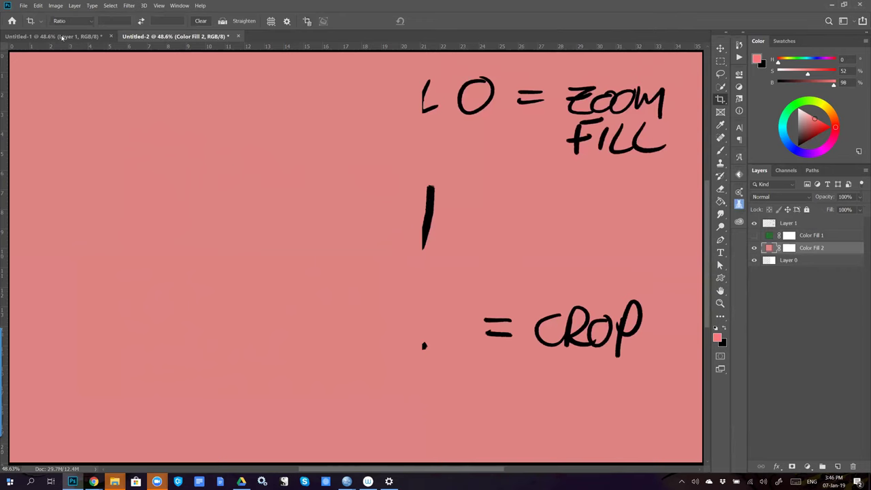
left_click(63, 37)
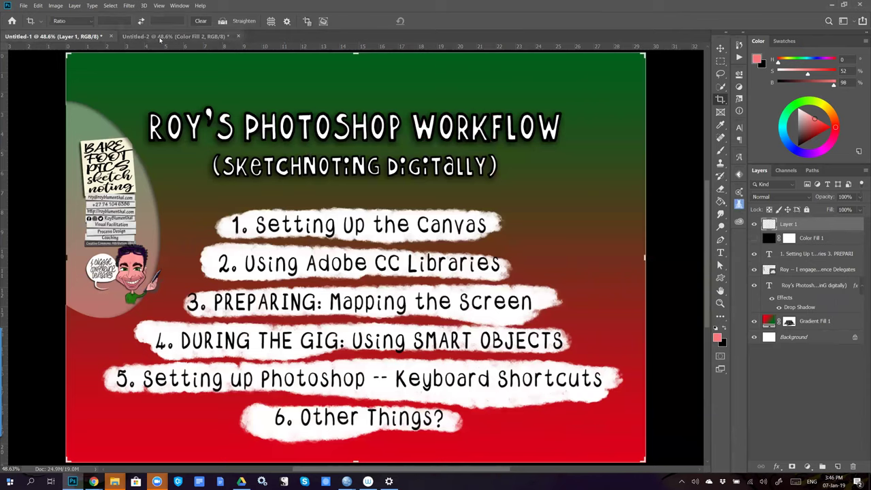
left_click(162, 36)
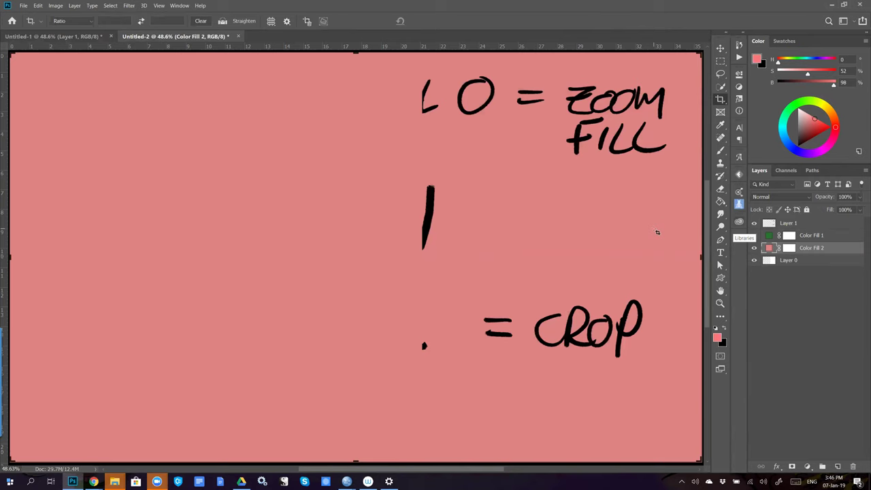
- On Layer 1, brush a black right-pointing arrow beside the vertical stroke with default colours
key("b")
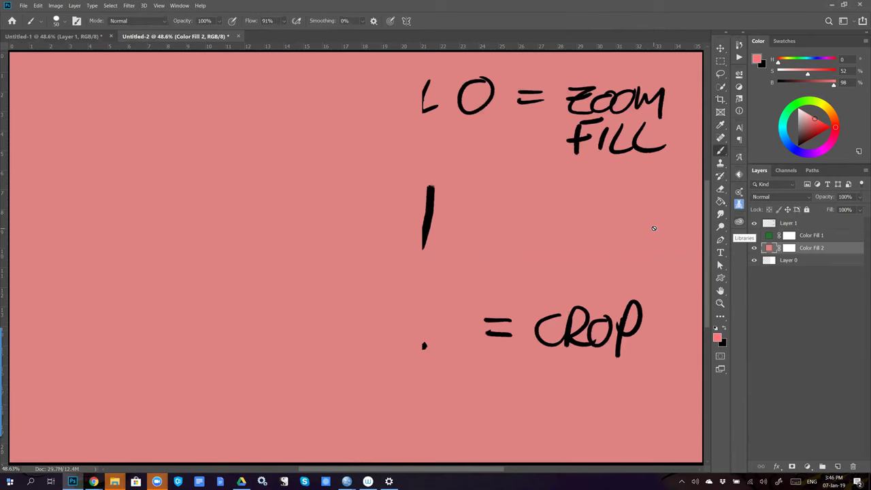
left_click(776, 224)
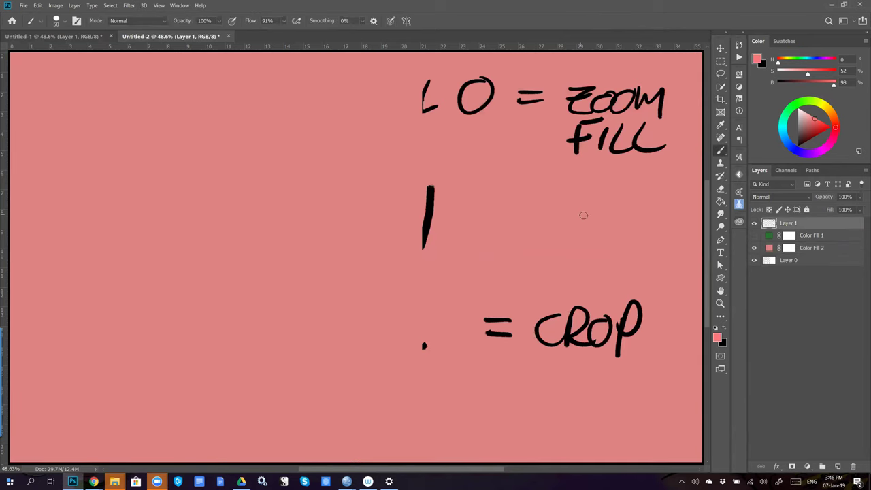
left_click_drag(562, 222, 682, 214)
key("d")
mouse_move(522, 227)
left_mouse_down()
mouse_move(622, 225)
mouse_move(661, 214)
mouse_move(670, 232)
left_mouse_up()
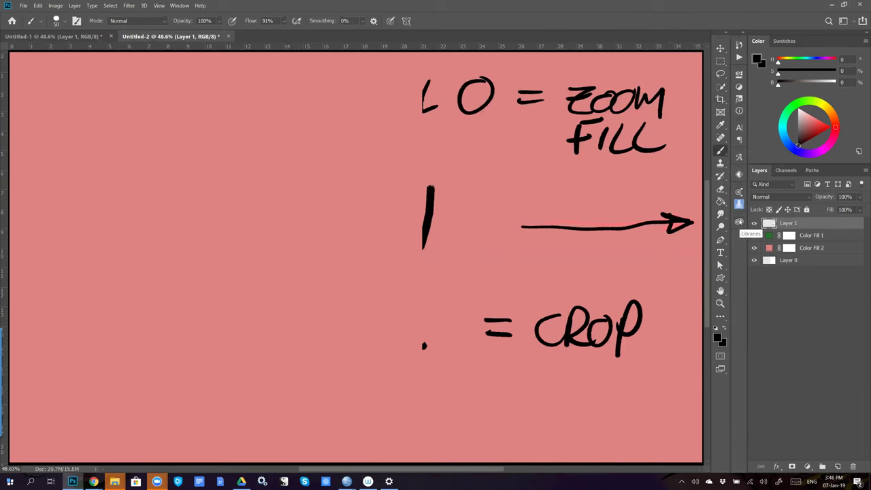
left_click(179, 5)
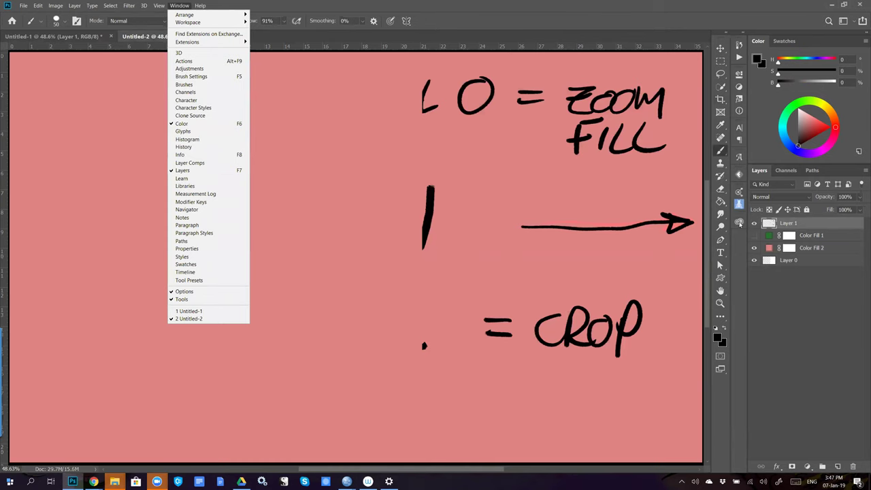
- Show the Libraries panel, switch to Household Goods, and preview then close the Boots graphic
left_click(740, 224)
left_click(739, 223)
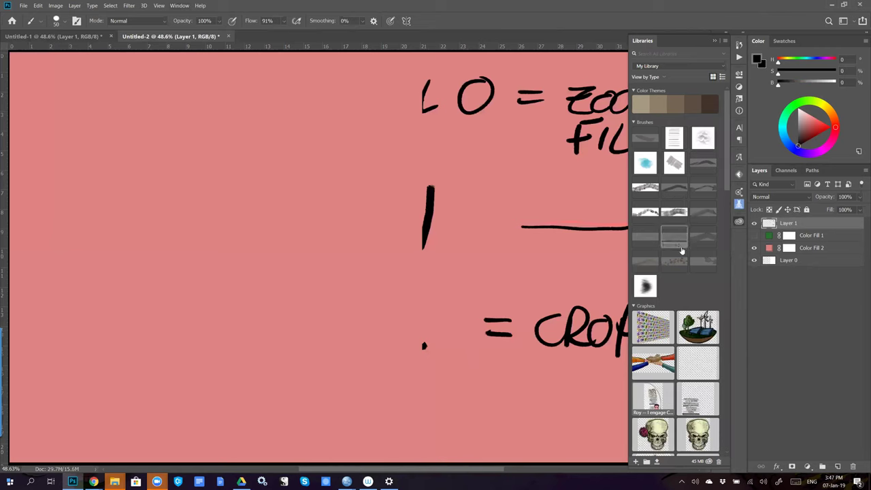
scroll(675, 280, "down", 3)
scroll(675, 280, "up", 3)
left_click(668, 66)
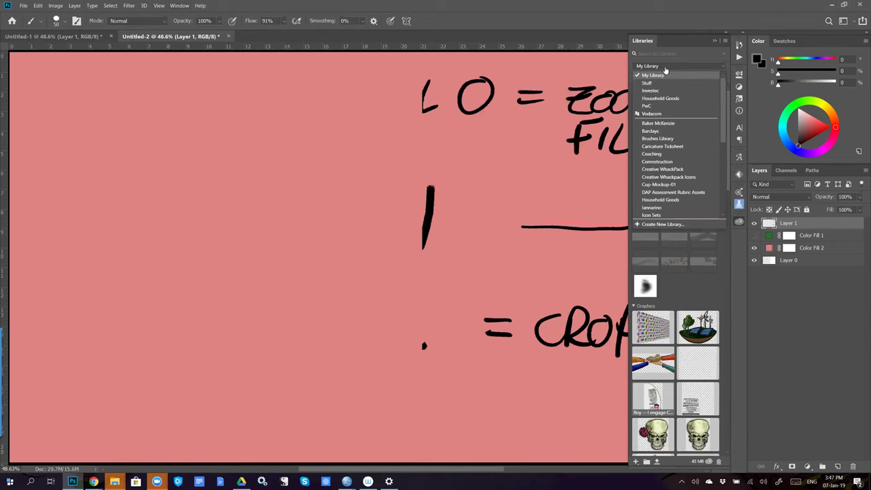
left_click(653, 100)
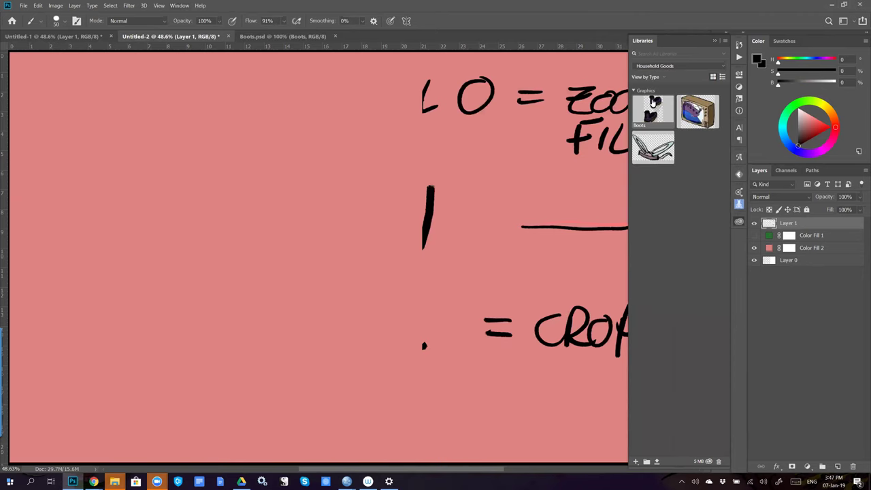
double_click(652, 106)
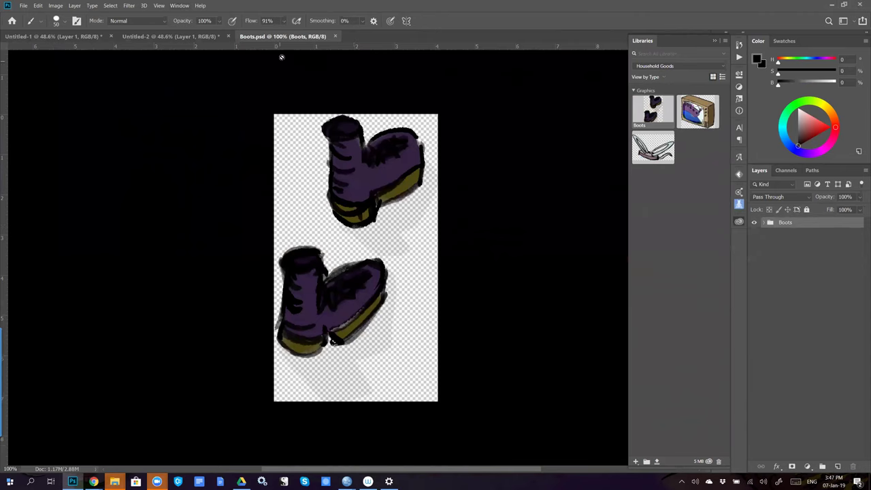
left_click(335, 36)
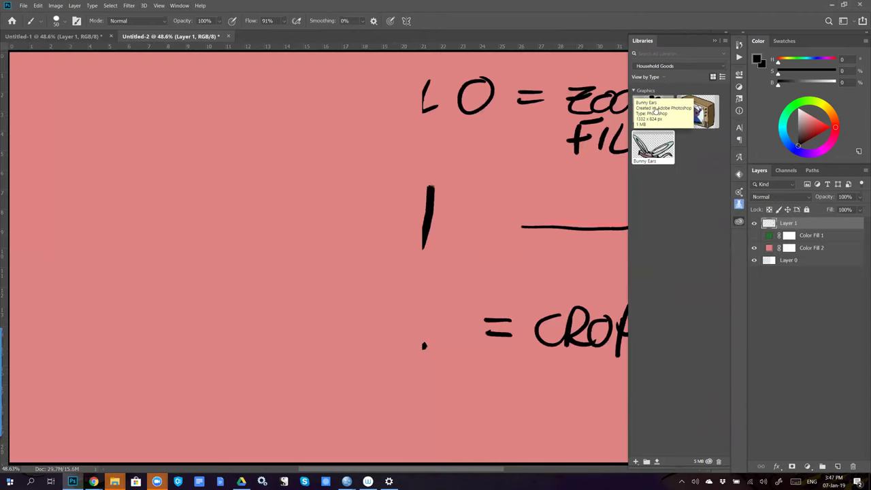
- Switch to My Library and scroll down to its Graphics section
left_click(662, 67)
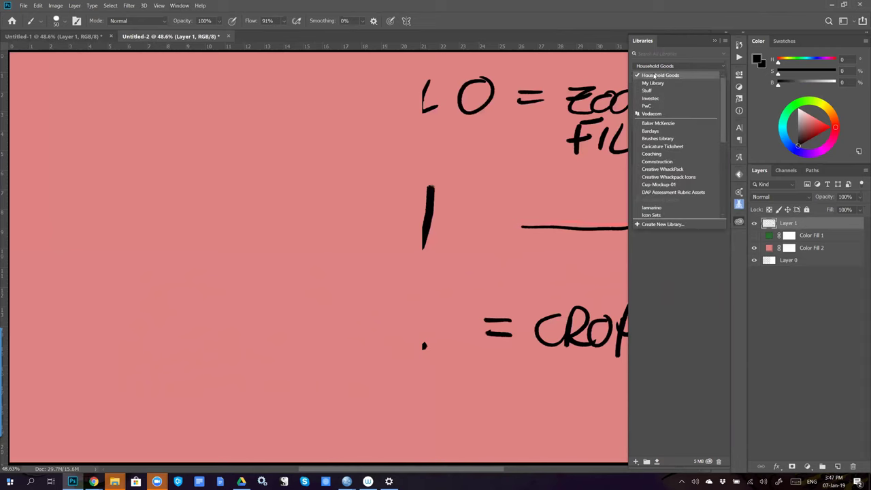
left_click(651, 83)
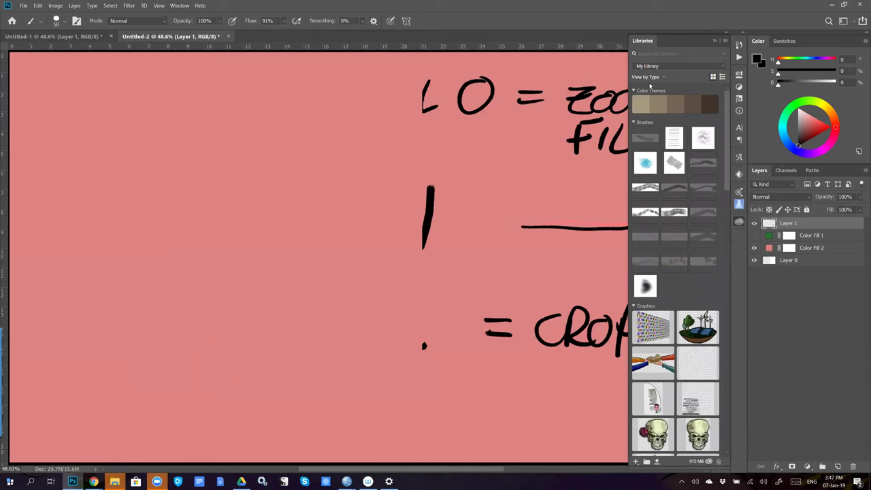
scroll(669, 198, "down", 5)
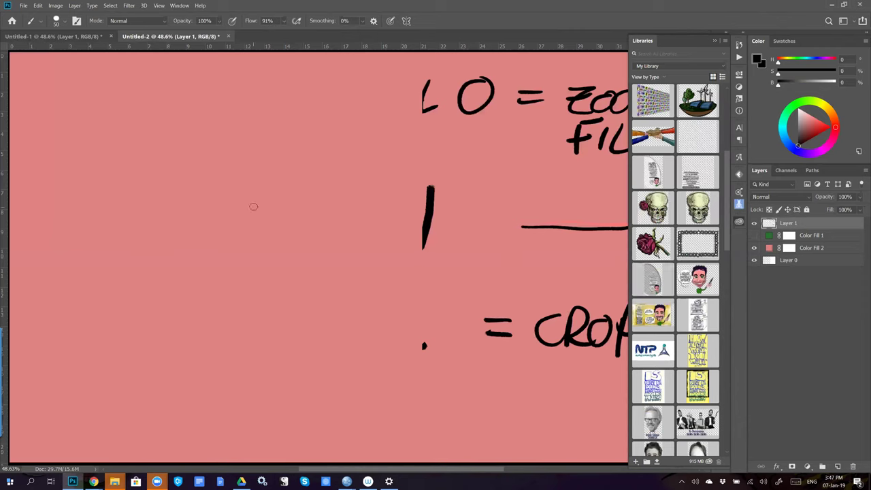
- Place the contact-card graphic from the library as a smart object and move it to the left edge
left_click_drag(647, 272, 276, 238)
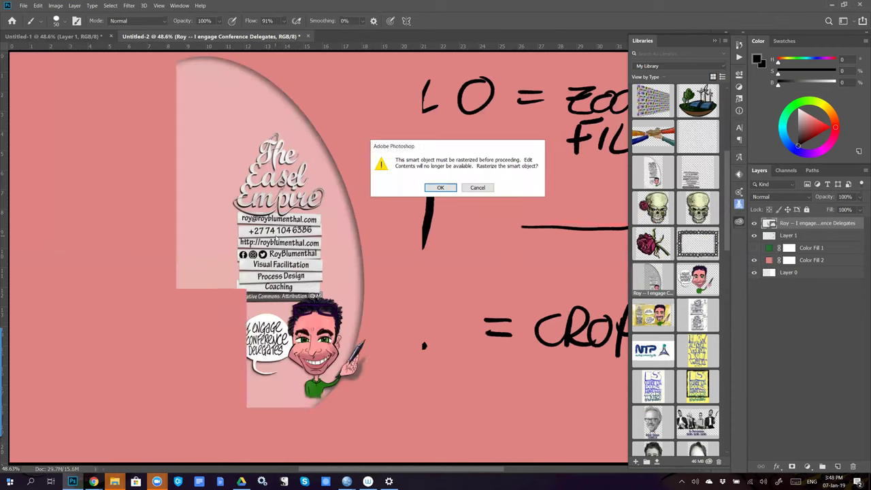
left_click(477, 188)
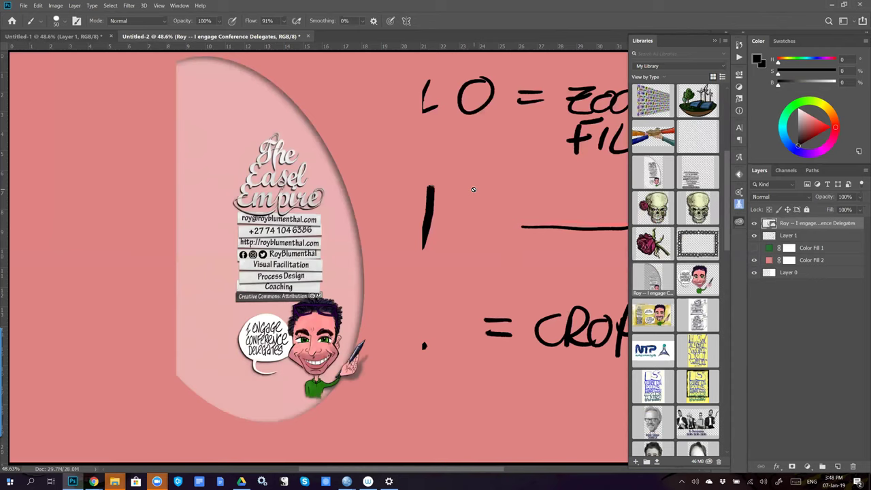
key("v")
mouse_move(211, 252)
left_mouse_down()
mouse_move(197, 266)
mouse_move(46, 275)
left_mouse_up()
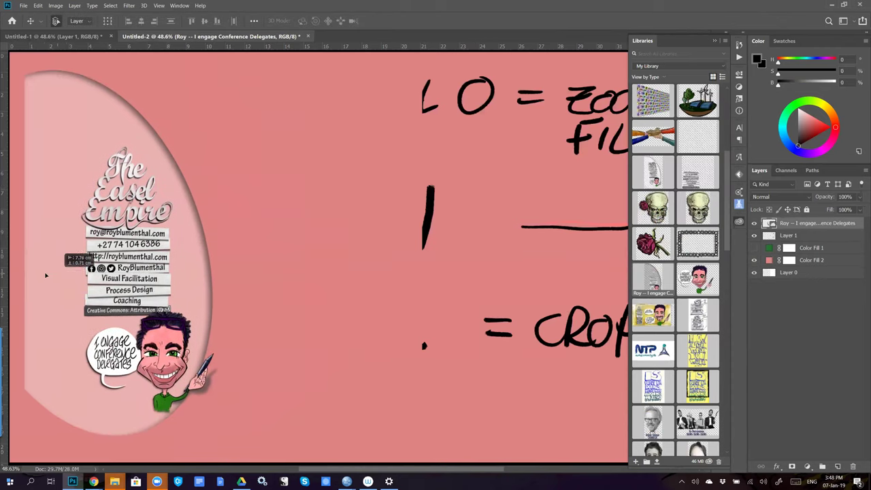
left_click_drag(110, 291, 88, 291)
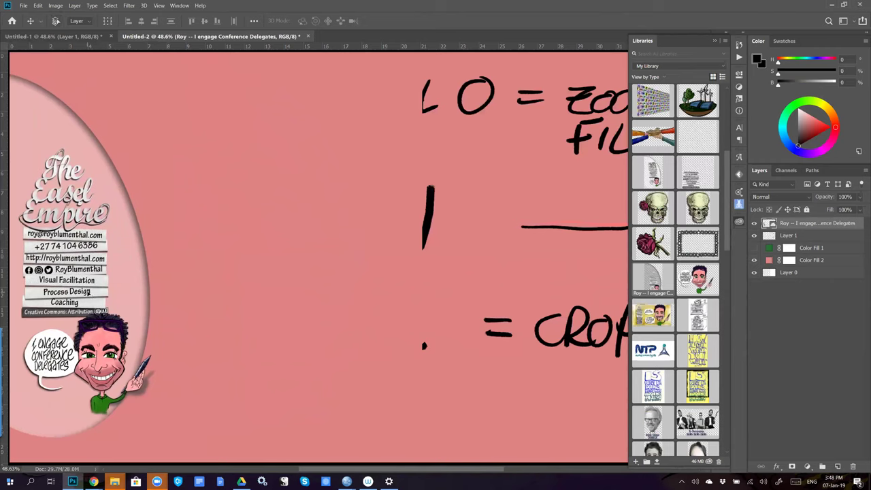
- Scale the contact graphic down slightly, nudge it upward, and commit the transform
key("ctrl+t")
left_click_drag(160, 439, 191, 412)
left_click_drag(76, 383, 74, 372)
key("Return")
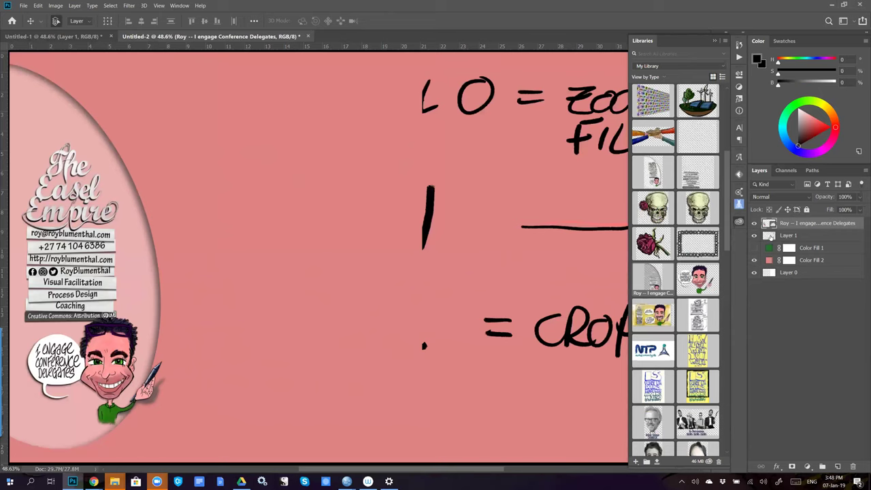
- Open Layer 1's contact-graphic smart object contents as its own document
left_click(769, 236)
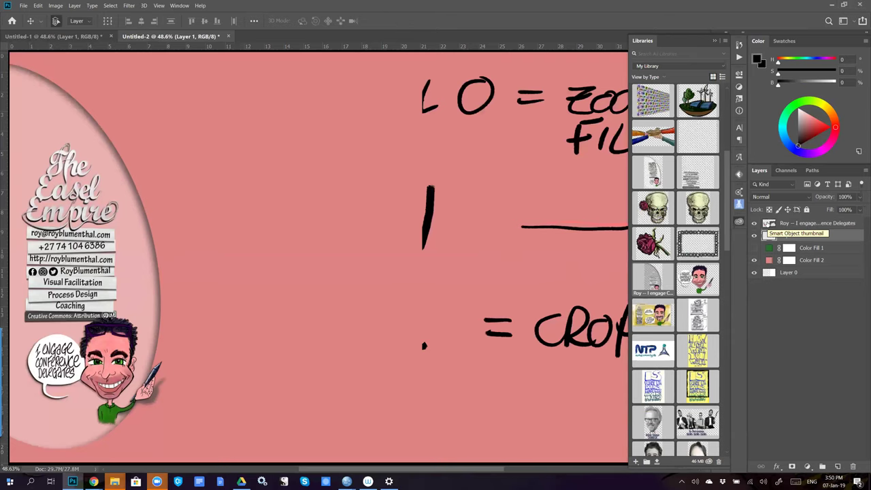
double_click(768, 223)
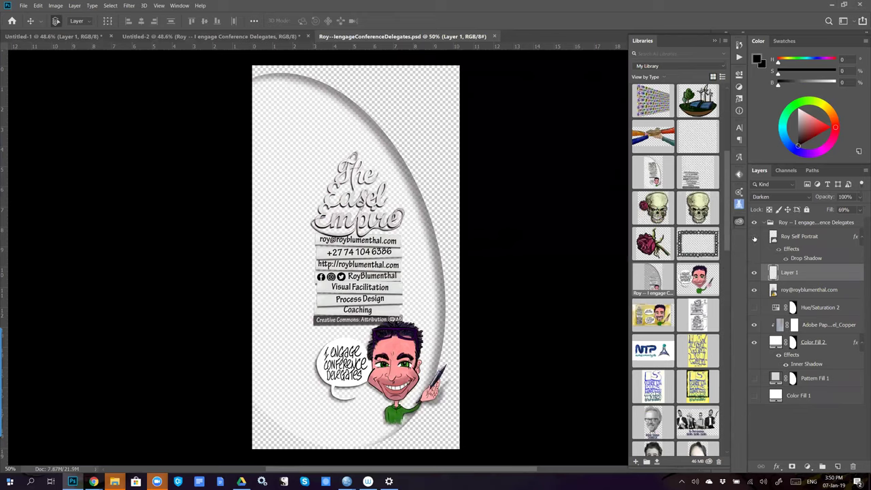
left_click(754, 236)
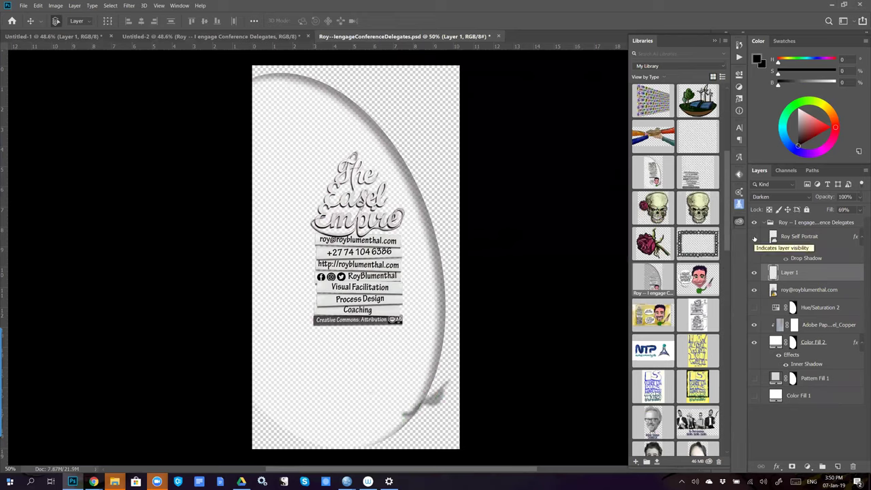
left_click(754, 236)
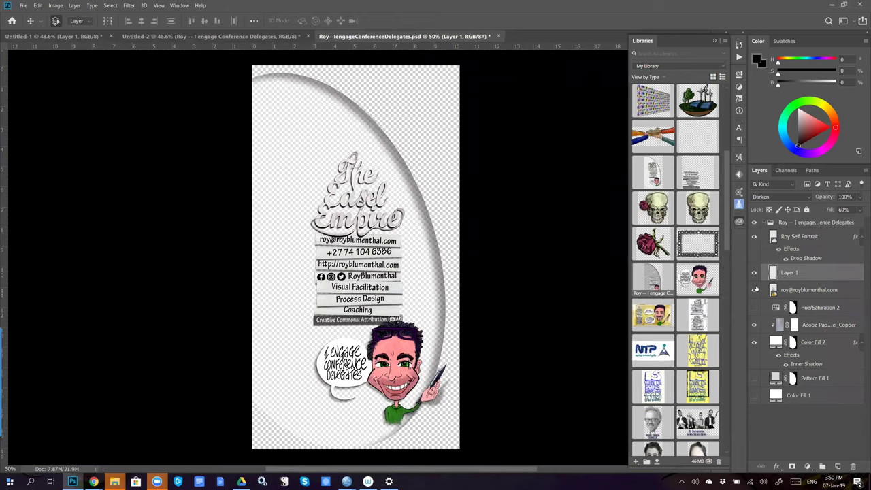
left_click(754, 290)
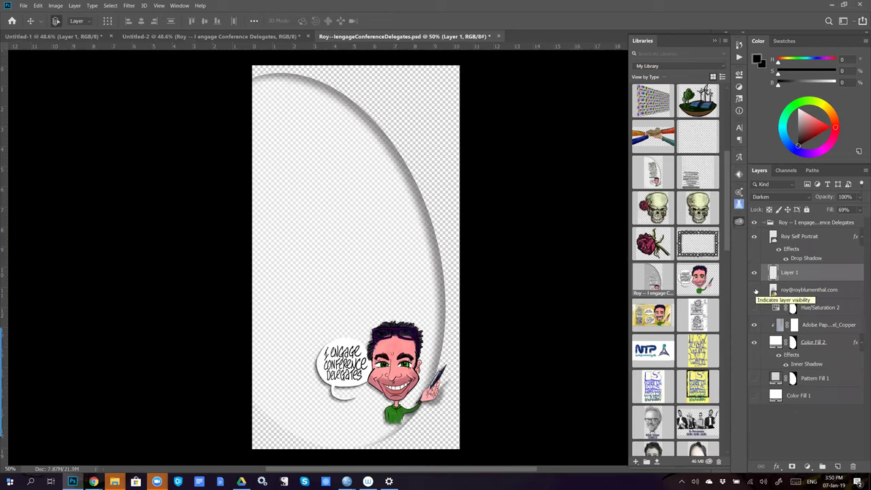
left_click(754, 290)
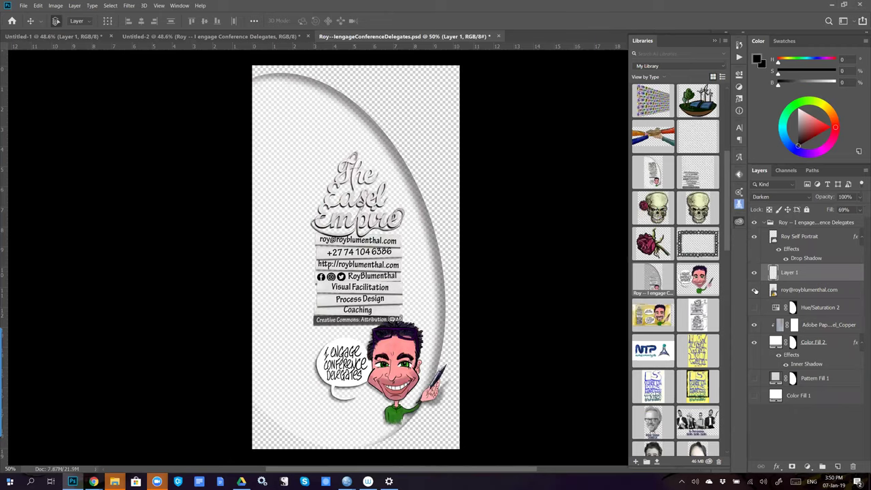
left_click(841, 293)
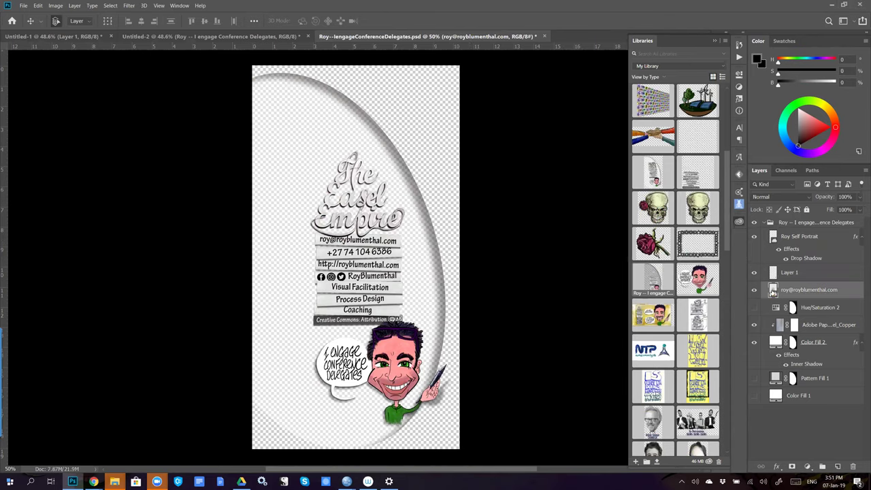
- In the nested contact-details file, resolve fonts, show Details ON RIGHT, hide Details BELOW, and save
double_click(773, 291)
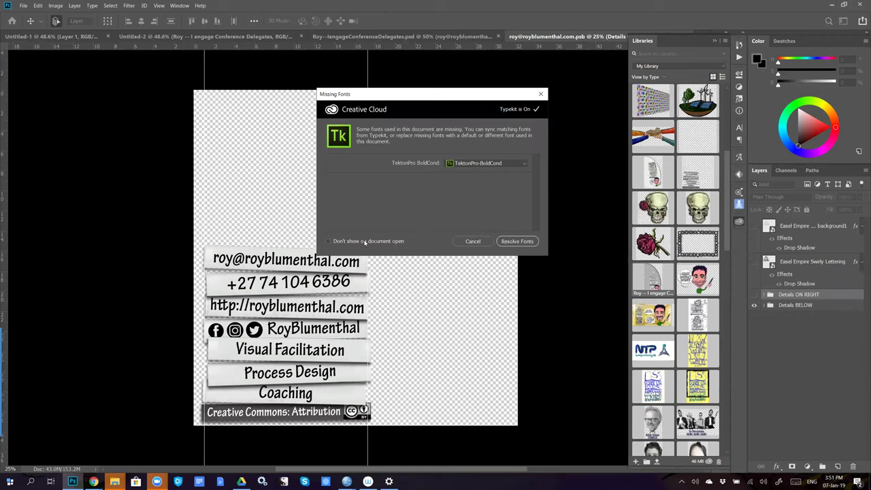
left_click(512, 242)
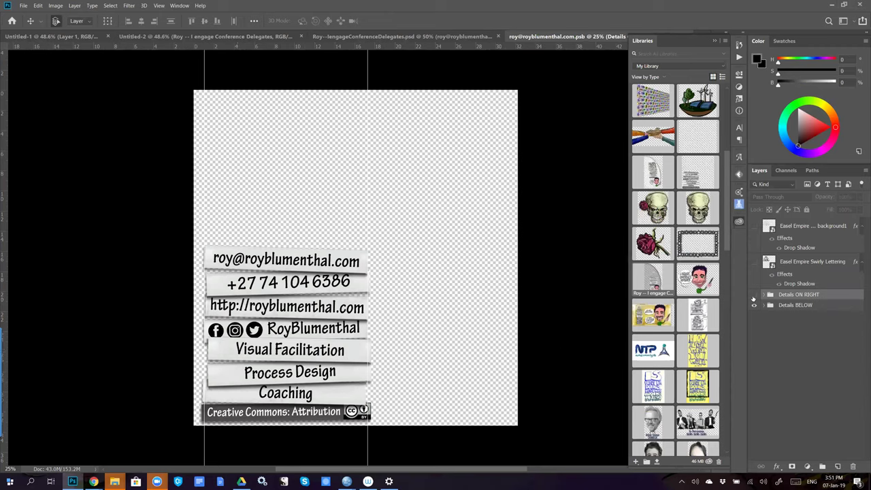
left_click(754, 294)
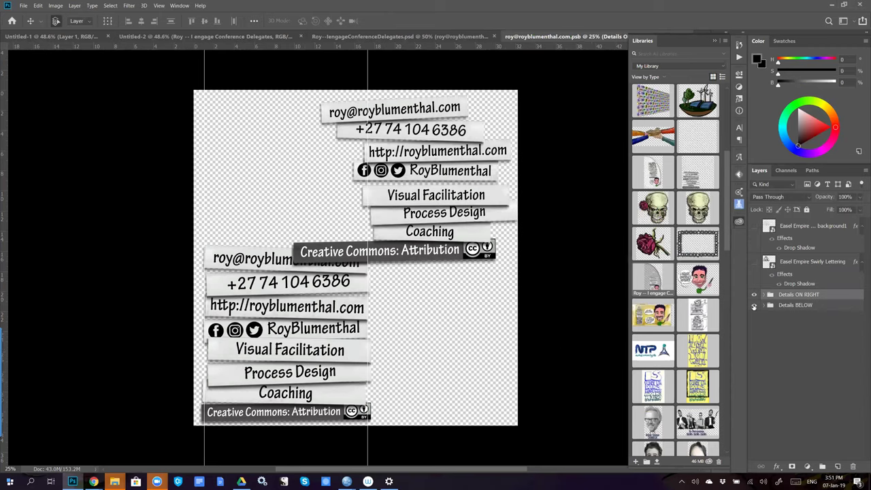
left_click(754, 305)
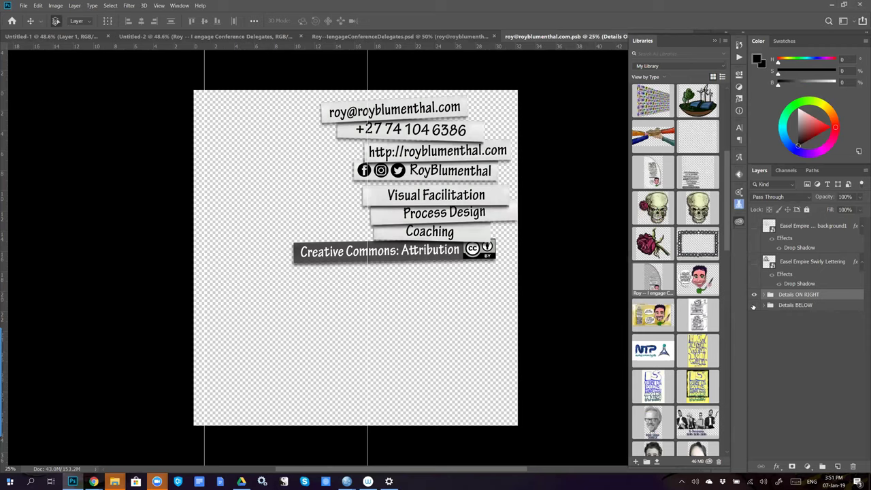
key("ctrl+s")
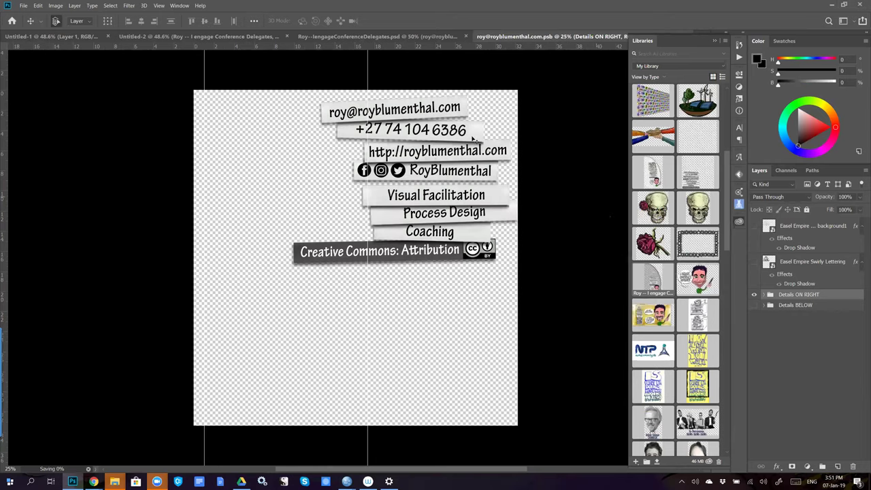
left_click(366, 36)
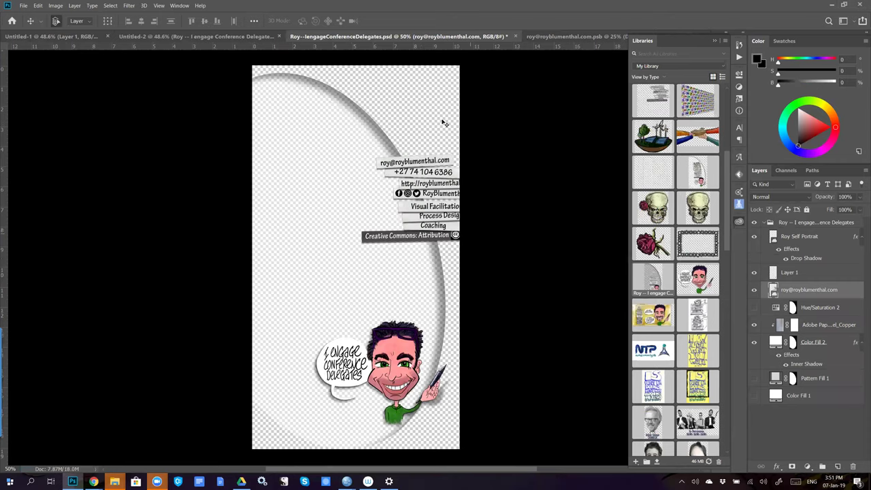
- Switch the contact-details file back to the Details BELOW layout, hiding Details ON RIGHT
left_click(554, 37)
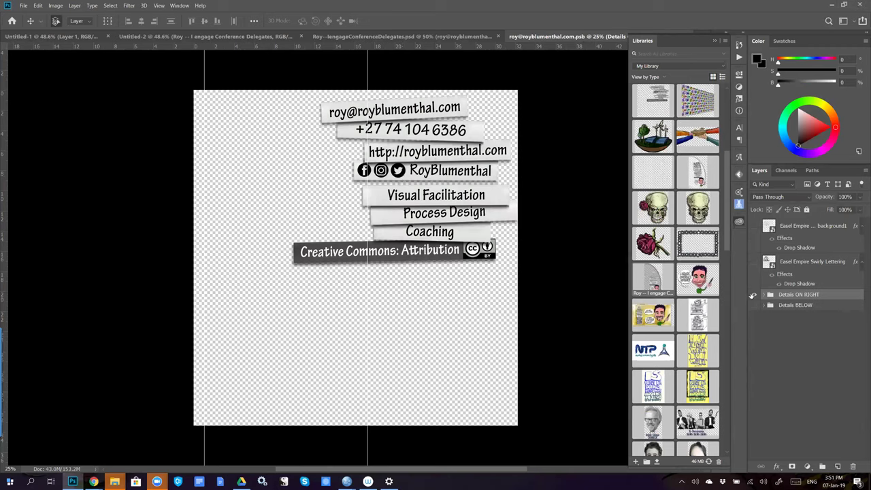
left_click(753, 295)
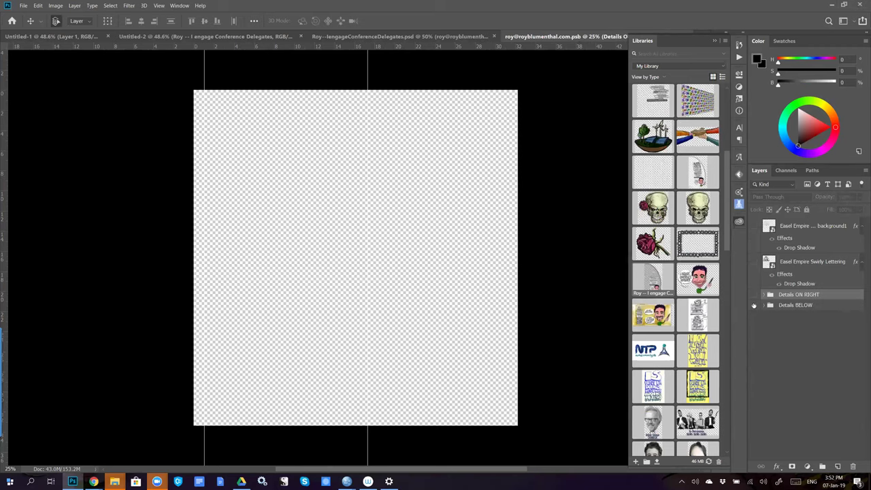
left_click(753, 305)
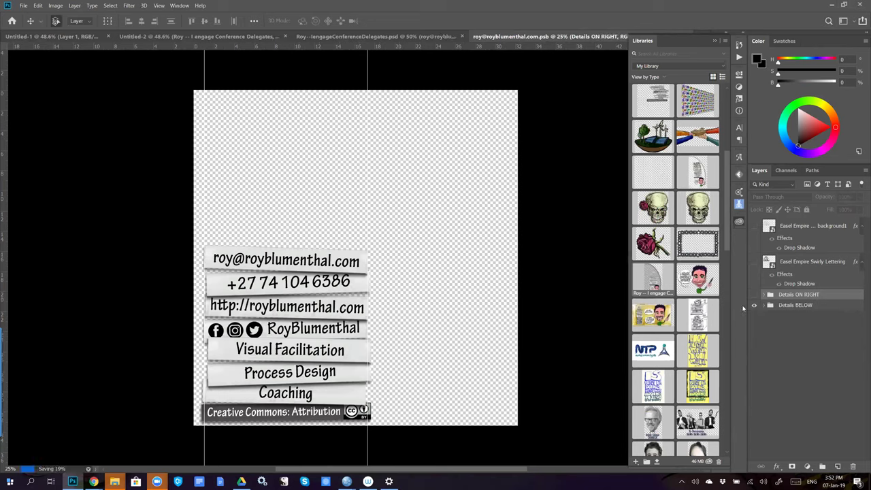
left_click(385, 36)
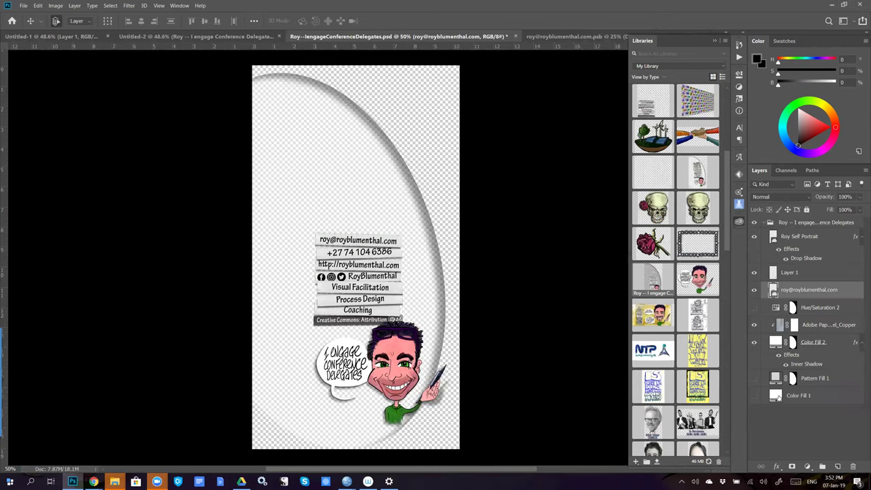
- Show Color Fill 1, change its colour to blue (0d94b6), and save the card document
left_click(754, 395)
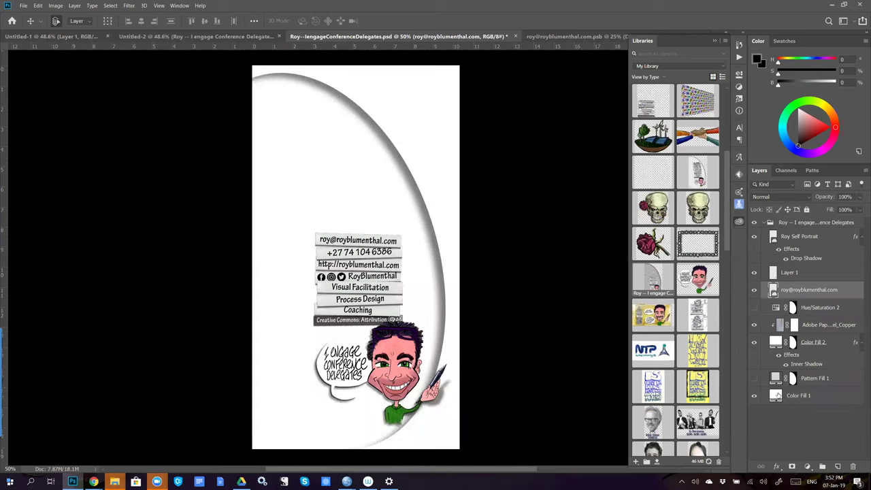
double_click(776, 396)
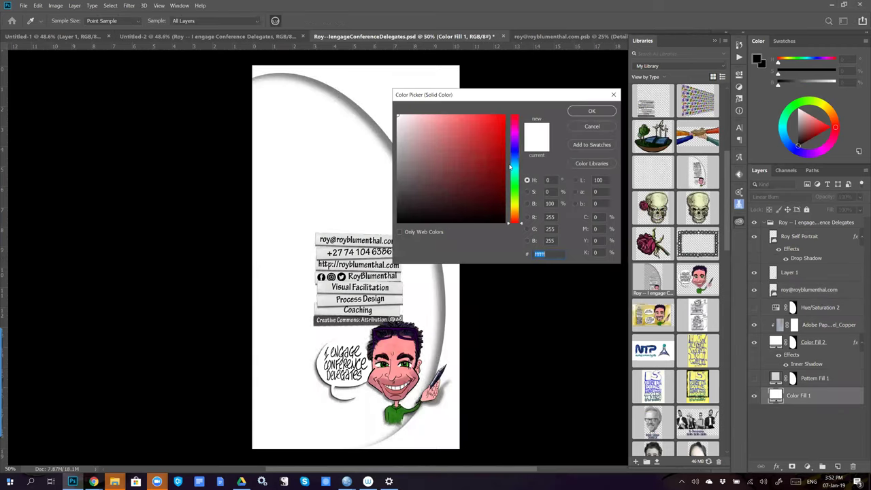
left_click(515, 165)
left_click(497, 145)
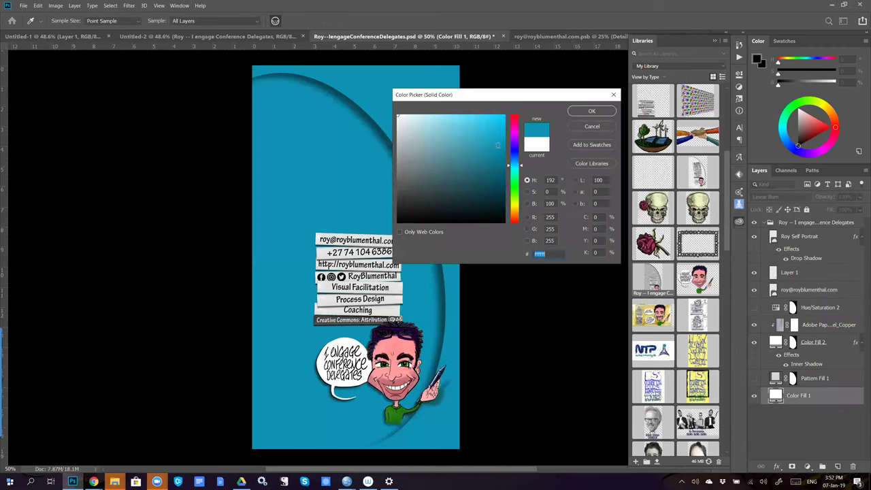
left_click(599, 113)
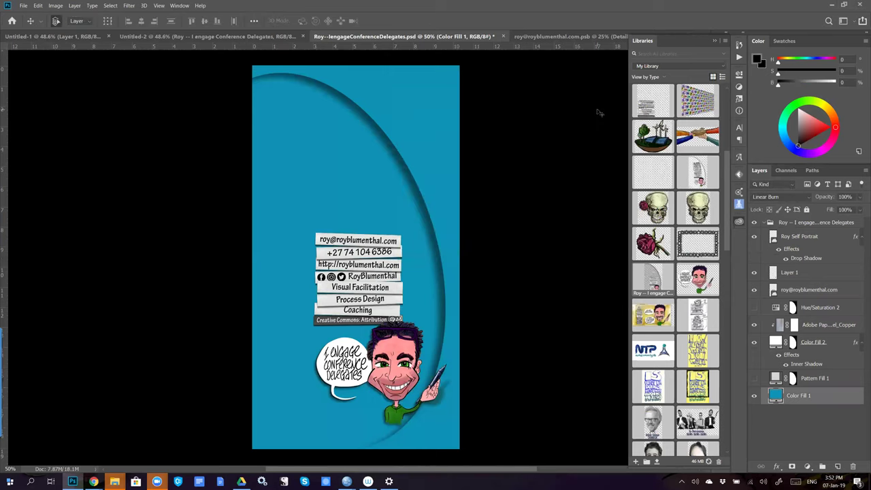
key("ctrl+s")
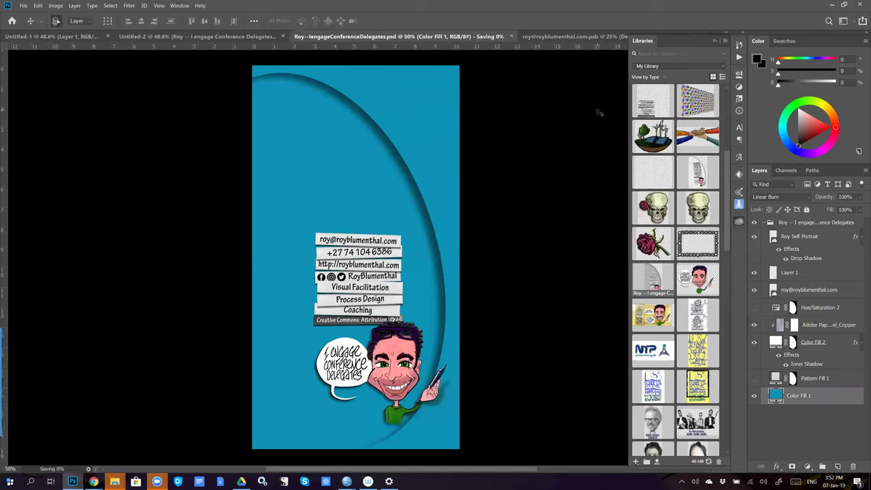
left_click(173, 37)
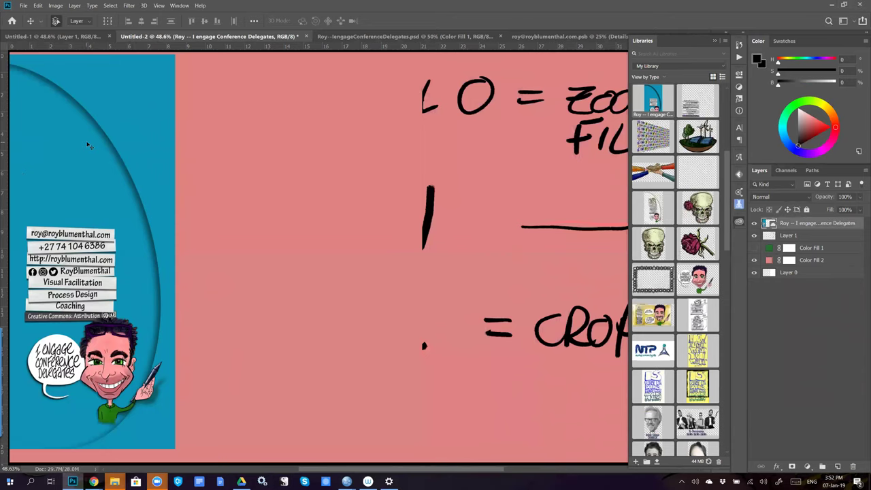
- Hide the card's Color Fill 1 background and Untitled-2's previously placed card layer
left_click(355, 36)
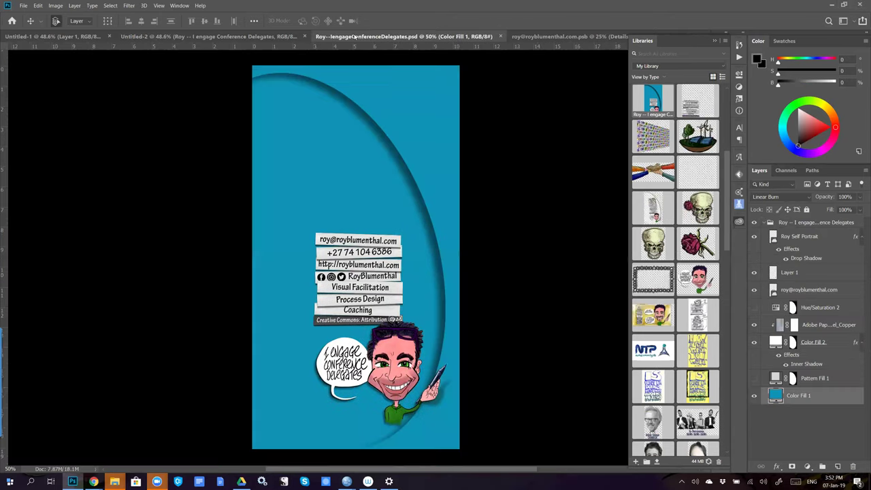
left_click(753, 398)
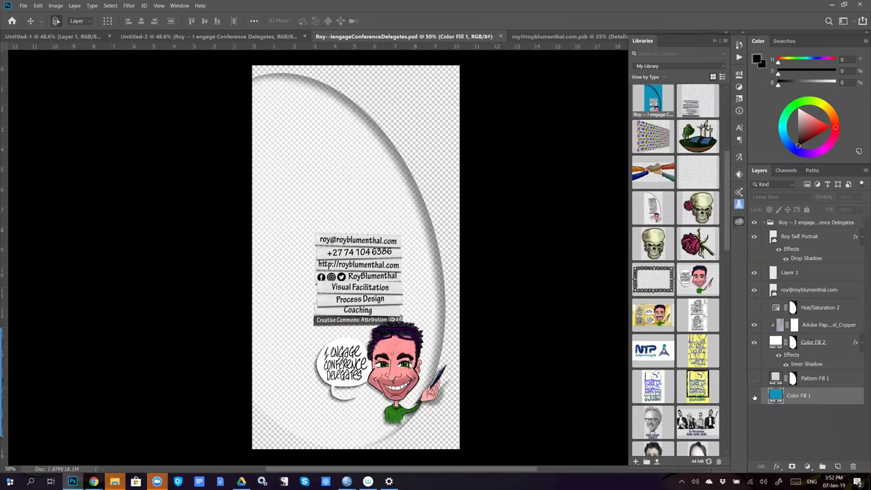
left_click(250, 38)
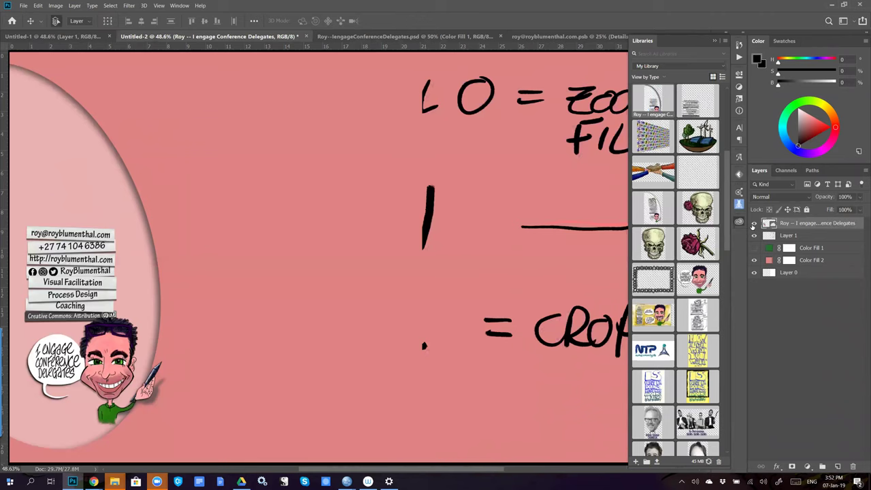
left_click(754, 225)
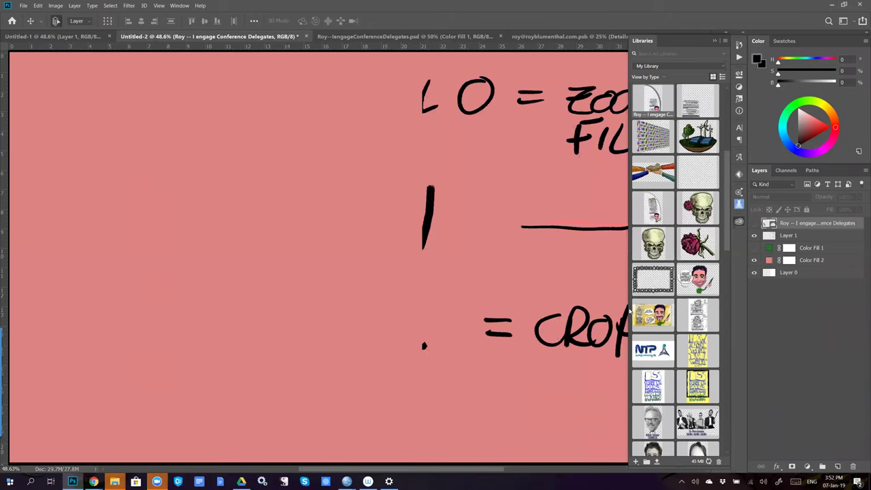
- Place a fresh copy of the card graphic from Libraries onto the pink canvas
scroll(625, 163, "up", 3)
scroll(673, 238, "up", 5)
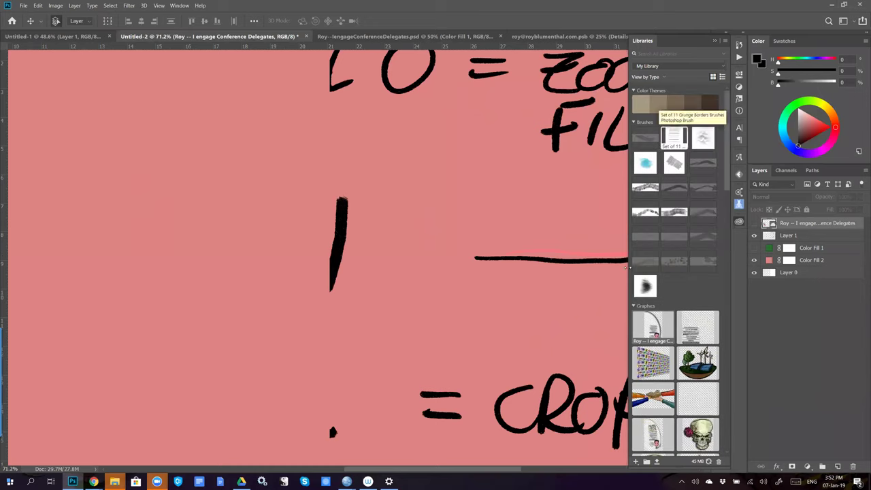
scroll(23, 251, "down", 3)
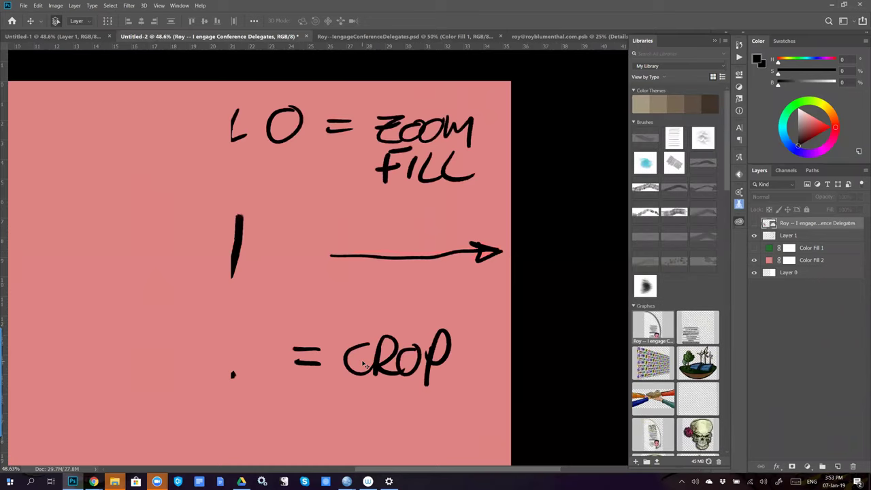
left_click_drag(366, 365, 556, 338)
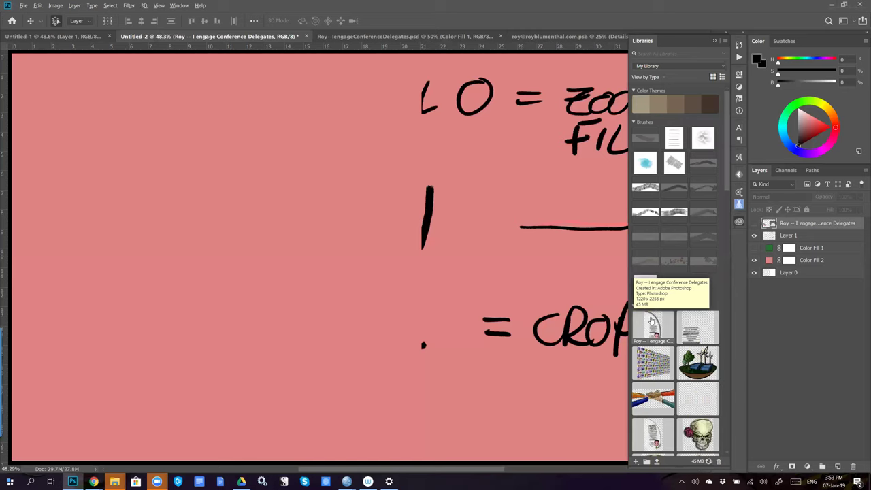
left_click_drag(653, 325, 244, 213)
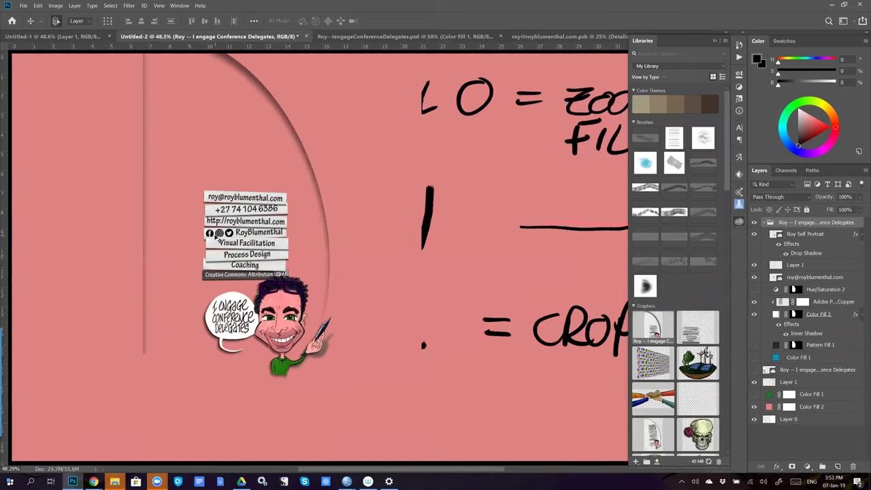
left_click_drag(176, 253, 136, 310)
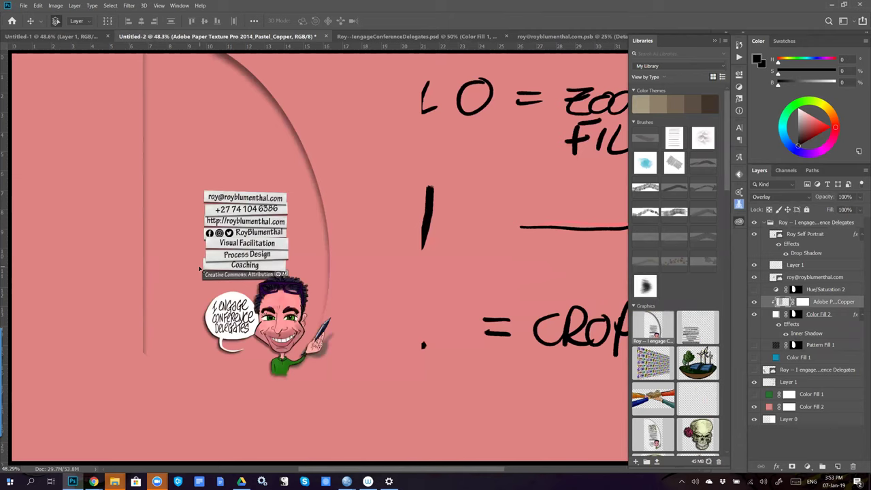
- Move the card graphic group to the lower left of the canvas and close Libraries
left_click(770, 223)
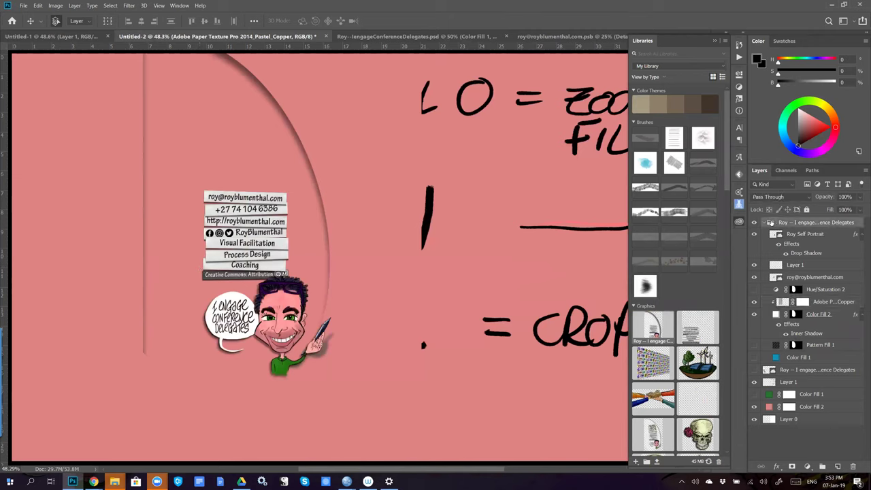
left_click_drag(242, 289, 65, 293)
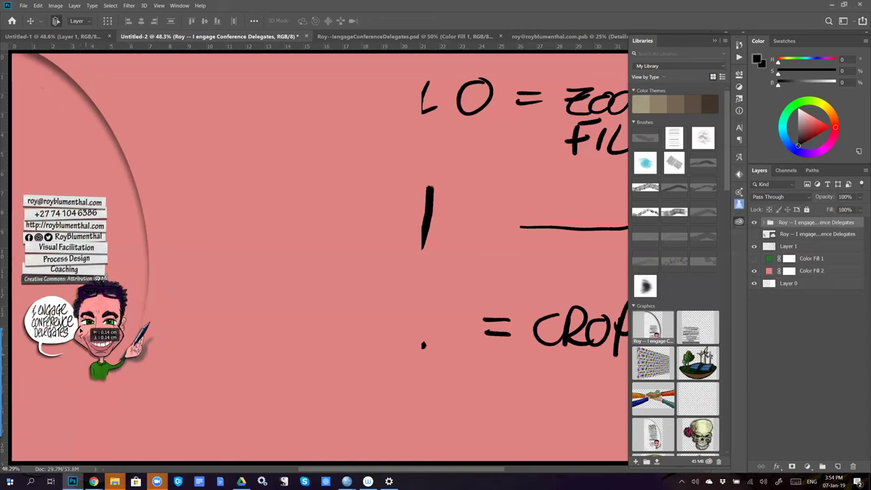
left_click_drag(56, 234, 70, 322)
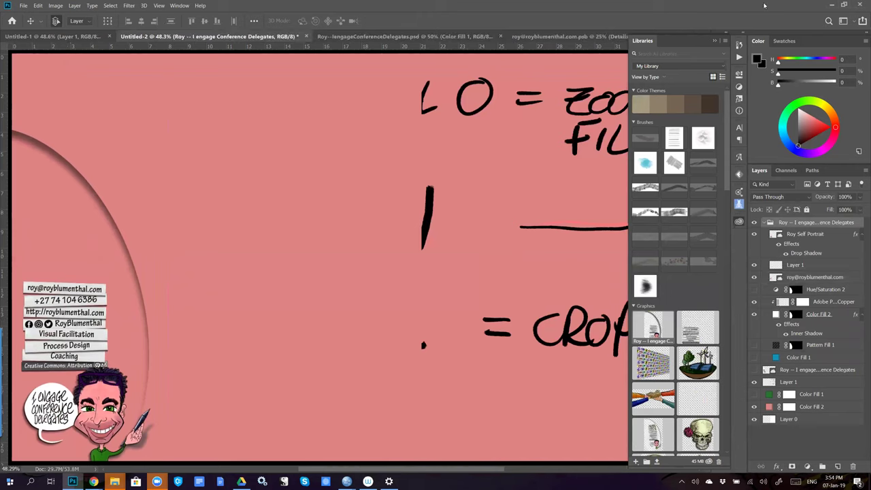
left_click(715, 41)
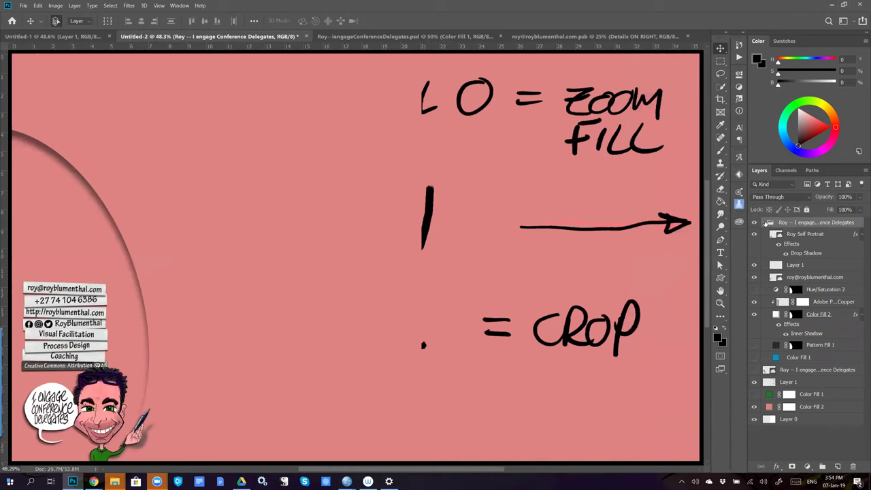
- Erase all handwriting from Layer 1 with Select All and Delete, then deselect
left_click(765, 223)
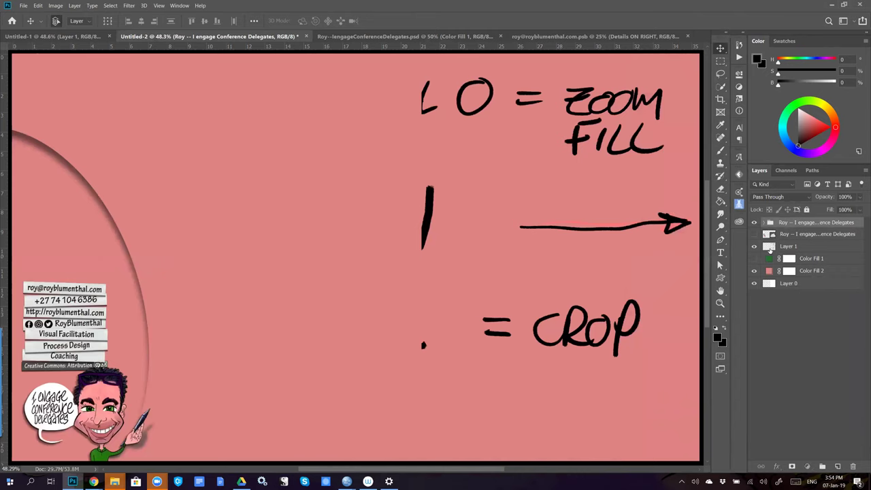
left_click(770, 248)
key("ctrl+a")
key("Delete")
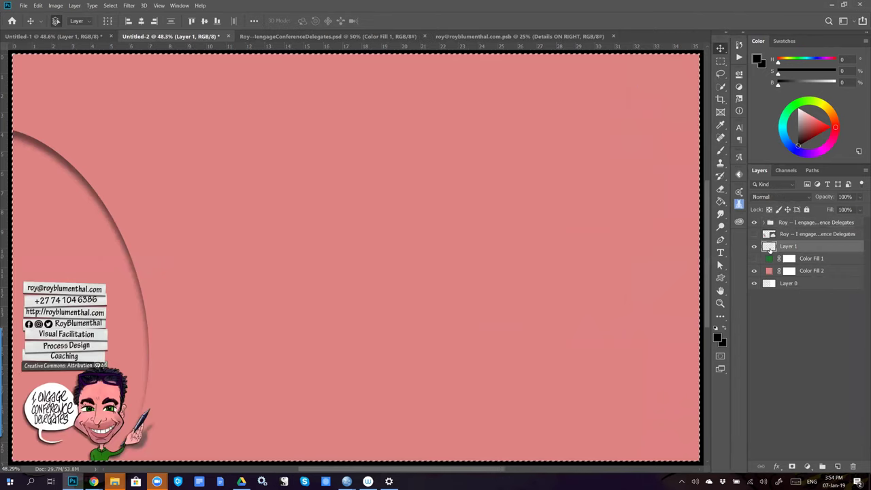
left_click(769, 271)
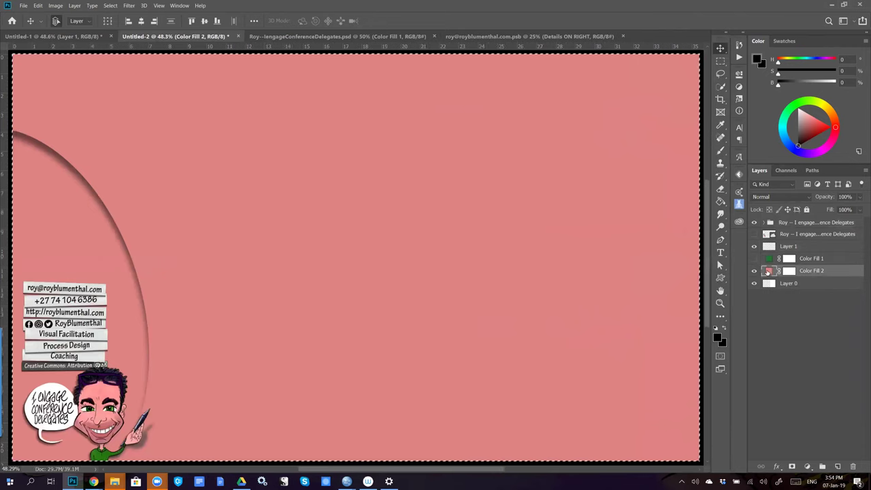
key("ctrl+d")
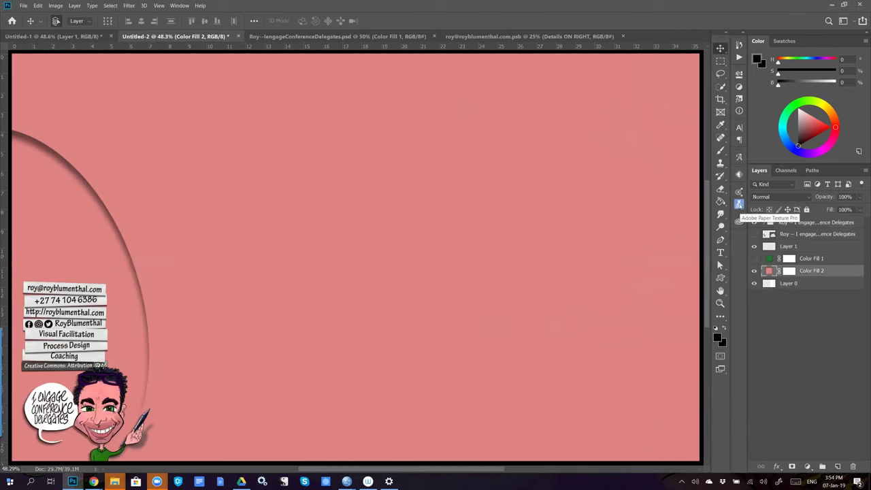
- In Adobe Paper Texture Pro, swap the Brushed_Rose texture for the Masque paper texture
left_click(739, 205)
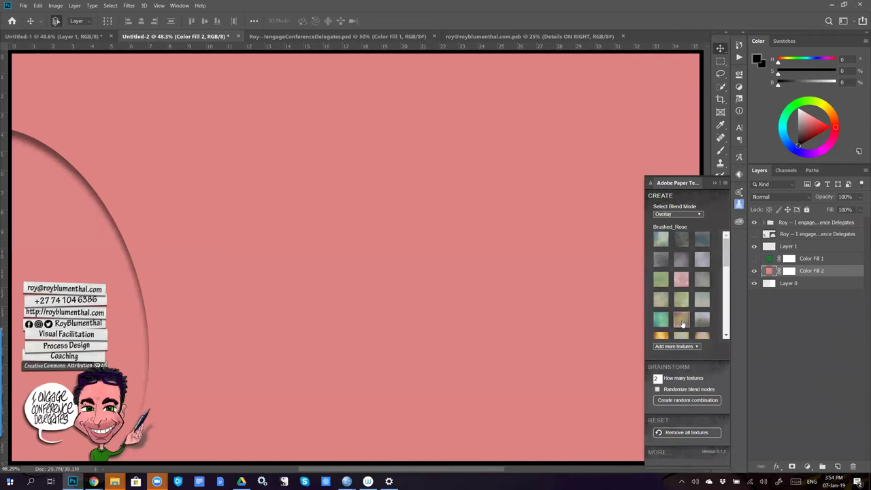
left_click(682, 324)
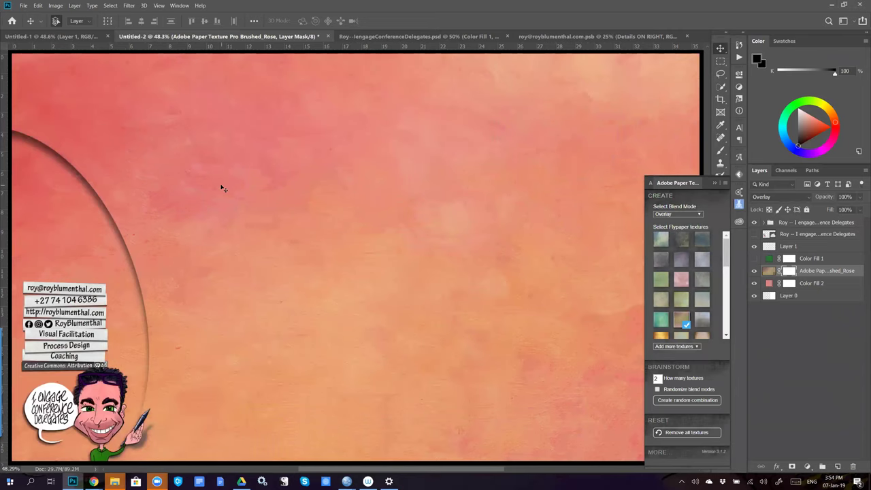
scroll(220, 188, "up", 2)
scroll(220, 188, "up", 3)
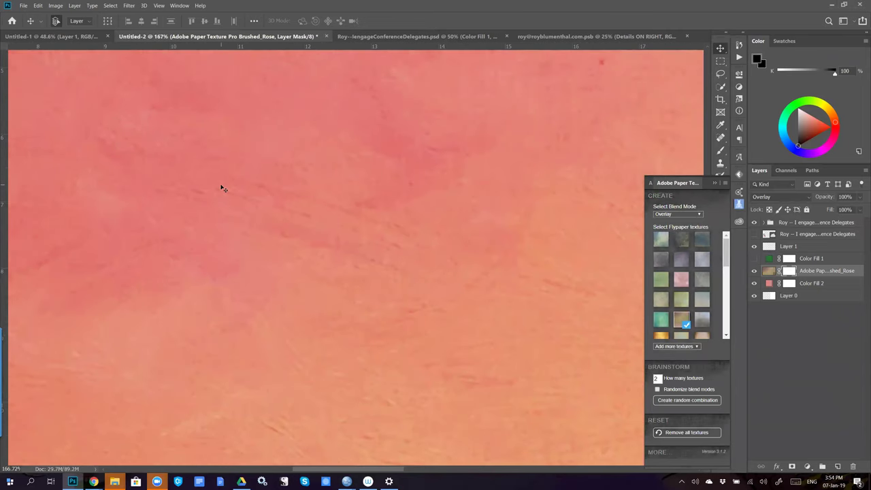
key("ctrl+0")
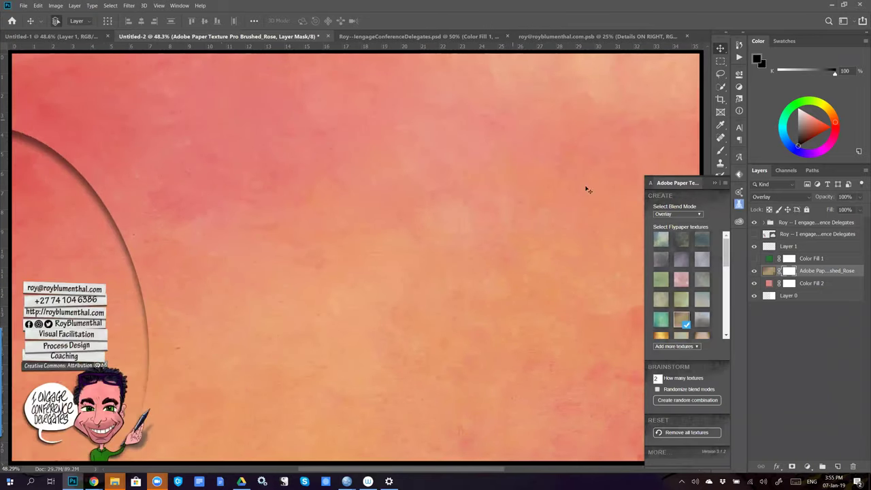
left_click(683, 324)
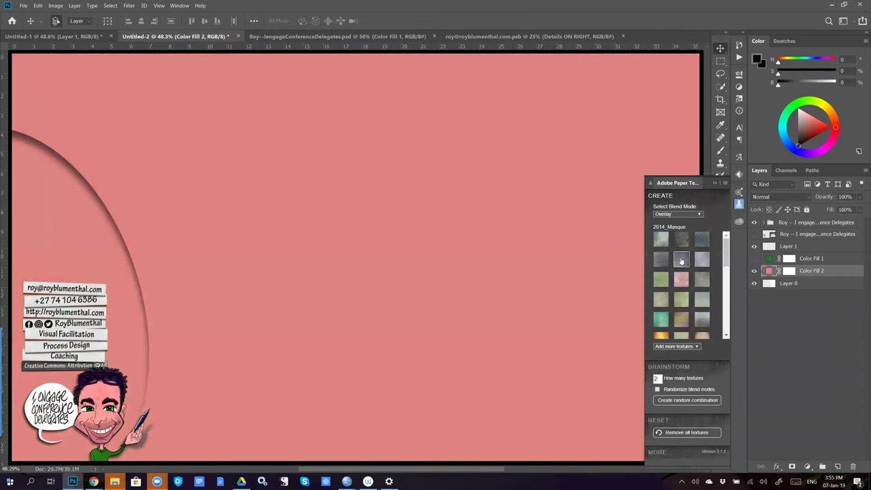
left_click(681, 260)
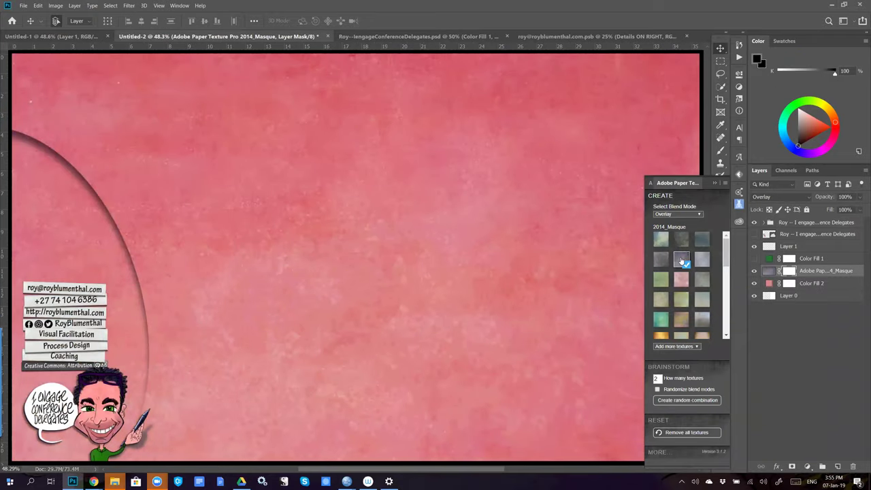
- Change the Masque texture layer's blend mode from Normal to Subtract
left_click(774, 198)
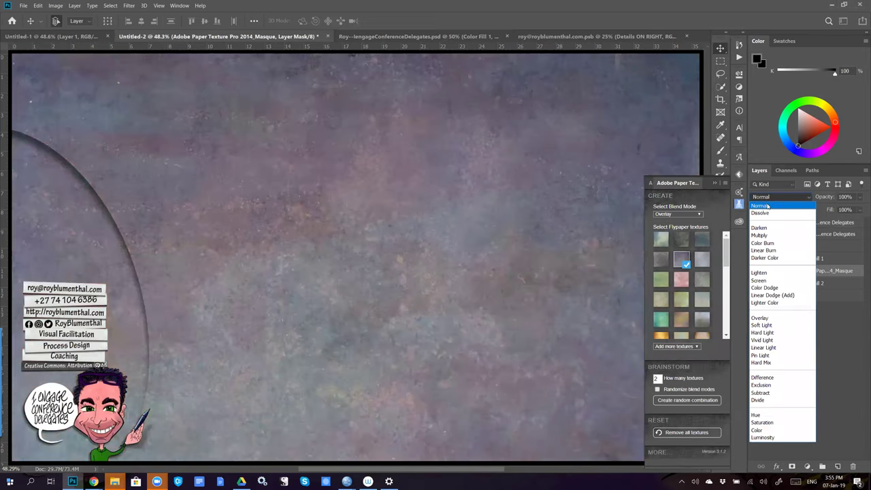
left_click(768, 206)
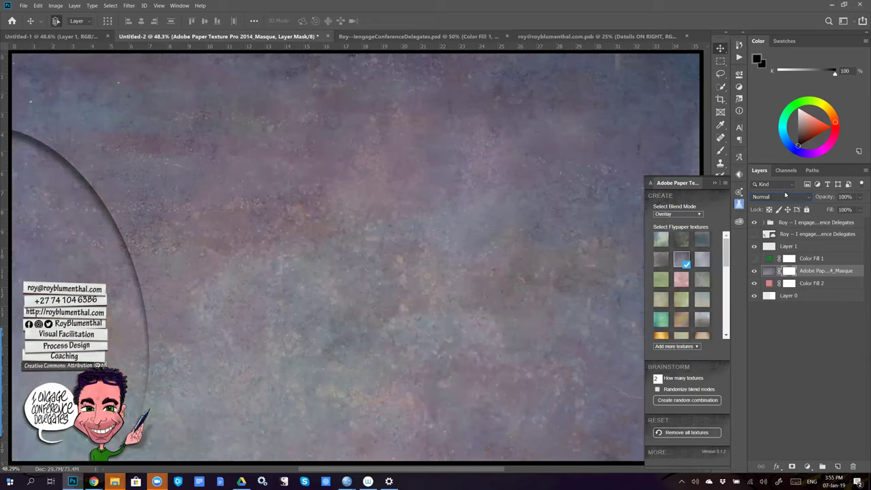
scroll(779, 198, "down", 1)
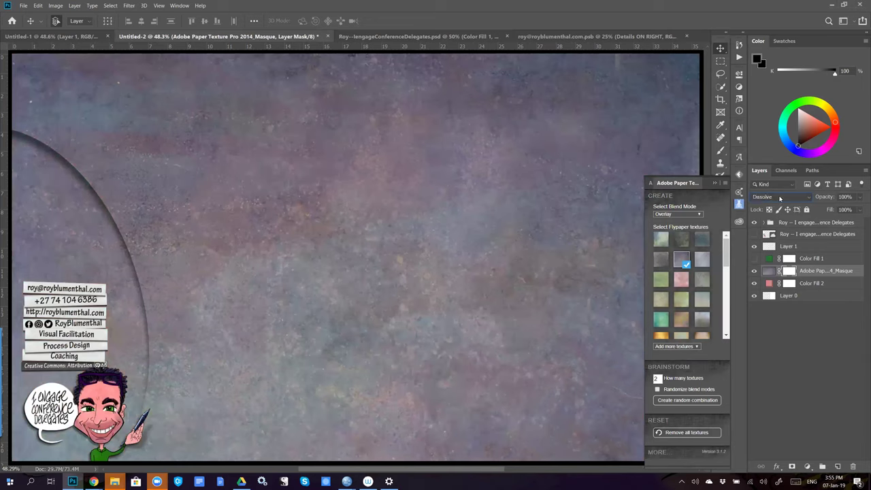
scroll(779, 198, "down", 2)
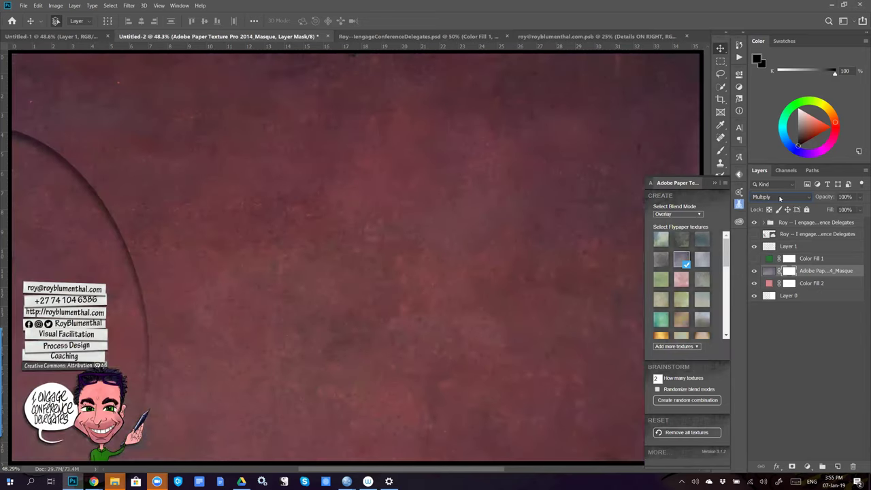
scroll(780, 198, "down", 2)
scroll(780, 198, "down", 2)
scroll(780, 198, "down", 3)
scroll(780, 198, "down", 3)
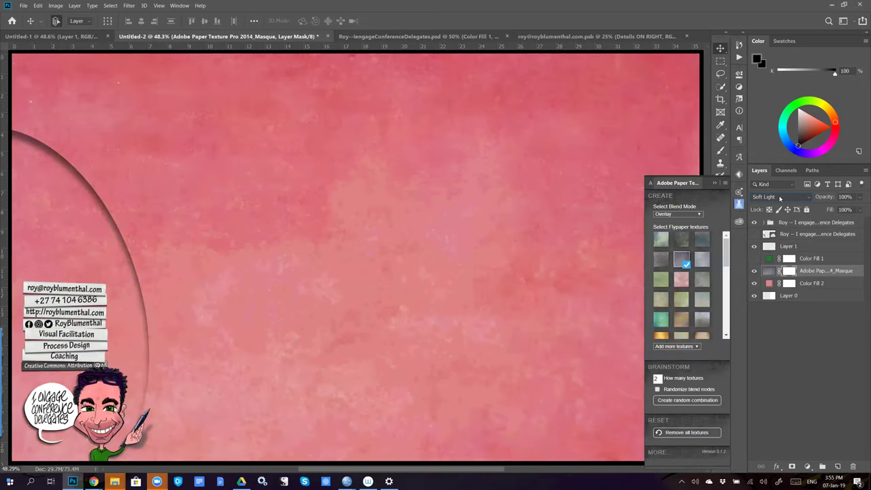
scroll(780, 198, "down", 1)
scroll(780, 198, "down", 1)
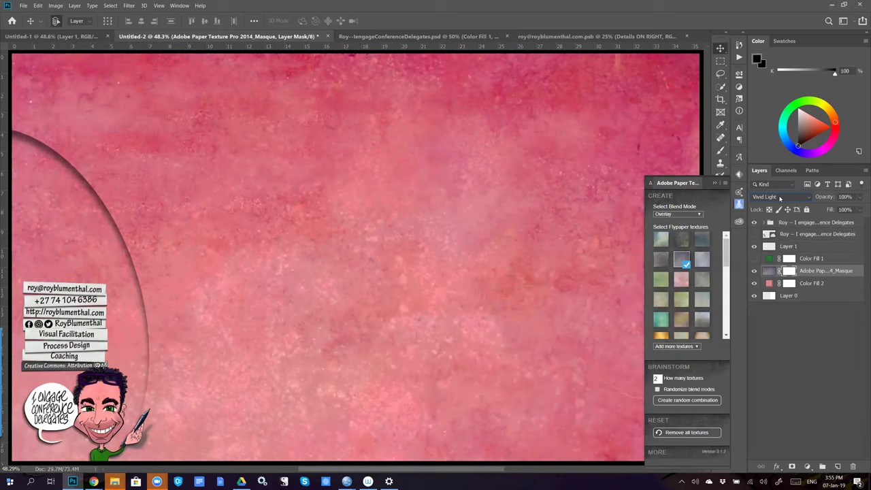
scroll(780, 198, "down", 1)
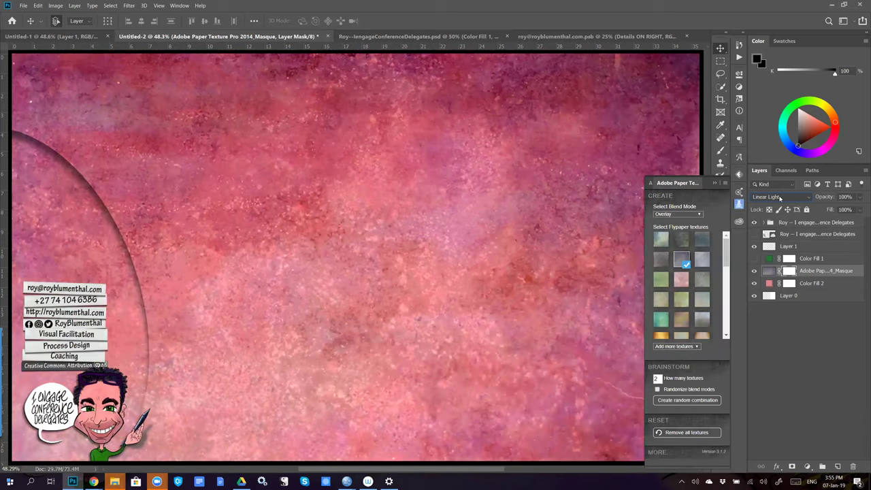
scroll(780, 197, "down", 1)
scroll(780, 198, "down", 1)
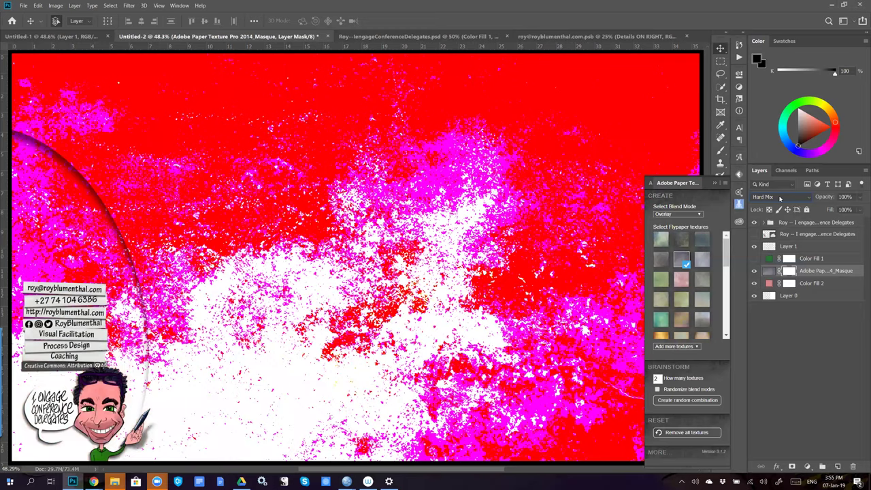
scroll(780, 198, "down", 3)
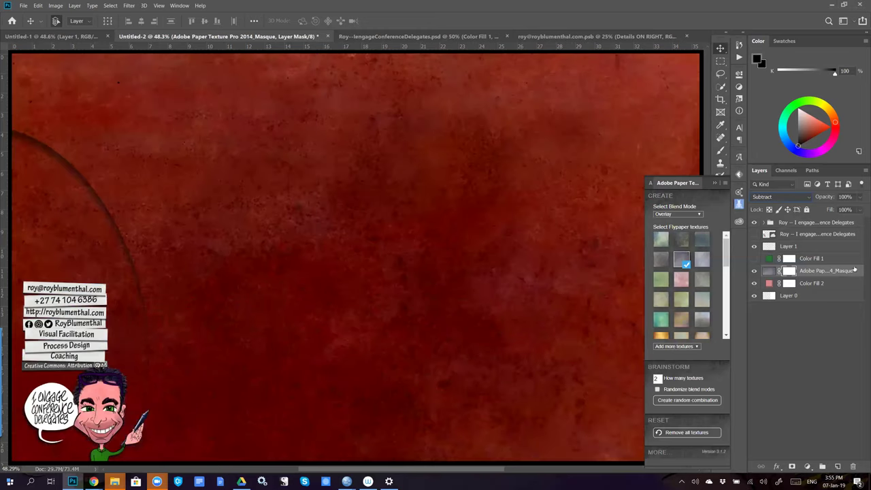
double_click(767, 284)
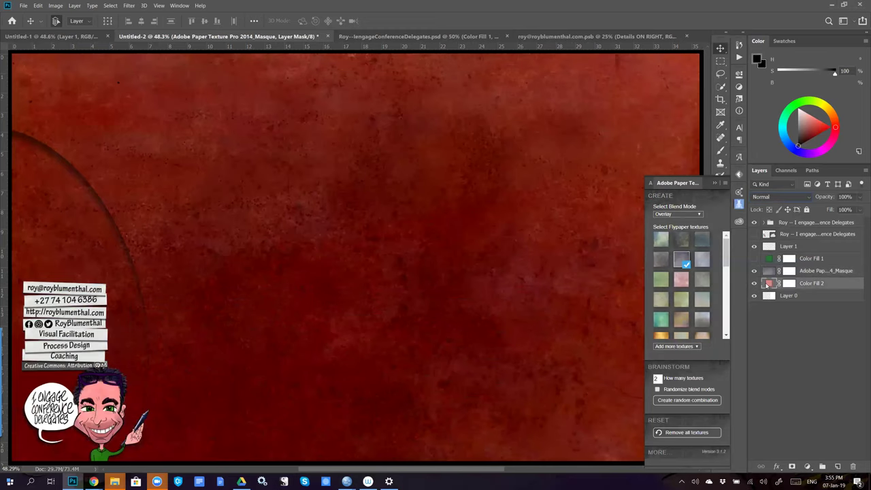
- Change Color Fill 2 to a pale greyish blue and select the top group
left_click(510, 158)
left_click(476, 143)
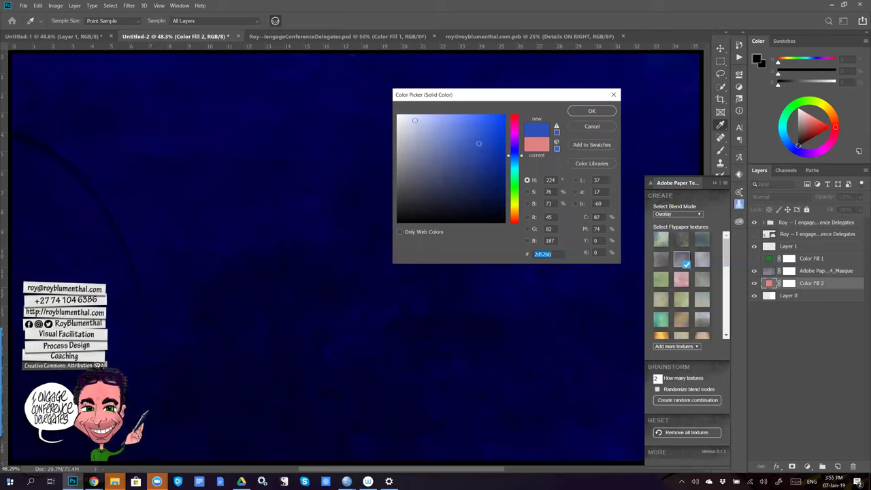
left_click(414, 120)
left_click(576, 112)
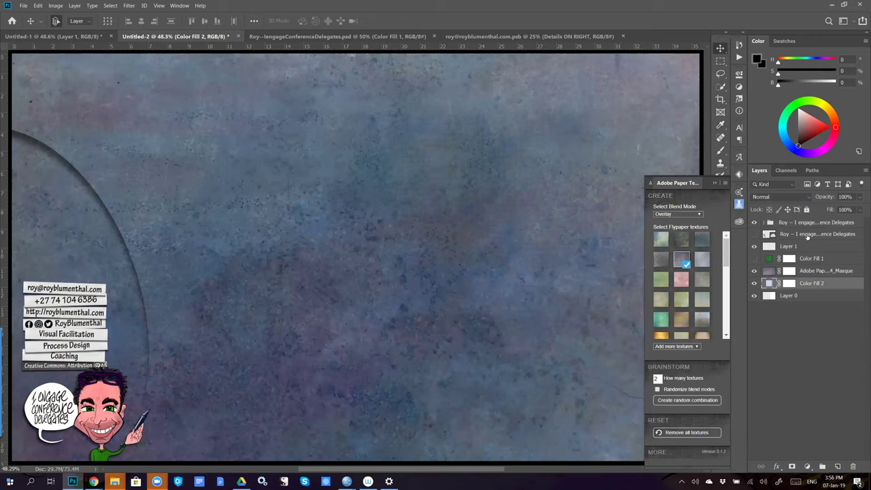
left_click(792, 223)
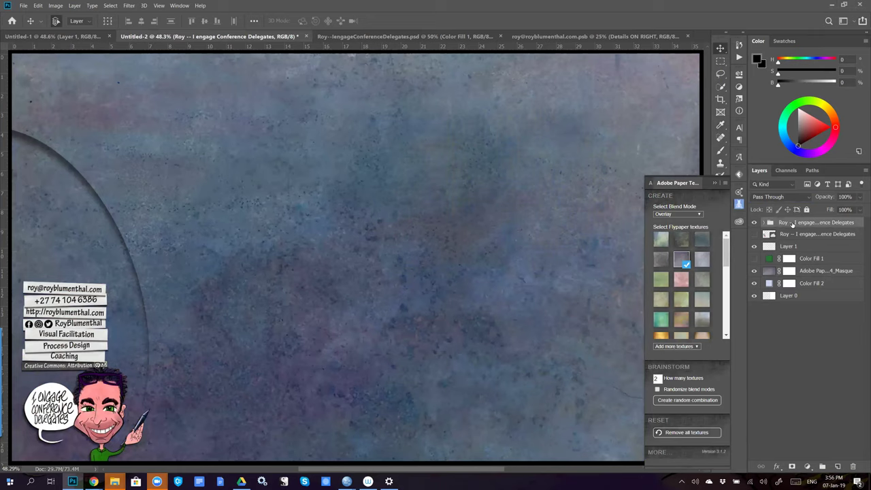
- On a new layer, rough out the letters L, O, G, O in black brush strokes
key("ctrl+shift+alt+n")
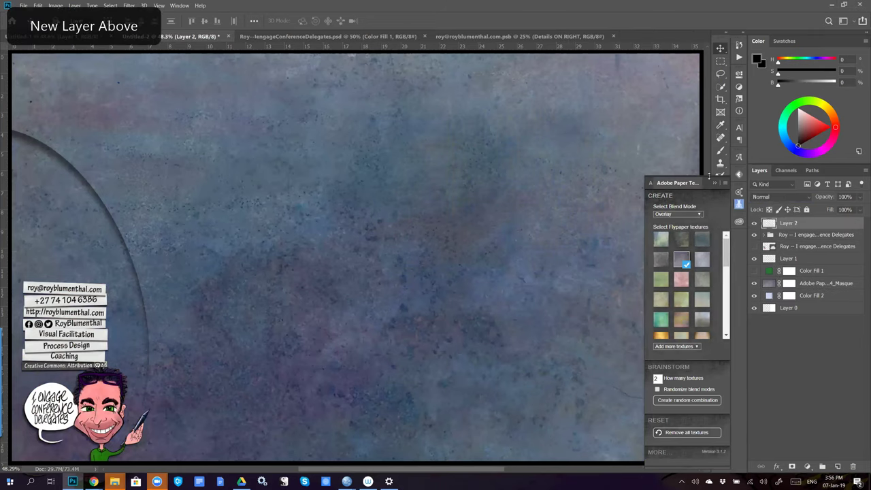
left_click(715, 183)
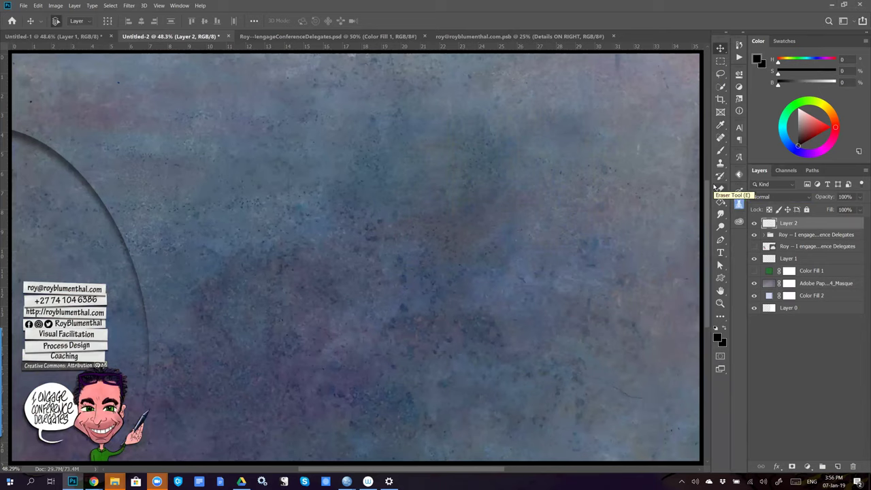
key("b")
mouse_move(280, 111)
left_mouse_down()
mouse_move(272, 227)
mouse_move(351, 169)
mouse_move(271, 112)
left_mouse_up()
left_click_drag(328, 146, 385, 92)
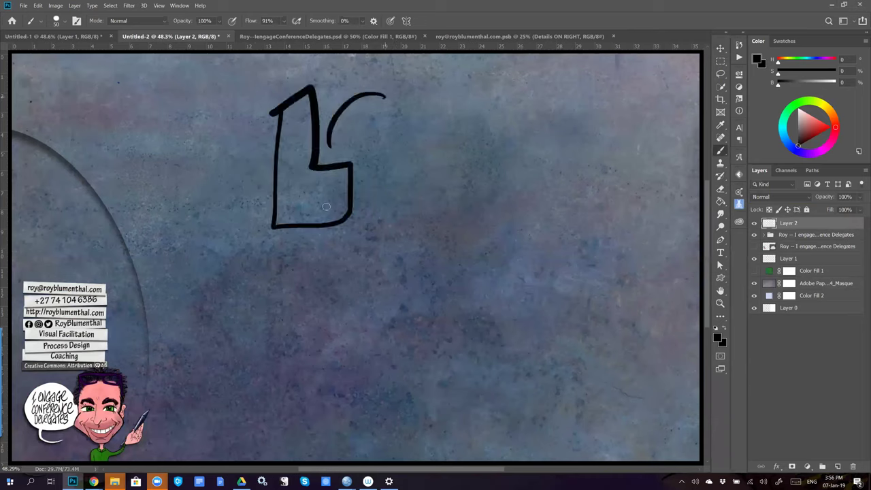
left_click_drag(328, 231, 370, 94)
mouse_move(368, 127)
left_mouse_down()
mouse_move(374, 133)
mouse_move(460, 86)
left_mouse_up()
mouse_move(402, 221)
left_mouse_down()
mouse_move(432, 246)
mouse_move(478, 218)
mouse_move(478, 154)
mouse_move(438, 192)
mouse_move(456, 205)
left_mouse_up()
left_click_drag(427, 158, 442, 204)
mouse_move(461, 85)
left_mouse_down()
mouse_move(464, 133)
mouse_move(507, 83)
left_mouse_up()
mouse_move(476, 129)
left_mouse_down()
mouse_move(555, 163)
mouse_move(514, 95)
left_mouse_up()
mouse_move(500, 180)
left_mouse_down()
mouse_move(511, 128)
mouse_move(515, 181)
left_mouse_up()
- Thicken the LOGO outlines, adding inner ovals to both O's and reinforcing the G
left_click_drag(270, 98, 266, 246)
left_click_drag(244, 233, 350, 227)
left_click_drag(361, 98, 320, 175)
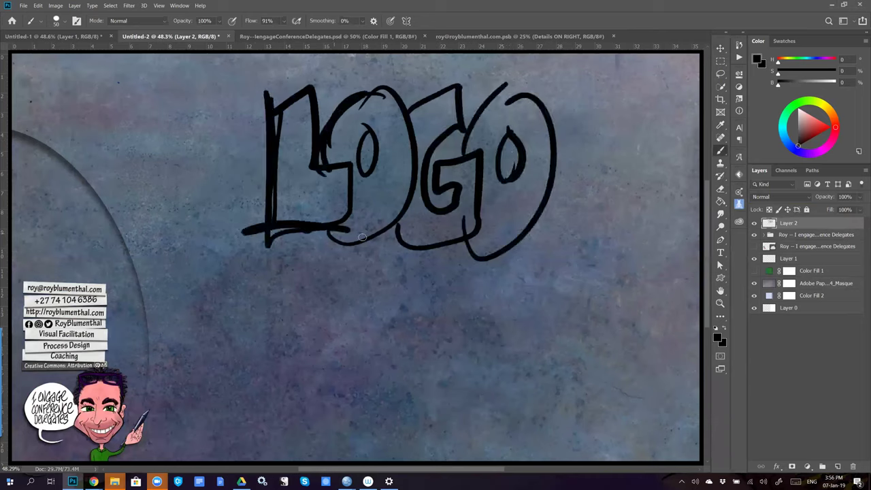
left_click_drag(309, 209, 400, 234)
left_click_drag(373, 136, 371, 132)
left_click_drag(449, 79, 405, 107)
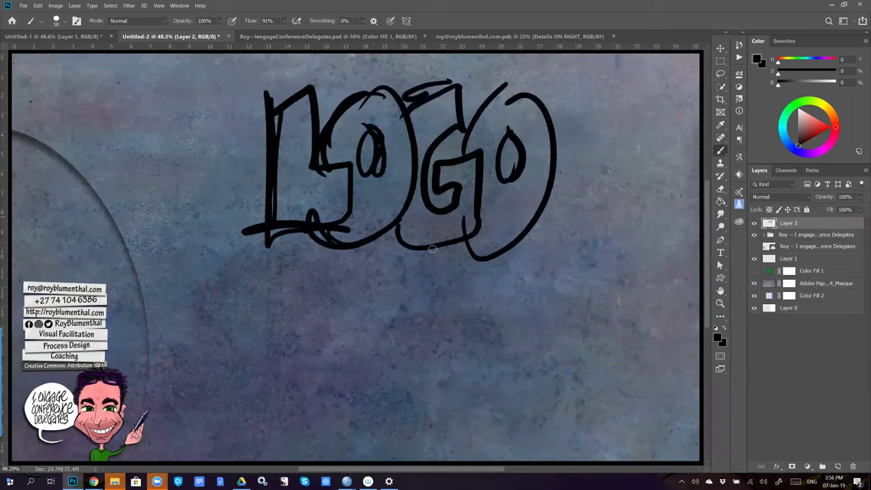
left_click_drag(391, 214, 465, 247)
left_click_drag(430, 195, 439, 178)
left_click_drag(436, 139, 422, 167)
mouse_move(485, 83)
left_mouse_down()
mouse_move(452, 158)
mouse_move(466, 124)
left_mouse_up()
left_click_drag(452, 230, 492, 264)
left_click_drag(529, 222, 479, 265)
mouse_move(523, 128)
left_mouse_down()
mouse_move(517, 179)
mouse_move(523, 126)
left_mouse_up()
mouse_move(500, 96)
left_mouse_down()
mouse_move(536, 92)
mouse_move(539, 104)
left_mouse_up()
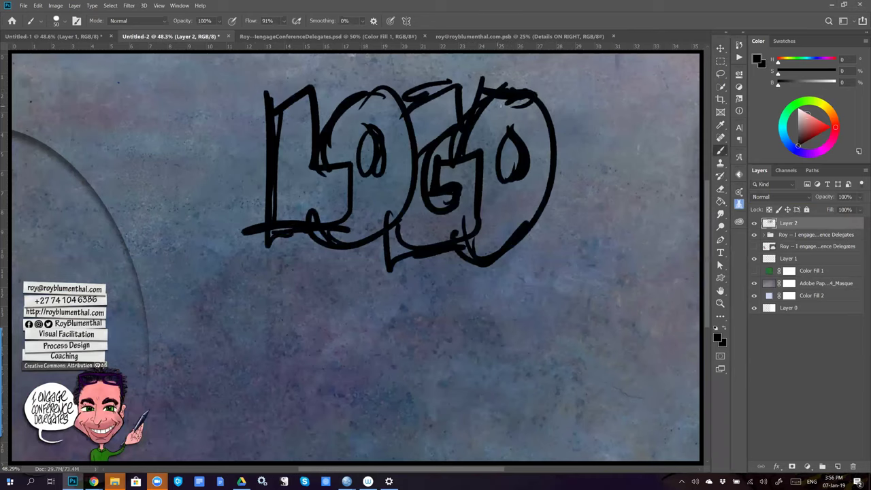
- Make bright yellow the painting colour and rename Layer 2 to 'Logo Line'
left_click(821, 107)
left_click(827, 126)
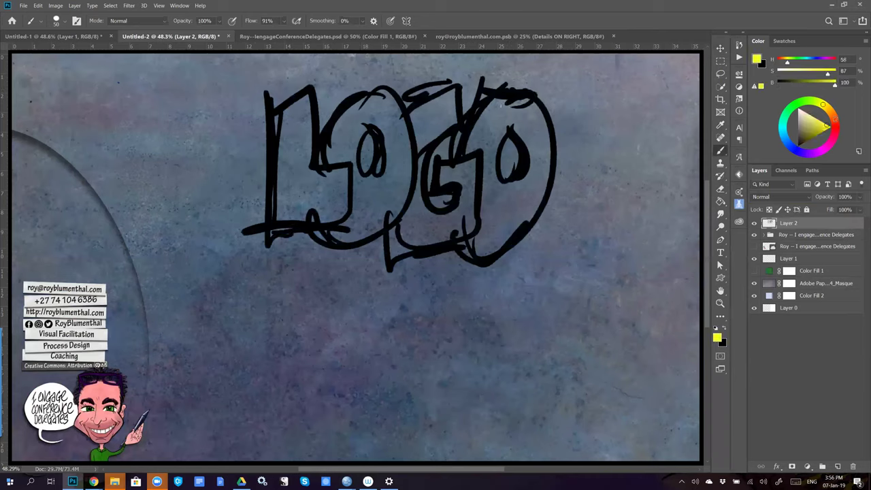
key("g")
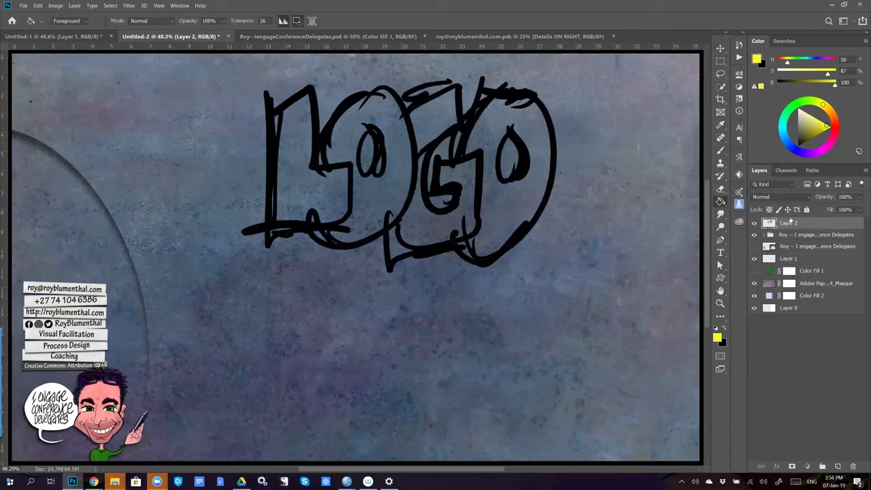
double_click(789, 223)
key("BackSpace")
type("Logo Line")
key("Return")
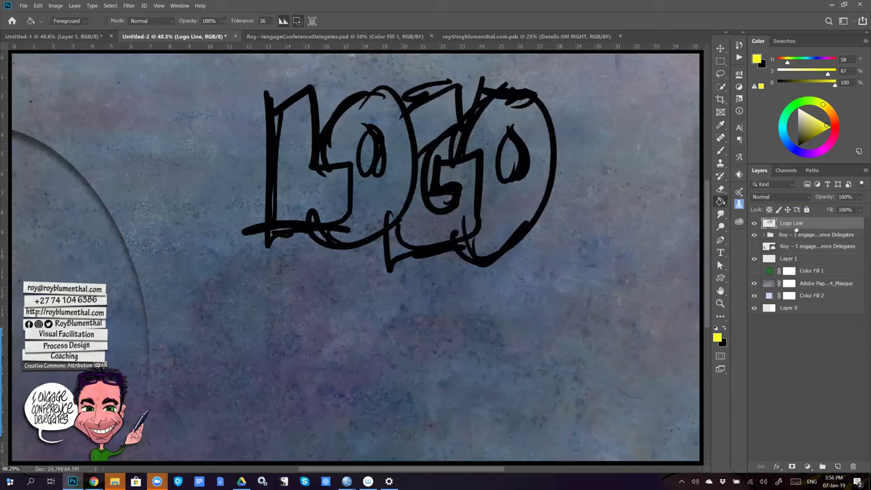
- Add a new layer named 'logo colour' beneath Logo Line
key("ctrl+alt+shift+n")
double_click(789, 235)
type("logo co")
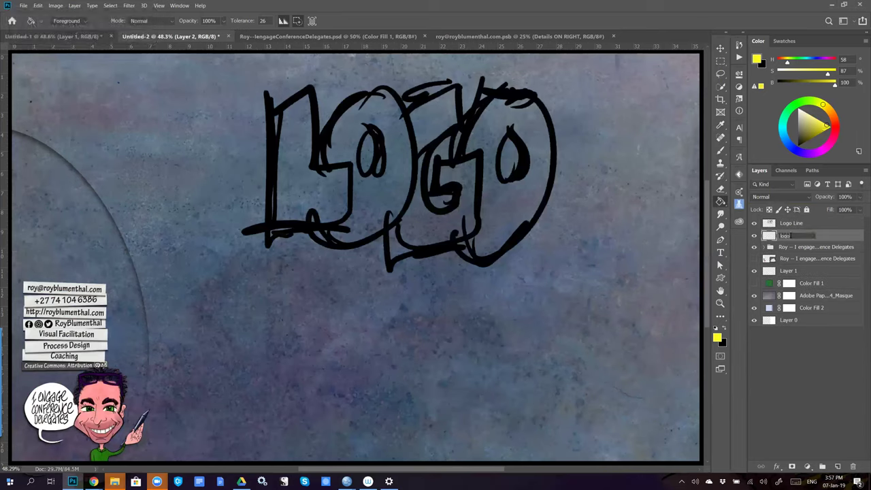
type("lour")
key("Return")
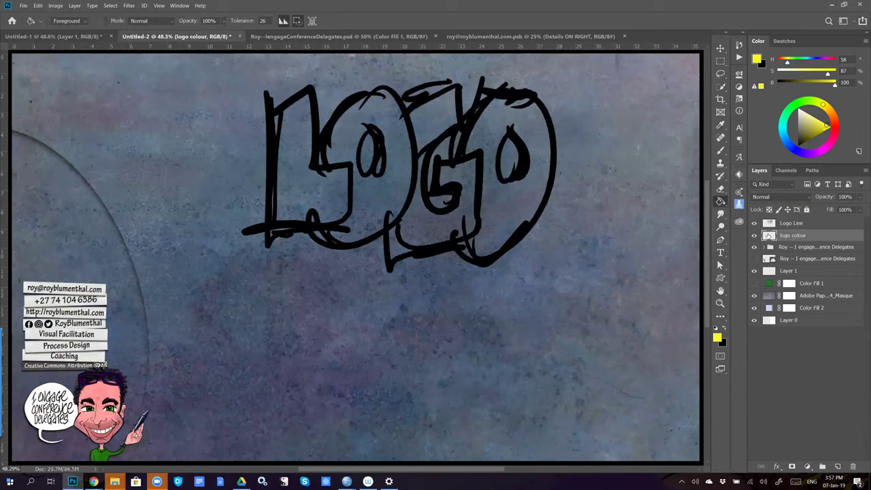
- Paint the L yellow, the first O orange and the G magenta on the logo colour layer
left_click(826, 107)
key("b")
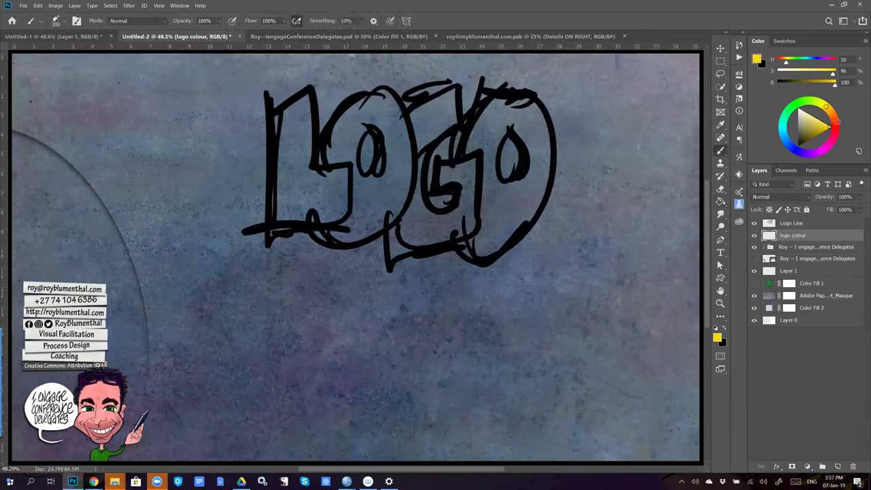
mouse_move(292, 102)
left_mouse_down()
mouse_move(282, 225)
mouse_move(300, 91)
left_mouse_up()
mouse_move(331, 194)
left_mouse_down()
mouse_move(347, 170)
mouse_move(320, 204)
mouse_move(354, 184)
mouse_move(334, 217)
left_mouse_up()
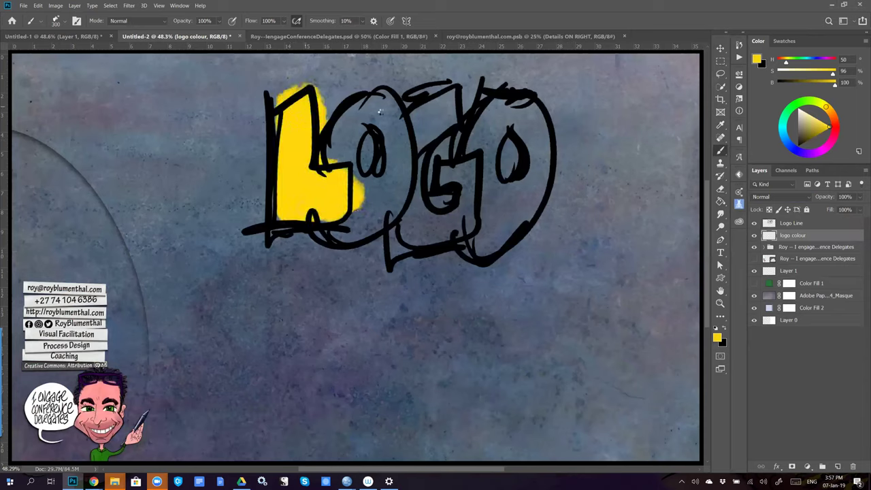
left_click(835, 122)
mouse_move(388, 98)
left_mouse_down()
mouse_move(405, 156)
mouse_move(364, 227)
mouse_move(343, 140)
mouse_move(337, 181)
left_mouse_up()
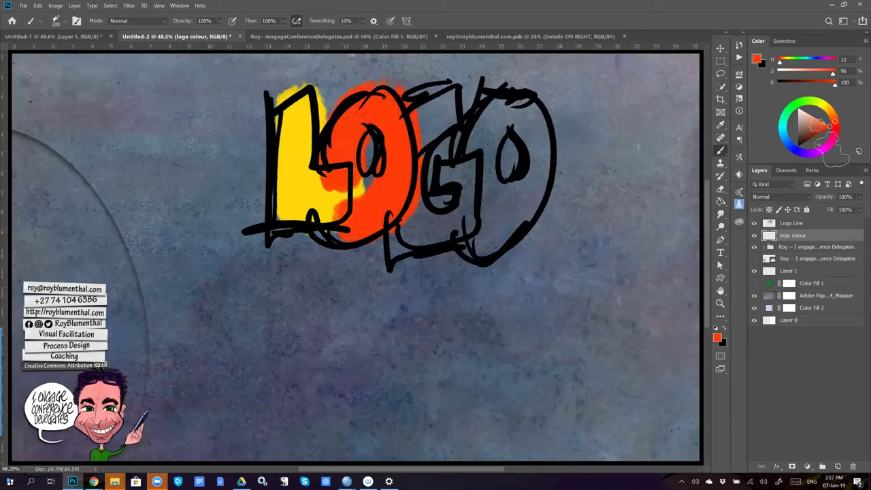
left_click(824, 144)
left_click_drag(408, 112, 454, 102)
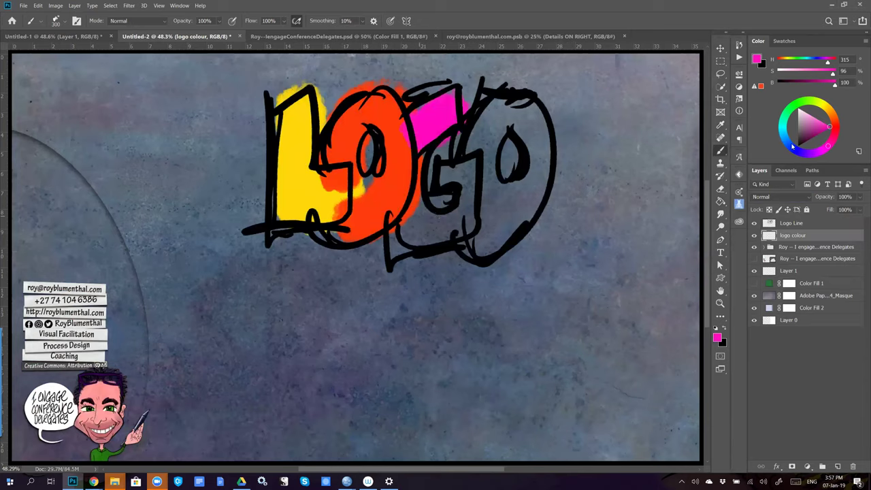
left_click_drag(409, 218, 462, 164)
- Paint the second O light blue, touch up the G in magenta, then hide the layer
left_click(507, 95, "alt")
mouse_move(506, 109)
left_mouse_down()
mouse_move(477, 157)
mouse_move(490, 190)
mouse_move(530, 204)
left_mouse_up()
left_click_drag(538, 95, 558, 190)
left_click(814, 121)
mouse_move(481, 160)
left_mouse_down()
mouse_move(477, 210)
mouse_move(494, 245)
mouse_move(523, 103)
mouse_move(530, 108)
left_mouse_up()
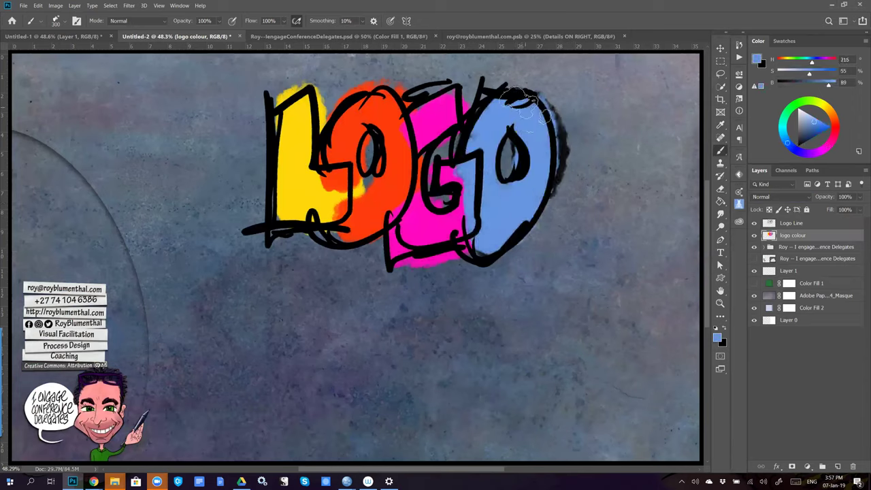
left_click(470, 158, "alt")
left_click_drag(470, 158, 483, 241)
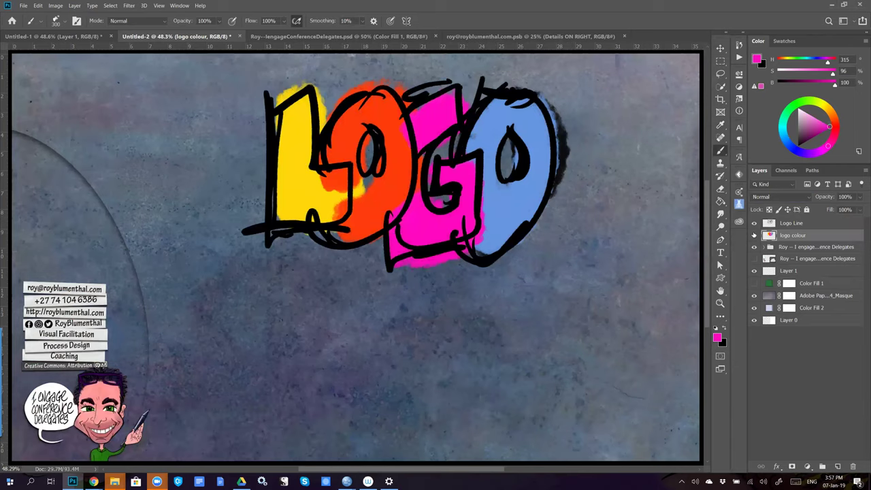
left_click(754, 237)
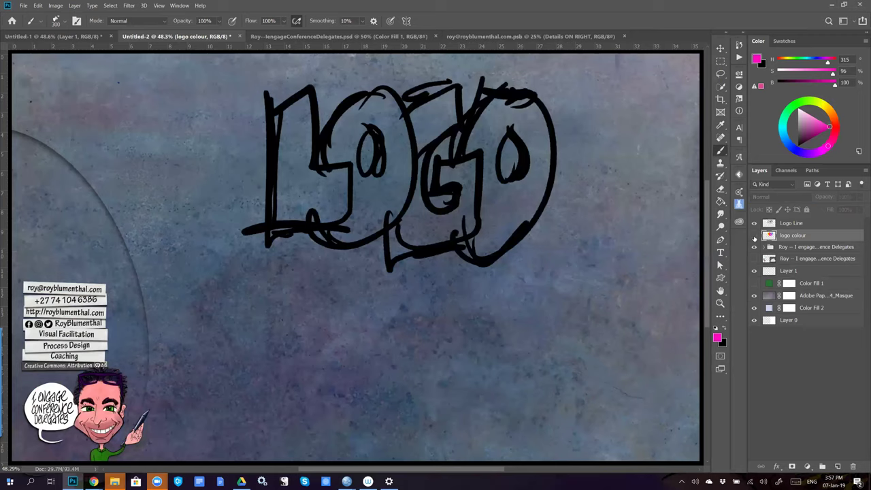
- Show the logo colour layer again, trying and undoing a regrouping of the logo layers
left_click(754, 236)
left_click(754, 237)
left_click(754, 236)
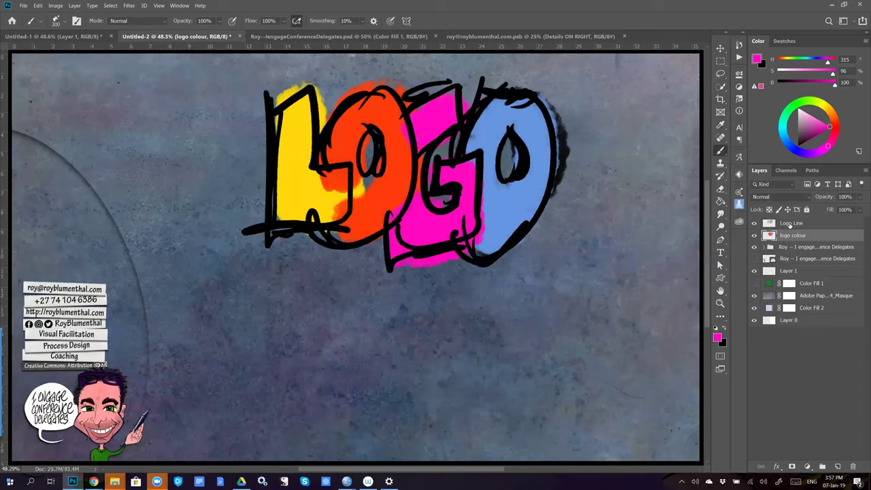
left_click(790, 224, "shift")
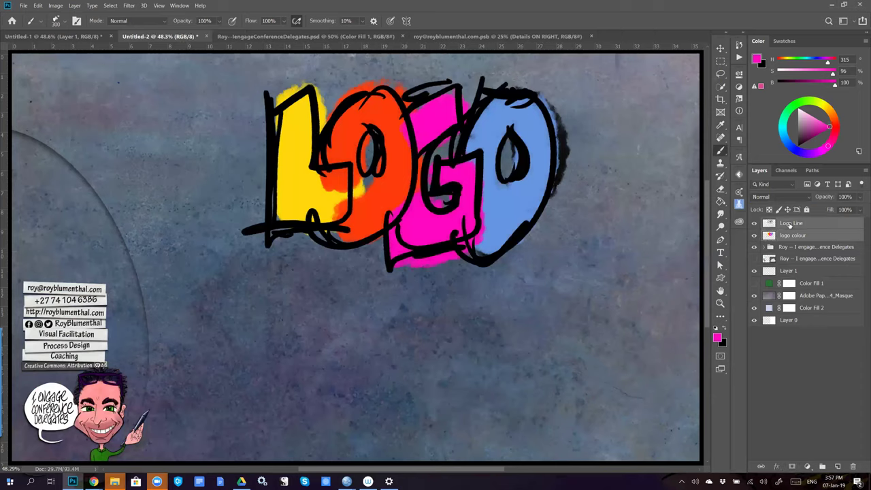
left_click(822, 467)
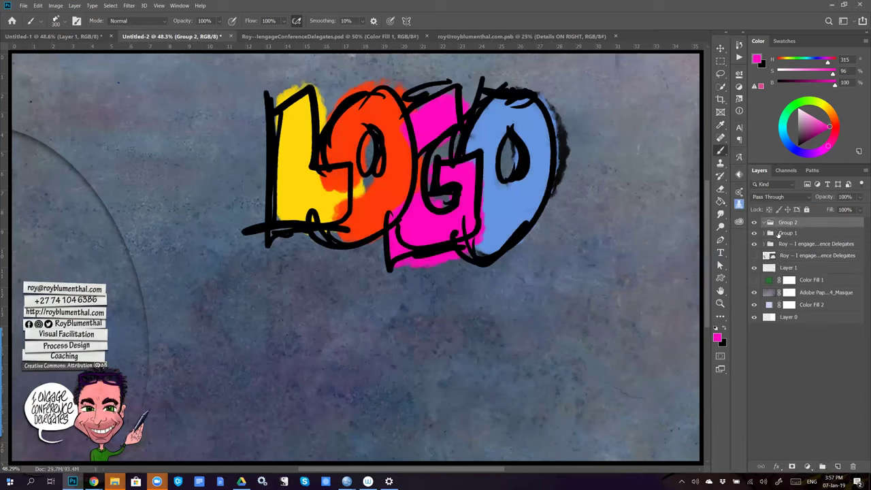
key("ctrl+z")
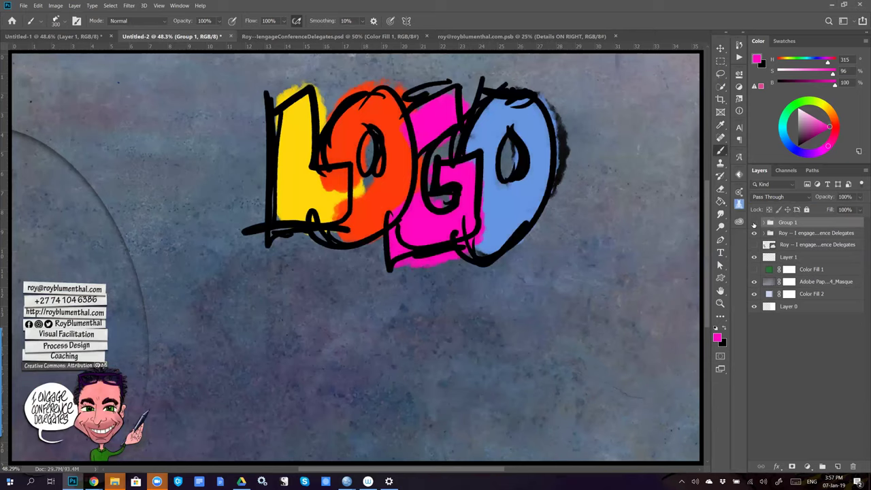
left_click(754, 224)
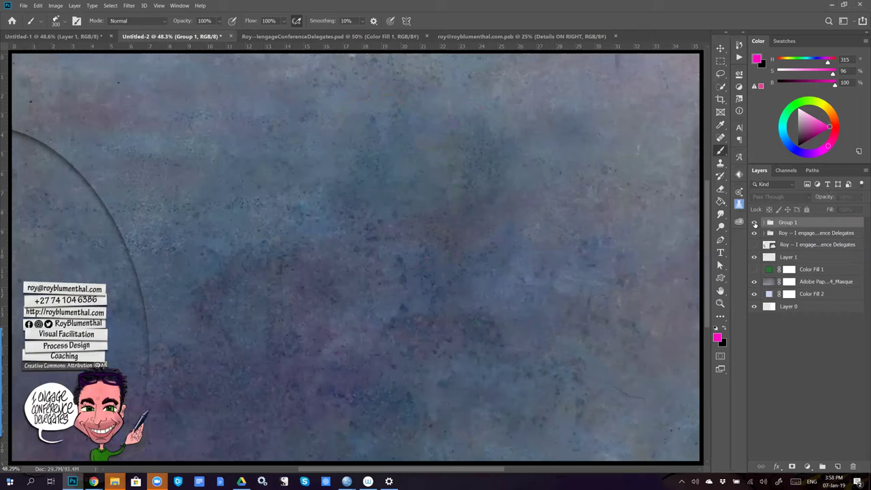
left_click(754, 224)
- Rename Group 1 to 'Logo' and give it a drop shadow
double_click(787, 224)
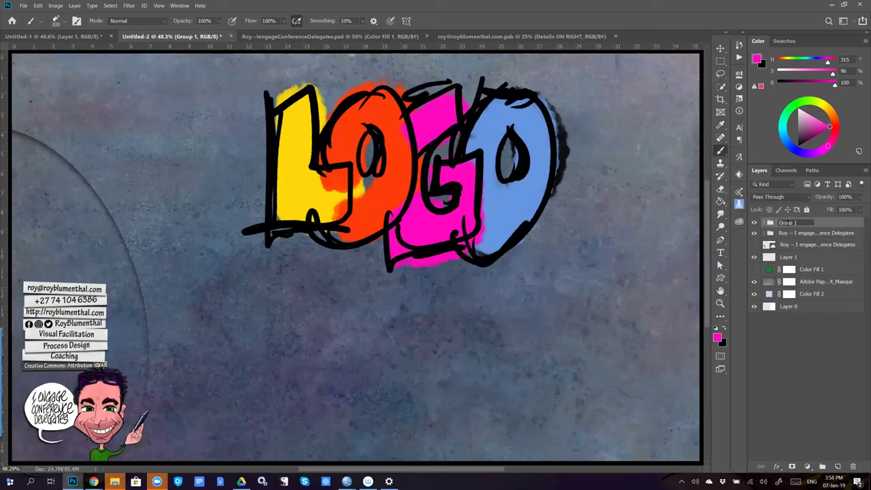
type("Logo")
key("Return")
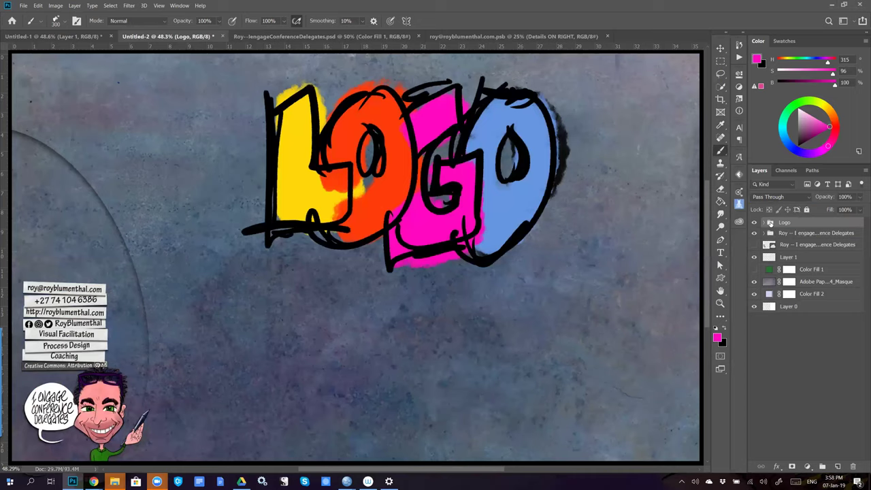
key("F2")
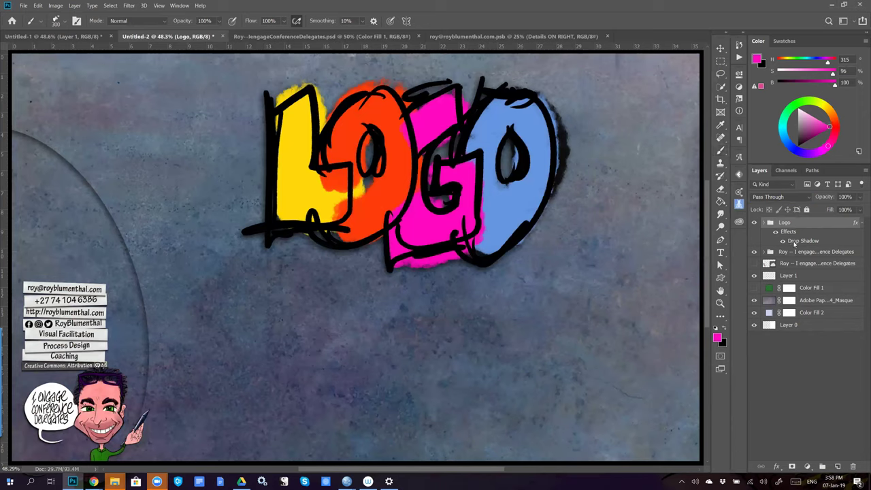
- Adjust the Logo drop shadow to 111 px size, 89 px distance and 85% opacity
double_click(793, 243)
mouse_move(381, 319)
left_mouse_down()
mouse_move(400, 319)
mouse_move(400, 294)
mouse_move(391, 320)
left_mouse_up()
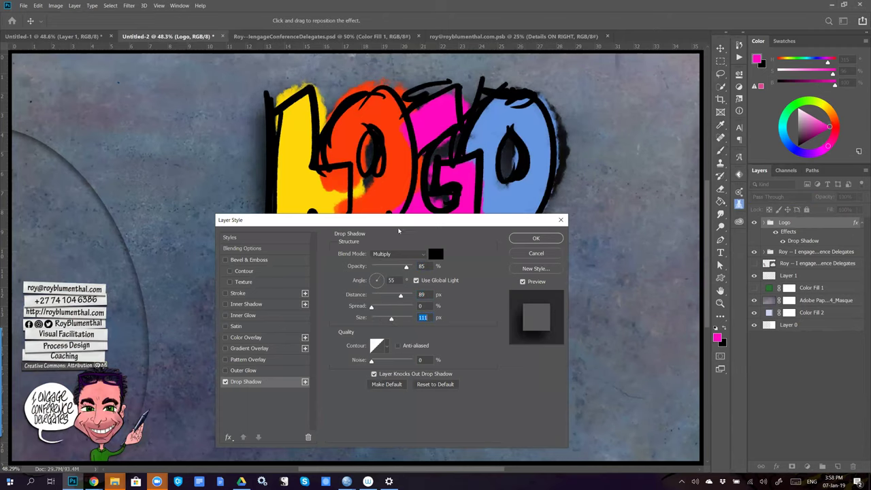
left_click_drag(396, 223, 546, 286)
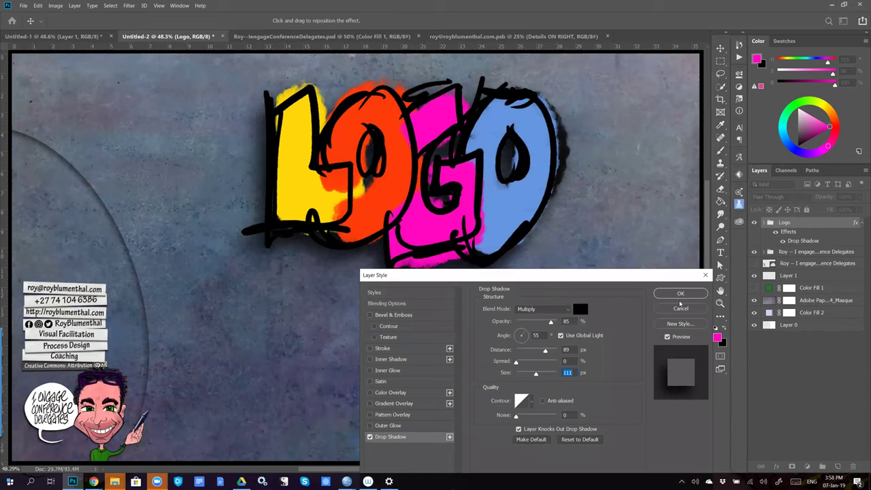
left_click(681, 294)
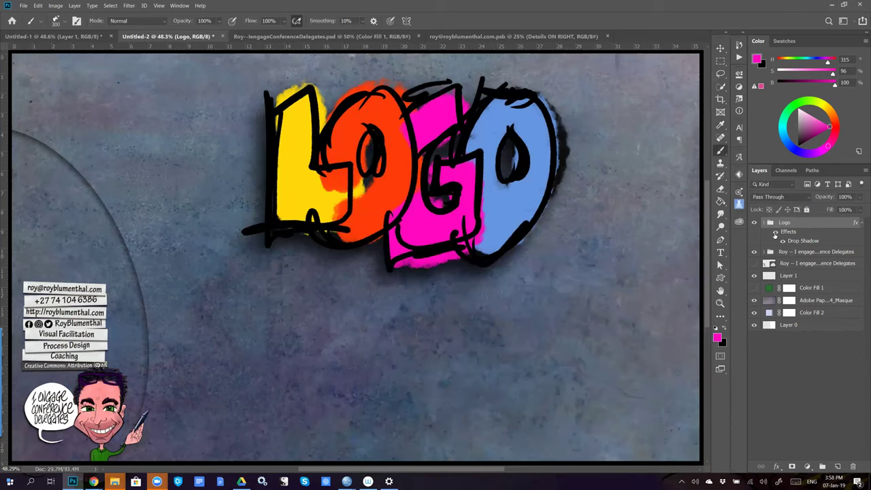
left_click(776, 232)
left_click(775, 232)
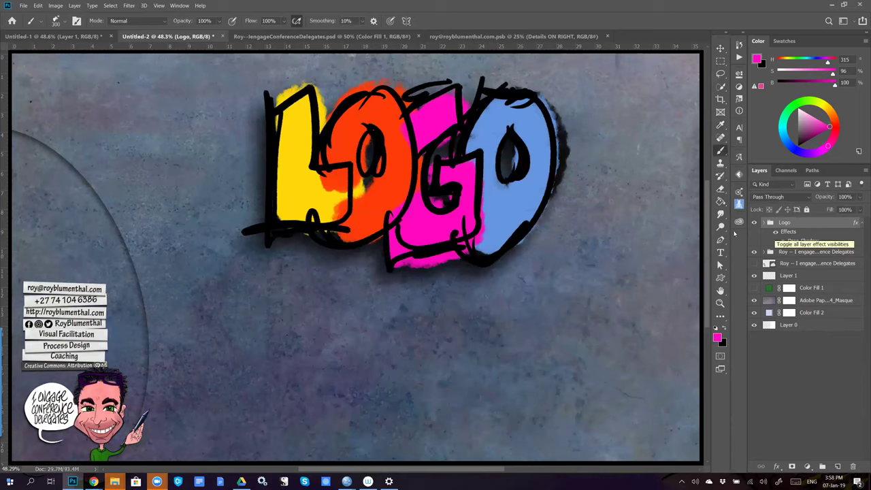
left_click(39, 34)
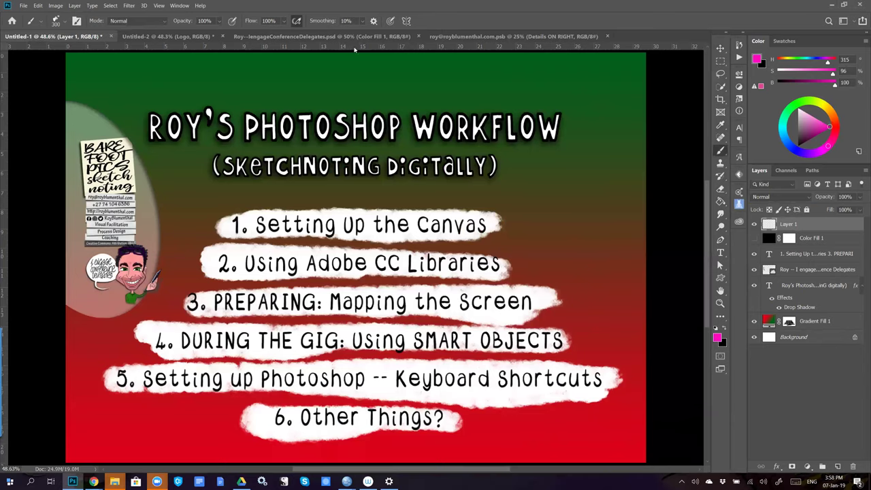
left_click(194, 37)
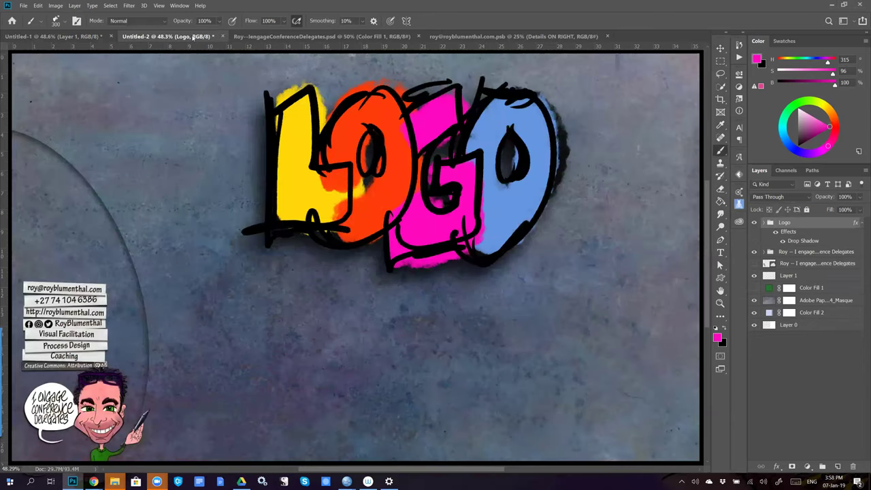
- Convert the Logo group into a smart object and select the resulting layer
right_click(792, 225)
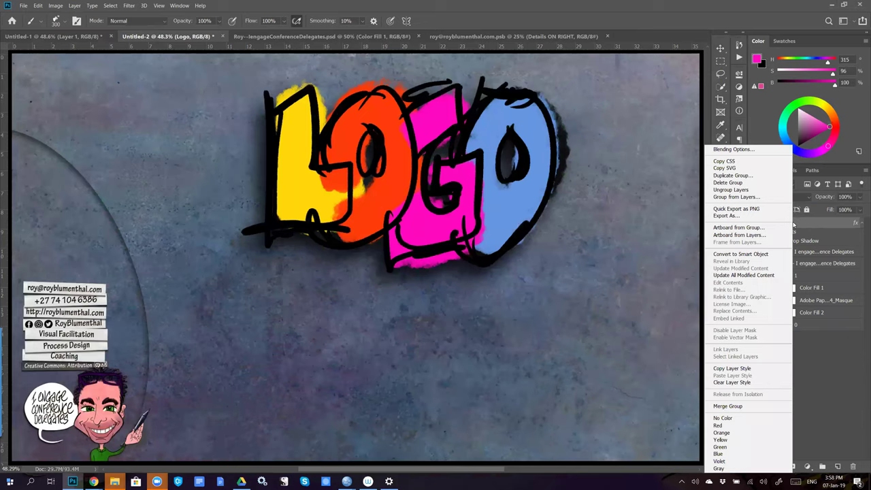
left_click(774, 255)
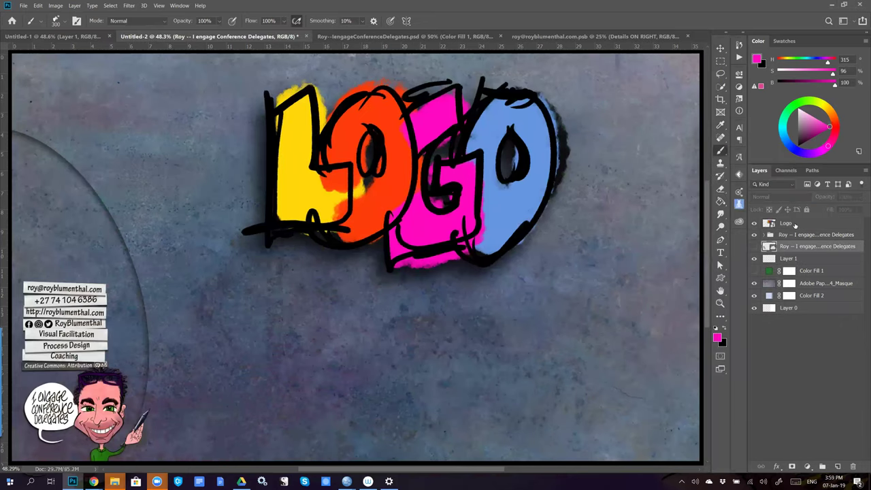
left_click(801, 225)
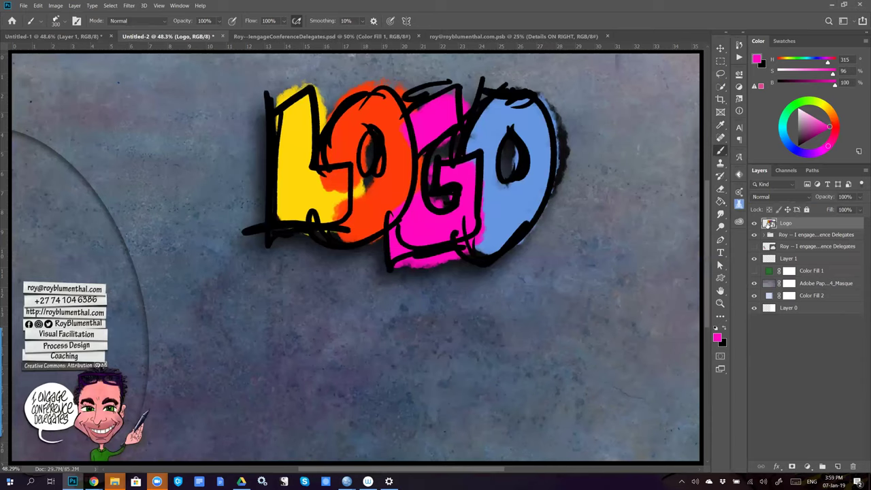
- Duplicate the Logo layer, rasterize the Logo copy, and move it below the original logo
key("ctrl+t")
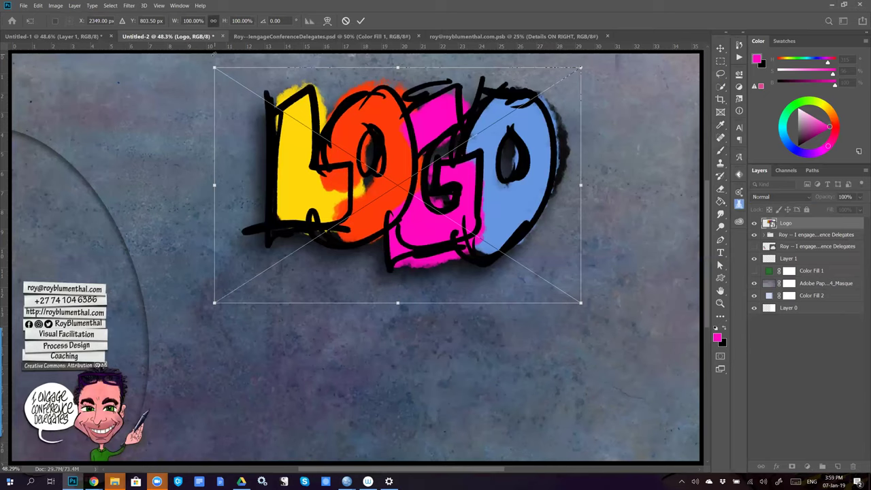
key("Return")
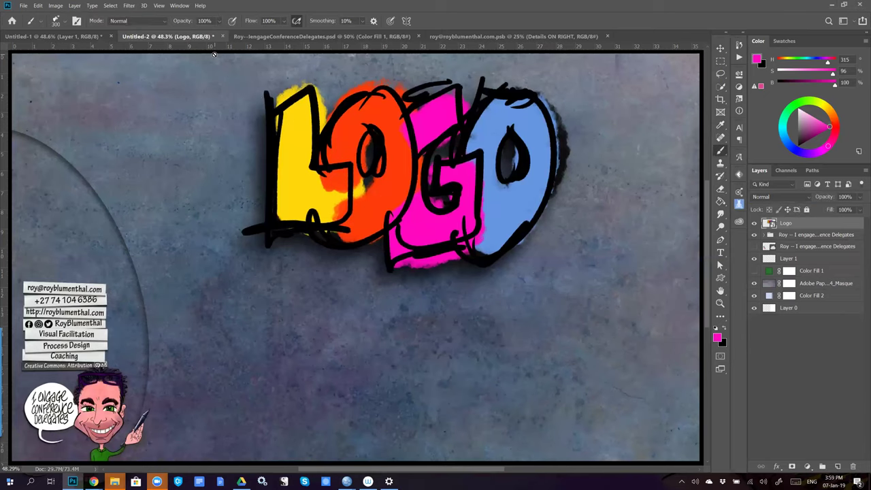
key("ctrl+j")
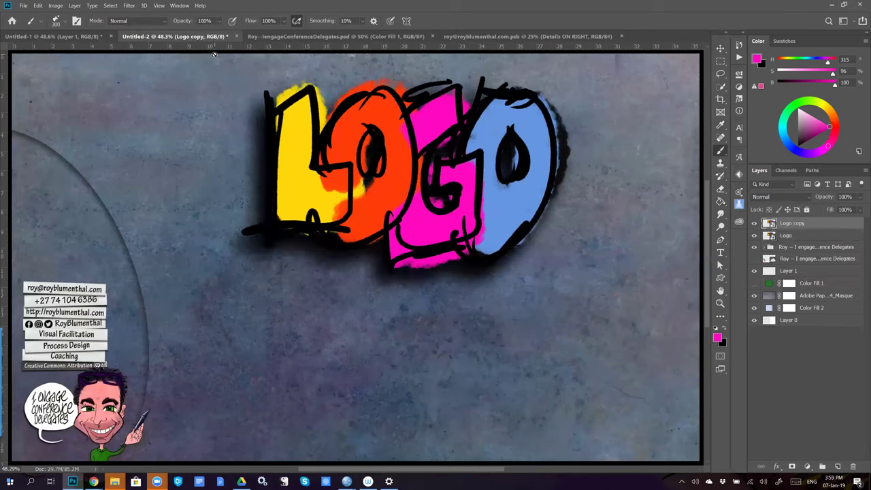
right_click(819, 226)
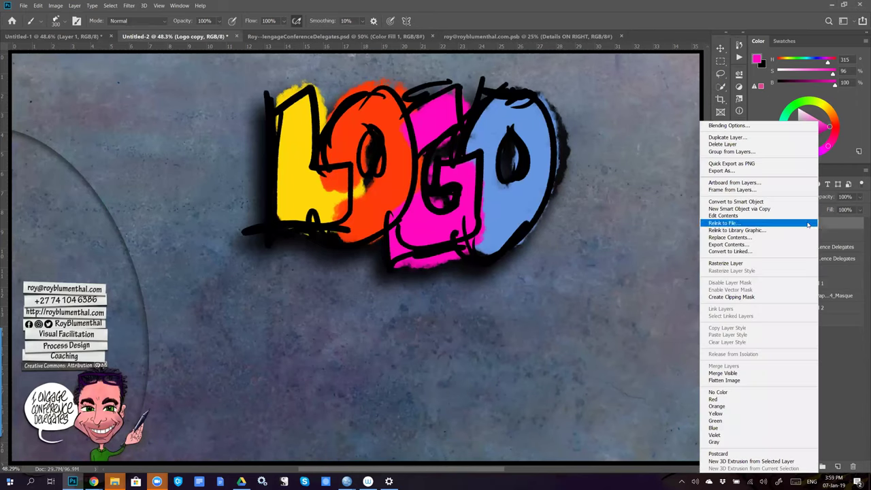
left_click(726, 264)
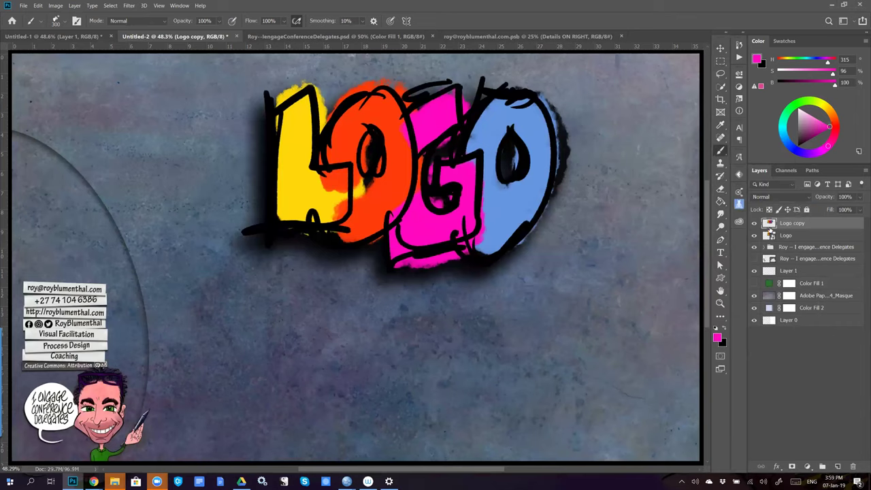
key("v")
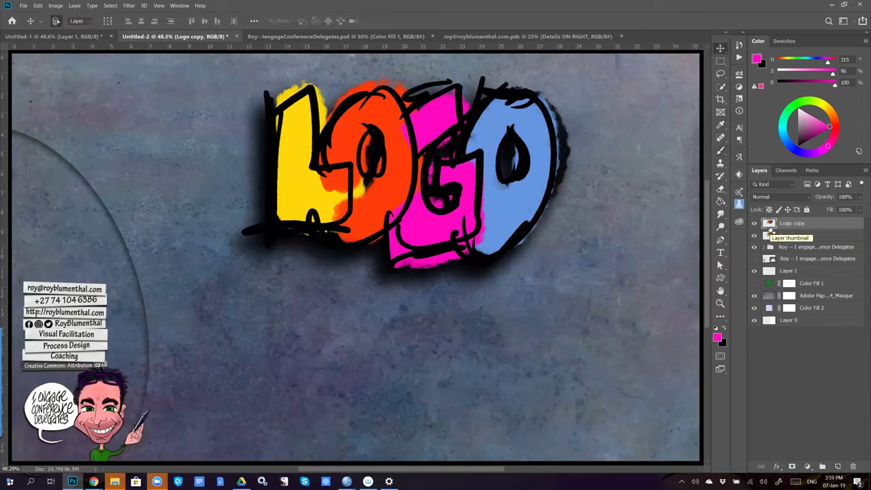
left_click_drag(280, 224, 305, 376)
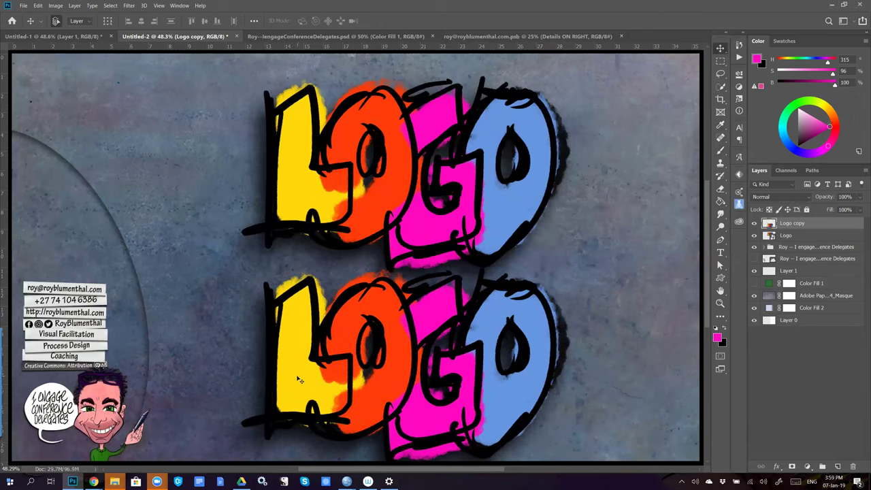
- Handwrite RASTER in black with an underline inside the lower logo's yellow L
key("b")
key("d")
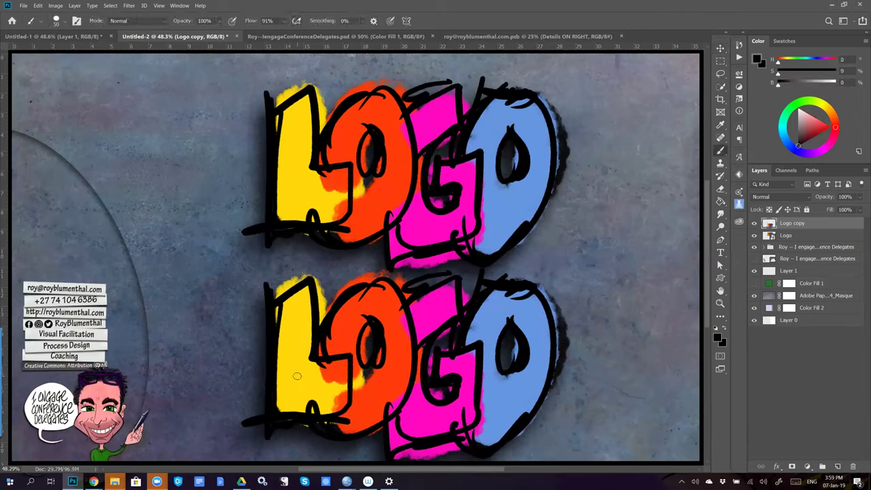
mouse_move(284, 371)
left_mouse_down()
mouse_move(287, 392)
mouse_move(296, 381)
mouse_move(308, 390)
mouse_move(334, 369)
left_mouse_up()
mouse_move(338, 373)
left_mouse_down()
mouse_move(346, 398)
mouse_move(373, 396)
left_mouse_up()
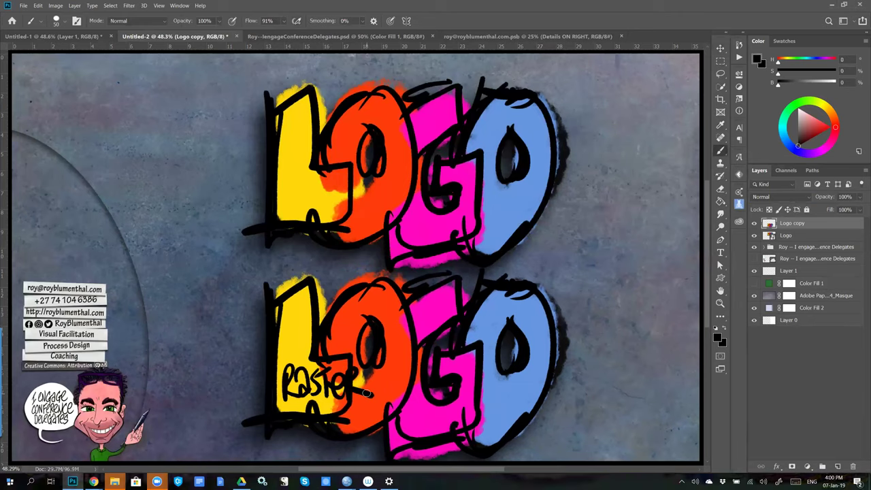
mouse_move(351, 403)
left_mouse_down()
mouse_move(279, 403)
mouse_move(367, 409)
mouse_move(313, 399)
left_mouse_up()
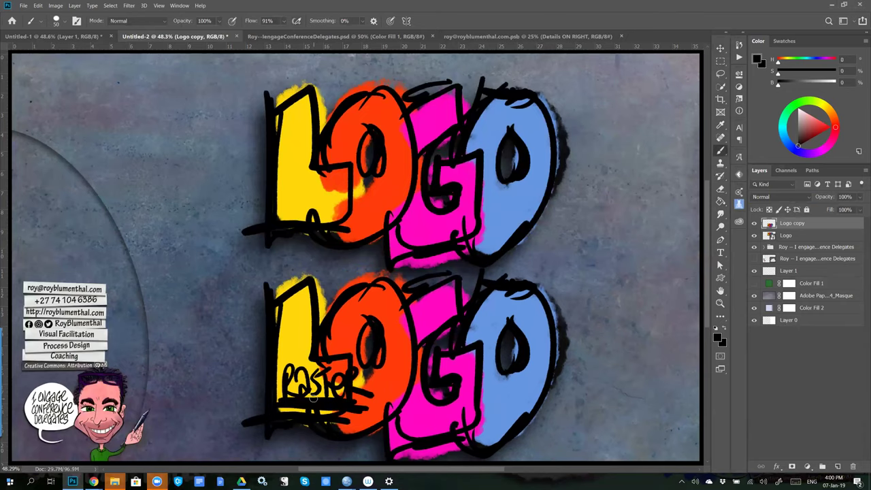
- Zoom in to inspect the handwritten label, then fit the whole slide back in view
scroll(337, 300, "up", 6)
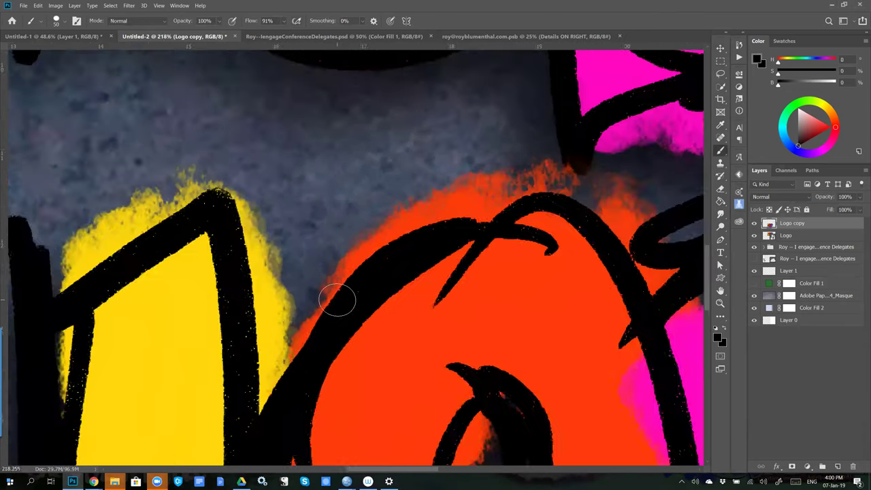
scroll(337, 299, "up", 2)
left_click_drag(221, 294, 347, 382)
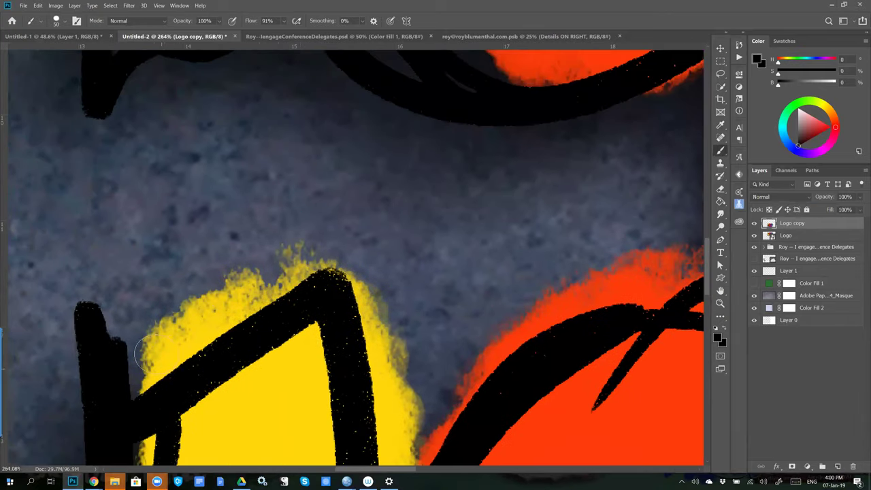
scroll(245, 429, "down", 10)
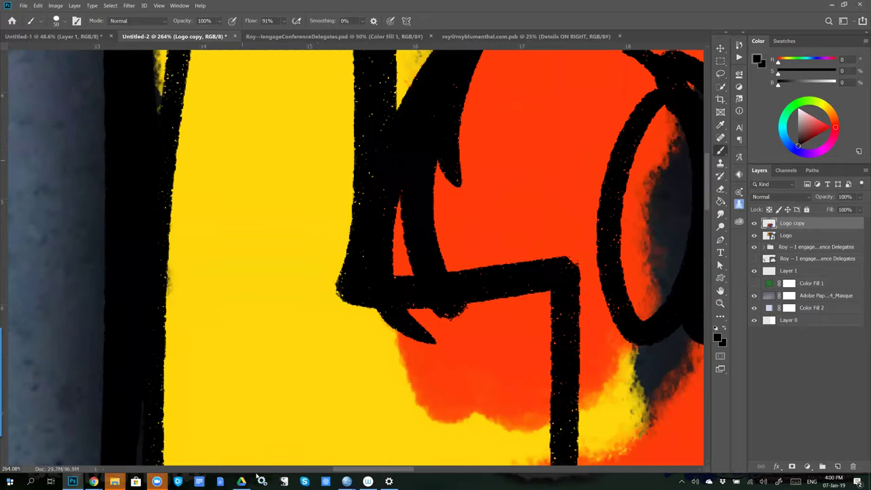
scroll(187, 221, "up", 10)
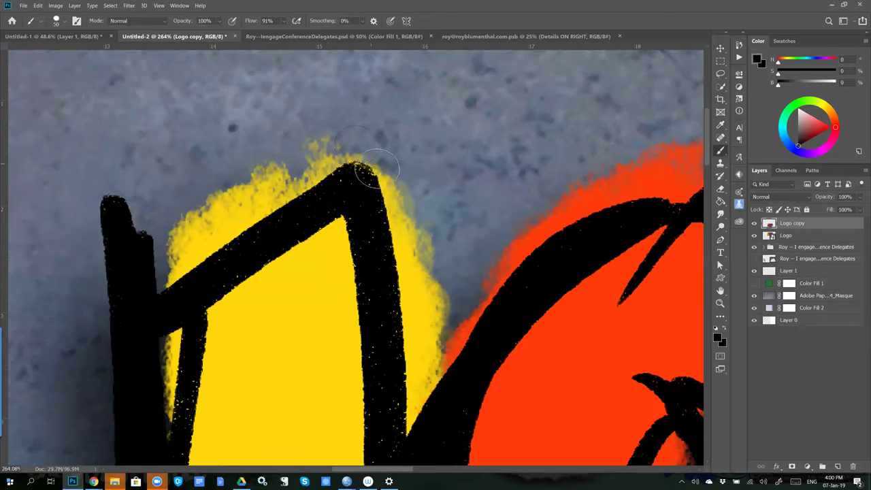
left_click_drag(184, 202, 167, 110)
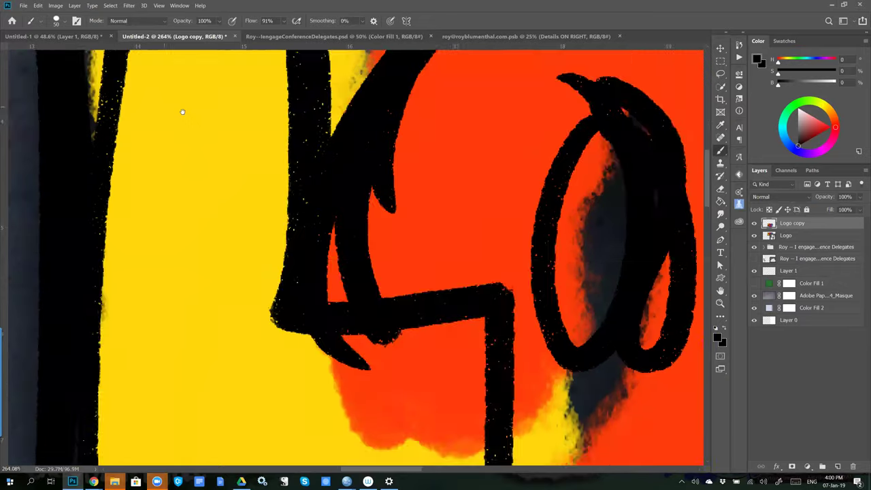
key("ctrl+0")
key("ctrl+r")
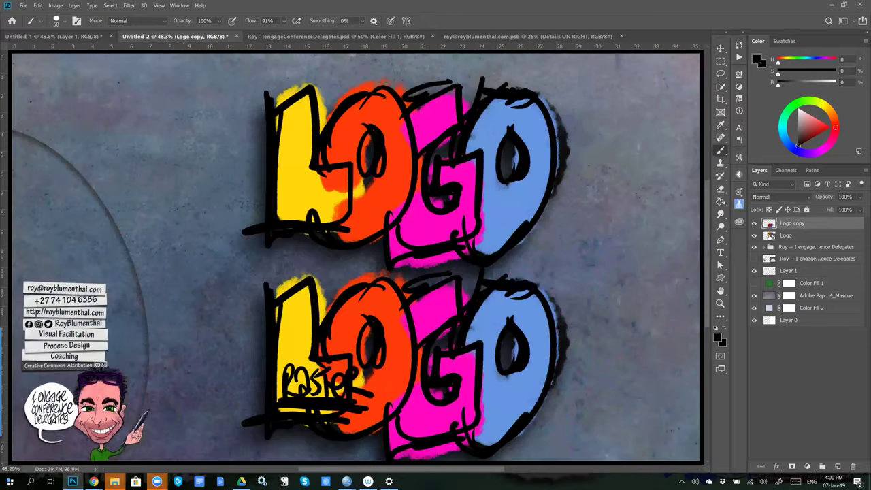
- Select both logo layers and shrink them together into the slide's top-right corner
left_click(790, 236)
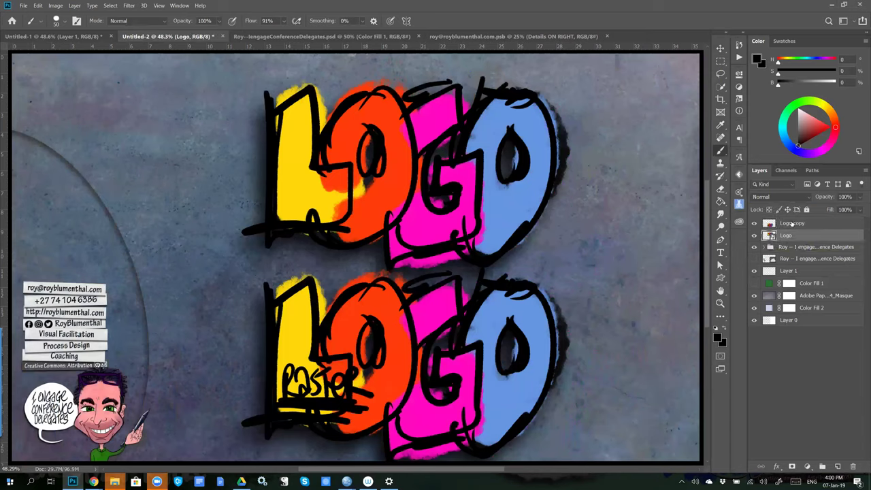
left_click(792, 224, "shift")
key("ctrl+t")
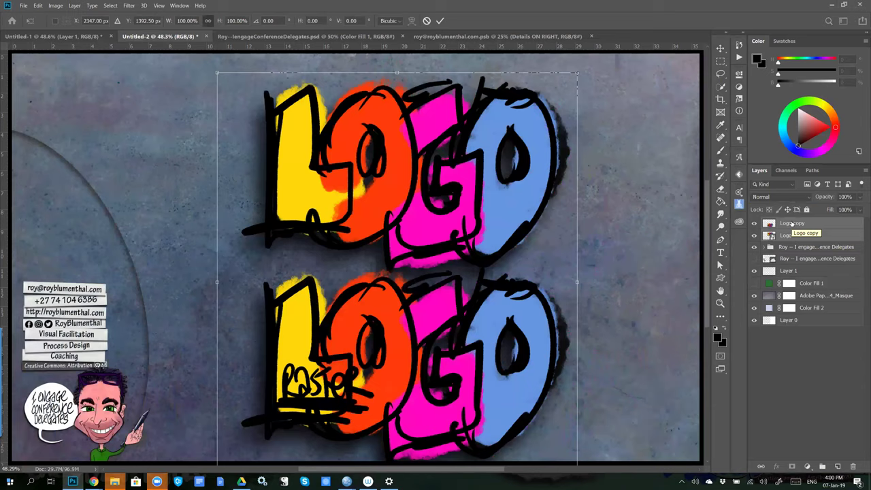
mouse_move(217, 72)
left_mouse_down()
mouse_move(521, 417)
mouse_move(594, 219)
mouse_move(675, 58)
left_mouse_up()
key("Return")
- Enlarge both logos to about 635% so they fill the slide's right side
key("b")
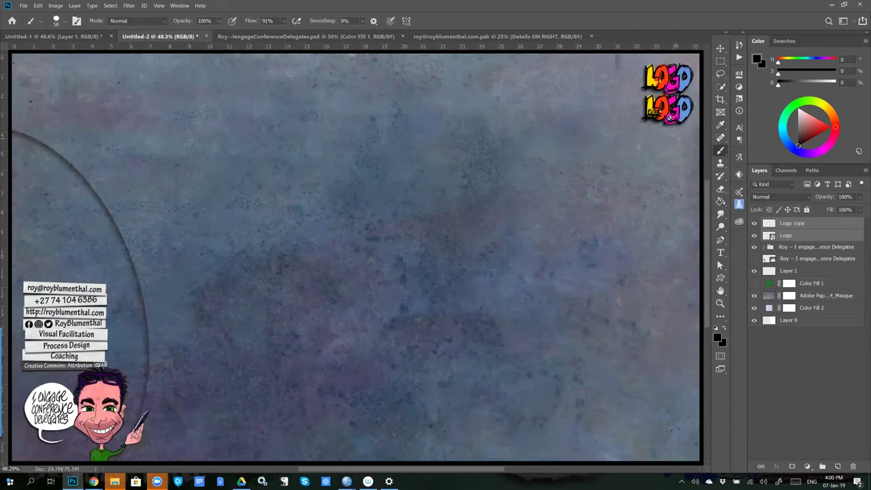
scroll(669, 109, "up", 5)
scroll(551, 55, "up", 4)
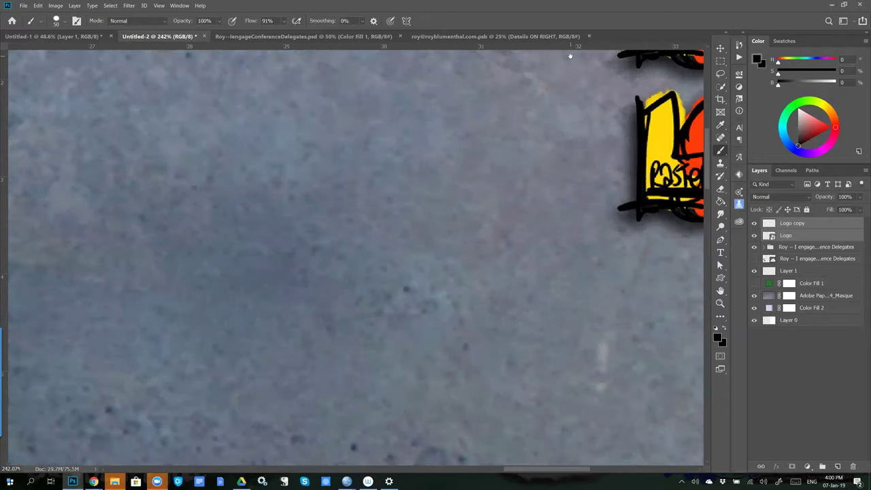
scroll(207, 302, "up", 5)
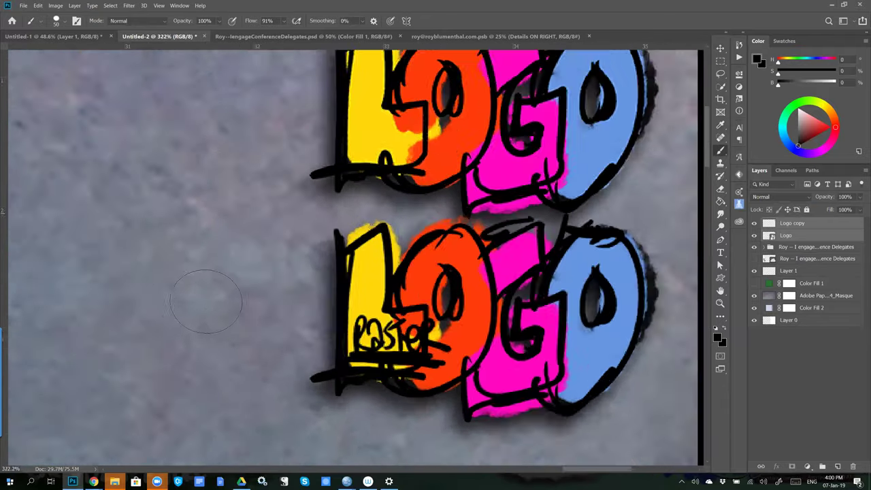
scroll(151, 279, "down", 1)
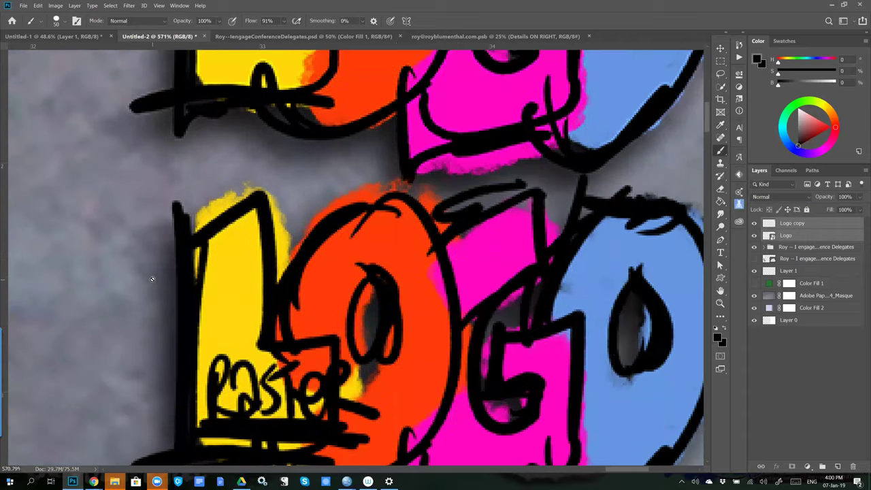
scroll(154, 279, "up", 3)
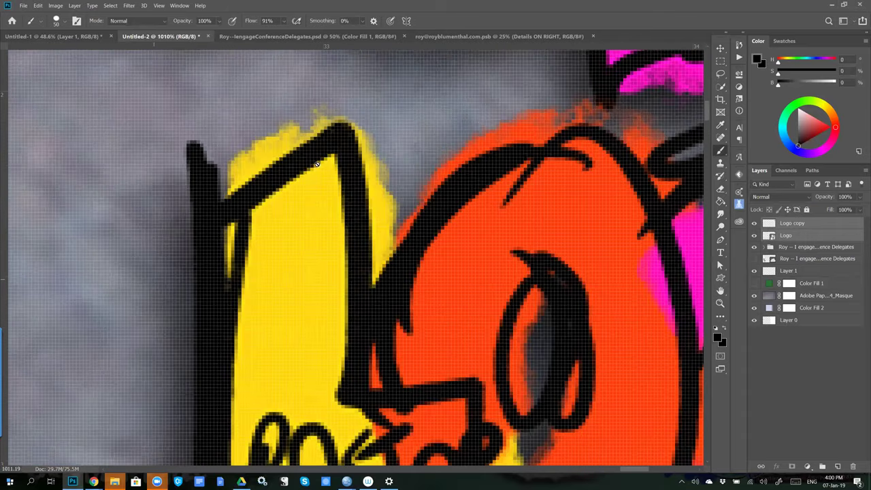
scroll(315, 164, "up", 1)
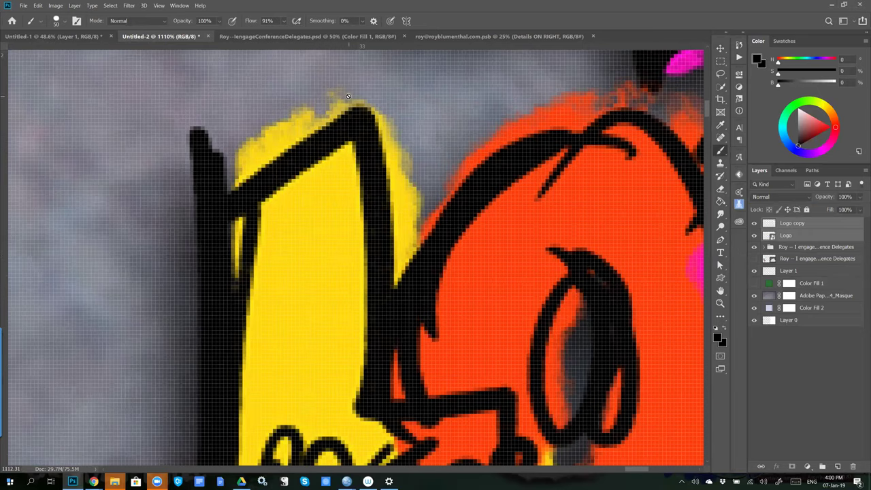
scroll(348, 96, "up", 4)
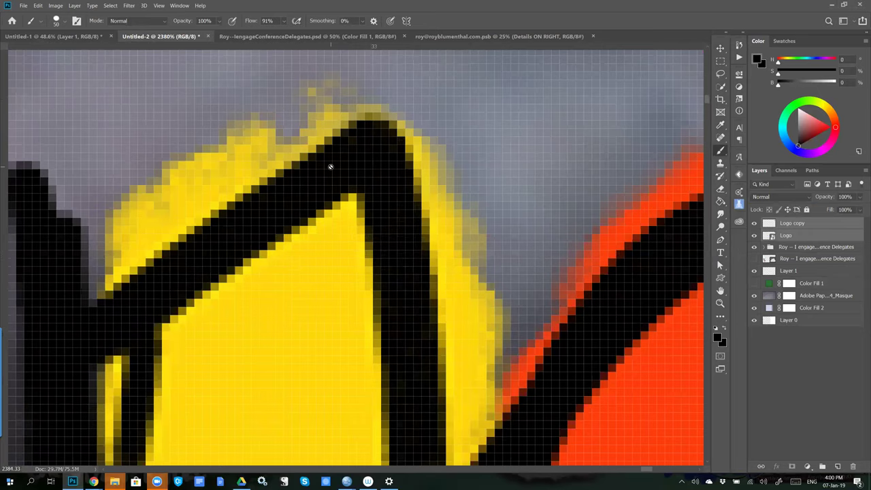
scroll(209, 286, "up", 8)
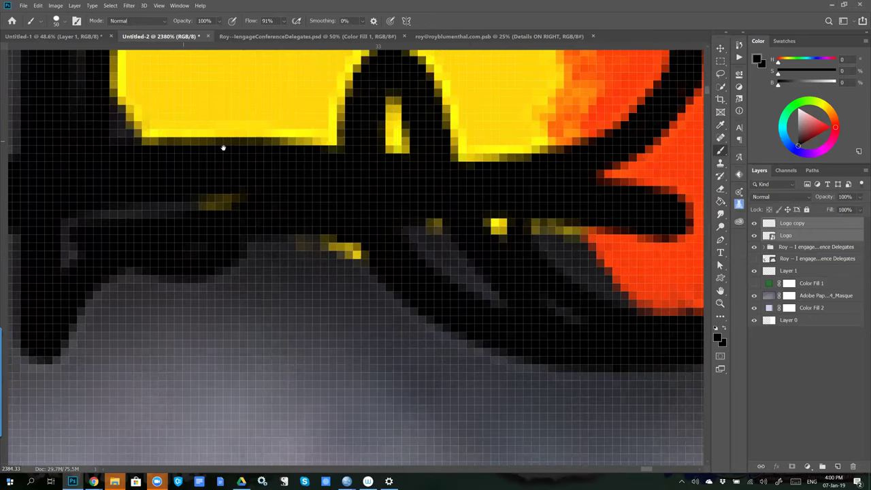
scroll(223, 147, "up", 5)
scroll(247, 249, "up", 5)
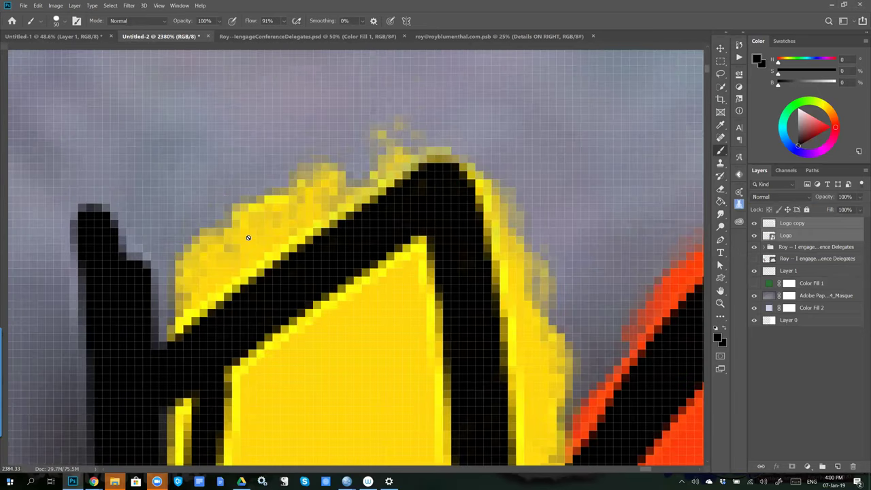
scroll(248, 238, "down", 1)
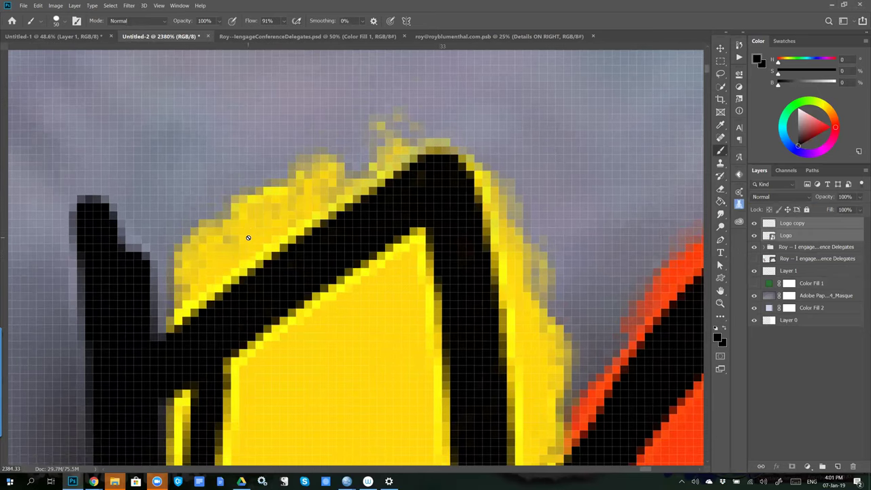
key("ctrl+0")
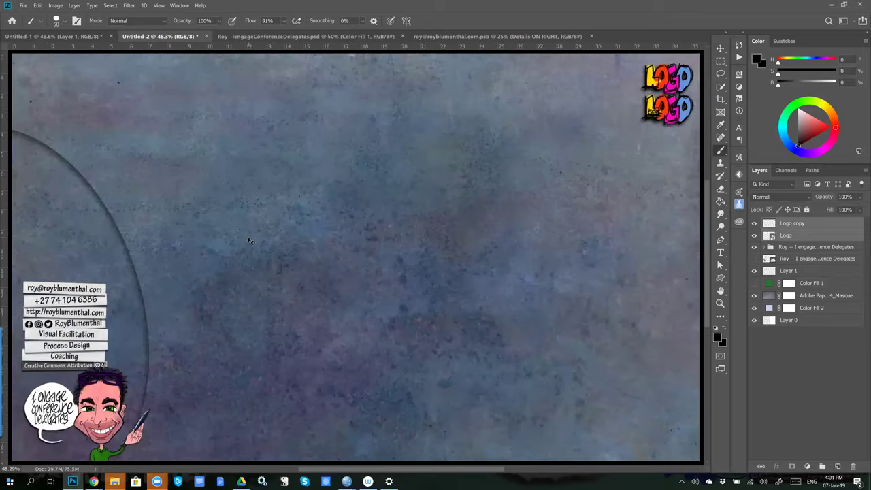
key("ctrl+t")
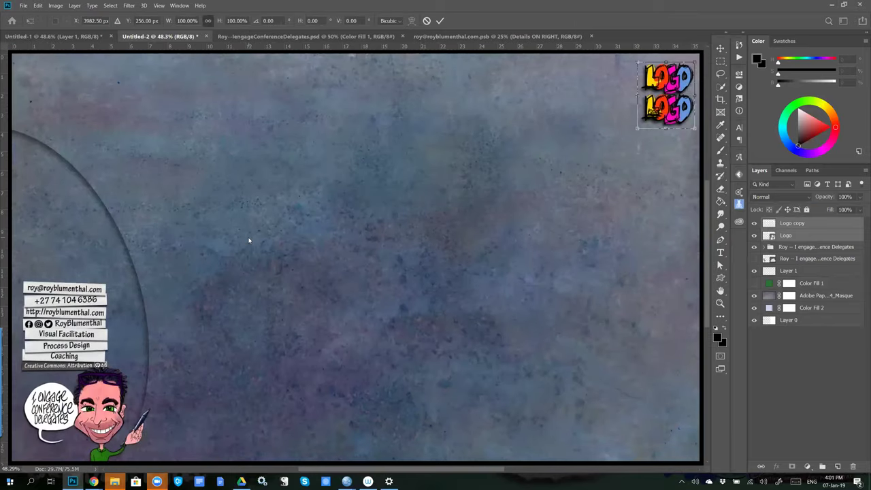
left_click_drag(637, 127, 227, 398)
key("Return")
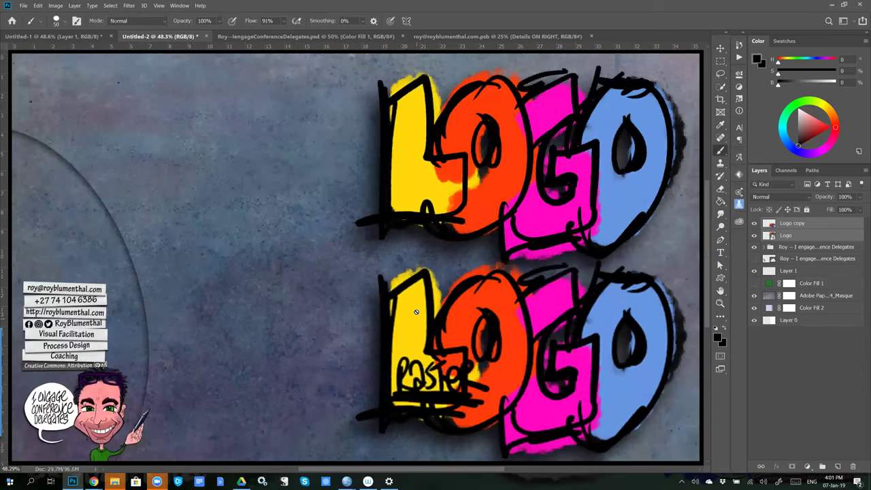
- Drag Logo copy up onto the upper logo and nudge it into alignment while zoomed in
left_click(792, 225)
key("v")
left_click_drag(408, 341, 441, 153)
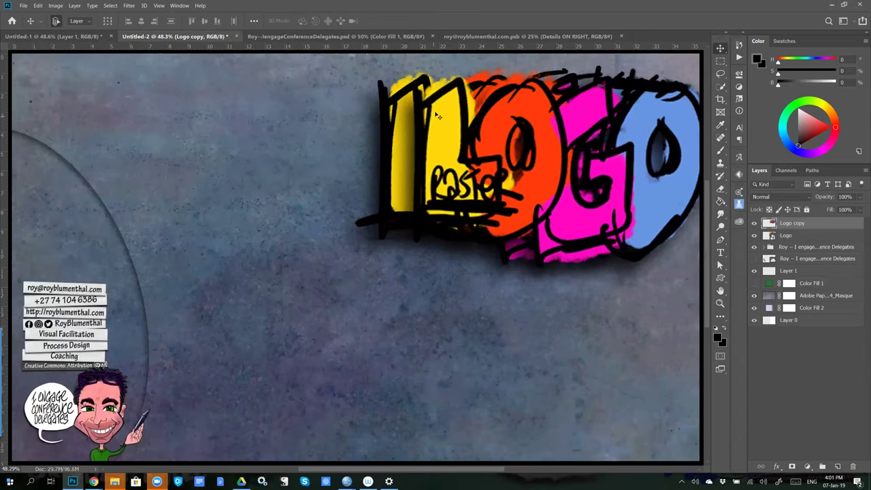
scroll(438, 116, "up", 2)
scroll(437, 115, "up", 5)
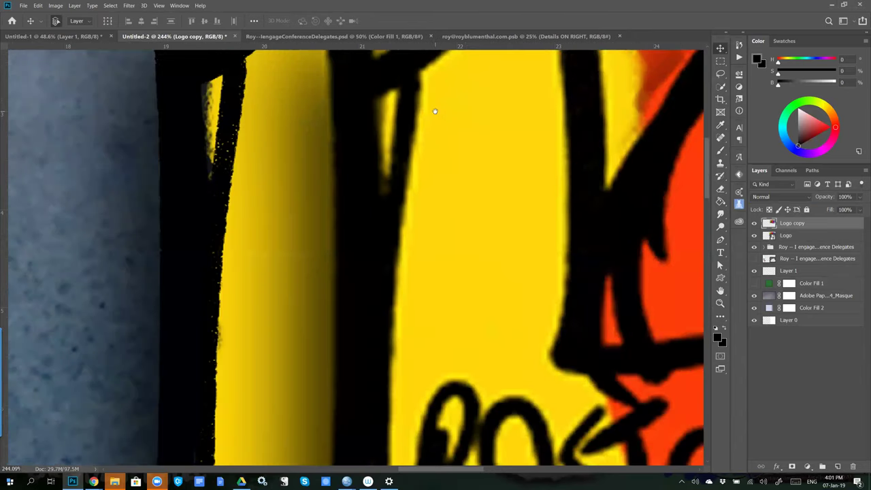
scroll(261, 288, "down", 2)
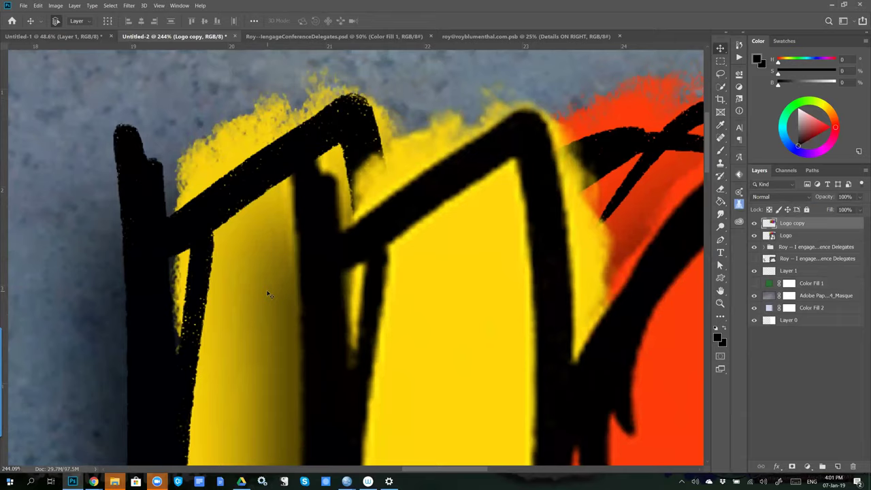
scroll(268, 293, "up", 3)
scroll(232, 306, "down", 2)
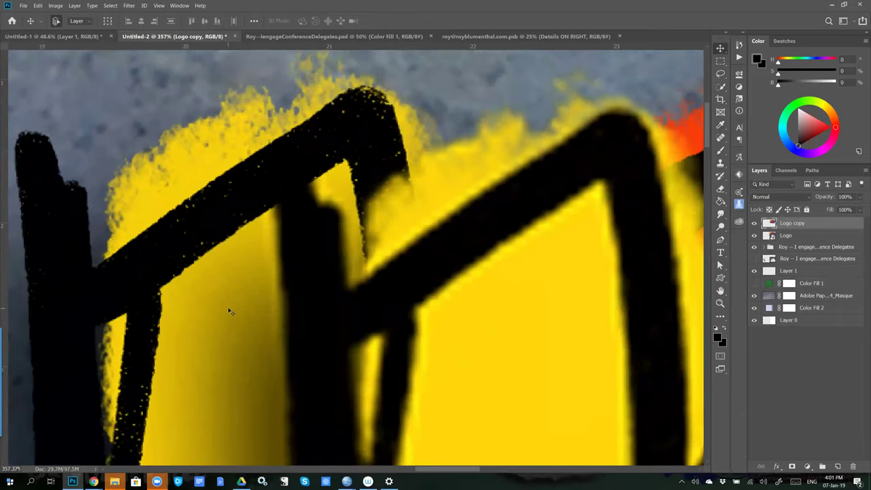
left_click_drag(472, 305, 386, 254)
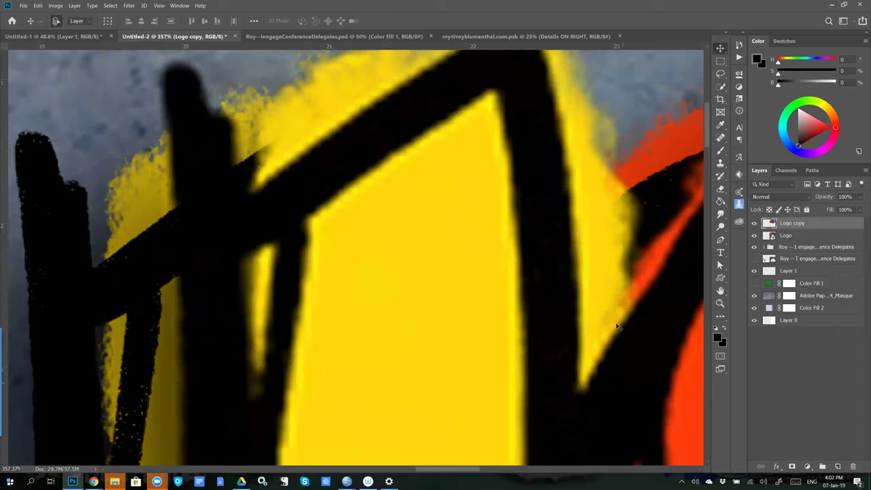
- Dismiss the Logo layer style settings and shrink the Logo into the top-right corner
left_click(798, 234, "shift")
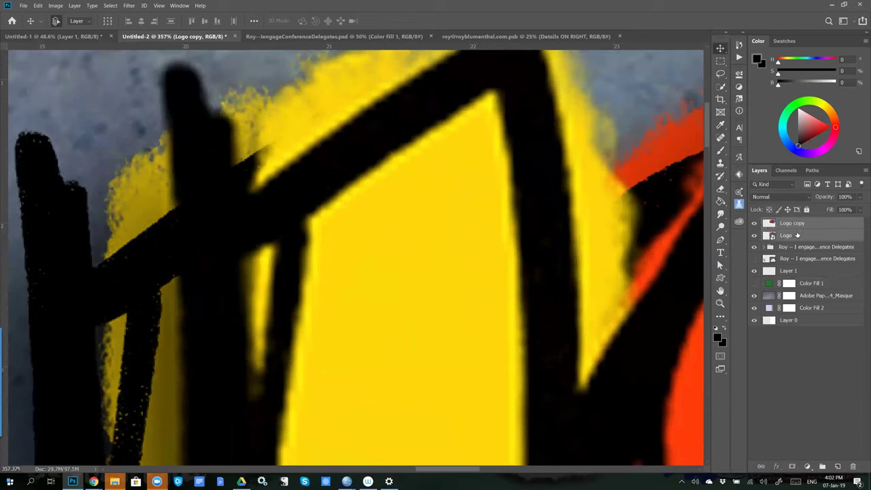
key("h")
double_click(797, 234)
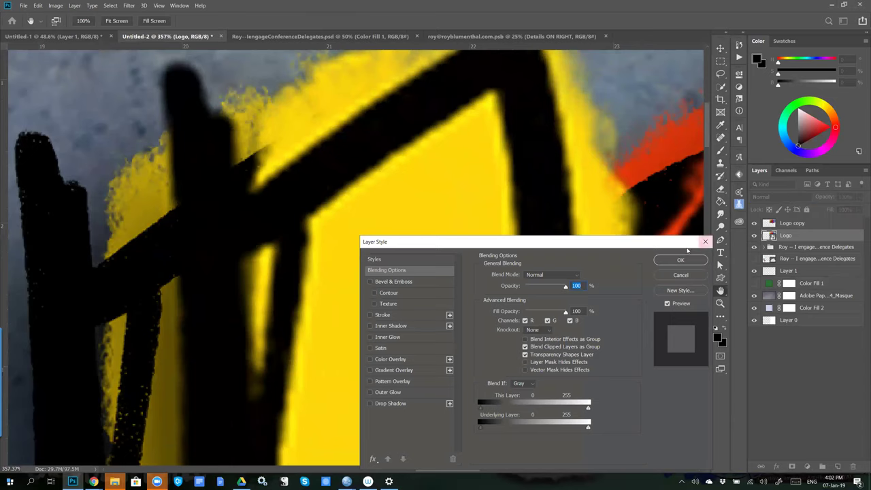
left_click(686, 275)
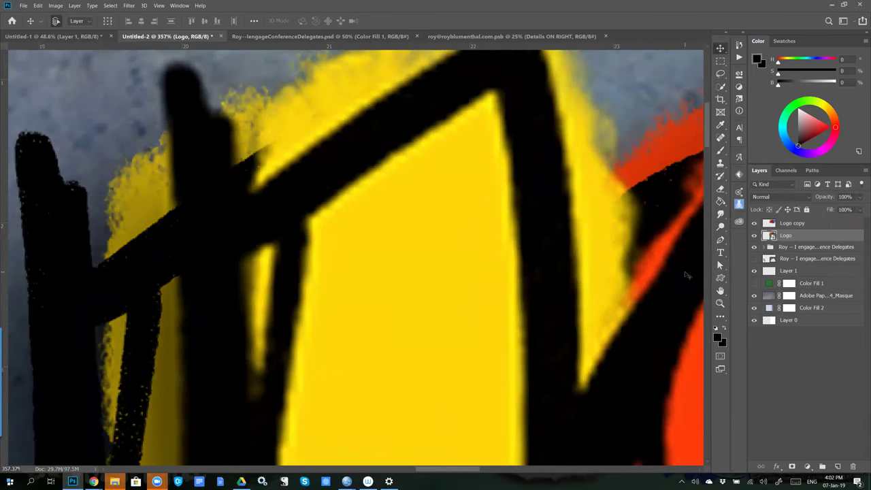
key("ctrl+t")
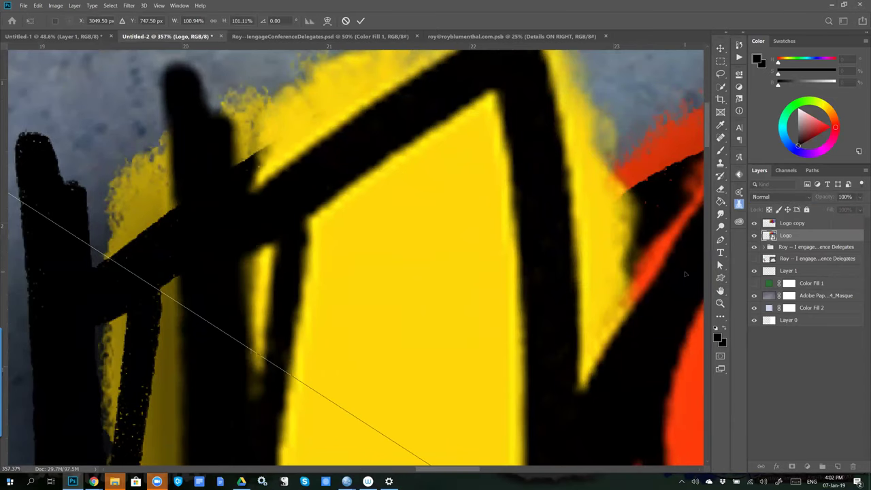
key("ctrl+0")
left_click_drag(328, 294, 620, 106)
key("Return")
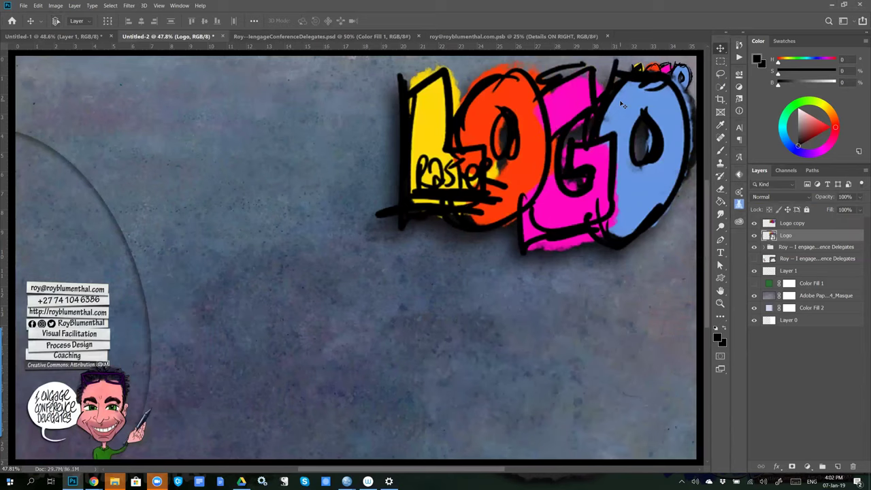
- Shrink both Logo and Logo copy together into the slide's top-right corner
left_click(790, 223, "shift")
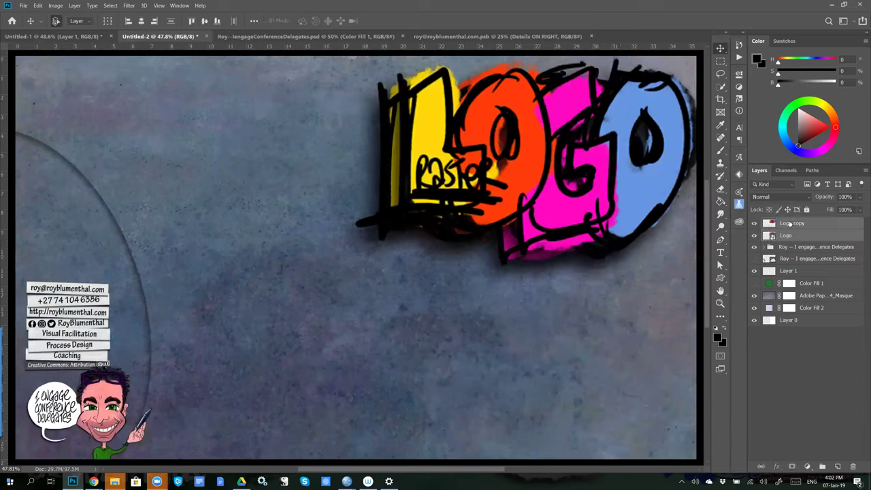
key("ctrl+t")
left_click_drag(331, 292, 610, 105)
key("Return")
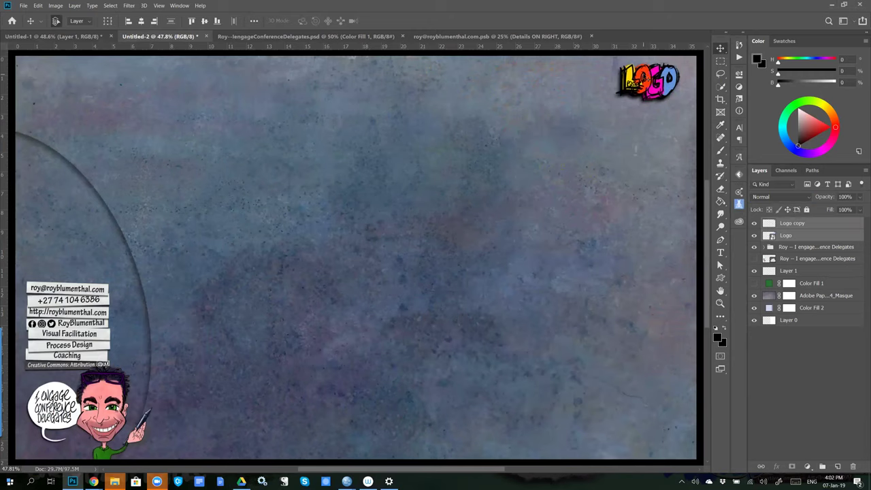
left_click_drag(647, 80, 648, 80)
- Scale both logos up to about 771% across the slide, then offset the Logo layer slightly
key("ctrl+t")
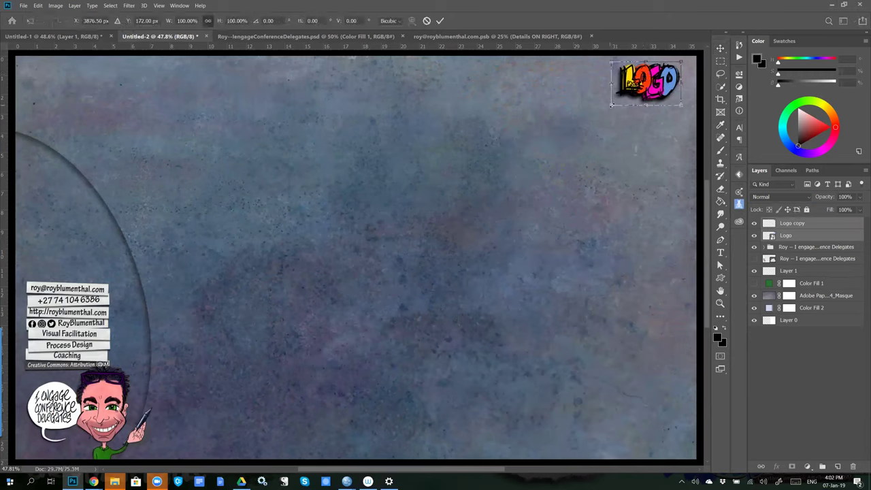
left_click_drag(610, 106, 141, 417)
key("Return")
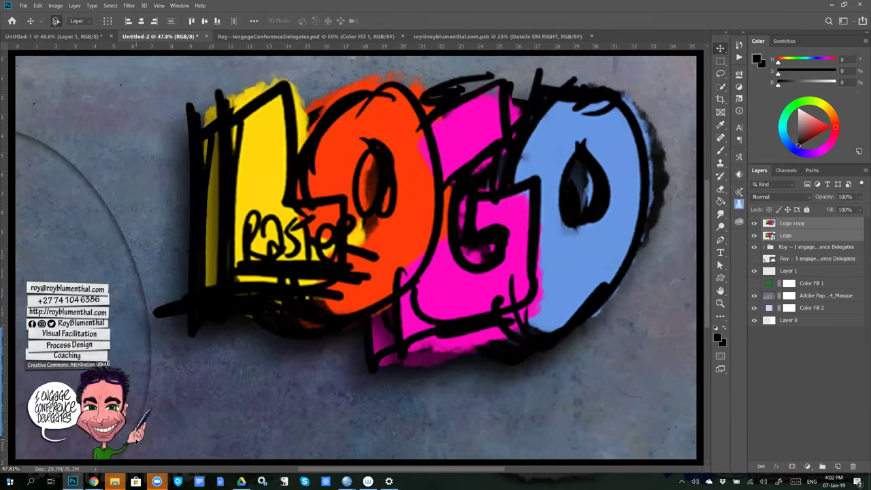
left_click(788, 236)
left_click_drag(258, 168, 163, 222)
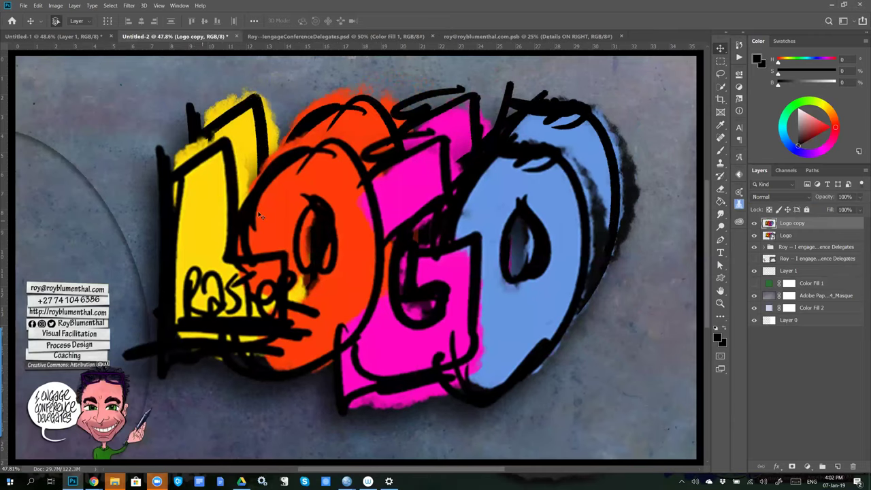
scroll(246, 281, "up", 3)
scroll(246, 281, "up", 4)
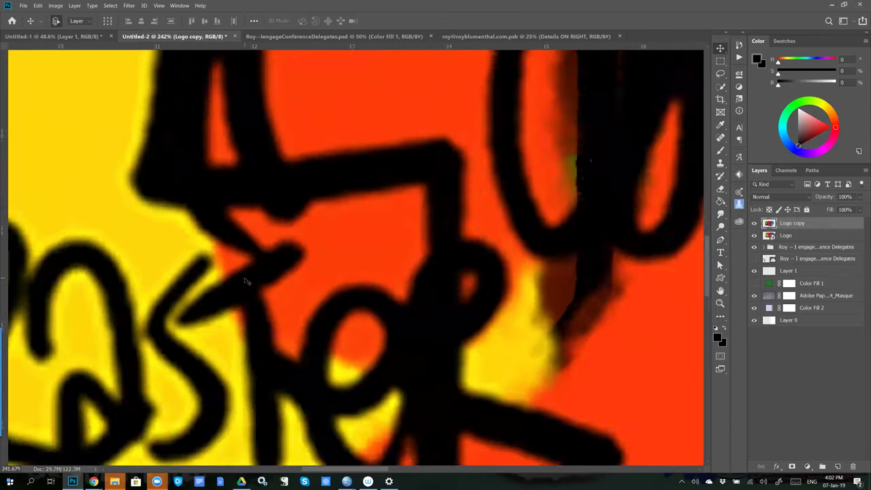
left_click_drag(102, 354, 442, 224)
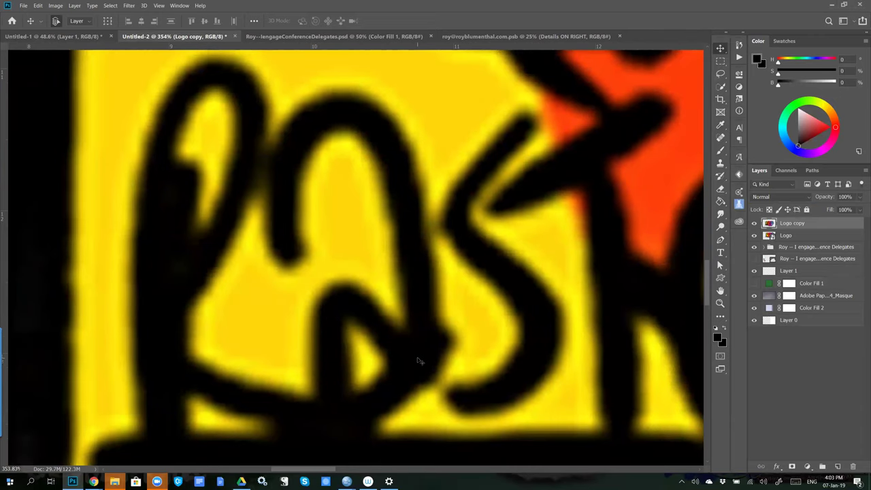
key("ctrl+0")
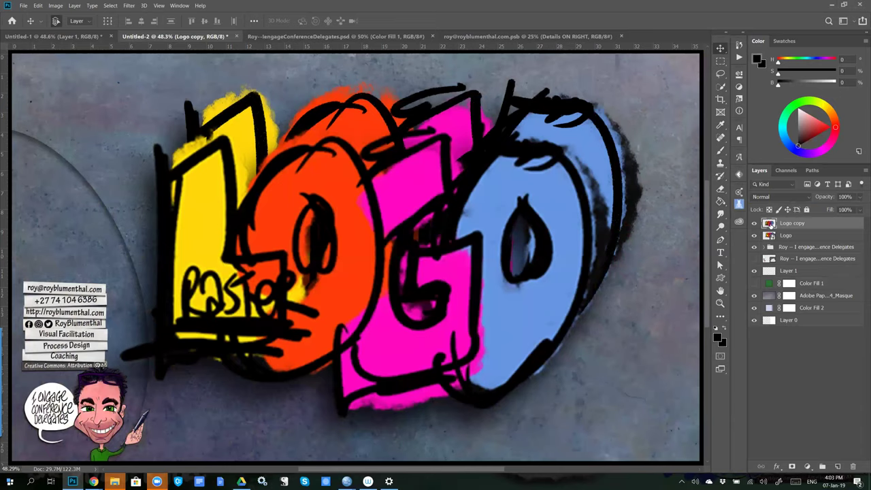
- Hide Logo copy, zoom in to compare the strokes, then delete the Logo copy layer
left_click(754, 223)
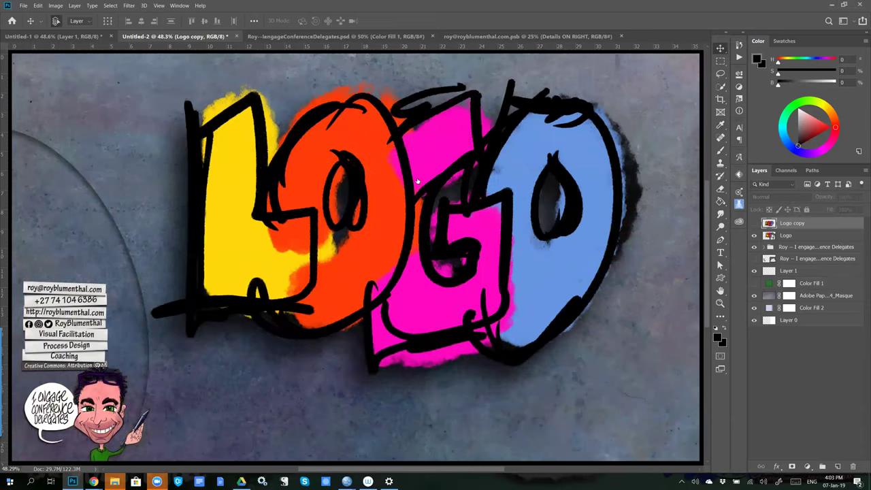
scroll(243, 135, "up", 5)
scroll(230, 129, "up", 4)
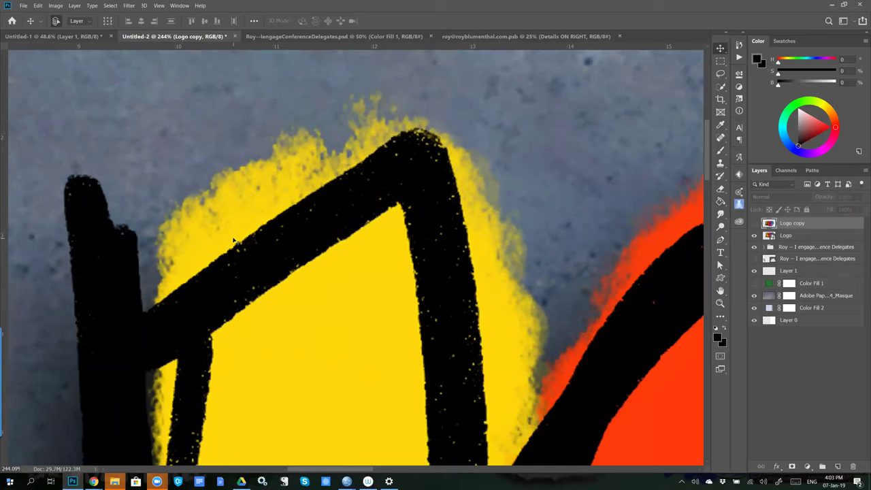
key("ctrl+0")
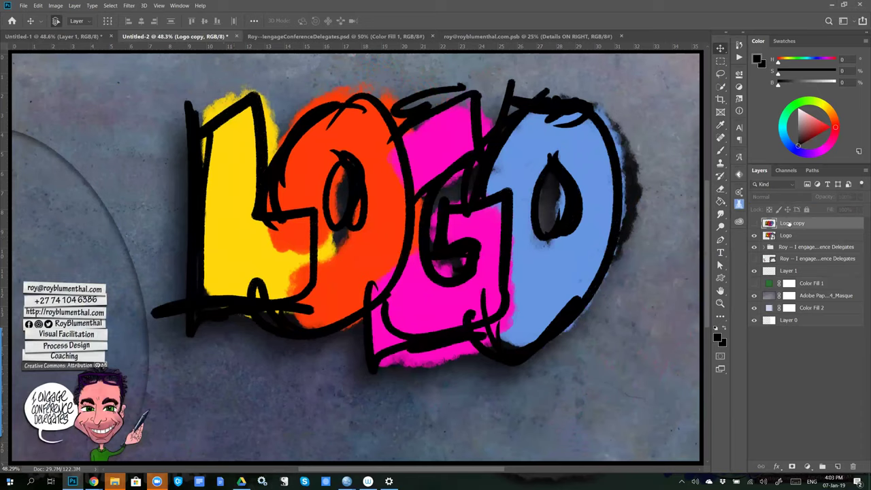
key("Delete")
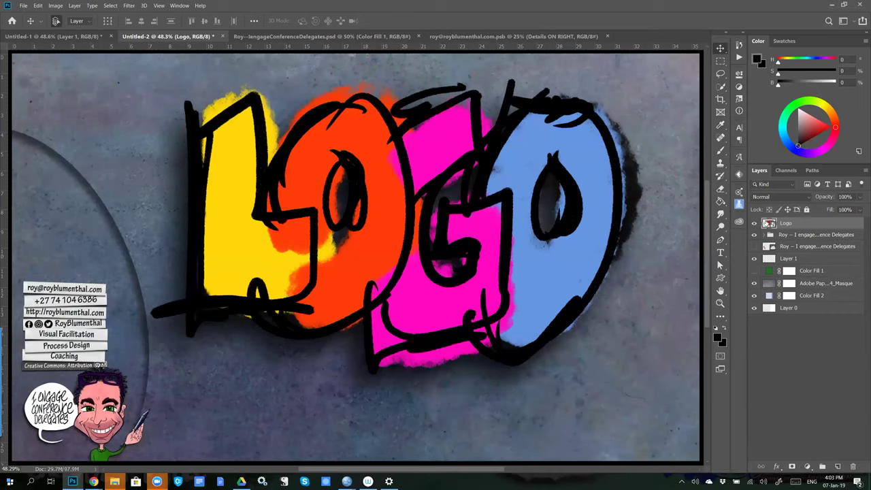
- Duplicate the logo, move the copy down-left, and open the smart object's Logo.psb contents
key("ctrl+j")
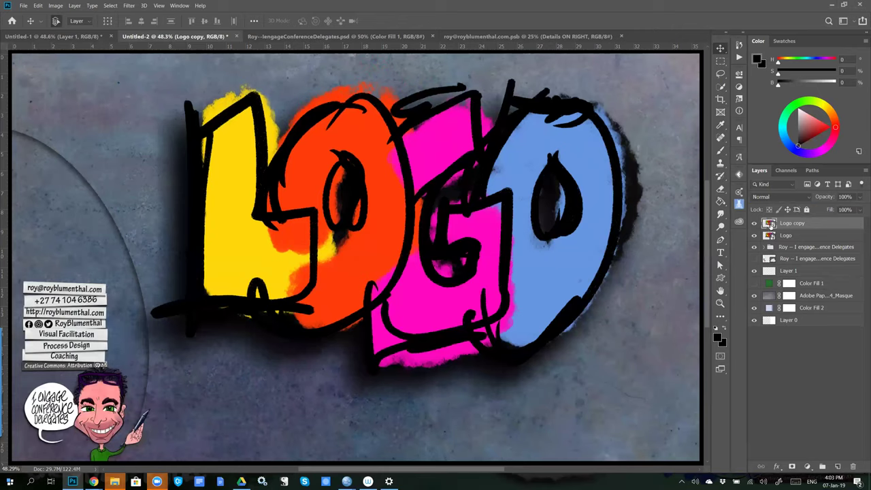
left_click_drag(387, 221, 287, 444)
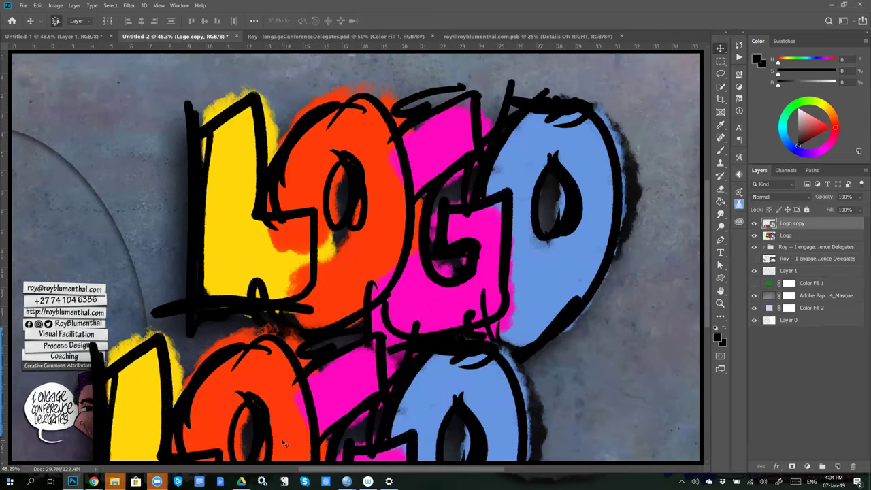
double_click(768, 224)
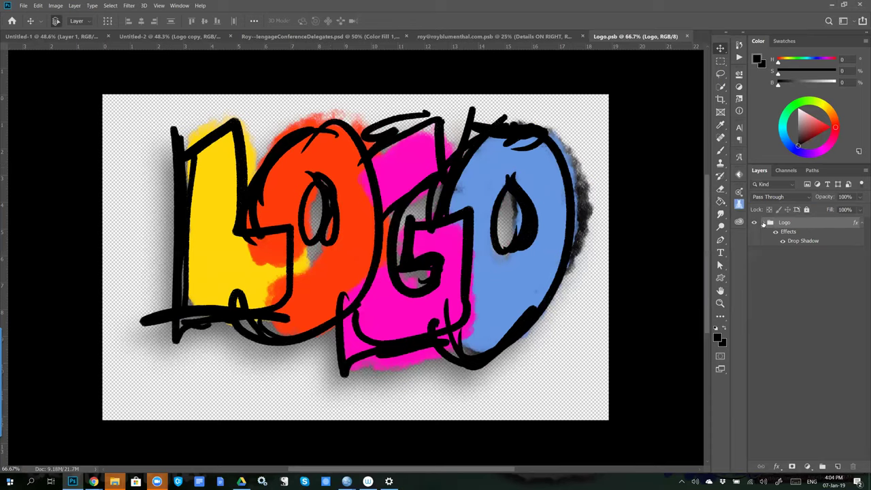
- Expand the Logo group and duplicate the logo colour layer into logo colour copy
left_click(764, 224)
left_click(765, 223)
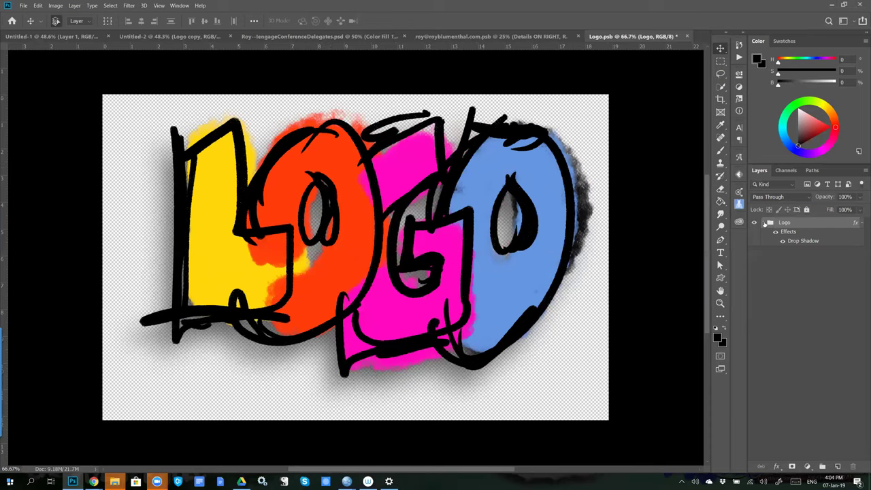
left_click(764, 223)
left_click(778, 267)
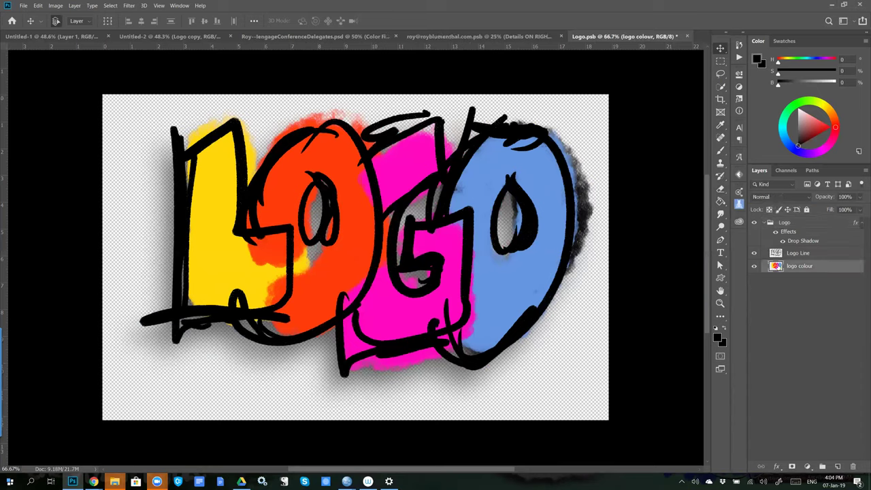
key("ctrl+j")
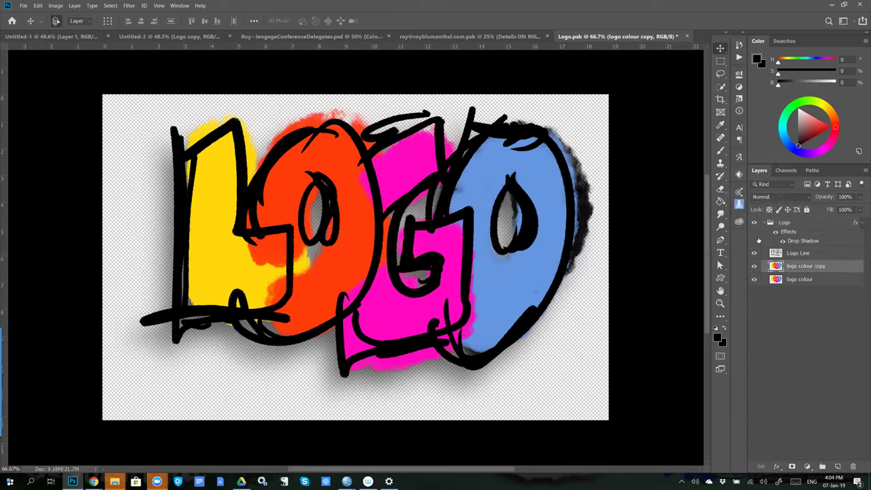
left_click_drag(360, 300, 378, 289)
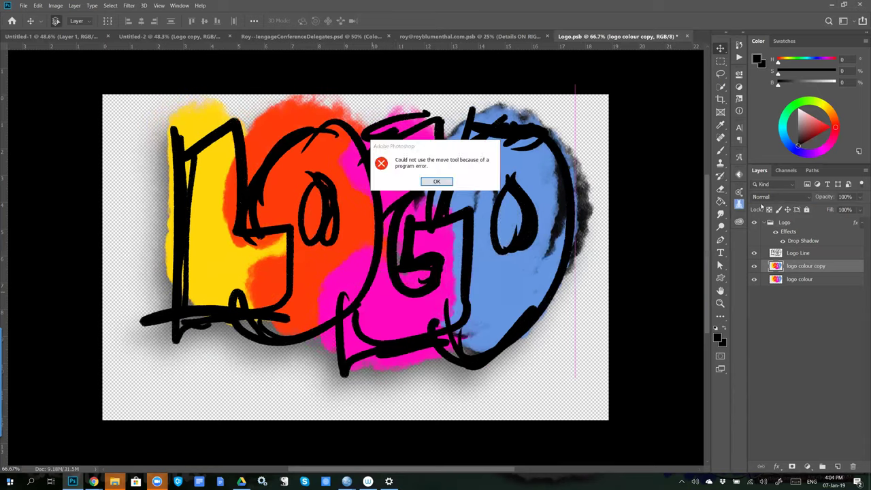
left_click(437, 182)
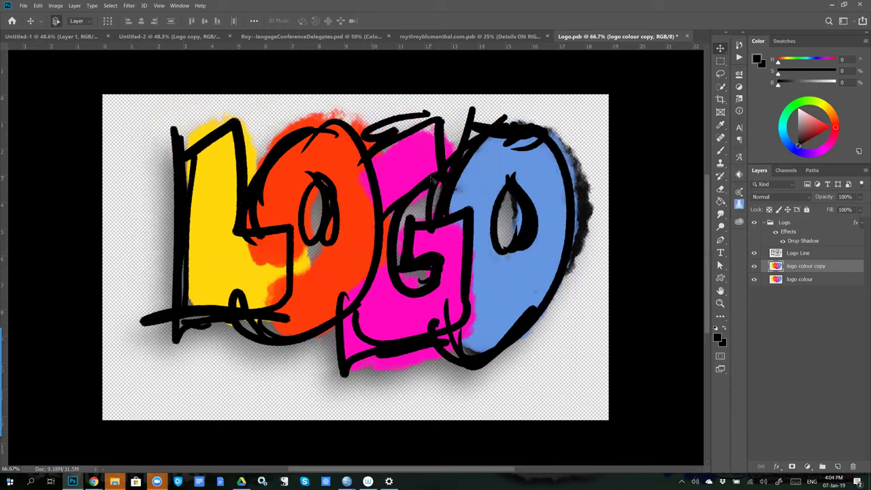
- Step the copy's blend mode from Darken through to Exclusion and save Logo.psb
left_click(774, 199)
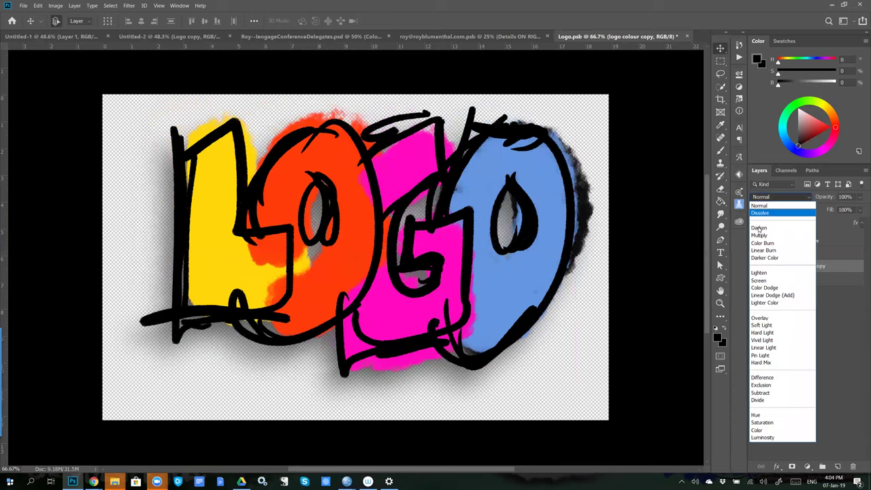
left_click(758, 228)
key("Down")
key("Down")
key("Down")
key("Down")
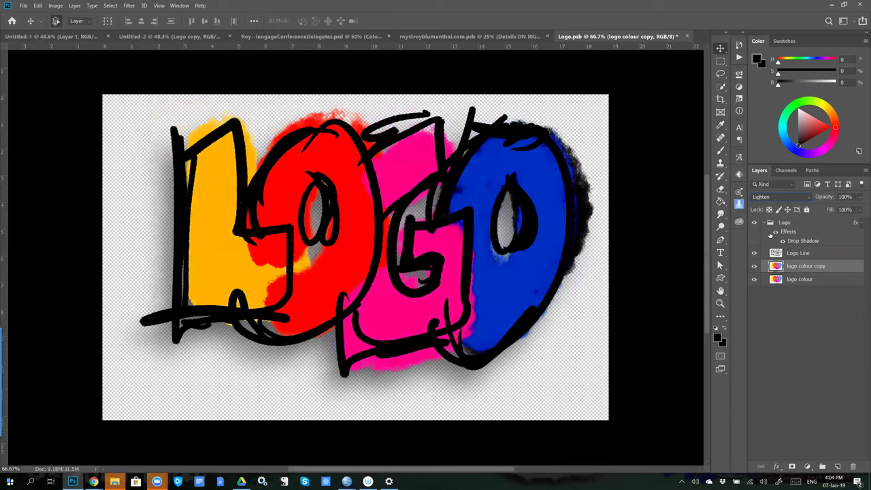
key("Down")
key("Down")
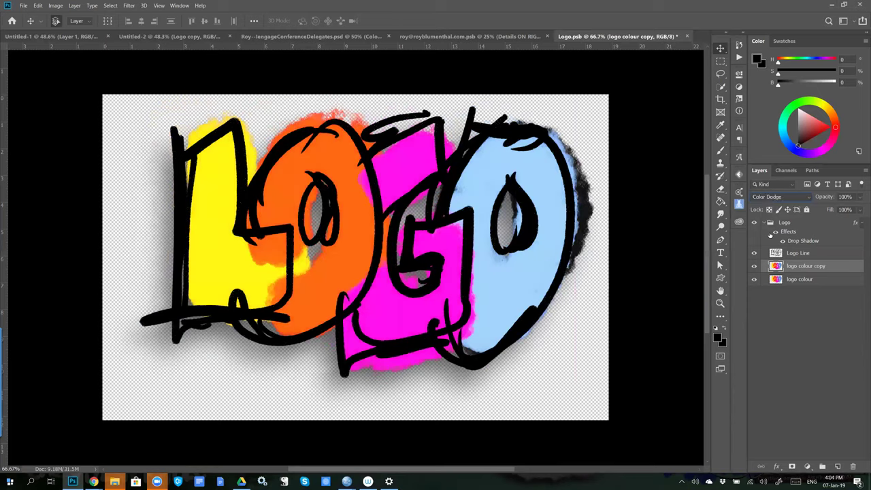
key("Down")
key("Down")
key("Down")
key("Down")
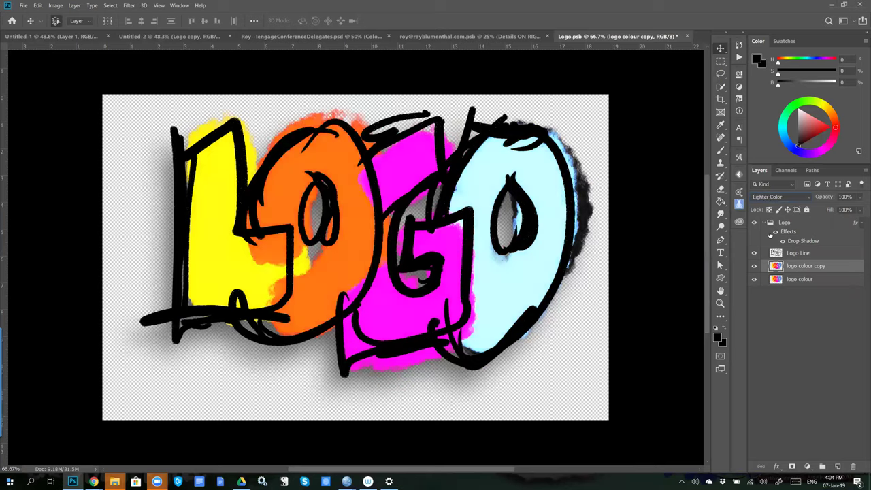
key("Down")
key("Down")
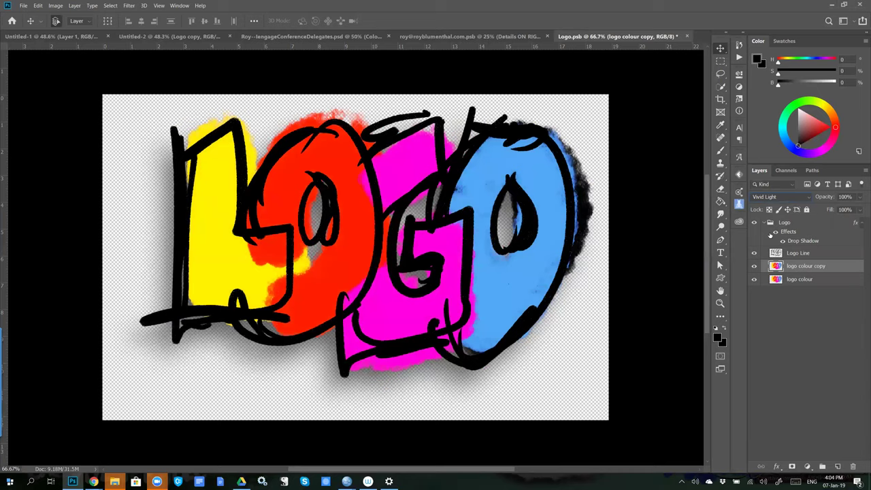
key("Down")
key("Down")
key("Down")
key("Down")
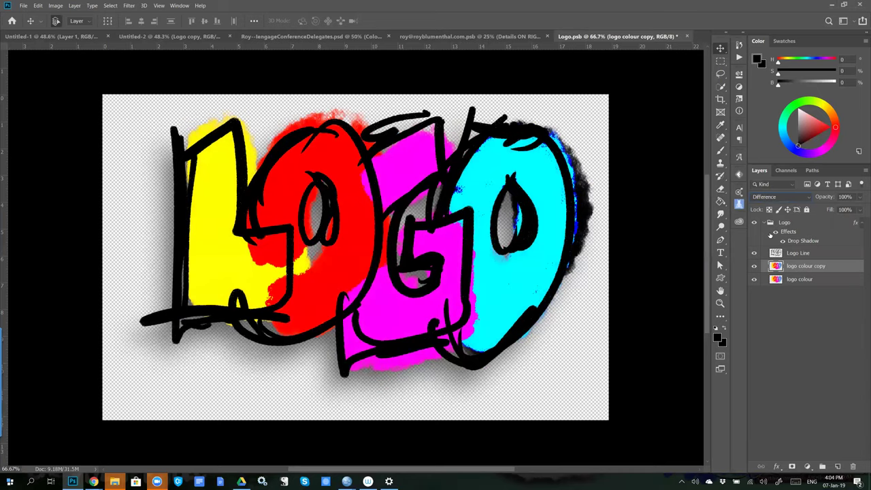
key("Down")
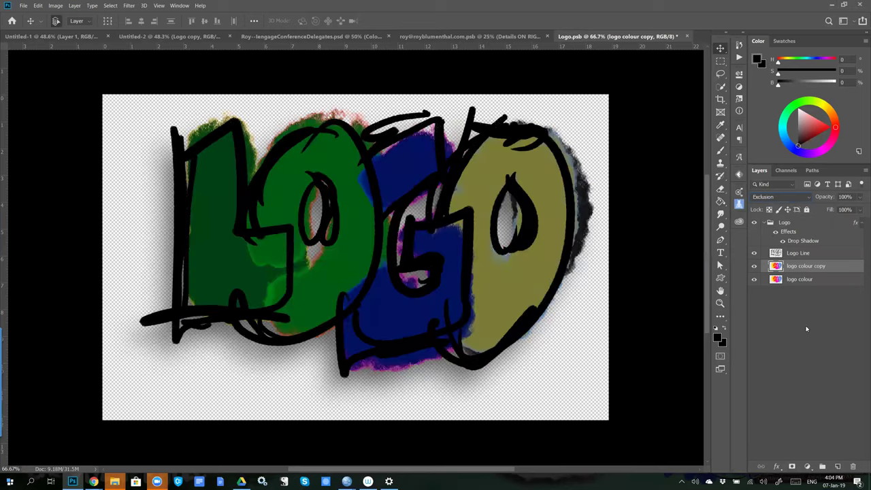
key("ctrl+s")
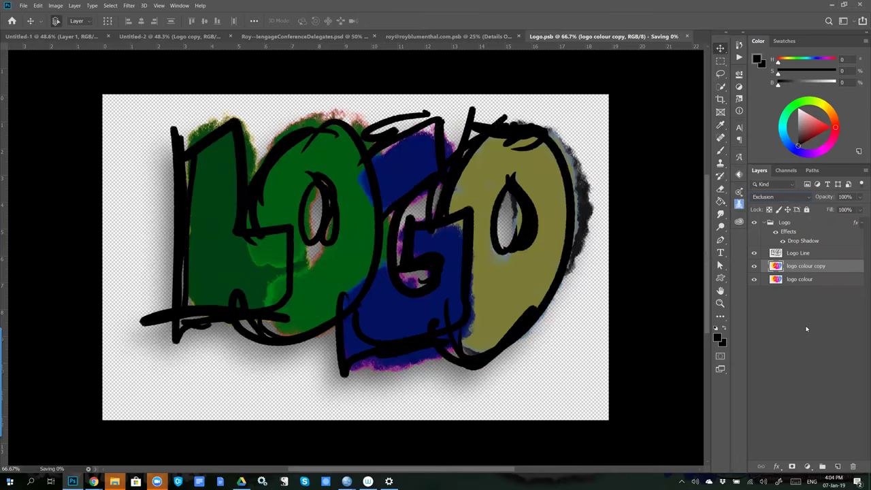
- Close Logo.psb, undo to restore the original logo colours, and briefly reopen and close the contents
key("ctrl+w")
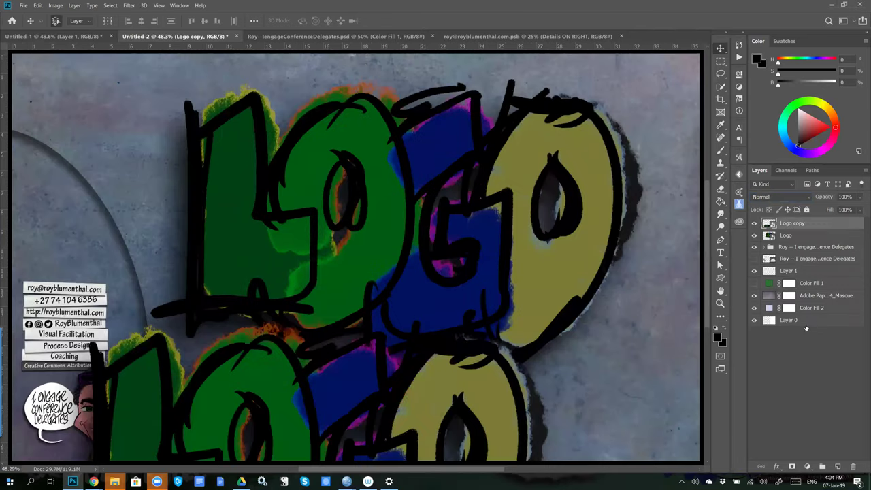
scroll(286, 266, "down", 1)
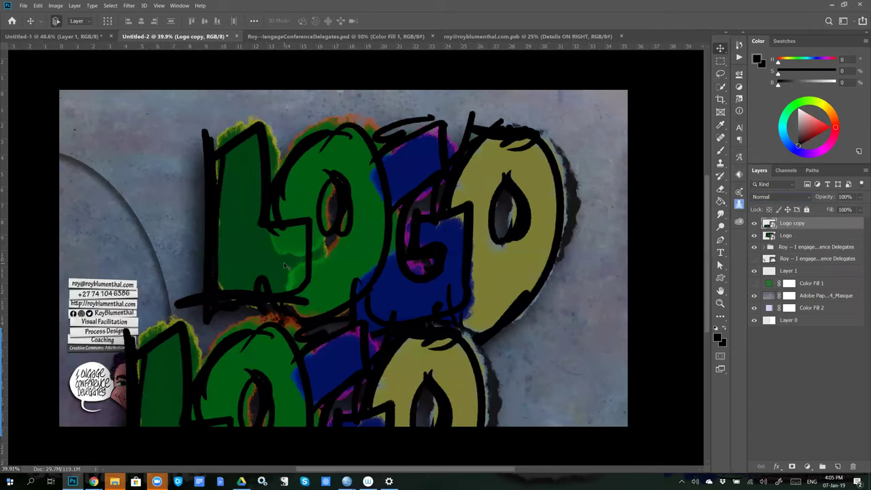
scroll(284, 263, "up", 1)
scroll(283, 263, "down", 1)
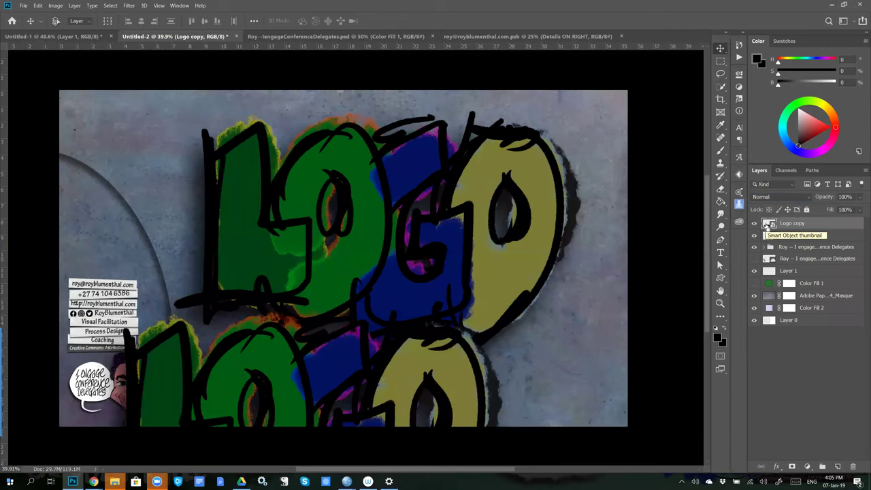
key("ctrl+z")
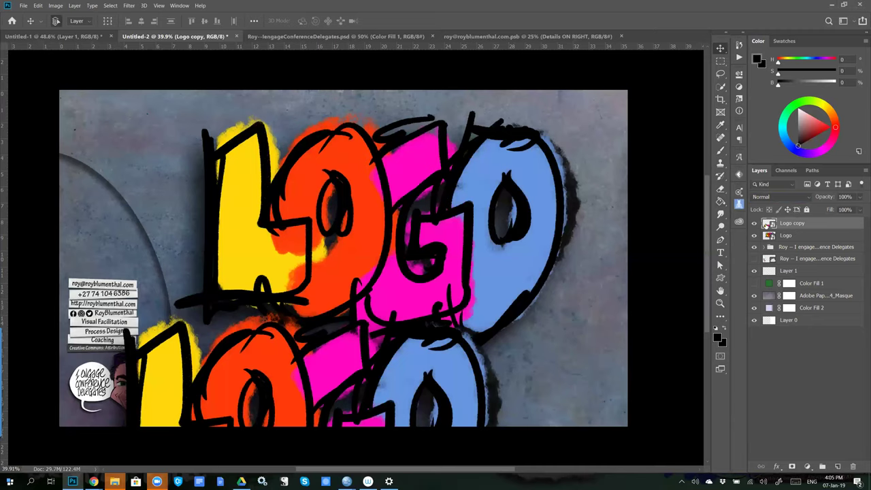
double_click(767, 224)
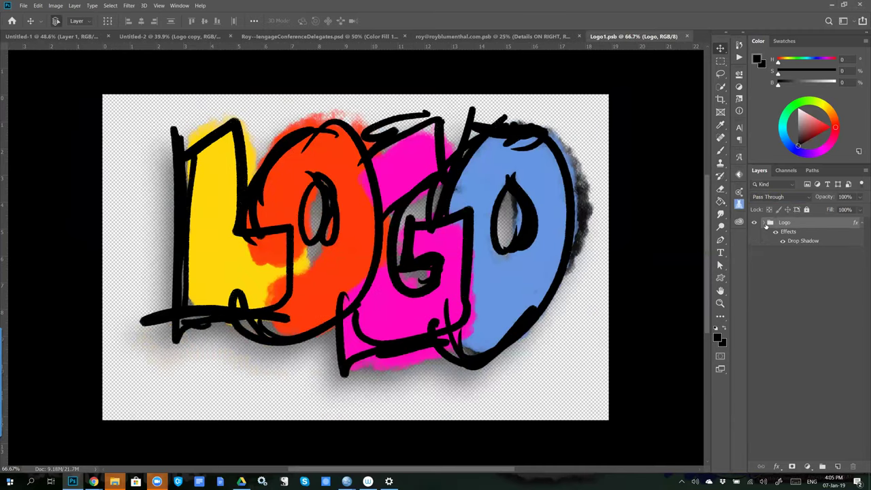
key("ctrl+w")
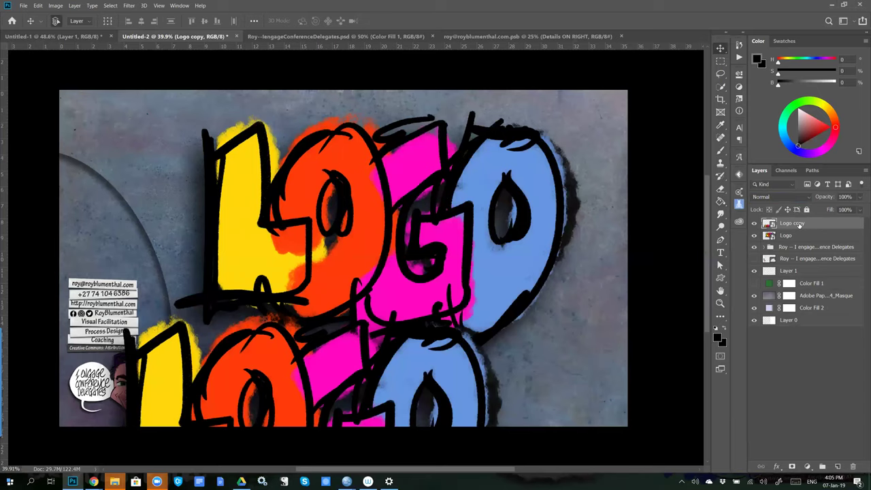
- Create Logo copy 2 via New Smart Object via Copy, open Logo2.psb, and select logo colour
right_click(797, 224)
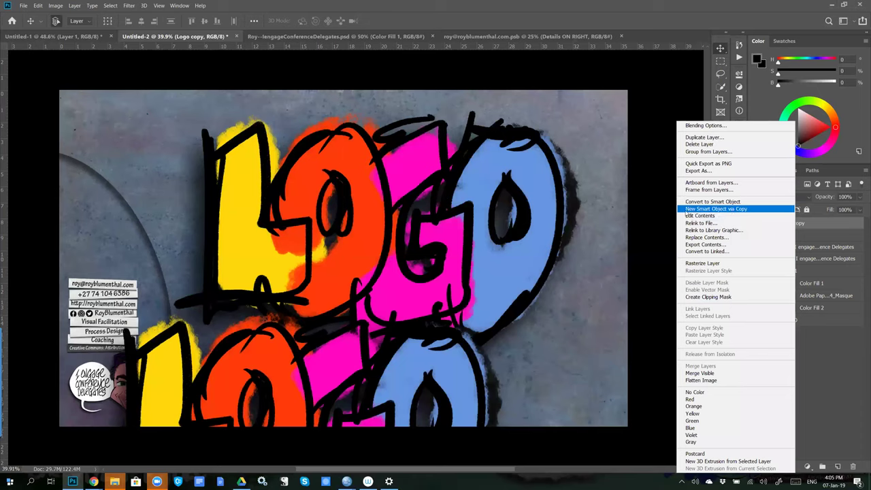
left_click(732, 209)
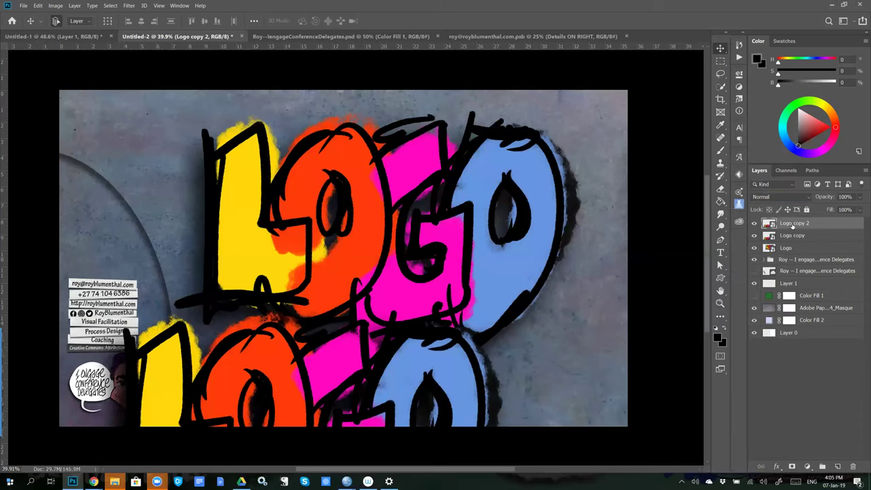
double_click(769, 223)
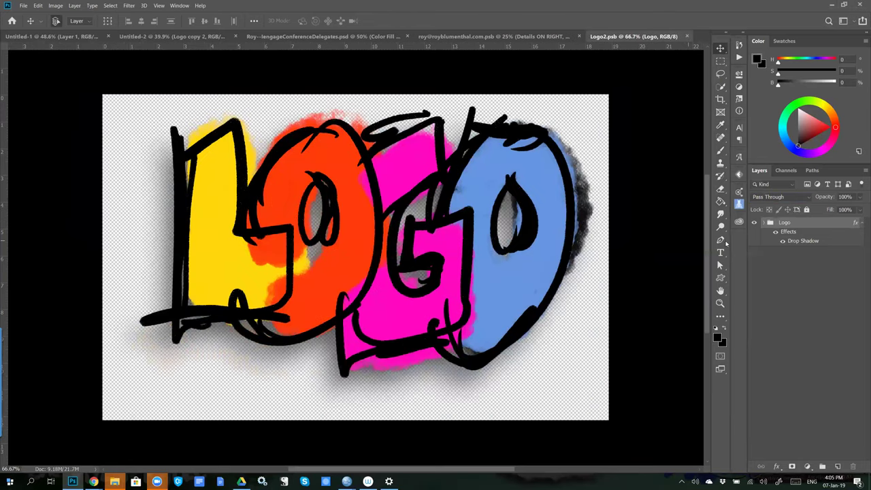
left_click(763, 223)
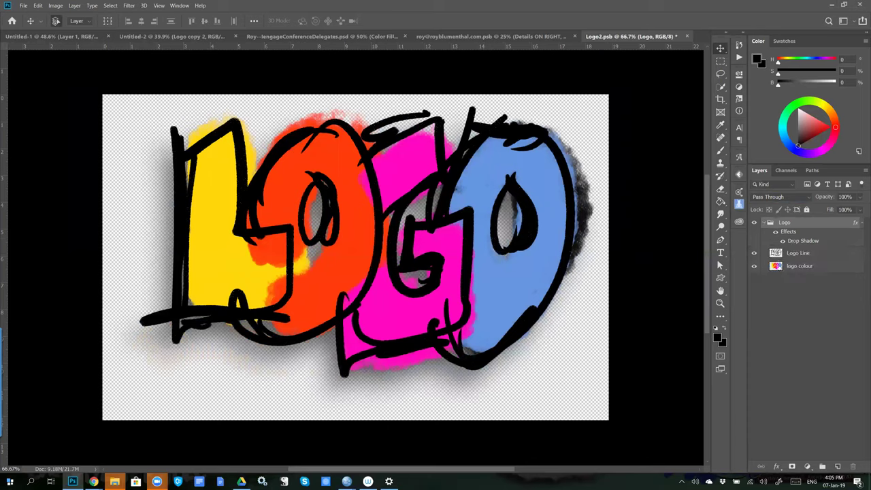
left_click(789, 266)
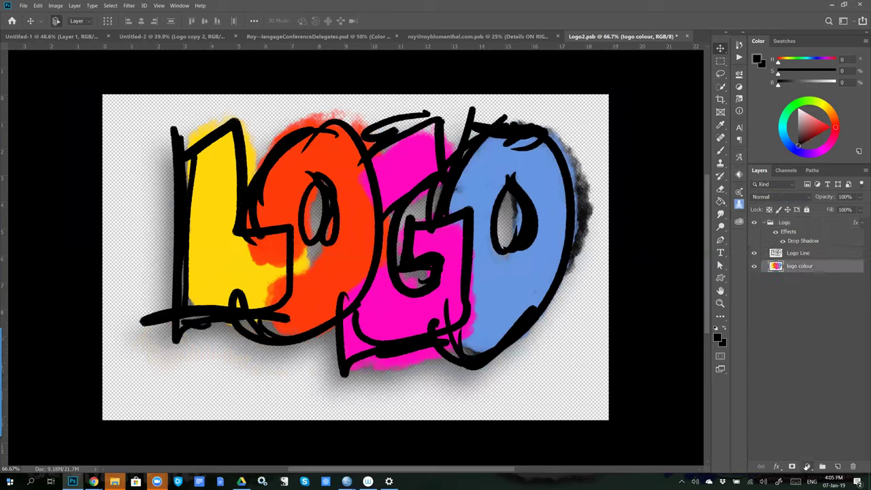
left_click(806, 466)
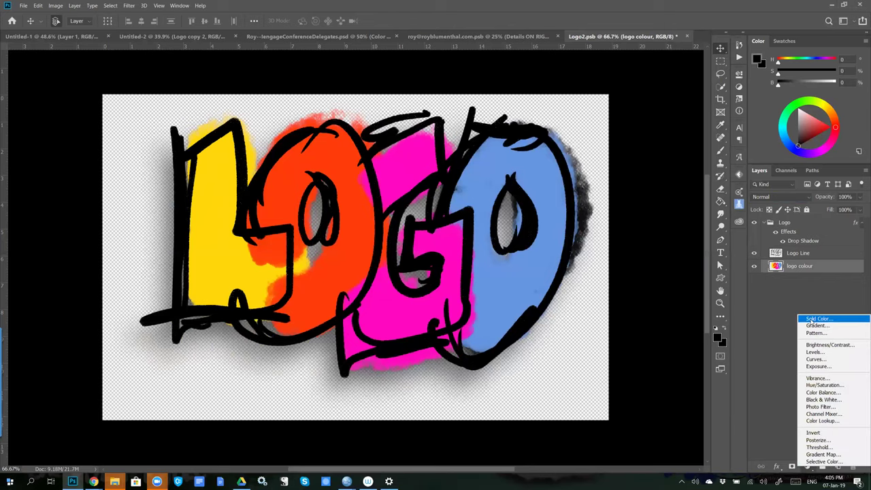
- Add a solid Color Fill layer in a strong blue
left_click(809, 319)
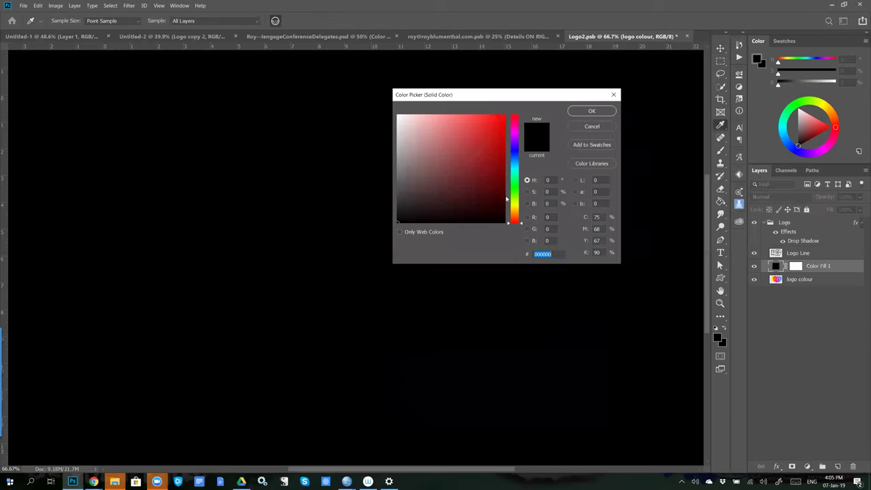
left_click(515, 156)
left_click(488, 146)
left_click(590, 111)
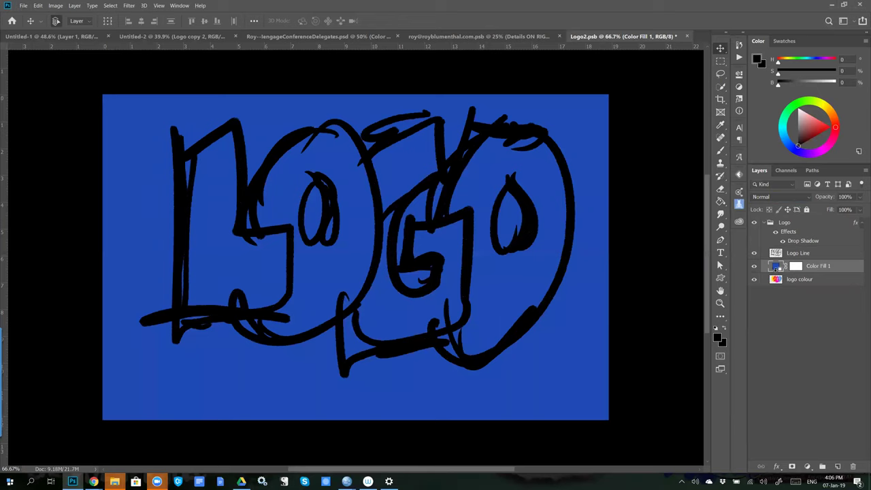
- Clip the blue Color Fill 1 to the logo colour shape and set its blend mode to Lighten
left_click(776, 271, "alt")
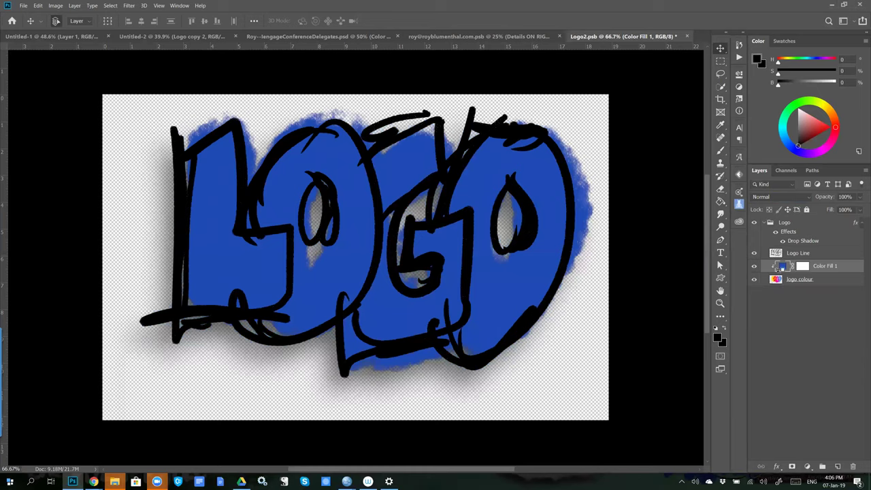
left_click(779, 273, "alt")
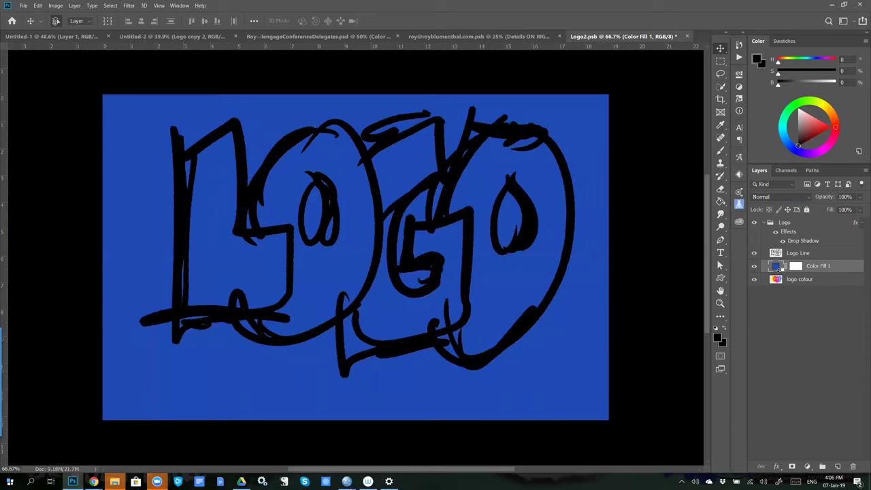
left_click(780, 272, "alt")
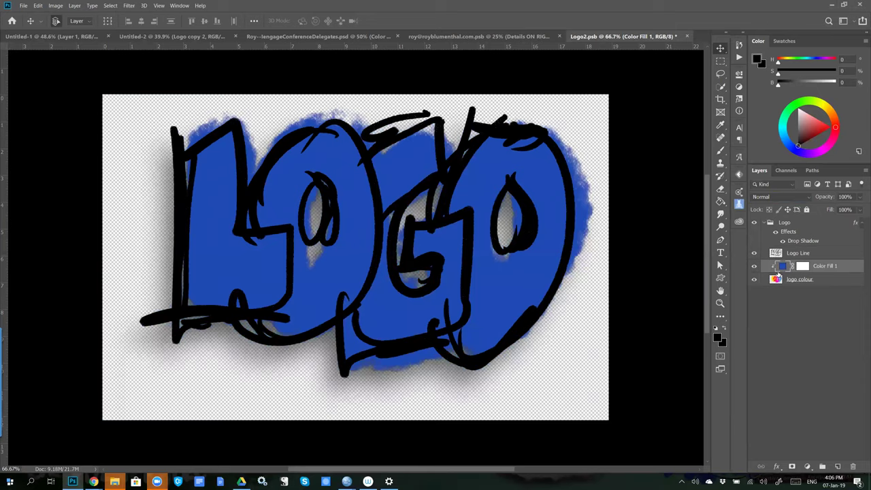
left_click(767, 197)
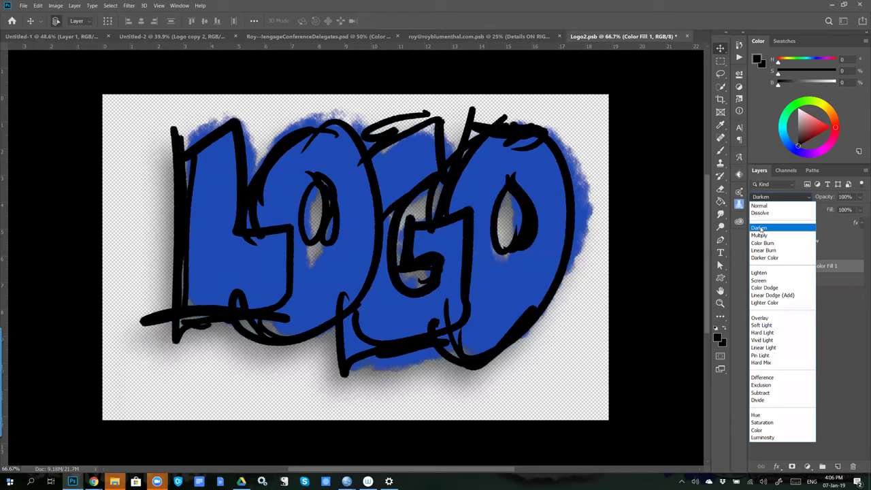
left_click(761, 227)
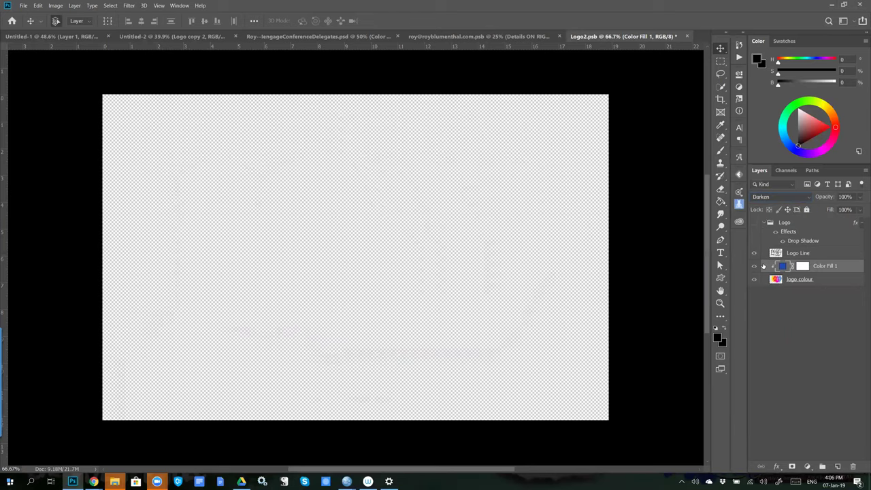
left_click(767, 198)
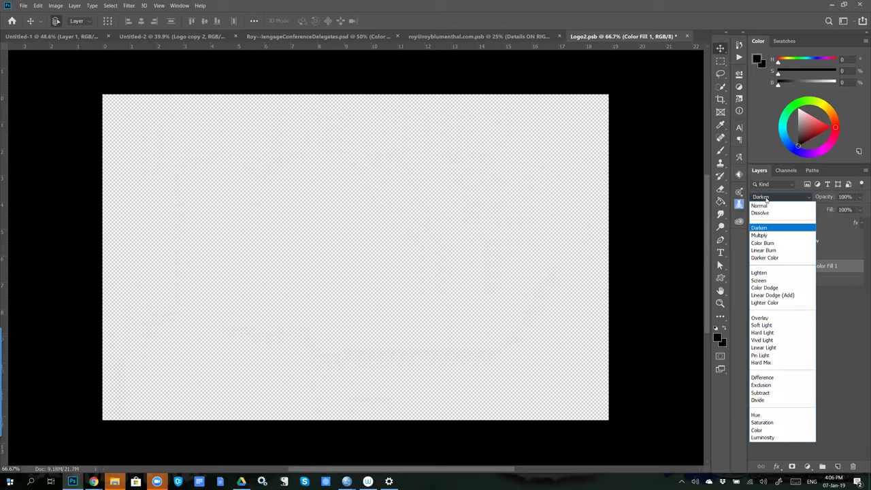
left_click(762, 236)
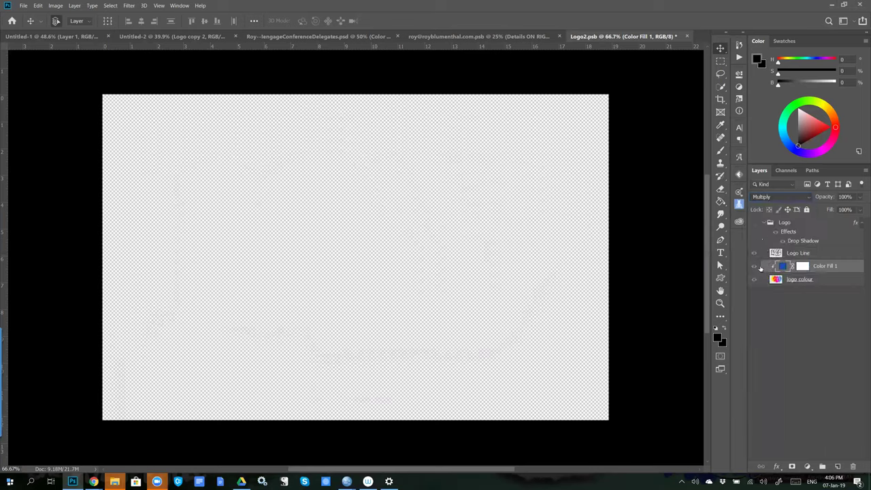
- Show the Logo group again, then save and close Logo2.psb
left_click(754, 222)
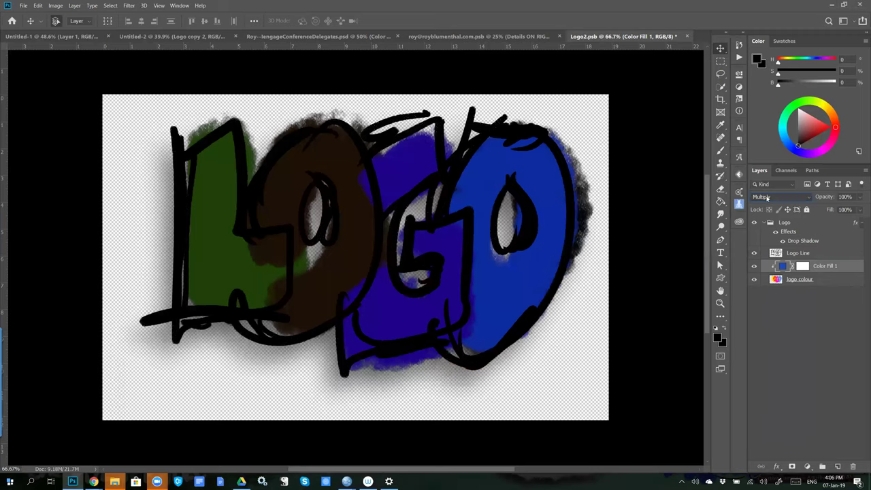
scroll(766, 197, "down", 2)
scroll(767, 198, "down", 2)
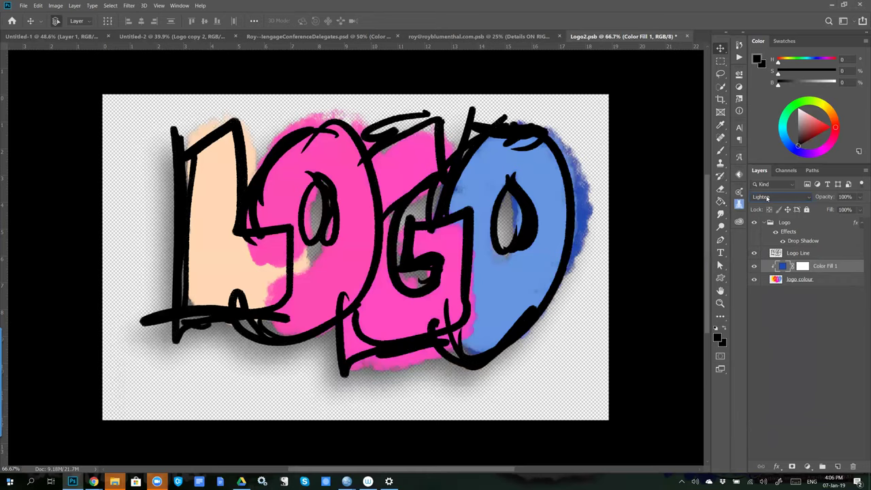
key("ctrl+s")
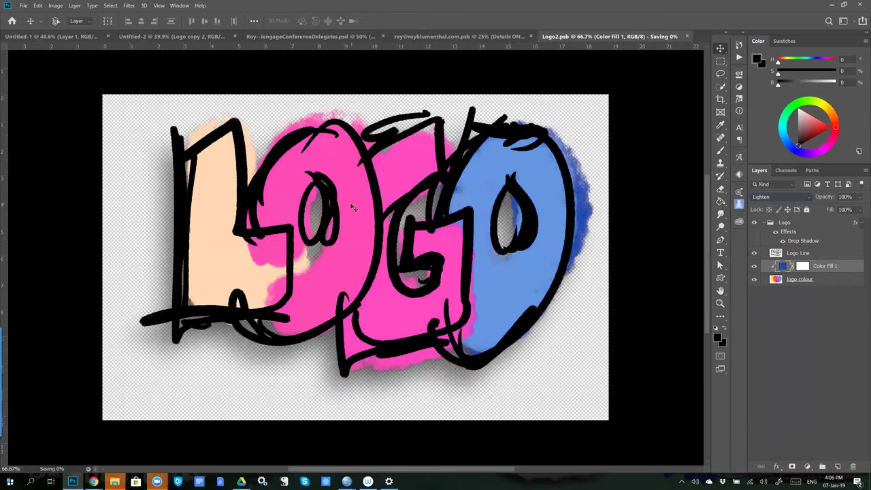
key("ctrl+w")
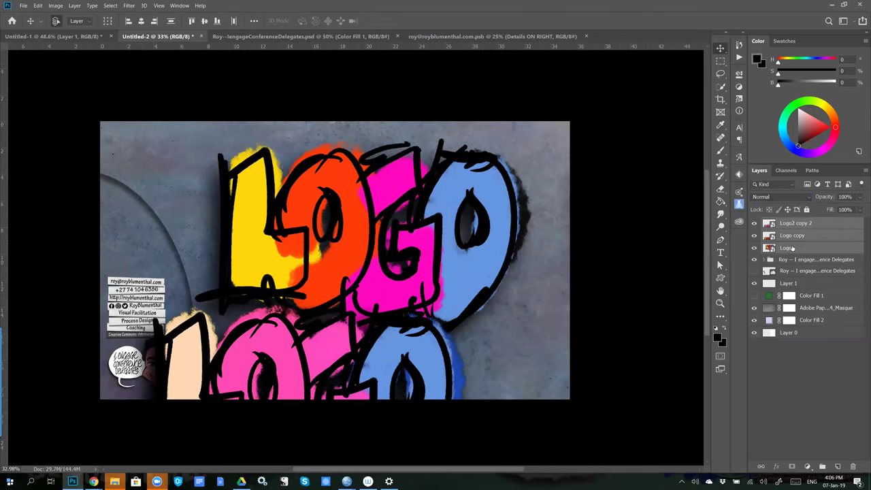
- Scale the logo layers to 53.34% and move the pastel LOGO to the upper left
key("ctrl+t")
left_click_drag(106, 136, 359, 178)
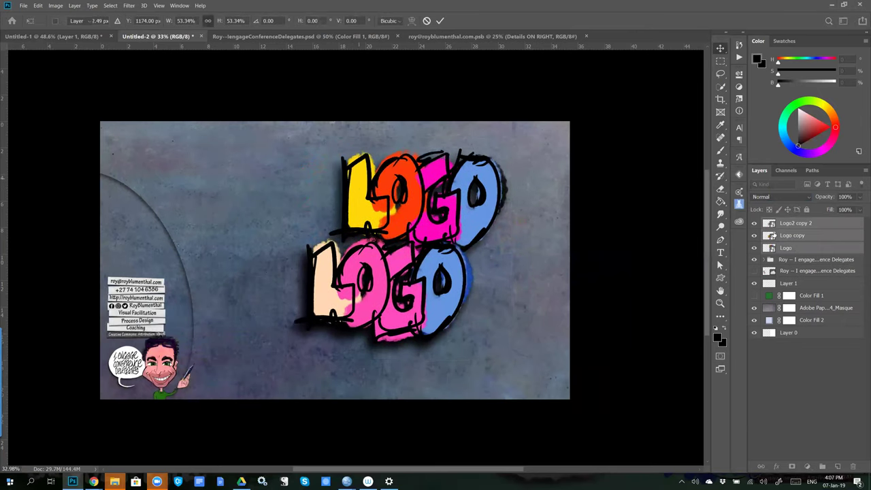
key("Return")
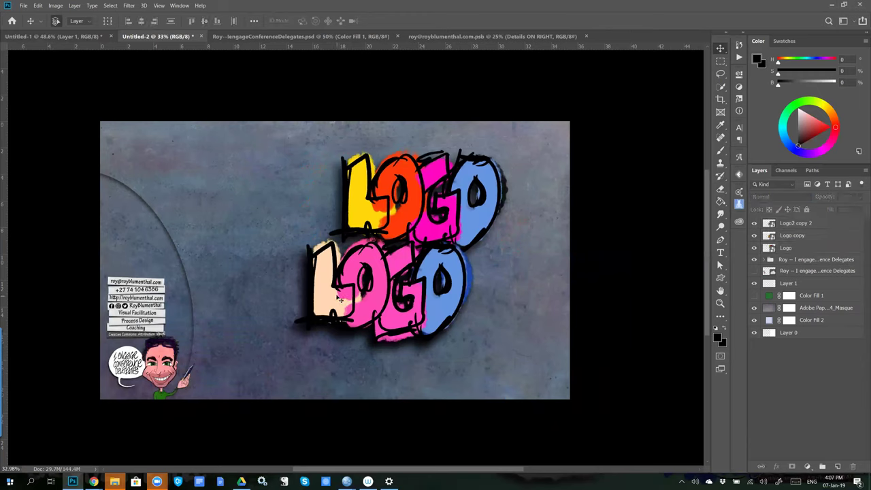
left_click_drag(340, 298, 202, 183)
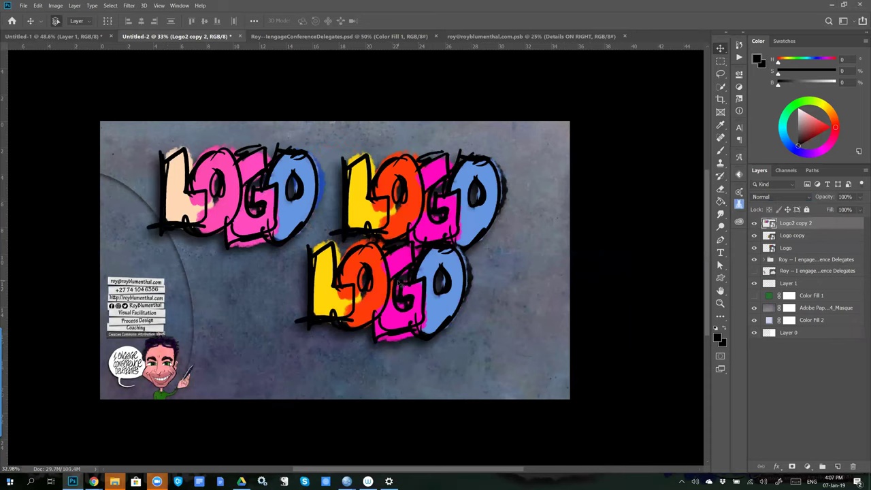
- Check the logo layers' selection and visibility, then open the Logo copy smart object (Logo1.psb)
left_click(789, 236)
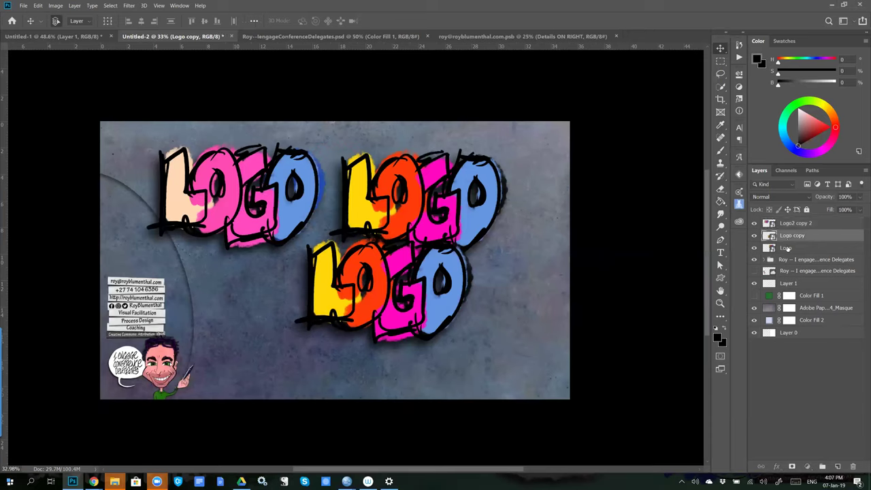
left_click(786, 249, "shift")
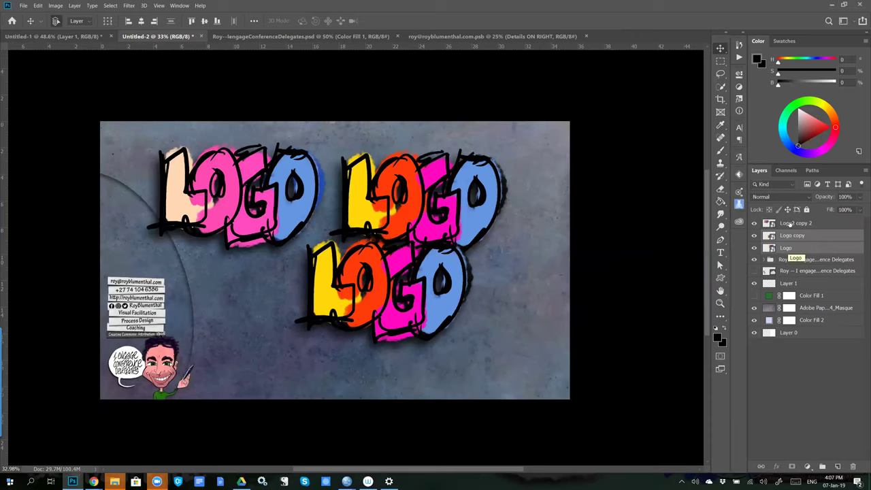
left_click(787, 225)
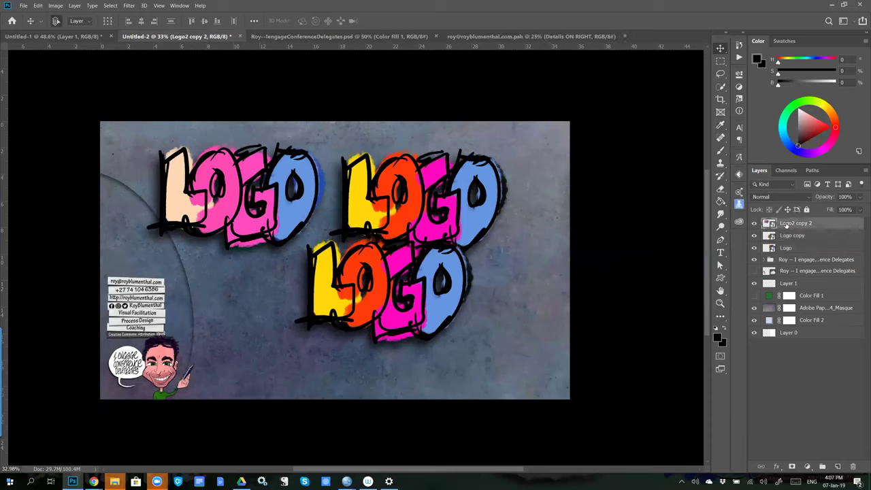
left_click(753, 223)
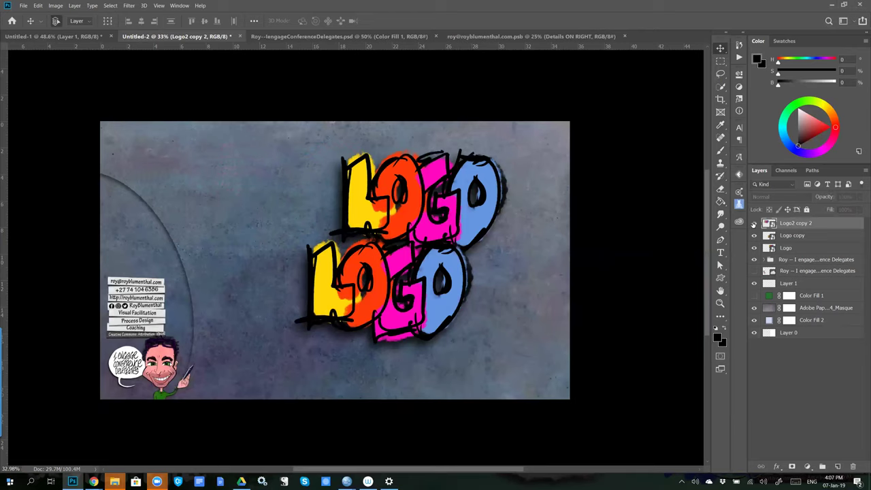
left_click(753, 224)
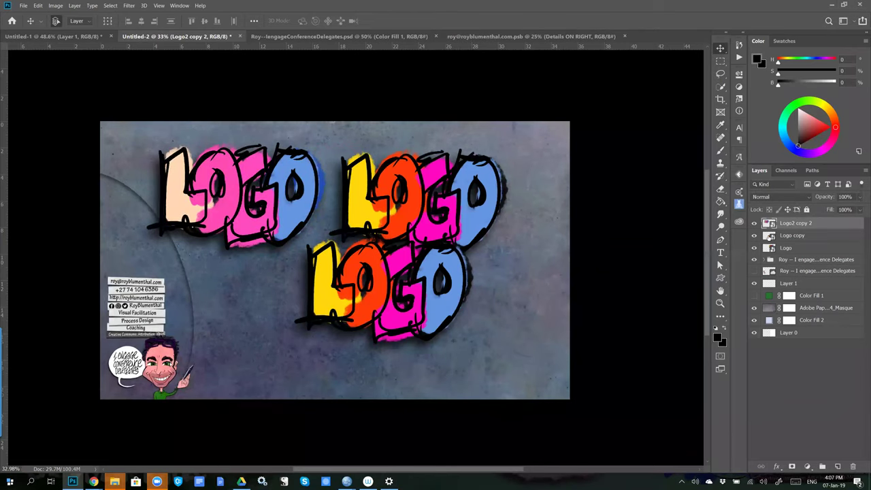
double_click(769, 236)
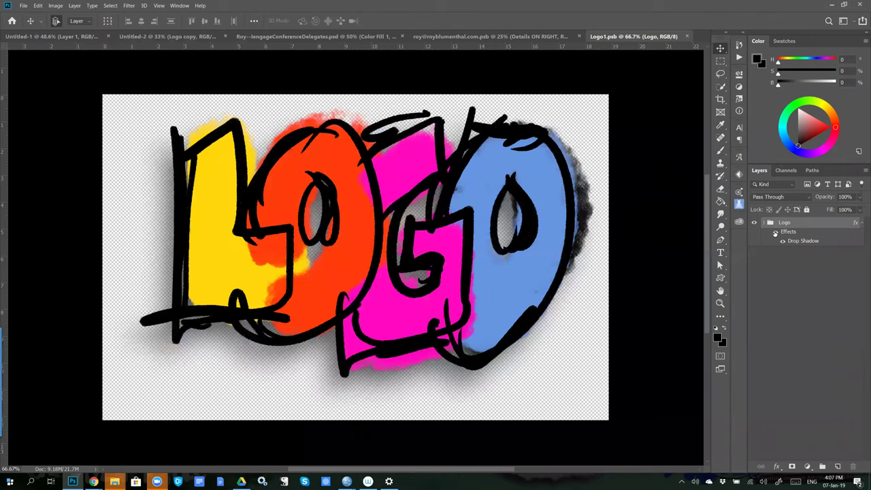
- On Logo1's logo colour layer, brush a light-pink band under the letters, then save and close
left_click(764, 223)
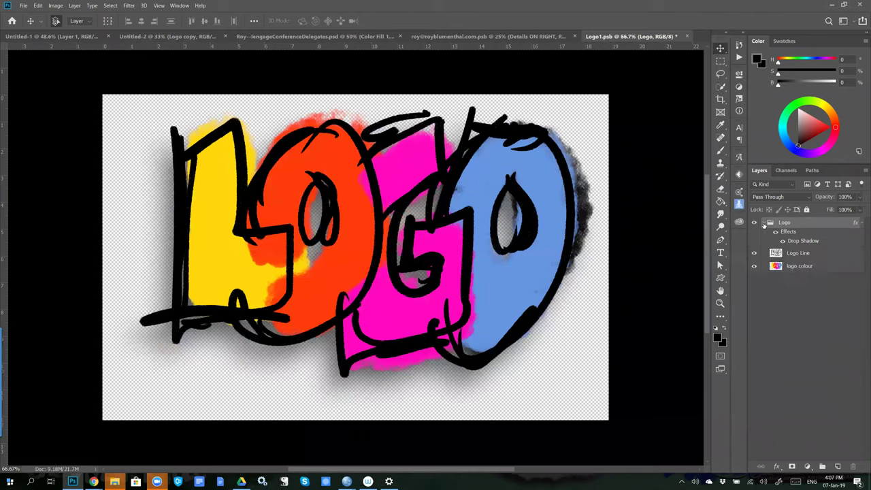
left_click(776, 267)
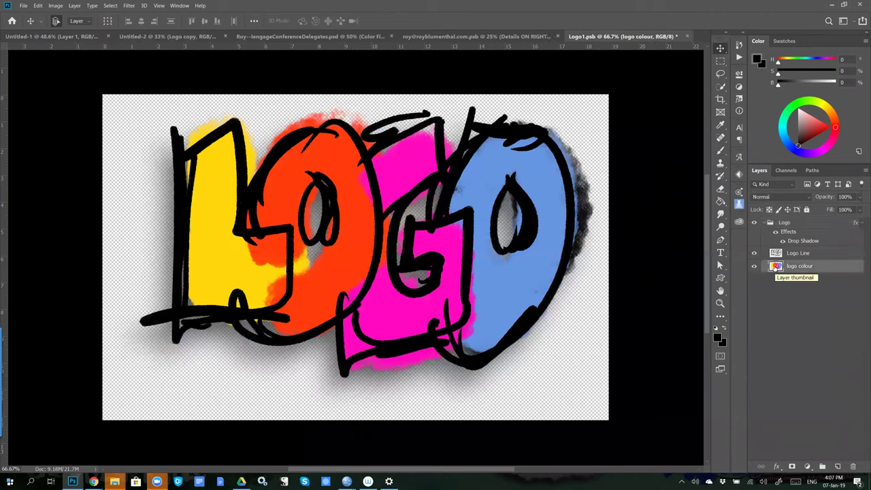
key("b")
left_click(537, 359)
left_click_drag(544, 359, 244, 361)
left_click_drag(185, 350, 184, 350)
key("ctrl+s")
key("ctrl+w")
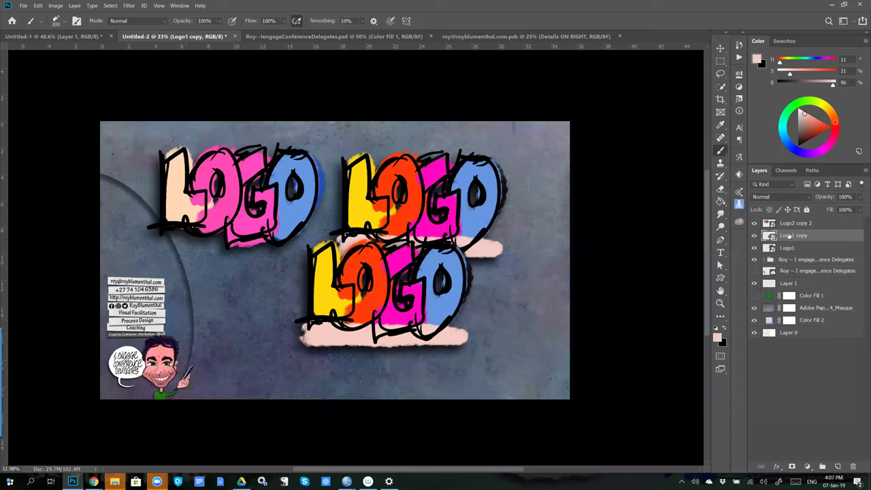
- Move the two yellow LOGOs right and down and the pastel LOGO near the top-left
left_click(790, 248, "shift")
key("v")
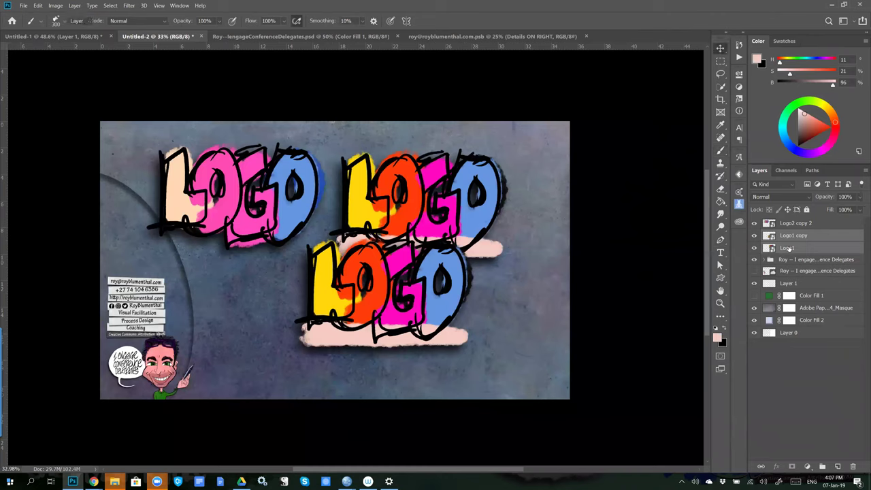
left_click_drag(367, 305, 413, 334)
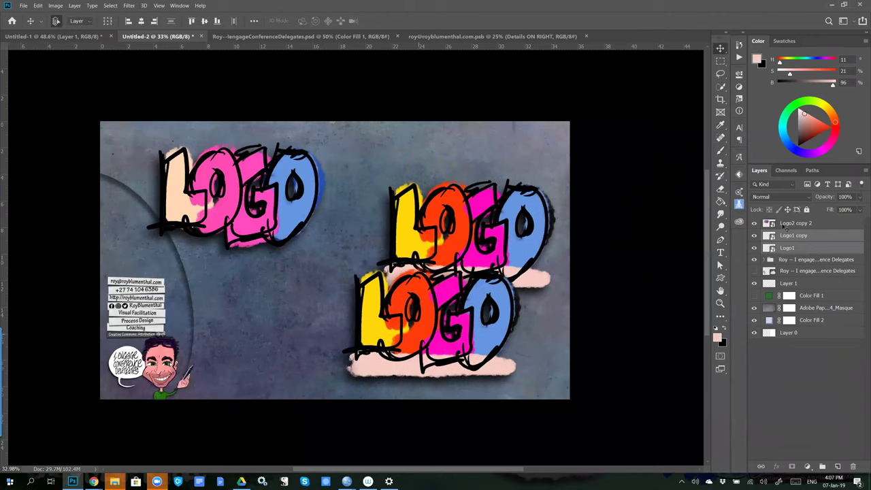
left_click(795, 223)
mouse_move(254, 211)
left_mouse_down()
mouse_move(212, 184)
mouse_move(281, 214)
mouse_move(237, 213)
left_mouse_up()
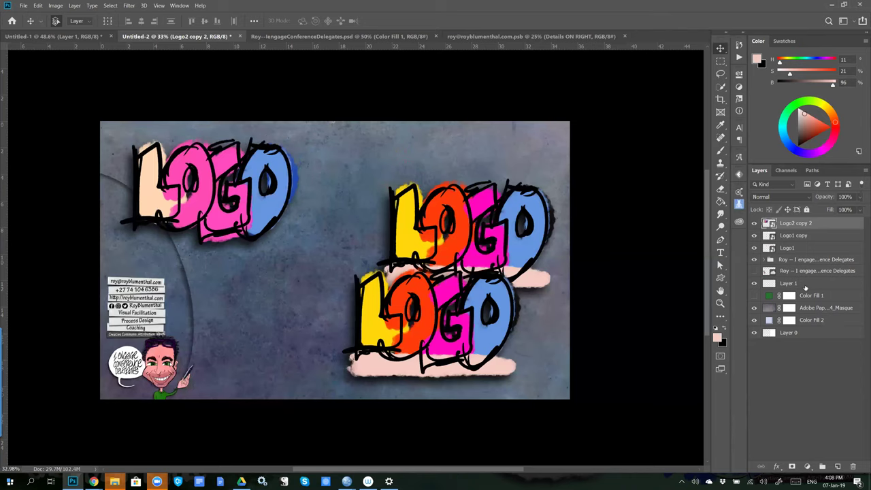
- Select Logo2 copy 2, Logo1 copy and Logo1 together and delete them
right_click(822, 226)
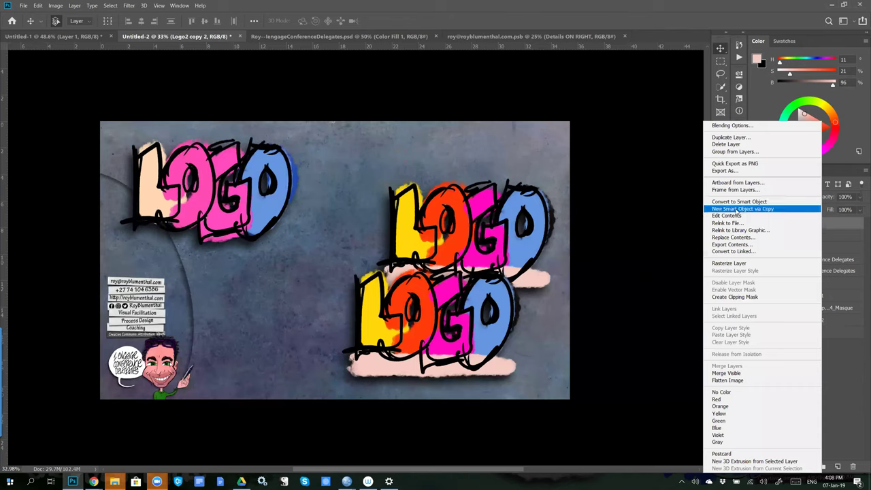
left_click(682, 203)
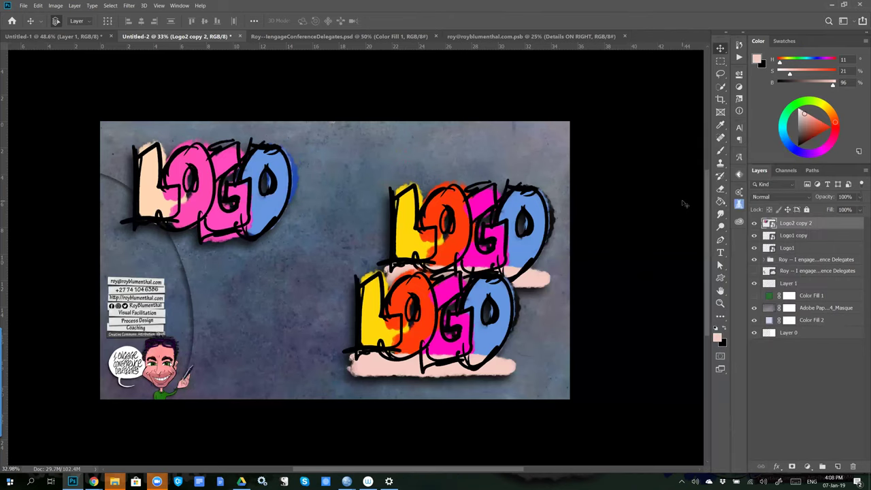
double_click(790, 249)
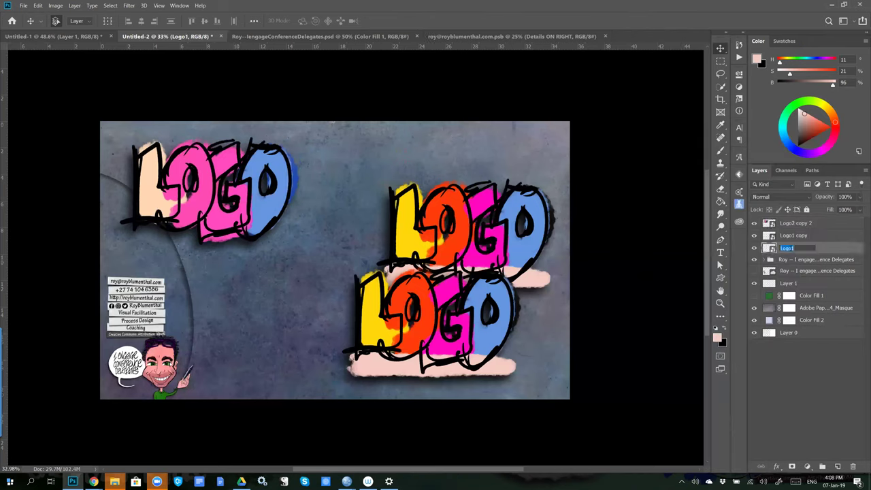
double_click(806, 225)
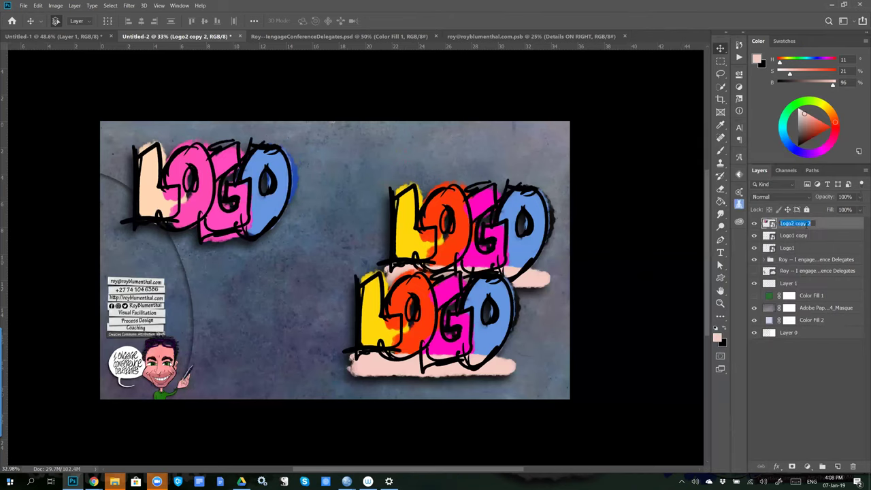
left_click(805, 247, "shift")
key("Delete")
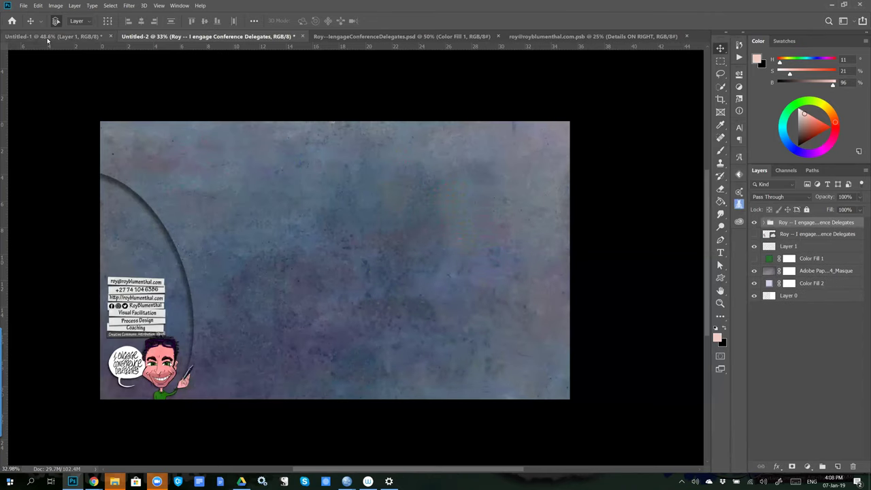
- On the Untitled-2 slide, add a new layer and set up a black brush
left_click(54, 38)
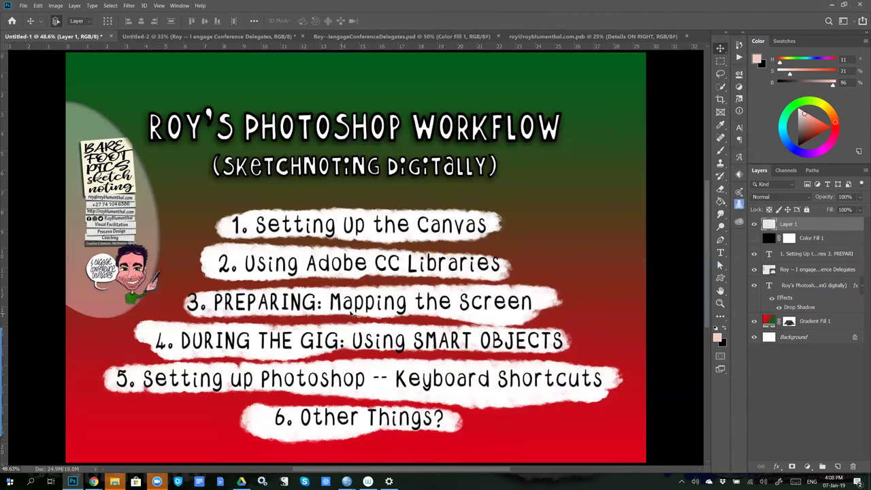
left_click(155, 35)
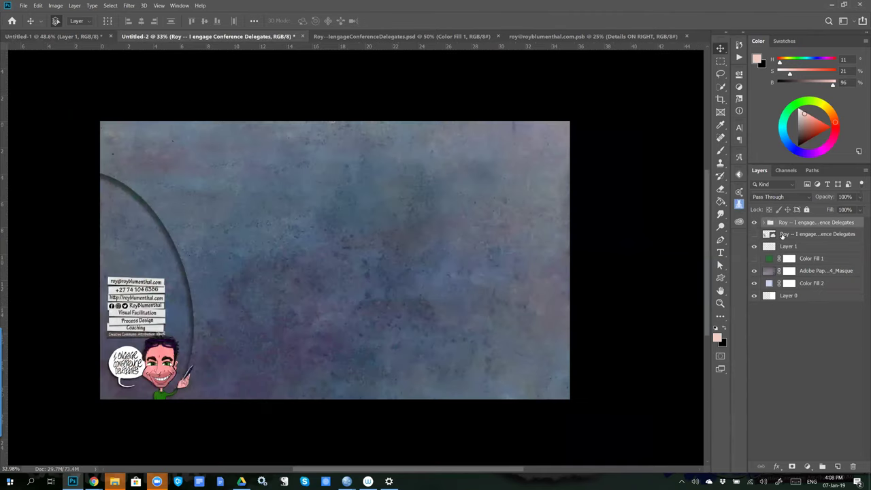
key("ctrl+alt+shift+n")
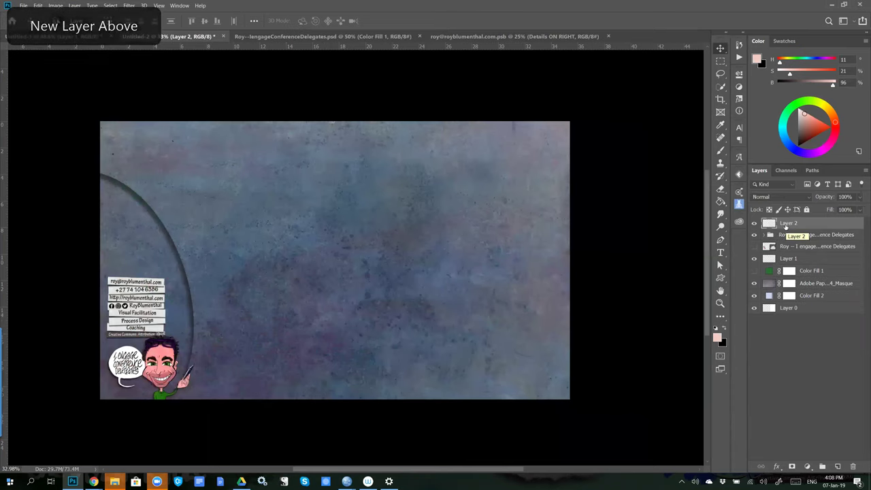
key("b")
key("d")
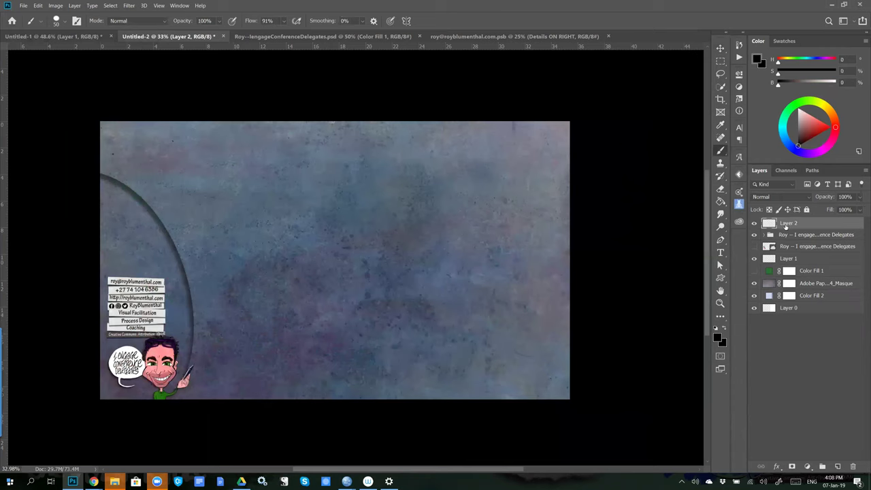
- Brush four box outlines across the slide and number them 1 to 4
mouse_move(278, 126)
left_mouse_down()
mouse_move(288, 160)
mouse_move(232, 251)
mouse_move(113, 164)
mouse_move(257, 132)
left_mouse_up()
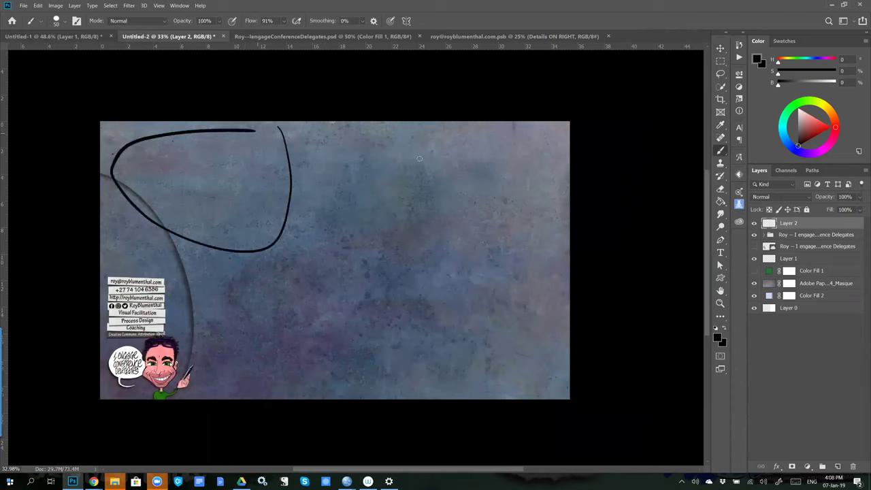
mouse_move(459, 133)
left_mouse_down()
mouse_move(334, 128)
mouse_move(304, 215)
mouse_move(360, 257)
mouse_move(452, 178)
mouse_move(445, 136)
left_mouse_up()
mouse_move(551, 141)
left_mouse_down()
mouse_move(482, 169)
mouse_move(464, 338)
mouse_move(526, 381)
mouse_move(547, 372)
mouse_move(544, 141)
left_mouse_up()
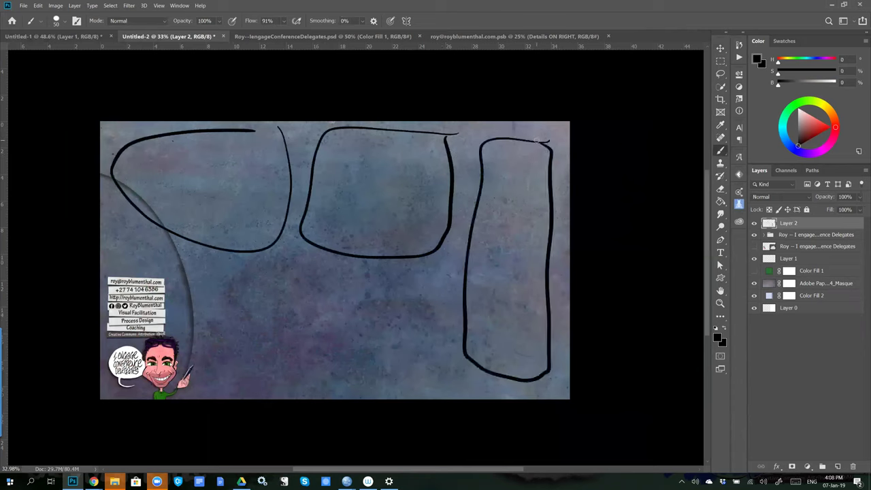
mouse_move(435, 268)
left_mouse_down()
mouse_move(202, 312)
mouse_move(411, 393)
mouse_move(443, 328)
mouse_move(430, 269)
left_mouse_up()
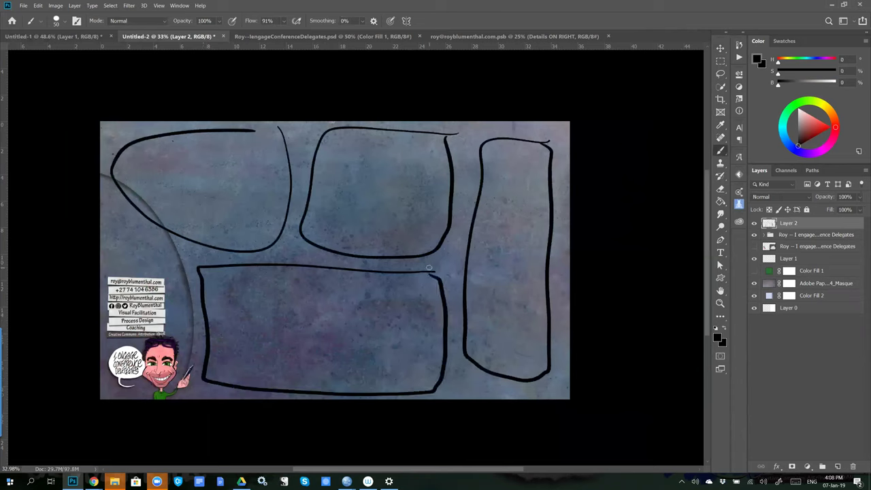
left_click_drag(264, 126, 264, 143)
left_click_drag(448, 129, 469, 141)
left_click_drag(544, 138, 553, 161)
left_click_drag(426, 369, 444, 396)
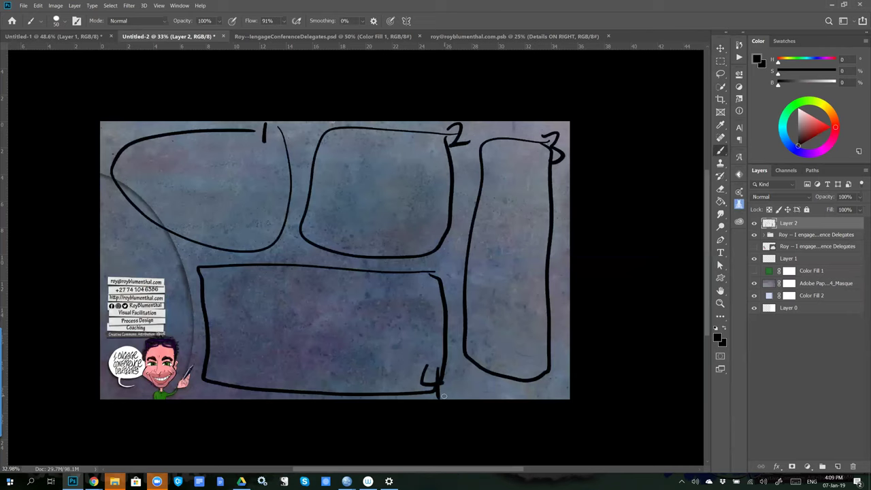
- Lasso a band across the middle, fill it with zigzag brush strokes, and deselect
key("l")
mouse_move(453, 230)
left_mouse_down()
mouse_move(206, 222)
mouse_move(181, 273)
mouse_move(449, 287)
mouse_move(455, 230)
left_mouse_up()
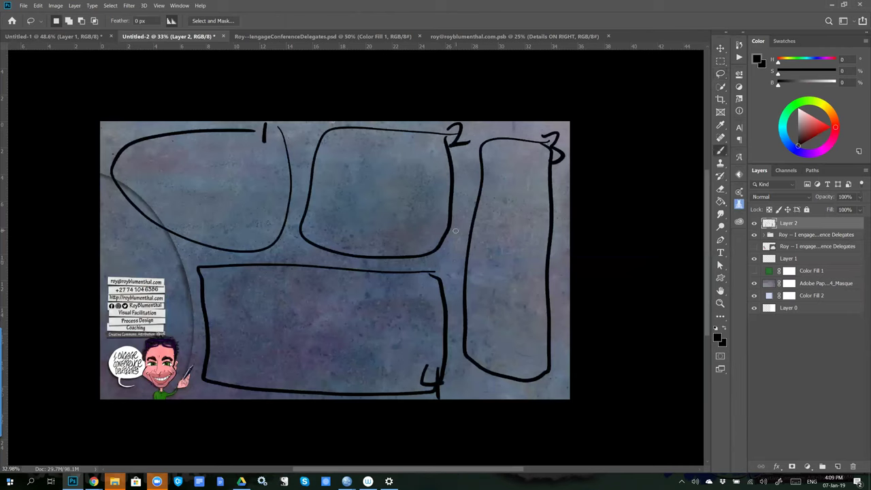
key("b")
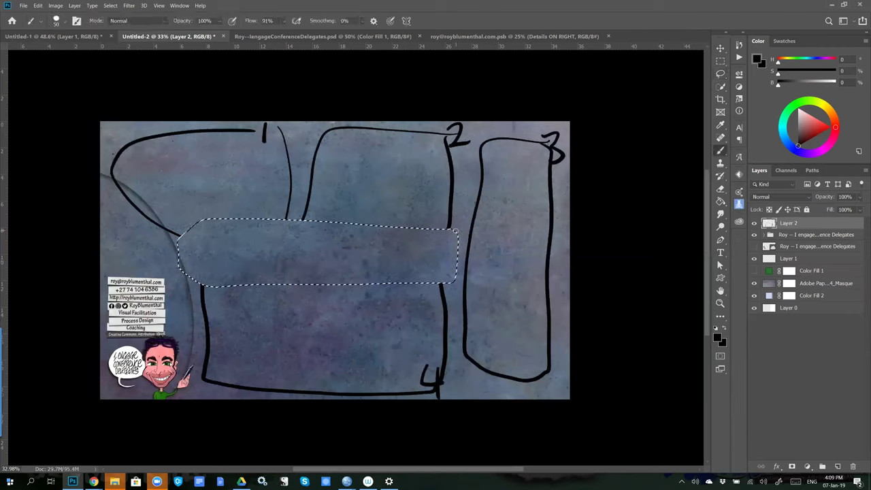
mouse_move(453, 231)
left_mouse_down()
mouse_move(219, 226)
mouse_move(187, 255)
mouse_move(272, 280)
mouse_move(433, 282)
mouse_move(452, 233)
left_mouse_up()
mouse_move(207, 243)
left_mouse_down()
mouse_move(246, 270)
mouse_move(274, 244)
mouse_move(300, 259)
mouse_move(329, 242)
mouse_move(352, 264)
mouse_move(371, 245)
left_mouse_up()
mouse_move(398, 272)
left_mouse_down()
mouse_move(423, 272)
mouse_move(449, 272)
left_mouse_up()
key("ctrl+d")
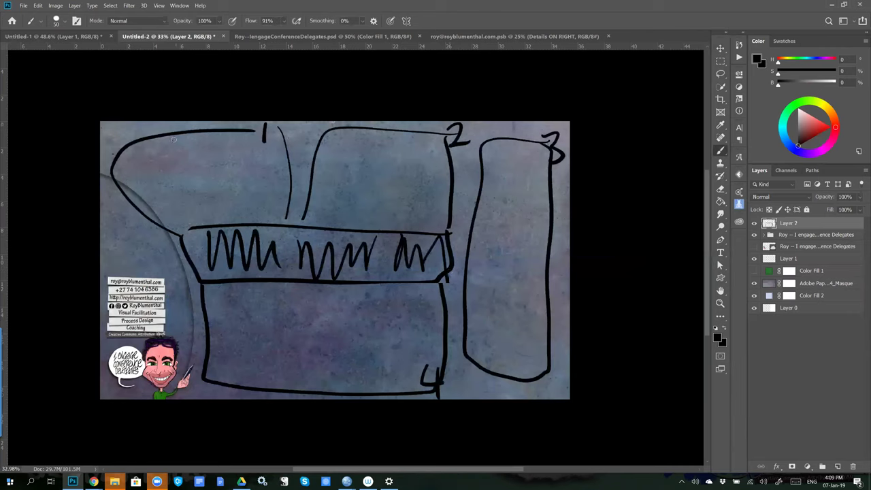
- Draw an oval in each of the four boxes and fade Layer 2 to 16% opacity
mouse_move(264, 135)
left_mouse_down()
mouse_move(146, 197)
mouse_move(266, 138)
left_mouse_up()
mouse_move(416, 146)
left_mouse_down()
mouse_move(321, 151)
mouse_move(443, 156)
left_mouse_up()
mouse_move(538, 143)
left_mouse_down()
mouse_move(476, 171)
mouse_move(541, 338)
mouse_move(549, 174)
left_mouse_up()
mouse_move(400, 294)
left_mouse_down()
mouse_move(218, 299)
mouse_move(421, 319)
left_mouse_up()
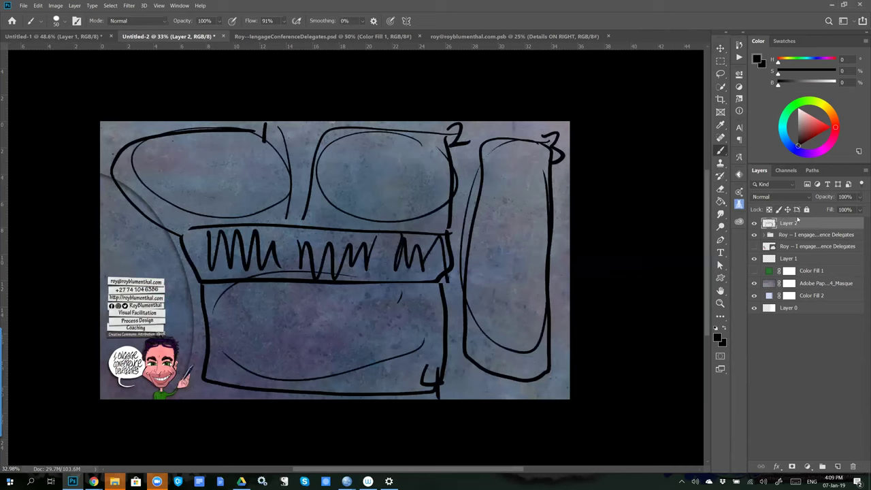
mouse_move(828, 198)
left_mouse_down()
mouse_move(774, 198)
mouse_move(783, 198)
left_mouse_up()
scroll(332, 217, "up", 3)
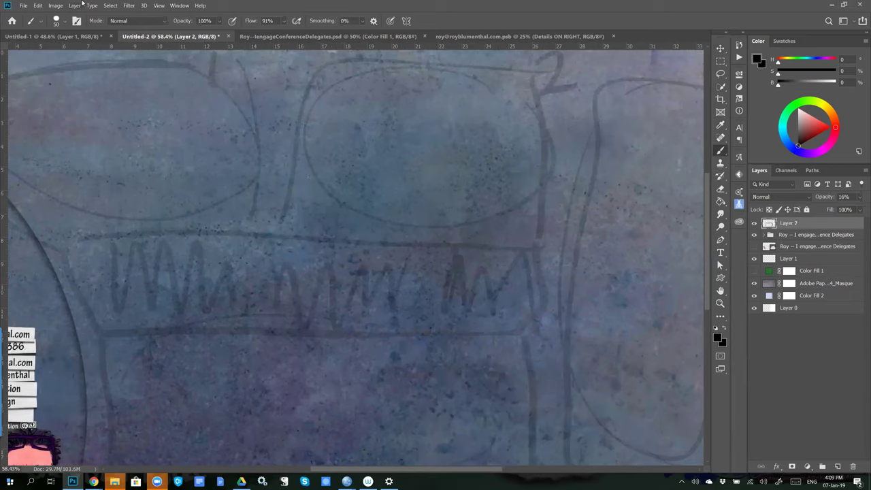
left_click(129, 6)
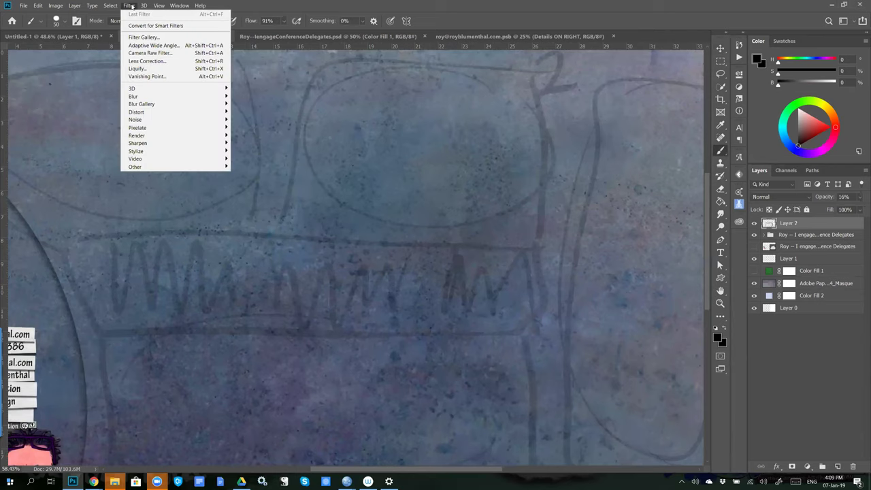
- Soften the Layer 2 sketch with a Gaussian Blur of 16.6 pixels radius
mouse_move(187, 100)
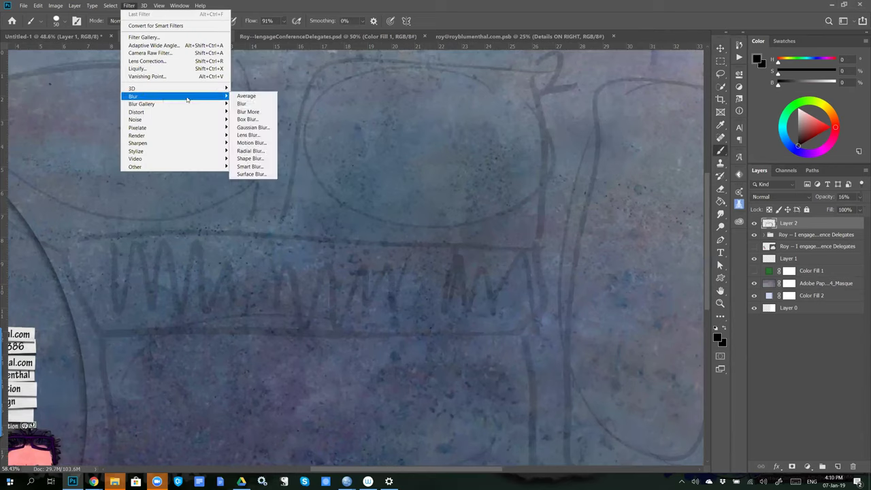
left_click(252, 127)
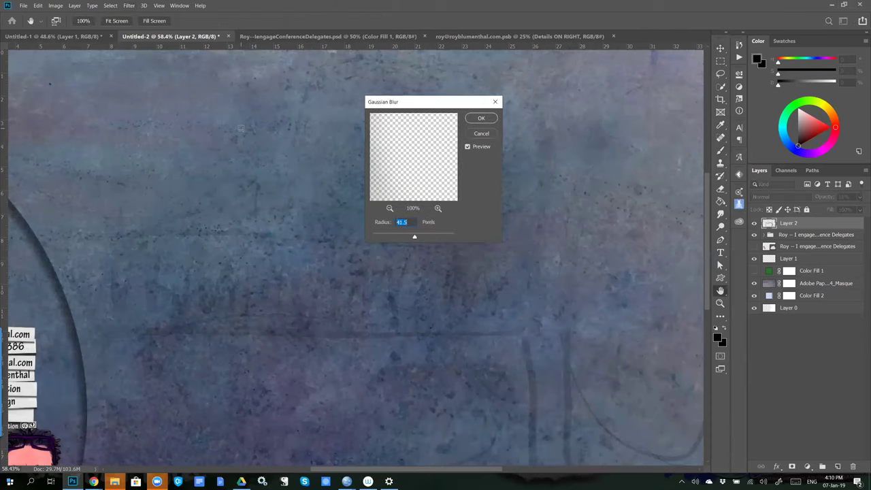
left_click_drag(414, 238, 405, 238)
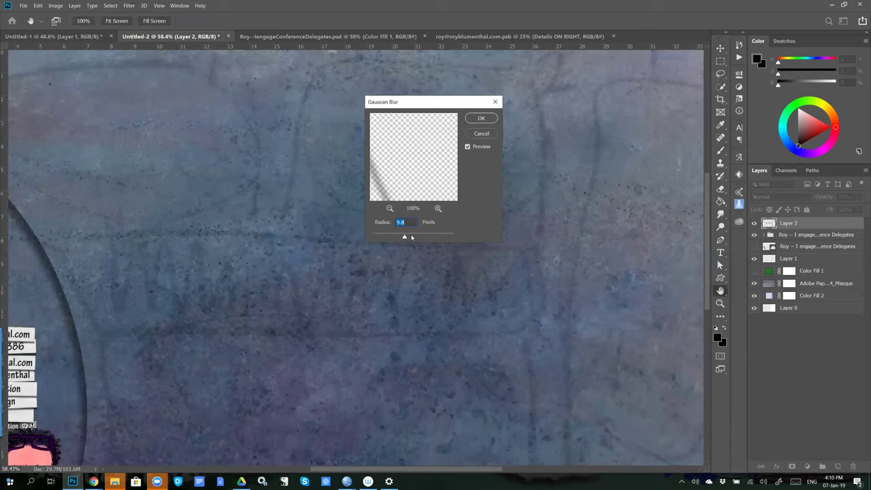
left_click(410, 236)
left_click_drag(410, 236, 407, 237)
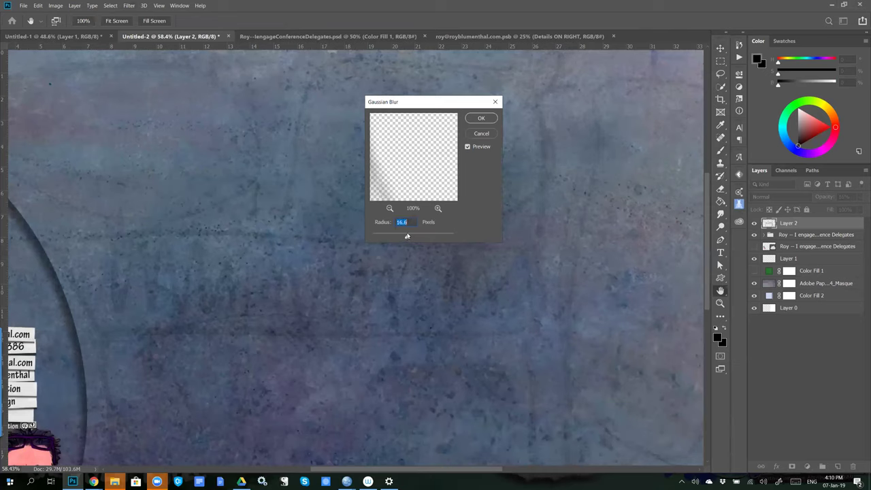
left_click(480, 118)
key("b")
scroll(327, 175, "down", 2)
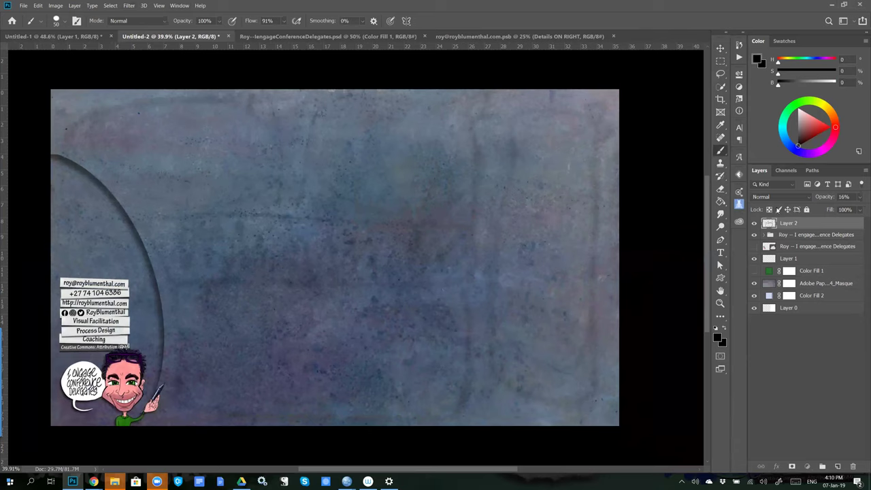
- Add Layer 3 below Layer 2, undo the trial rounded outlines, and fit the slide on screen
key("ctrl+alt+shift+n")
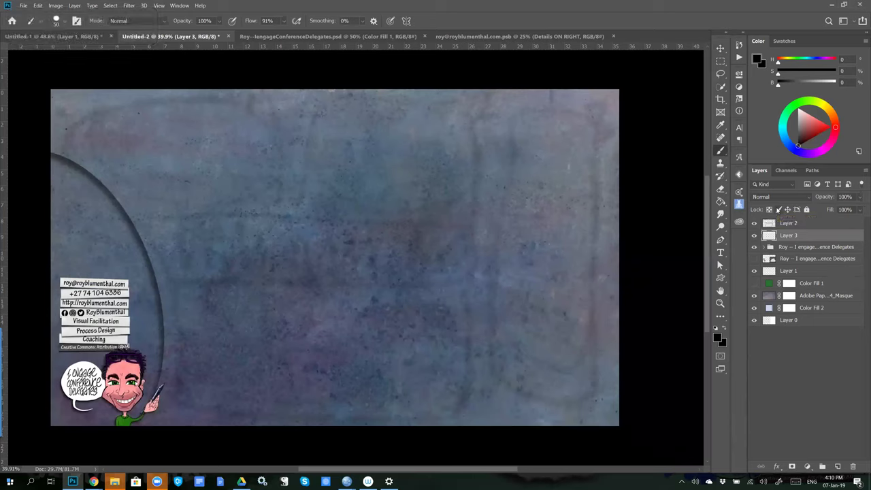
mouse_move(269, 108)
left_mouse_down()
mouse_move(139, 100)
mouse_move(71, 121)
mouse_move(86, 195)
mouse_move(163, 215)
mouse_move(273, 196)
mouse_move(262, 103)
left_mouse_up()
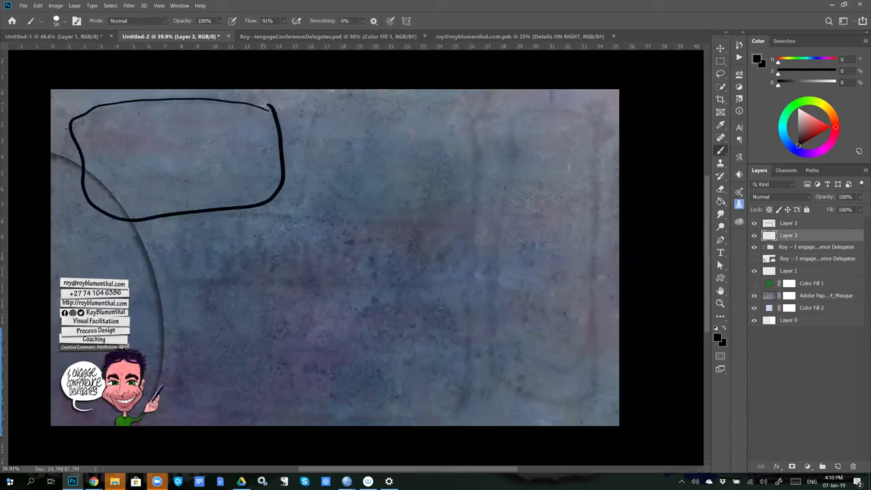
key("ctrl+z")
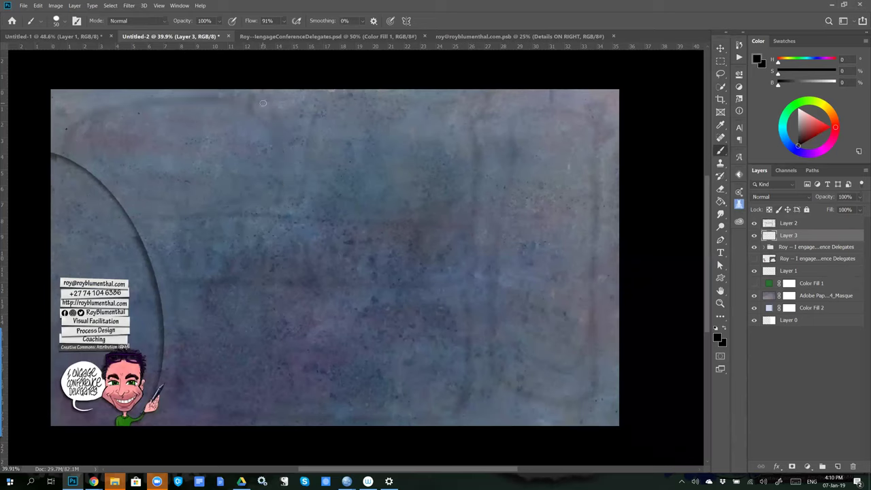
mouse_move(571, 124)
left_mouse_down()
mouse_move(306, 106)
mouse_move(147, 136)
mouse_move(130, 228)
mouse_move(144, 330)
mouse_move(220, 379)
left_mouse_up()
mouse_move(559, 370)
left_mouse_down()
mouse_move(593, 330)
mouse_move(596, 184)
mouse_move(564, 125)
left_mouse_up()
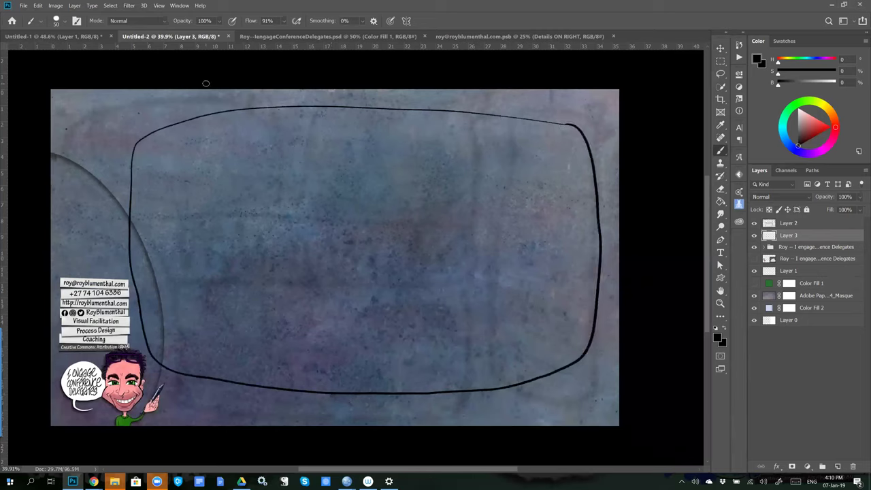
key("ctrl+z")
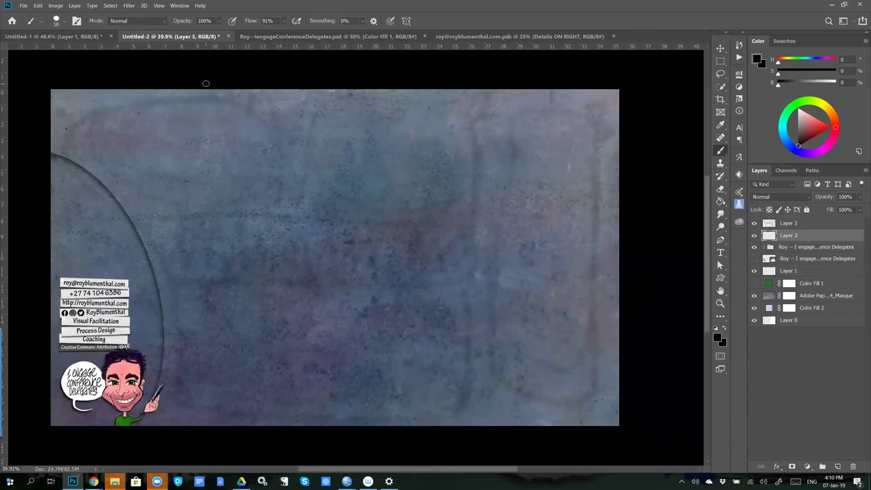
key("ctrl+0")
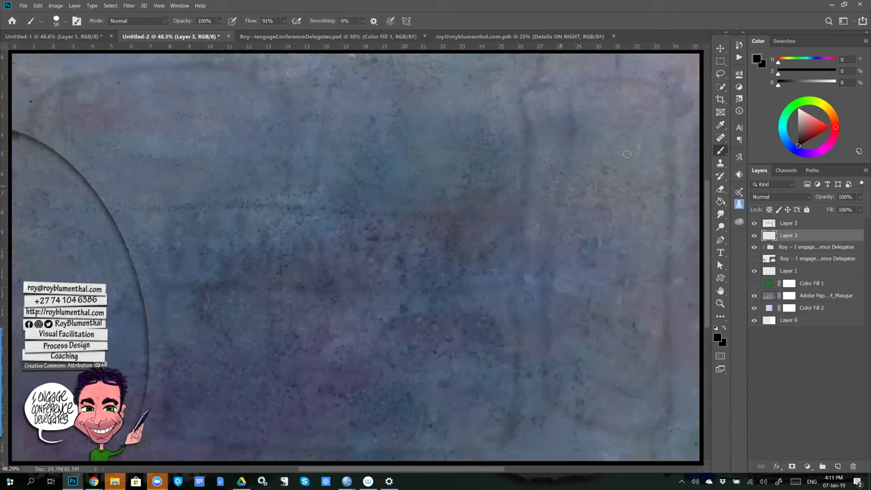
- Sketch a smiling face on Layer 3 with head outline, nose, mouth, eyebrows, neck, jaw and hair
mouse_move(597, 123)
left_mouse_down()
mouse_move(549, 398)
mouse_move(640, 164)
left_mouse_up()
mouse_move(497, 242)
left_mouse_down()
mouse_move(472, 275)
mouse_move(558, 245)
left_mouse_up()
mouse_move(605, 306)
left_mouse_down()
mouse_move(524, 350)
mouse_move(477, 328)
left_mouse_up()
mouse_move(476, 328)
left_mouse_down()
mouse_move(588, 327)
mouse_move(496, 335)
left_mouse_up()
left_click_drag(545, 224, 611, 202)
left_click_drag(465, 217, 514, 205)
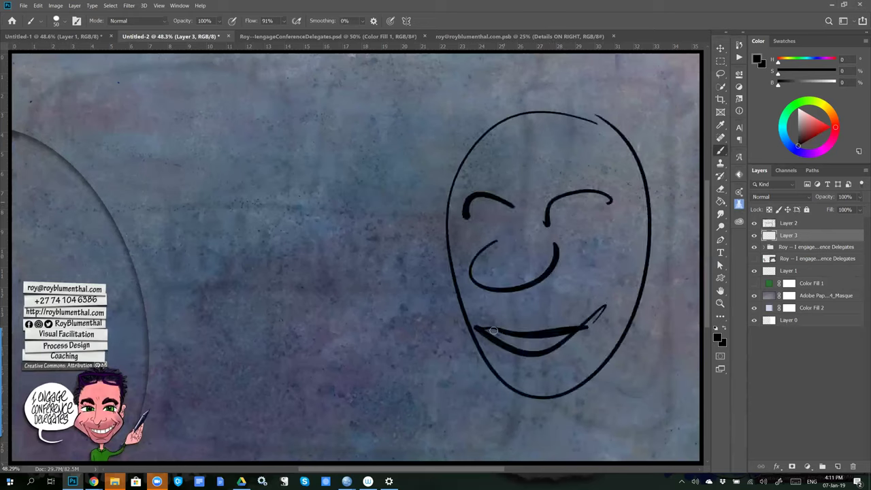
left_click_drag(524, 400, 537, 400)
left_click_drag(509, 413, 435, 371)
left_click_drag(374, 260, 462, 407)
left_click_drag(393, 292, 449, 381)
- Draw a raised hand and arm plus two squiggle-filled speech bubbles and a small top bubble
mouse_move(417, 203)
left_mouse_down()
mouse_move(381, 209)
mouse_move(371, 118)
mouse_move(333, 146)
mouse_move(344, 232)
mouse_move(310, 178)
left_mouse_up()
mouse_move(238, 166)
left_mouse_down()
mouse_move(311, 203)
mouse_move(235, 208)
mouse_move(204, 248)
mouse_move(244, 209)
left_mouse_up()
mouse_move(101, 162)
left_mouse_down()
mouse_move(146, 146)
mouse_move(204, 143)
left_mouse_up()
mouse_move(125, 171)
left_mouse_down()
mouse_move(175, 202)
mouse_move(202, 191)
left_mouse_up()
mouse_move(367, 297)
left_mouse_down()
mouse_move(320, 319)
mouse_move(341, 333)
left_mouse_up()
mouse_move(303, 306)
left_mouse_down()
mouse_move(167, 380)
mouse_move(347, 323)
left_mouse_up()
left_click_drag(207, 319, 279, 316)
mouse_move(219, 375)
left_mouse_down()
mouse_move(275, 371)
mouse_move(289, 358)
left_mouse_up()
mouse_move(449, 81)
left_mouse_down()
mouse_move(395, 104)
mouse_move(461, 108)
mouse_move(452, 78)
left_mouse_up()
mouse_move(428, 106)
left_mouse_down()
mouse_move(467, 88)
mouse_move(461, 139)
mouse_move(387, 146)
mouse_move(390, 102)
left_mouse_up()
left_click_drag(443, 96, 452, 80)
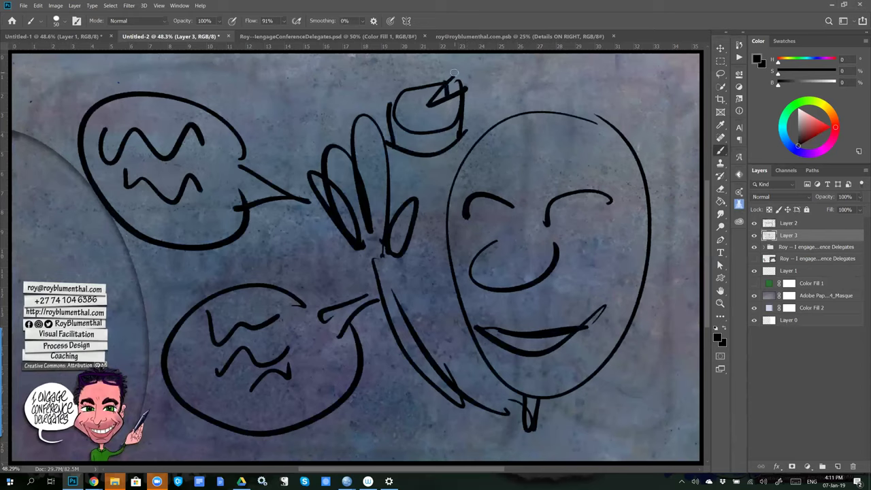
- Add both shoulder lines, then create a new layer below Layer 3
left_click_drag(509, 412, 463, 456)
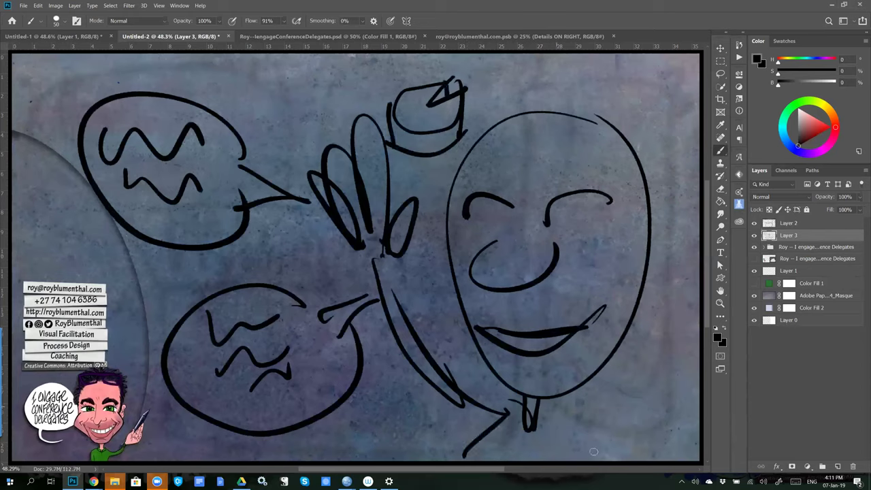
left_click_drag(554, 404, 594, 451)
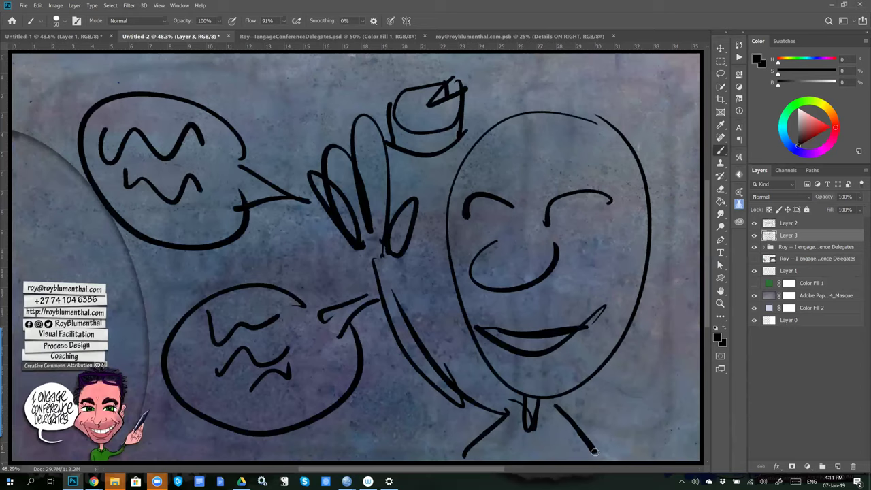
key("ctrl+shift+alt+n")
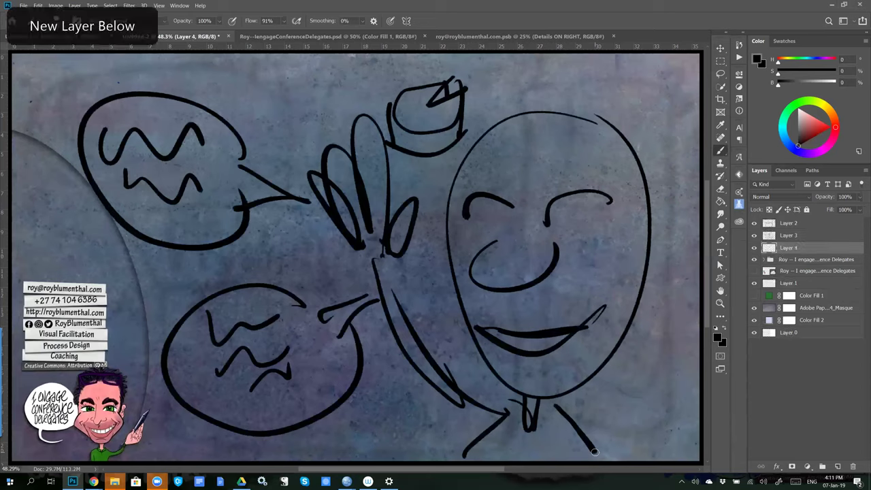
- Paint the face and raised hand pink on Layer 4
mouse_move(582, 131)
left_mouse_down()
mouse_move(599, 293)
mouse_move(575, 391)
left_mouse_up()
mouse_move(495, 332)
left_mouse_down()
mouse_move(575, 272)
mouse_move(578, 136)
mouse_move(544, 156)
mouse_move(544, 367)
left_mouse_up()
mouse_move(527, 324)
left_mouse_down()
mouse_move(526, 221)
mouse_move(489, 133)
mouse_move(469, 245)
mouse_move(480, 299)
left_mouse_up()
mouse_move(486, 393)
left_mouse_down()
mouse_move(453, 400)
mouse_move(507, 293)
left_mouse_up()
mouse_move(370, 126)
left_mouse_down()
mouse_move(381, 205)
mouse_move(351, 177)
mouse_move(344, 217)
left_mouse_up()
left_click_drag(323, 182, 367, 262)
- Paint the arm pale yellow and the body green
left_click_drag(822, 112, 825, 106)
mouse_move(378, 255)
left_mouse_down()
mouse_move(483, 402)
mouse_move(500, 406)
mouse_move(369, 296)
mouse_move(412, 411)
mouse_move(490, 422)
left_mouse_up()
mouse_move(813, 126)
left_mouse_down()
mouse_move(816, 132)
mouse_move(800, 102)
left_mouse_up()
left_click(814, 128)
left_click_drag(545, 394, 578, 452)
mouse_move(487, 453)
left_mouse_down()
mouse_move(523, 418)
mouse_move(507, 446)
mouse_move(480, 435)
mouse_move(462, 445)
left_mouse_up()
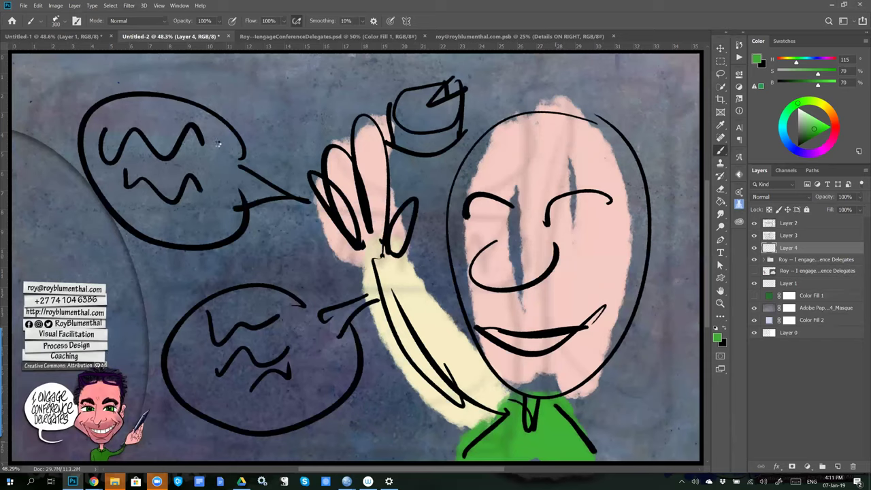
- Fill both speech bubbles pale green, paint the cap red, and add a new layer below
mouse_move(809, 124)
left_mouse_down()
mouse_move(789, 117)
mouse_move(803, 114)
left_mouse_up()
mouse_move(218, 143)
left_mouse_down()
mouse_move(95, 201)
mouse_move(177, 228)
mouse_move(225, 149)
left_mouse_up()
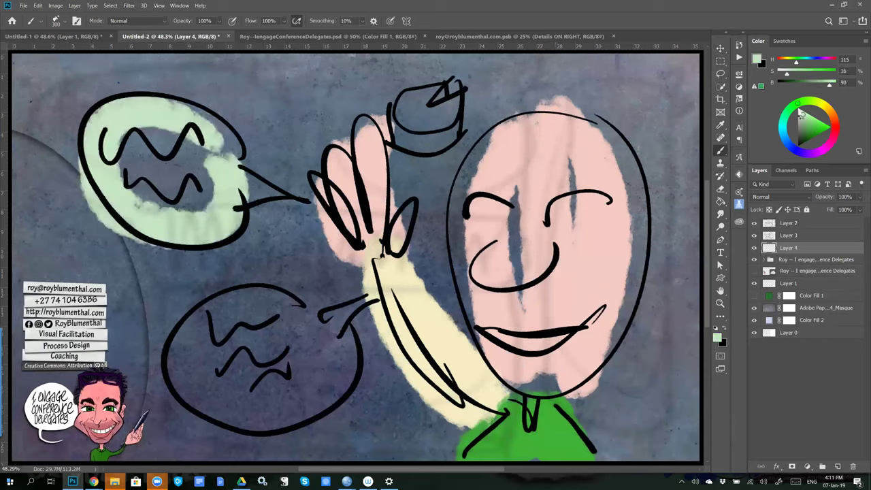
left_click(801, 113)
mouse_move(192, 187)
left_mouse_down()
mouse_move(178, 160)
mouse_move(201, 198)
left_mouse_up()
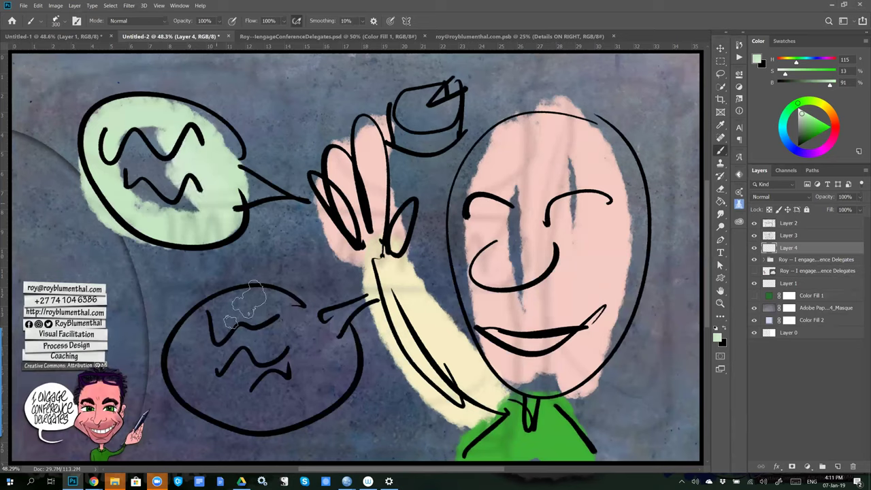
mouse_move(300, 306)
left_mouse_down()
mouse_move(204, 313)
mouse_move(191, 360)
mouse_move(292, 422)
mouse_move(340, 401)
mouse_move(355, 347)
mouse_move(334, 328)
mouse_move(294, 304)
mouse_move(217, 364)
mouse_move(265, 401)
mouse_move(320, 385)
mouse_move(314, 344)
mouse_move(282, 333)
mouse_move(245, 337)
mouse_move(243, 358)
mouse_move(279, 373)
mouse_move(306, 340)
mouse_move(314, 354)
mouse_move(300, 346)
mouse_move(359, 330)
mouse_move(374, 344)
mouse_move(350, 310)
left_mouse_up()
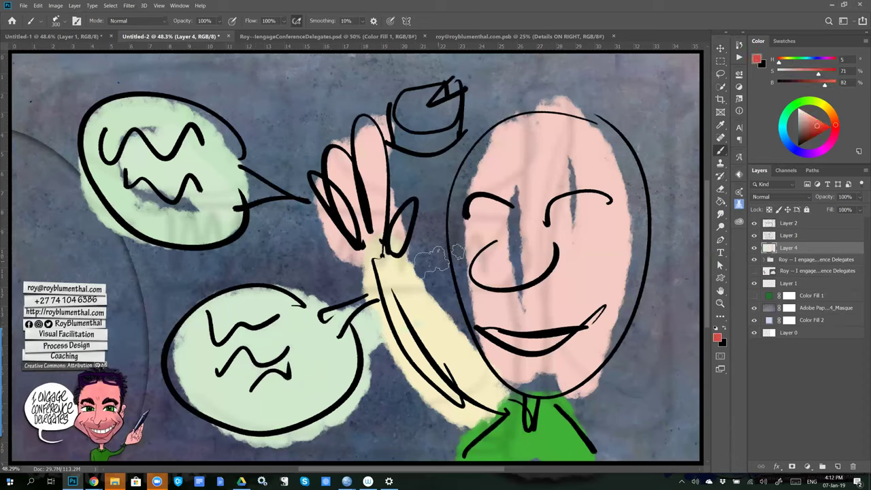
mouse_move(437, 95)
left_mouse_down()
mouse_move(416, 132)
mouse_move(439, 99)
left_mouse_up()
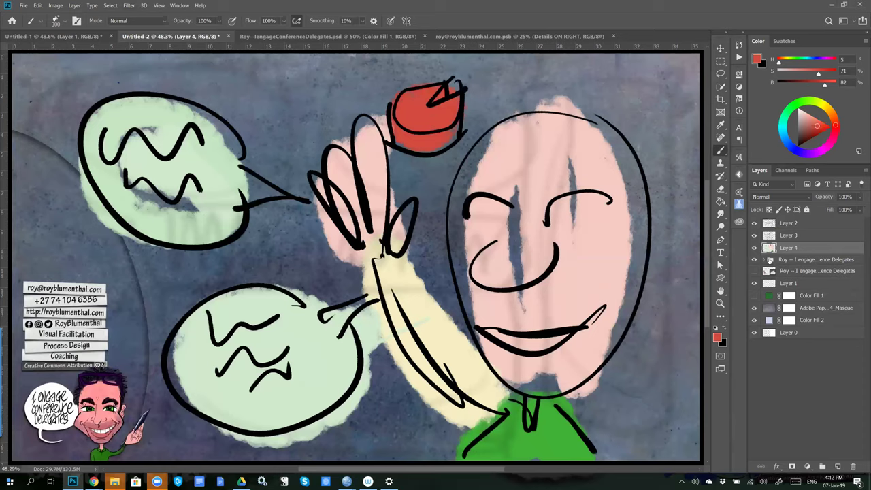
key("ctrl+shift+alt+n")
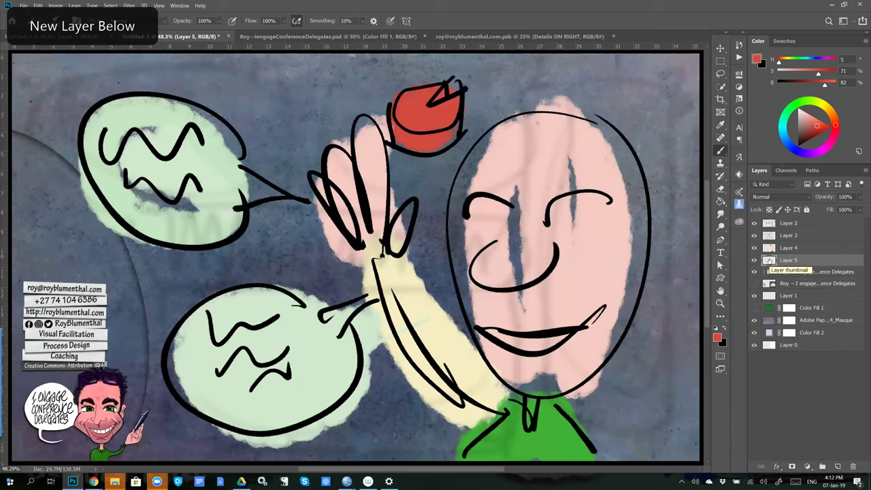
- Fill a loose lasso area around the cartoon with mid grey, then select Layers 3–5 together
key("l")
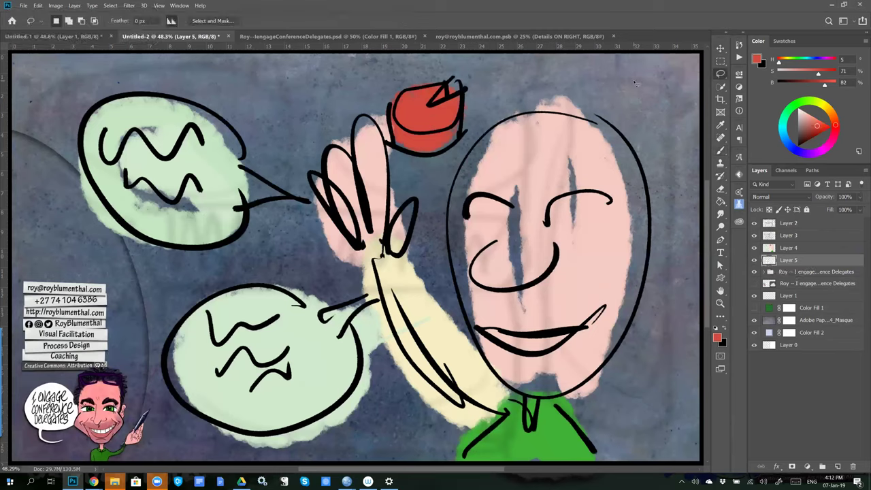
mouse_move(548, 87)
left_mouse_down()
mouse_move(194, 94)
mouse_move(83, 123)
mouse_move(47, 227)
mouse_move(217, 444)
mouse_move(529, 442)
mouse_move(636, 417)
mouse_move(672, 312)
mouse_move(670, 159)
mouse_move(639, 101)
left_mouse_up()
key("b")
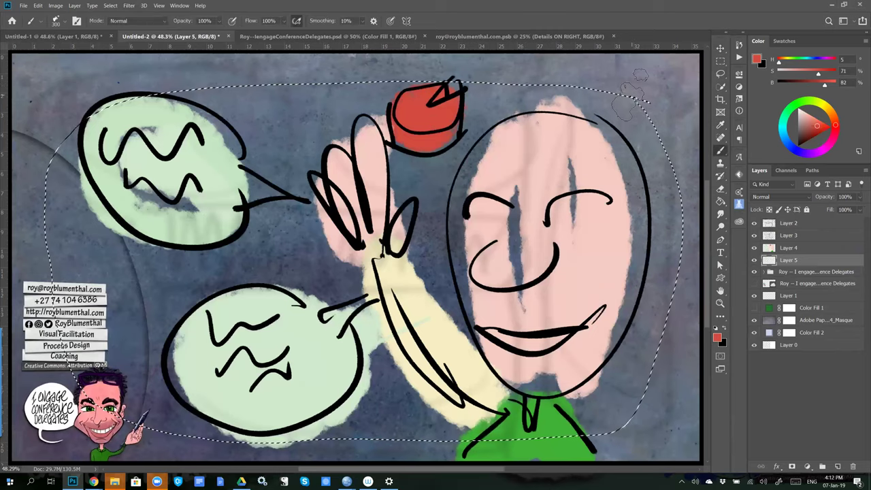
key("g")
left_click_drag(799, 112, 795, 124)
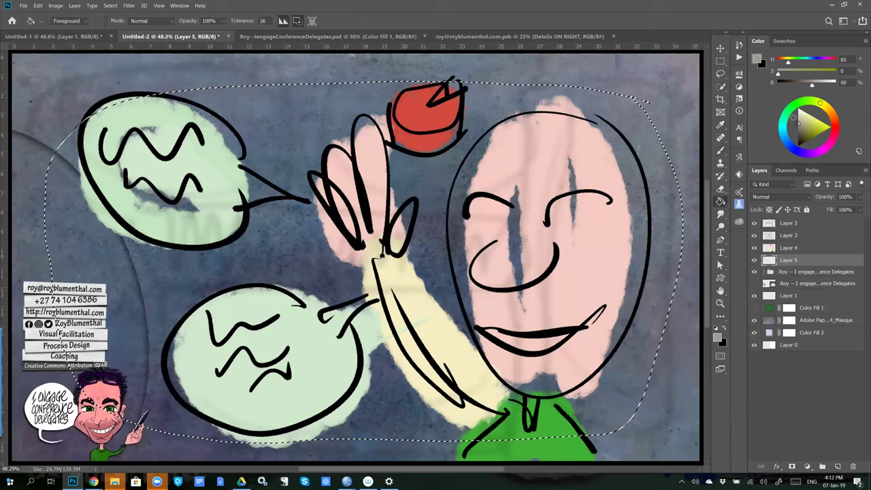
left_click(279, 244)
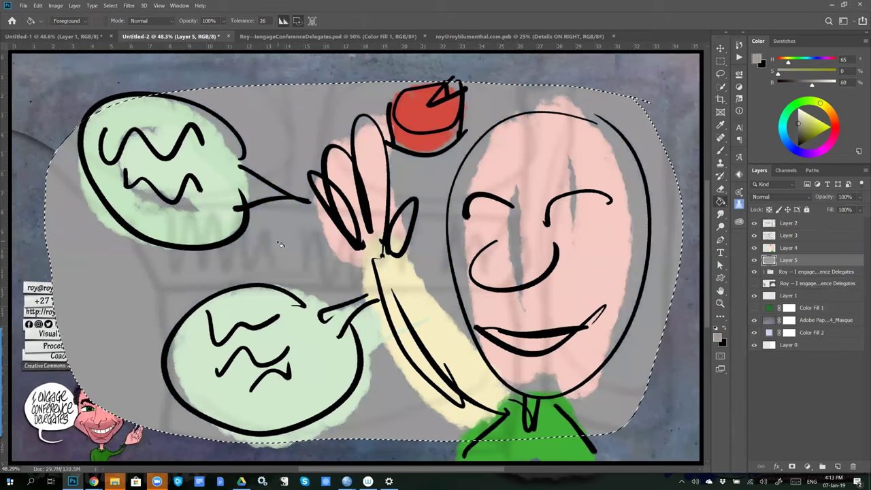
key("ctrl+d")
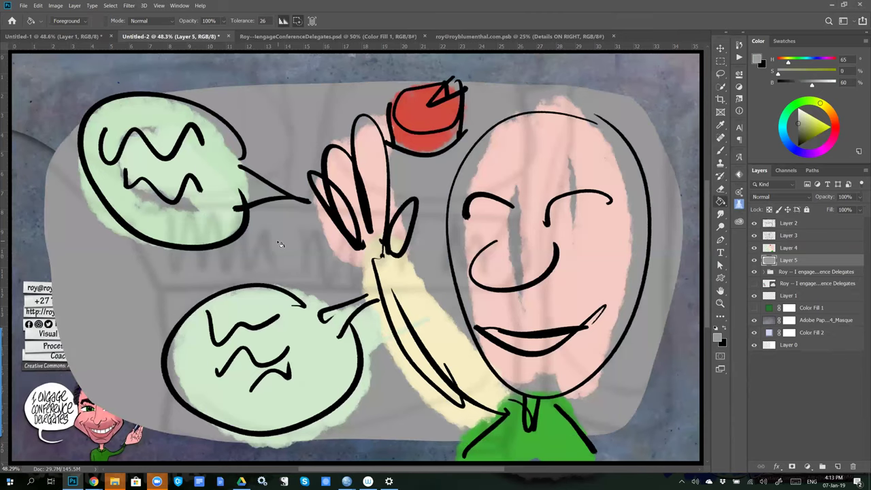
left_click(801, 236, "shift")
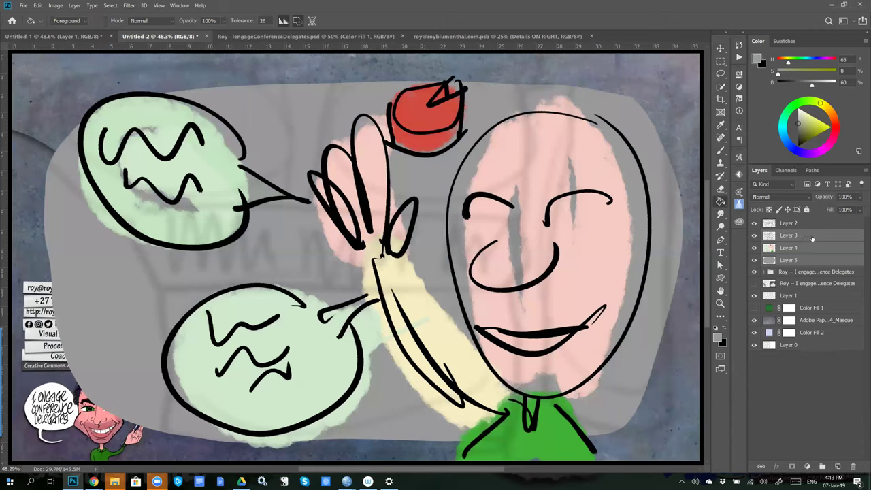
- Convert the selected Layers 3–5 into one smart object named session 1
right_click(812, 238)
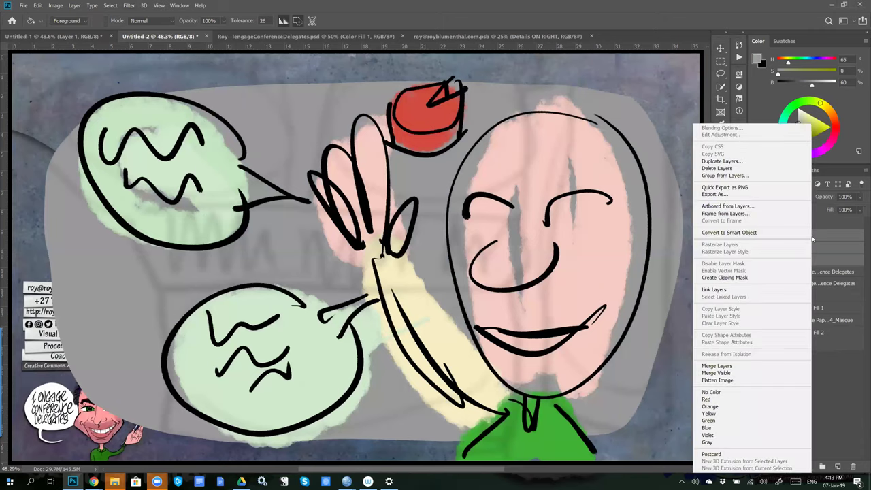
left_click(749, 233)
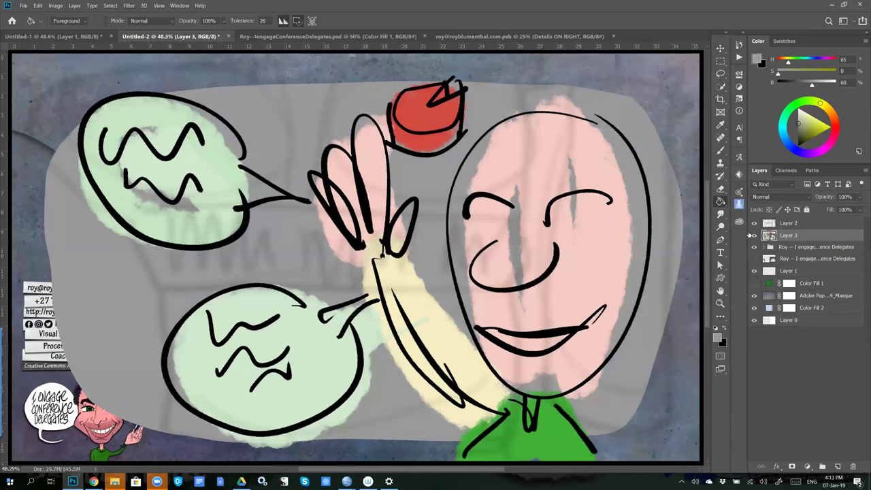
double_click(786, 235)
type("se")
key("Return")
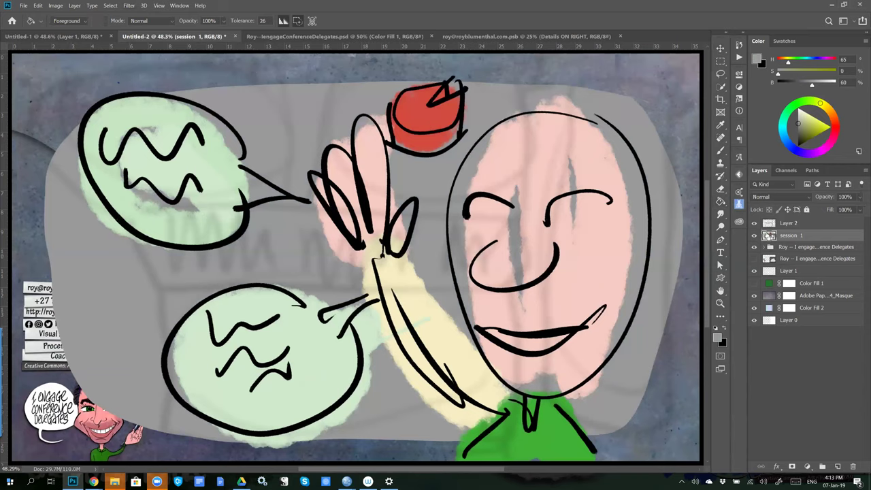
- Shrink session 1 into the slide's top-left corner and hide it
key("ctrl+t")
left_click_drag(681, 460, 268, 211)
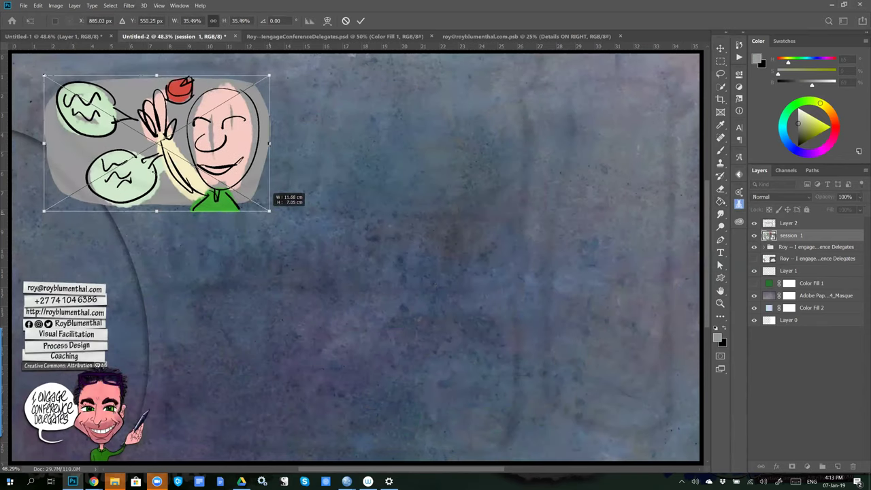
left_click_drag(161, 175, 167, 170)
key("Return")
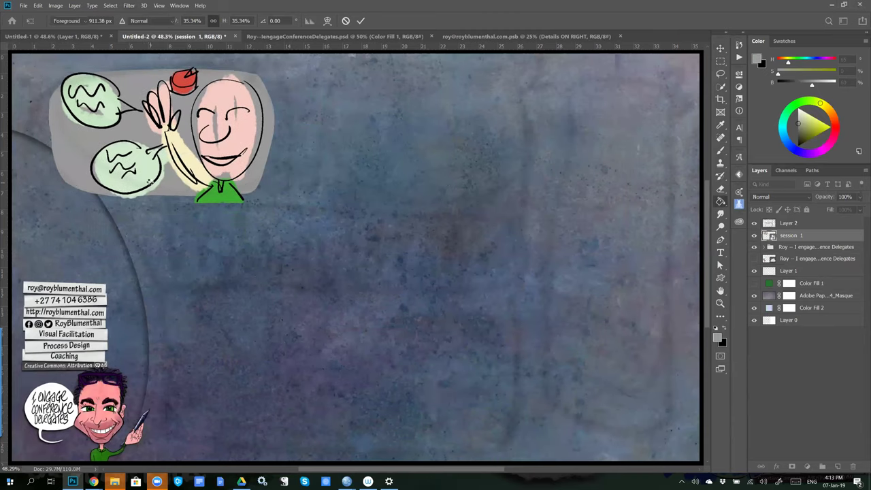
key("g")
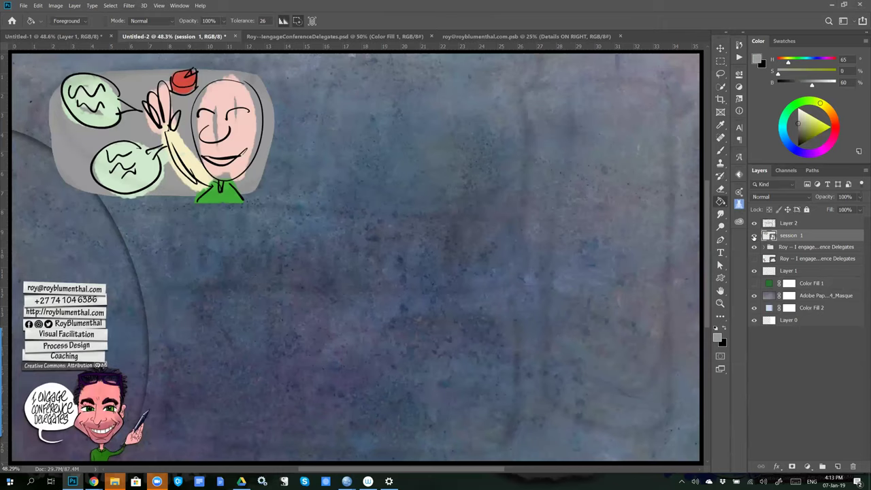
left_click(755, 234)
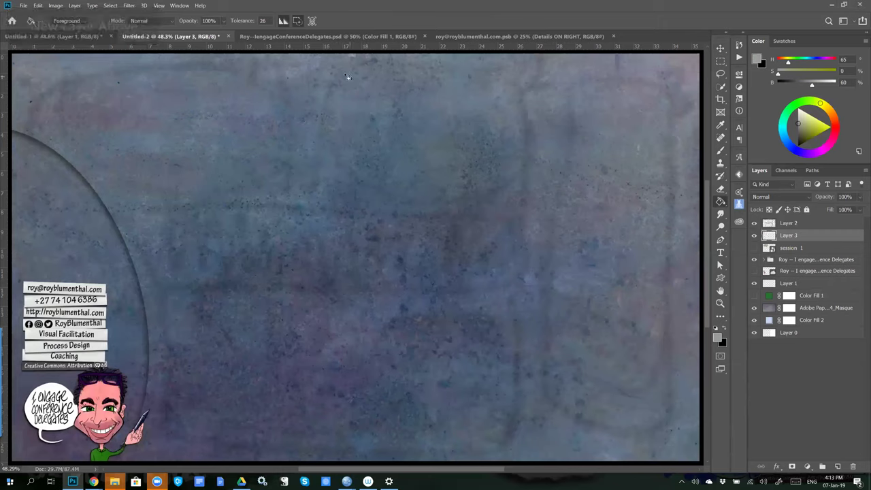
- Draw a black rounded speech-bubble outline and enlarge it toward the slide centre
key("b")
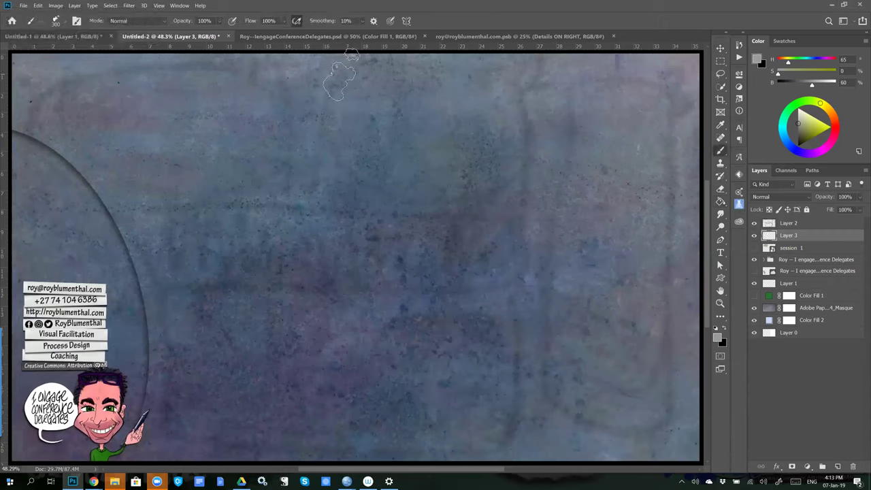
key("d")
mouse_move(336, 71)
left_mouse_down()
mouse_move(337, 180)
mouse_move(480, 204)
mouse_move(531, 103)
mouse_move(387, 66)
mouse_move(348, 73)
left_mouse_up()
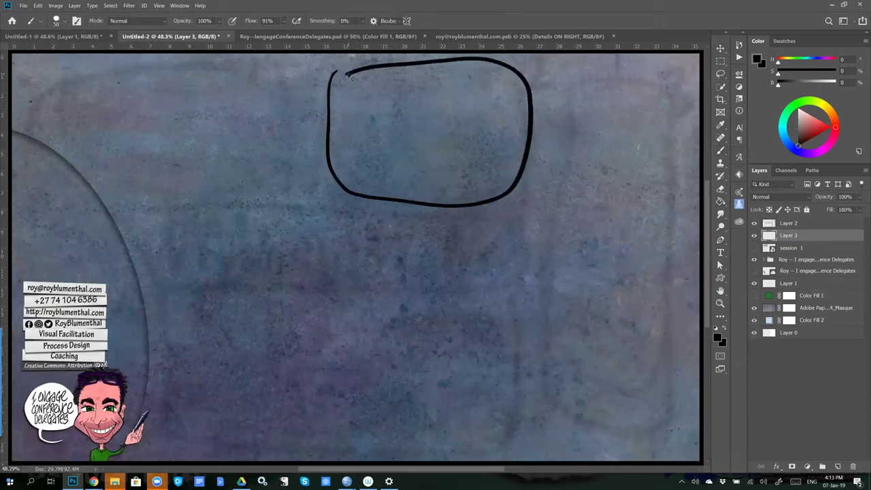
key("ctrl+t")
left_click_drag(324, 213, 58, 415)
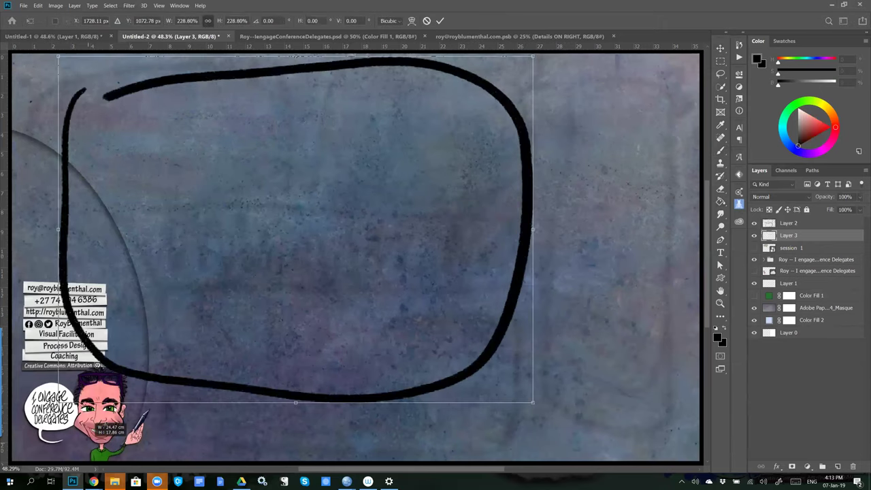
mouse_move(219, 284)
left_mouse_down()
mouse_move(318, 314)
mouse_move(340, 292)
mouse_move(317, 306)
left_mouse_up()
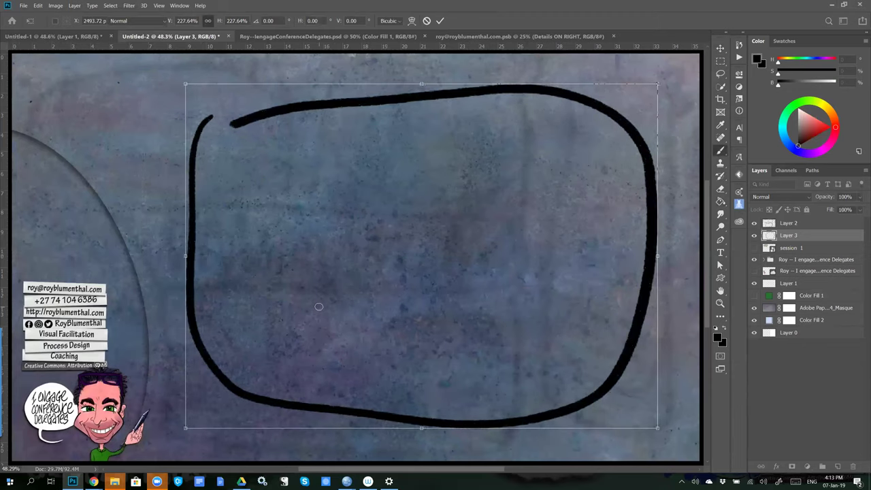
key("Return")
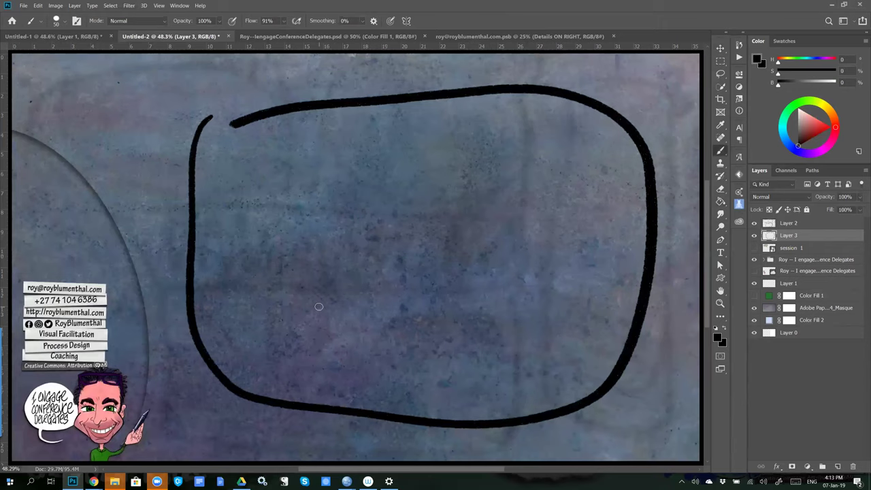
- Close the bubble's top-left gap, fill it bright green, and add a new layer above
left_click_drag(201, 120, 254, 111)
left_click(794, 105)
left_click_drag(810, 129, 817, 122)
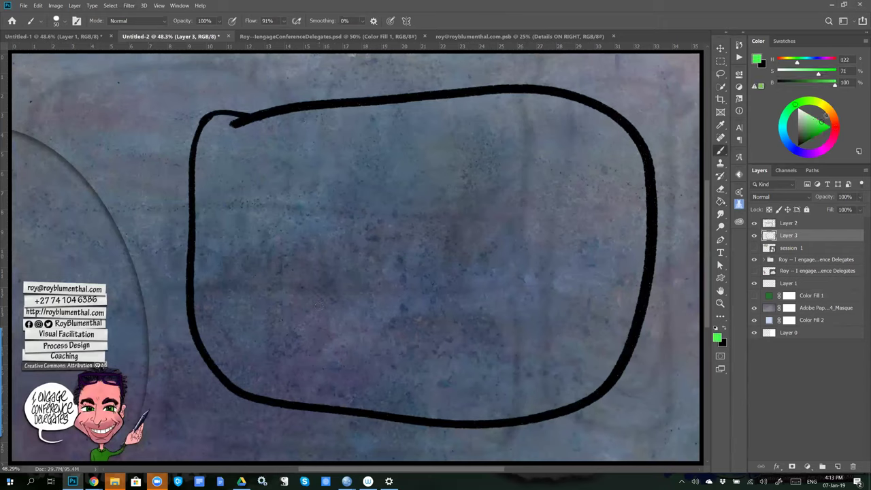
key("g")
left_click(315, 218)
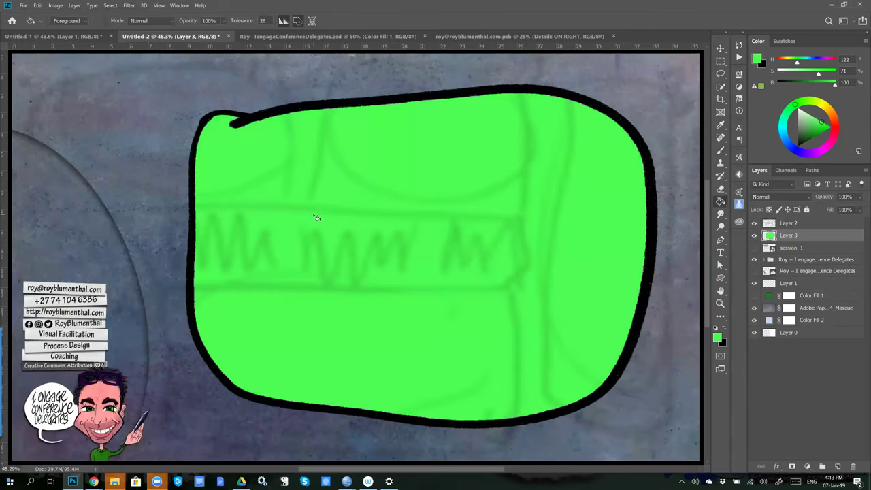
key("ctrl+shift+alt+n")
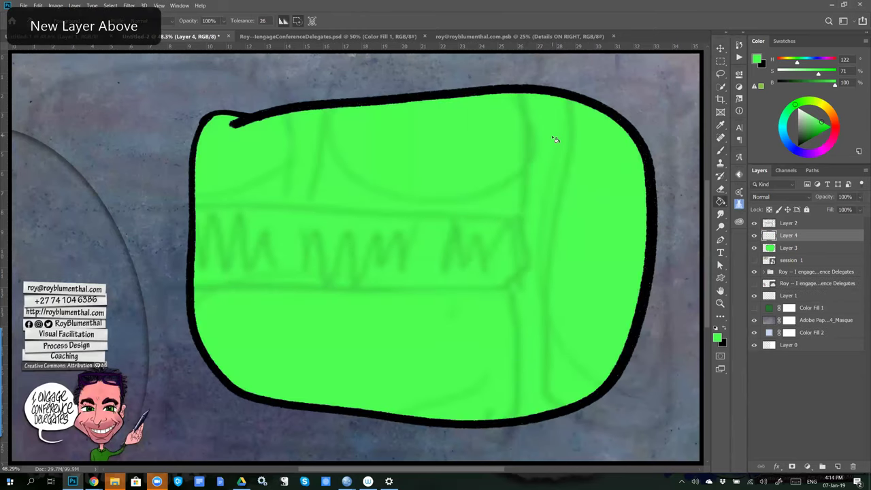
- Sketch a smiling face, speech tail, large ellipse and second face in black on Layer 4
key("d")
key("b")
mouse_move(302, 91)
left_mouse_down()
mouse_move(286, 78)
mouse_move(236, 305)
mouse_move(353, 105)
mouse_move(246, 99)
left_mouse_up()
left_click_drag(368, 164, 264, 222)
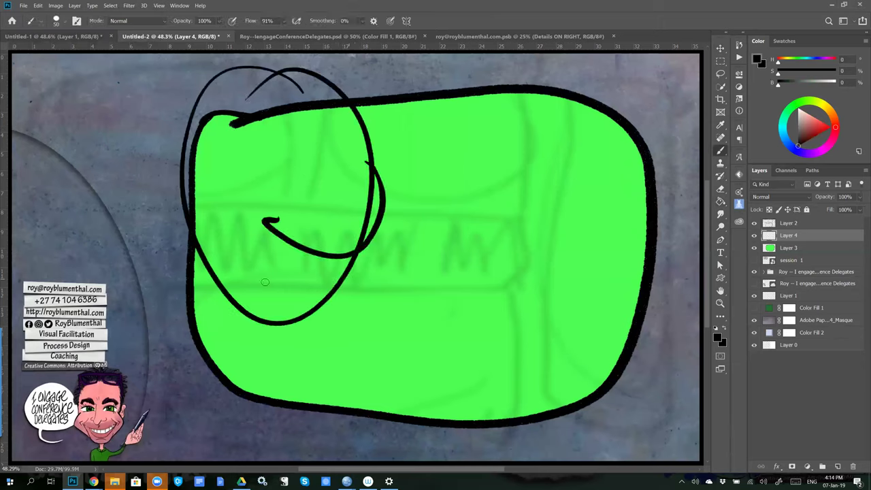
left_click_drag(255, 274, 353, 280)
left_click_drag(282, 147, 241, 173)
left_click_drag(315, 146, 347, 141)
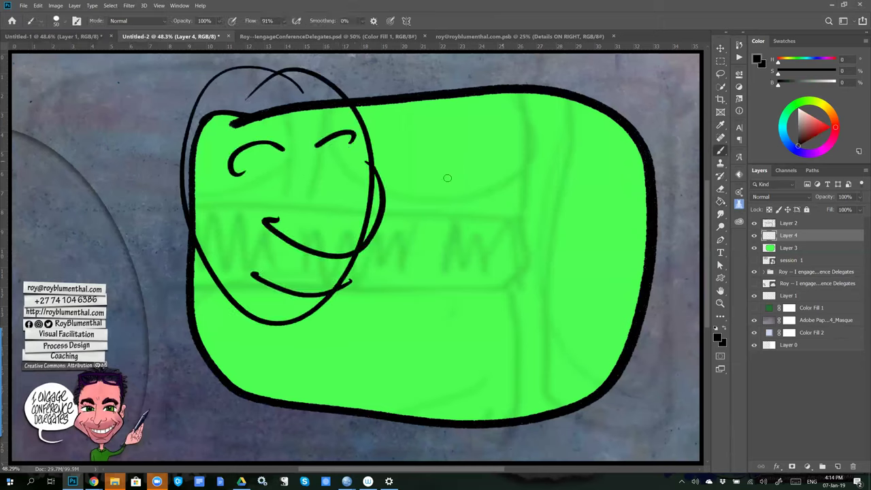
left_click_drag(448, 178, 509, 172)
left_click_drag(449, 178, 500, 202)
mouse_move(500, 162)
left_mouse_down()
mouse_move(564, 107)
mouse_move(511, 171)
left_mouse_up()
mouse_move(400, 272)
left_mouse_down()
mouse_move(501, 418)
mouse_move(485, 328)
mouse_move(400, 271)
left_mouse_up()
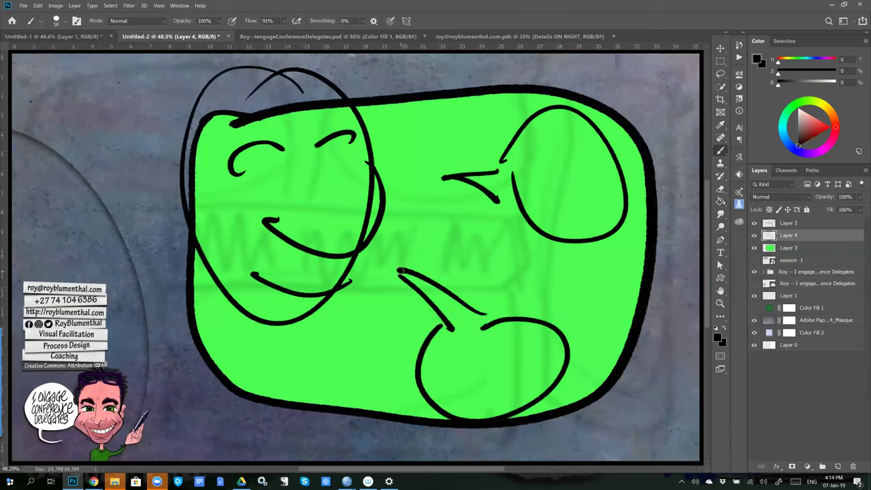
- Add a new Layer 5 beneath Layer 4 and make the painting colour white
left_click(802, 111)
key("ctrl+alt+shift+n")
key("x")
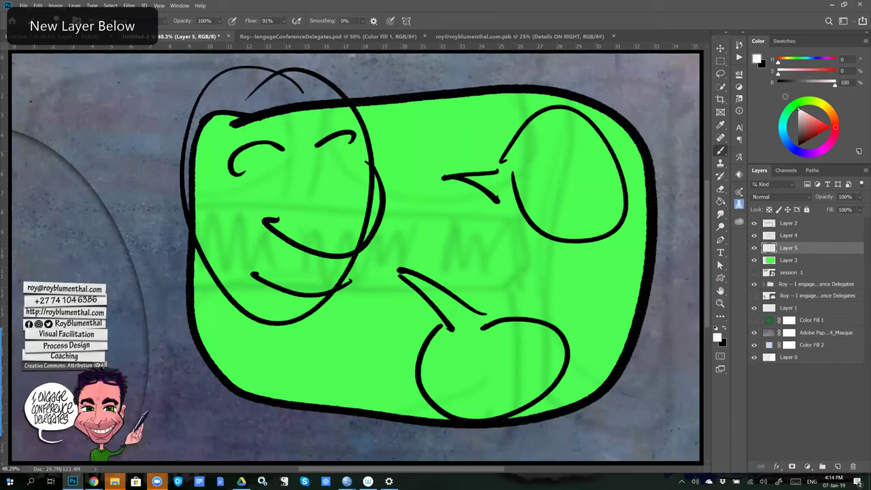
- Fill the right and bottom speech bubbles with white on Layer 5
key("l")
mouse_move(543, 117)
left_mouse_down()
mouse_move(445, 176)
mouse_move(616, 245)
mouse_move(544, 119)
left_mouse_up()
mouse_move(407, 278)
left_mouse_down()
mouse_move(433, 413)
mouse_move(536, 328)
mouse_move(398, 272)
left_mouse_up()
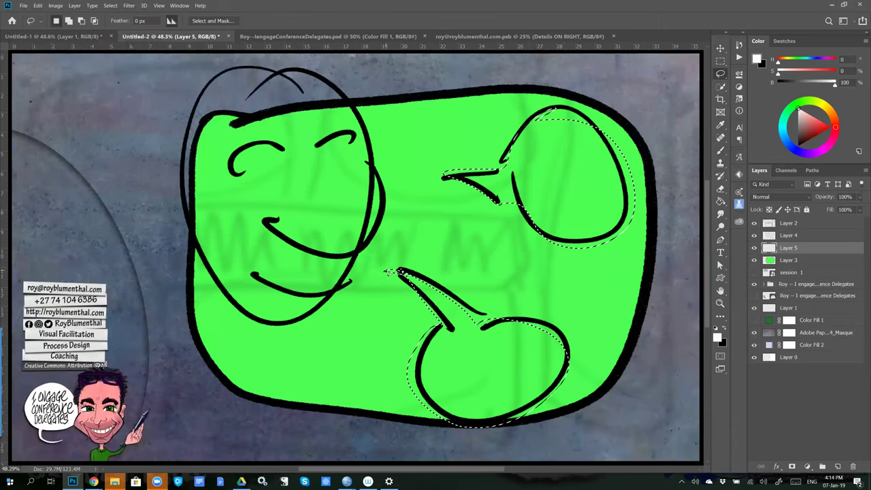
key("b")
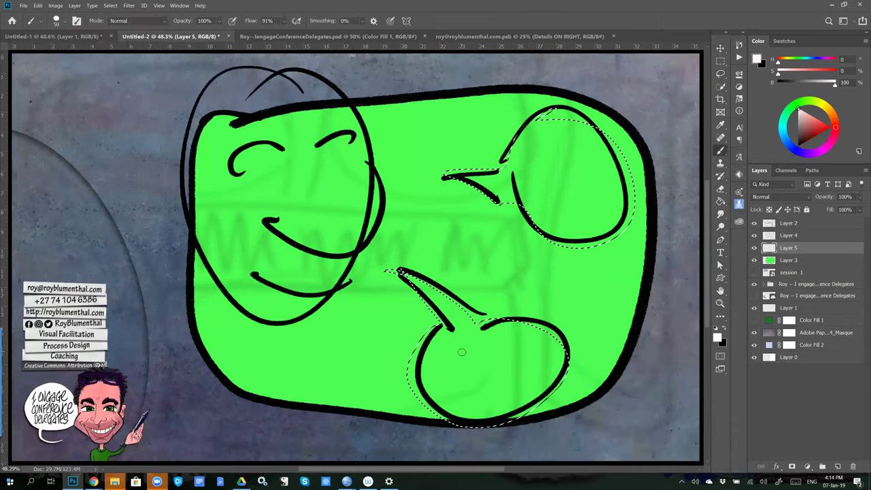
key("g")
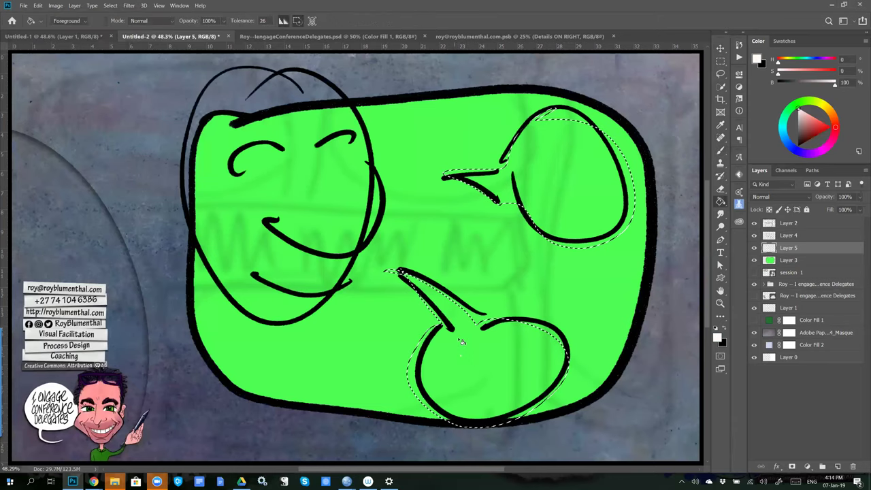
left_click(462, 348)
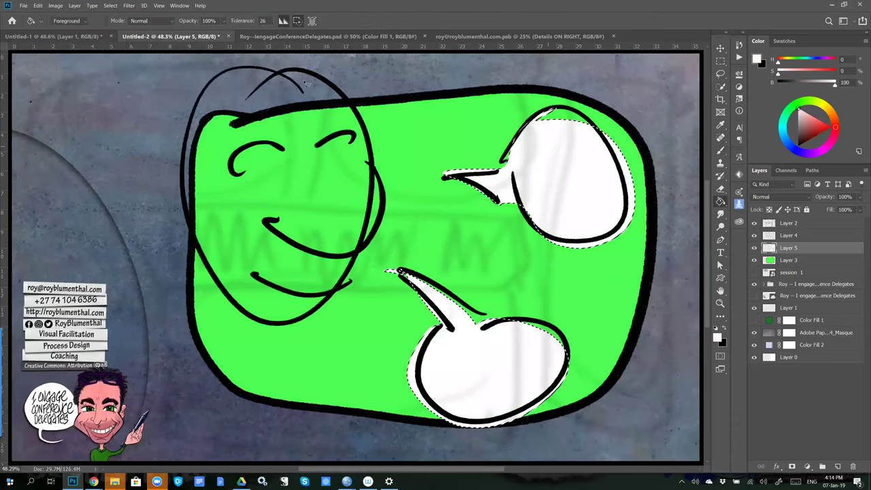
key("ctrl+d")
- Fill the left face brown, then select Layers 3, 4 and 5 together
key("l")
left_click_drag(309, 73, 286, 334)
mouse_move(375, 161)
left_mouse_down()
mouse_move(357, 112)
mouse_move(310, 75)
left_mouse_up()
key("g")
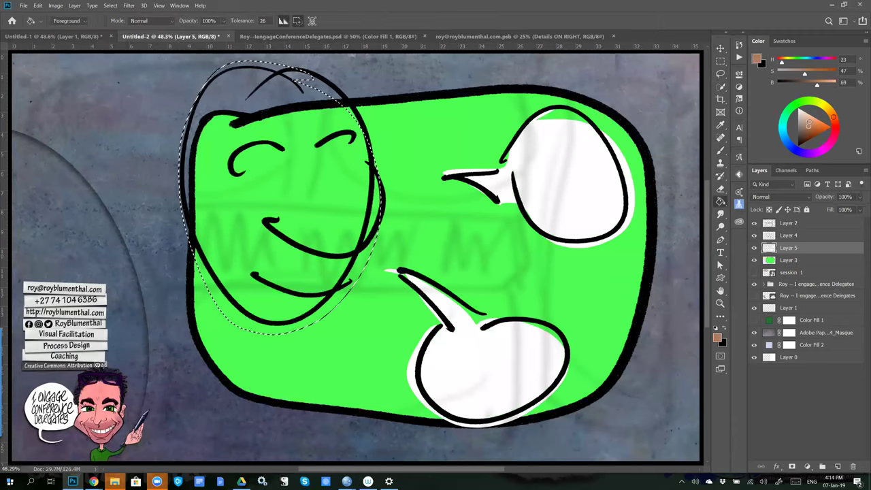
left_click(298, 198)
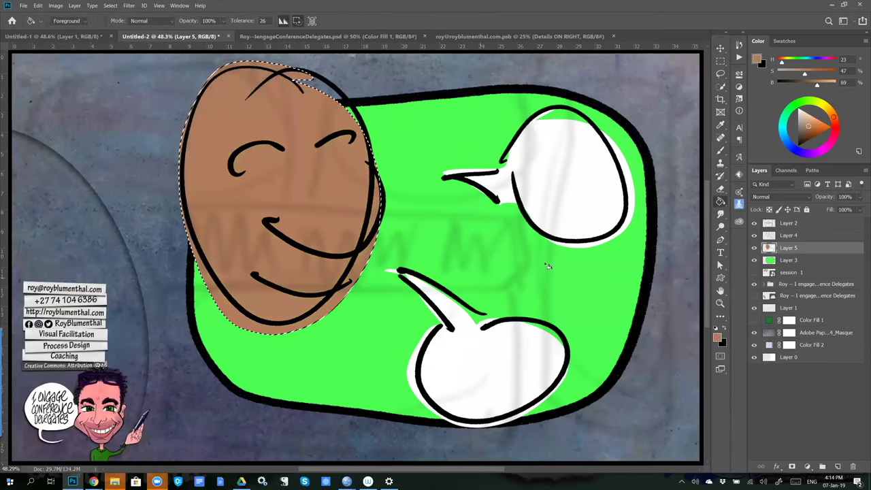
left_click(799, 259)
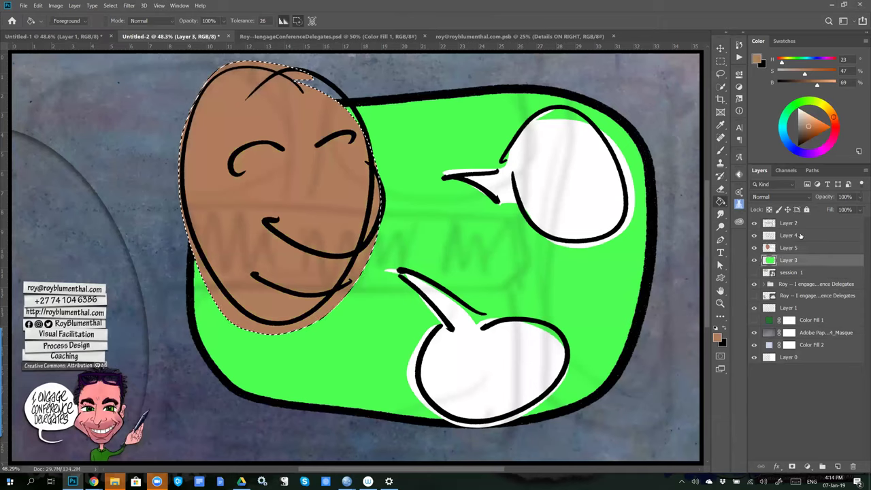
left_click(793, 235, "shift")
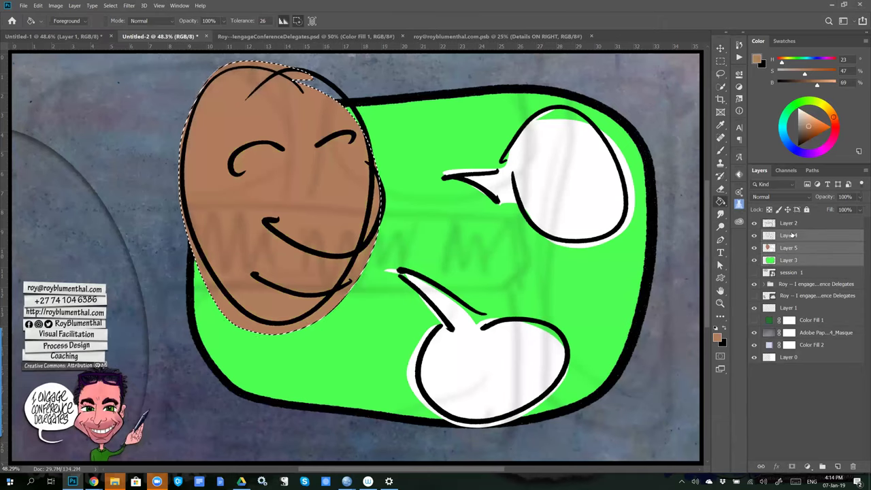
- Deselect and convert Layers 3–5 into a smart object named session 2
key("ctrl+d")
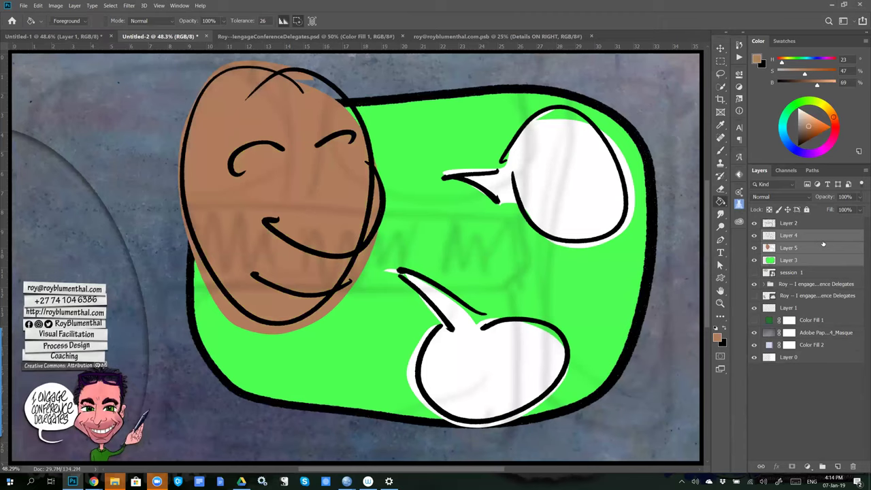
right_click(823, 244)
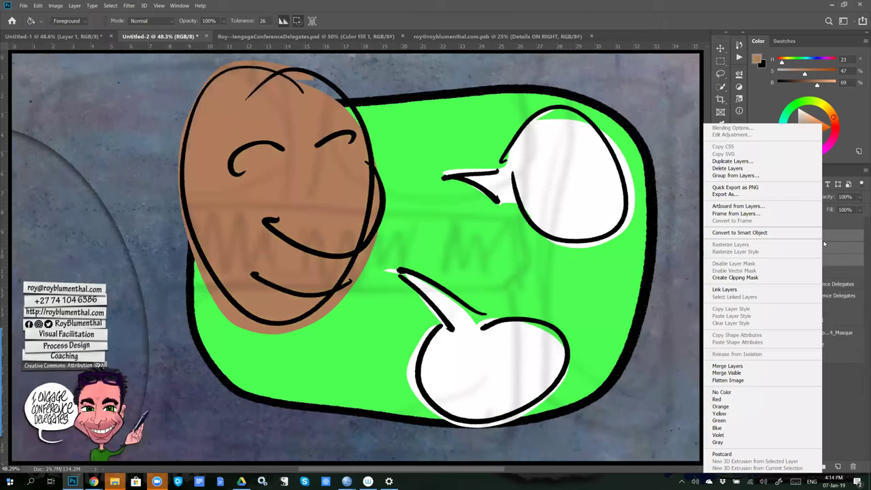
left_click(737, 232)
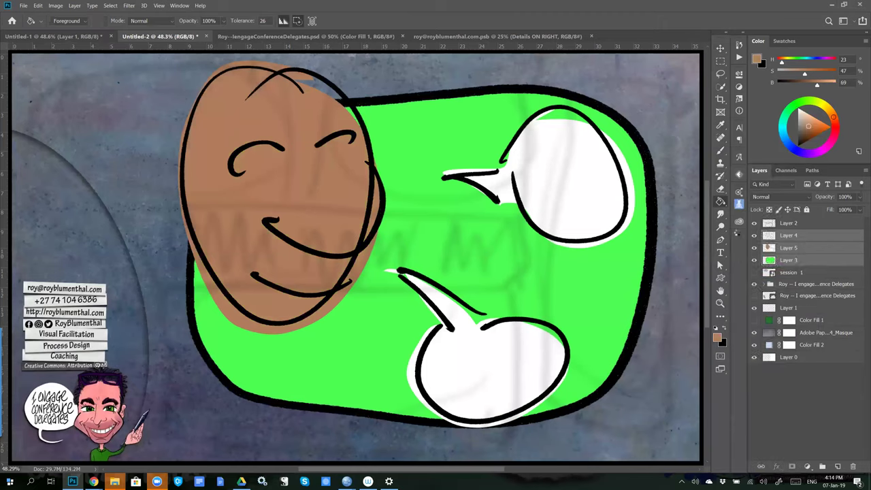
double_click(790, 235)
type("sess")
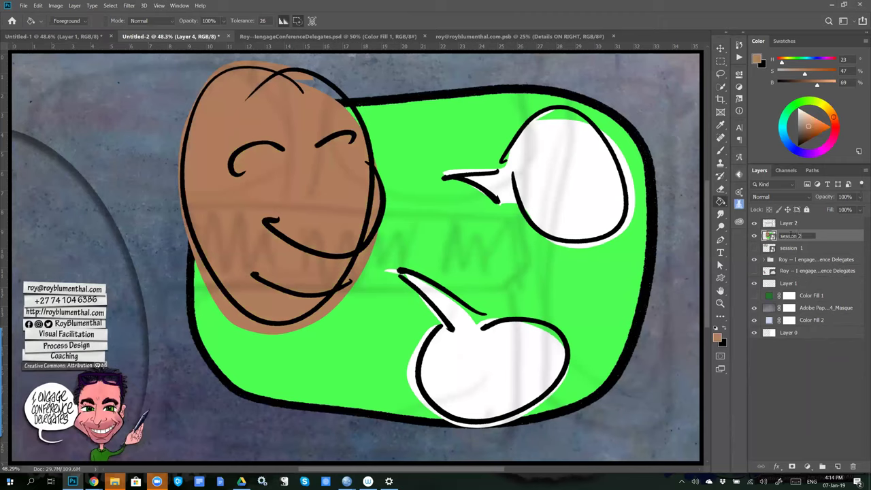
key("Return")
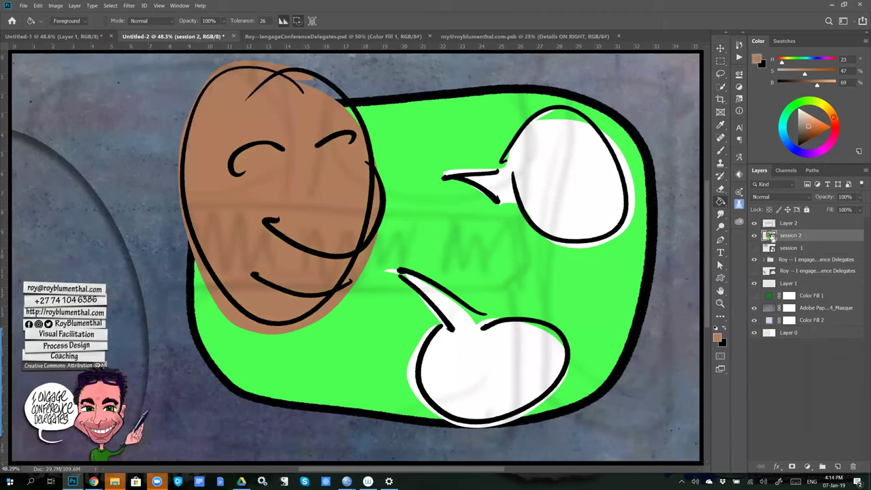
- Scale session 2 down to about 46% and place it near the slide's top centre
key("ctrl+t")
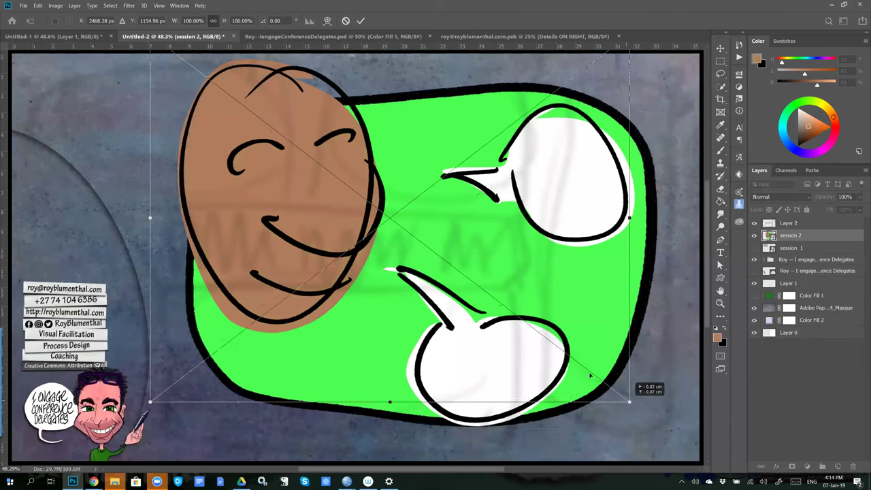
left_click_drag(591, 375, 578, 366)
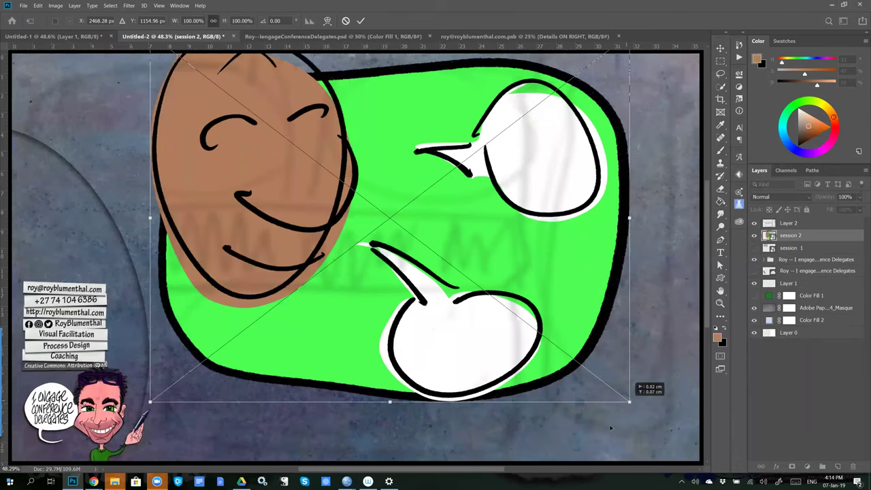
left_click_drag(611, 427, 595, 455)
left_click_drag(136, 62, 303, 192)
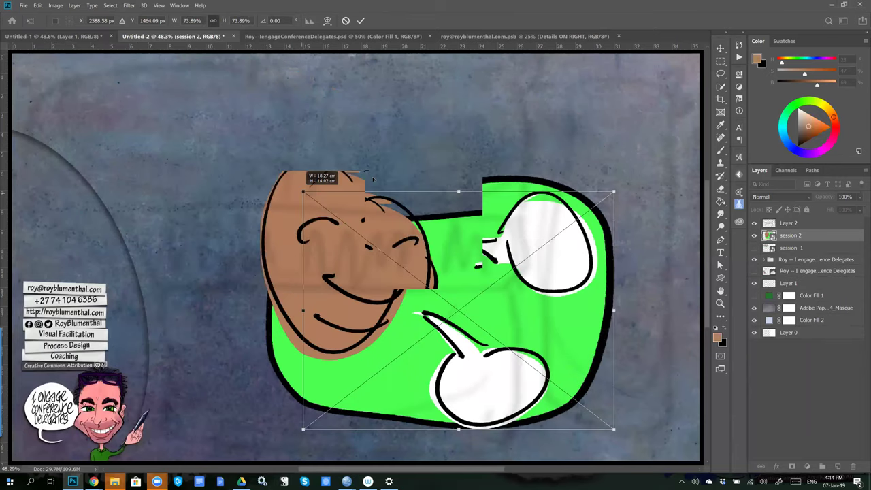
left_click_drag(303, 192, 533, 219)
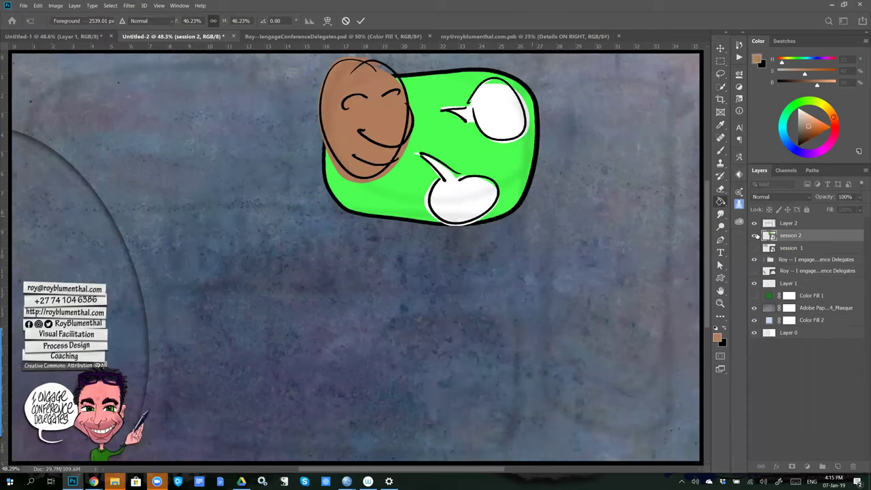
key("Return")
- Toggle layer visibility so both session 1 and session 2 cartoons show on the slide
left_click(754, 235)
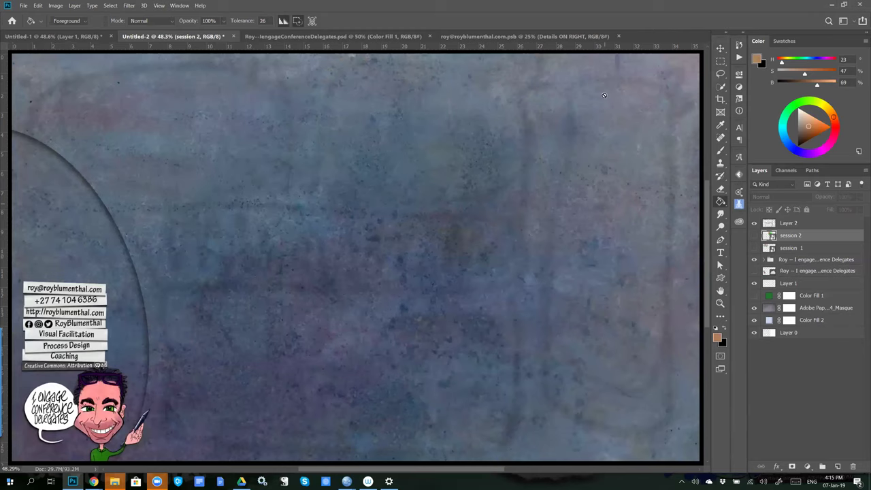
left_click(754, 237)
left_click(754, 236)
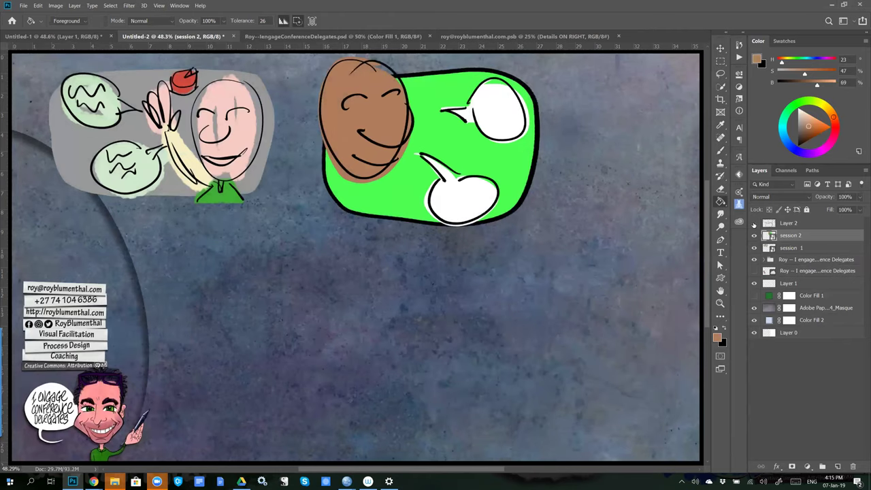
scroll(164, 117, "up", 1)
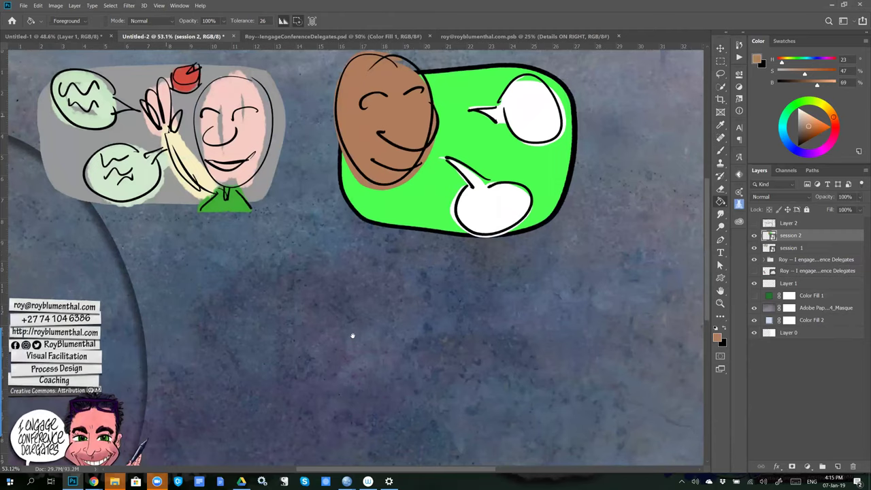
scroll(354, 335, "up", 1)
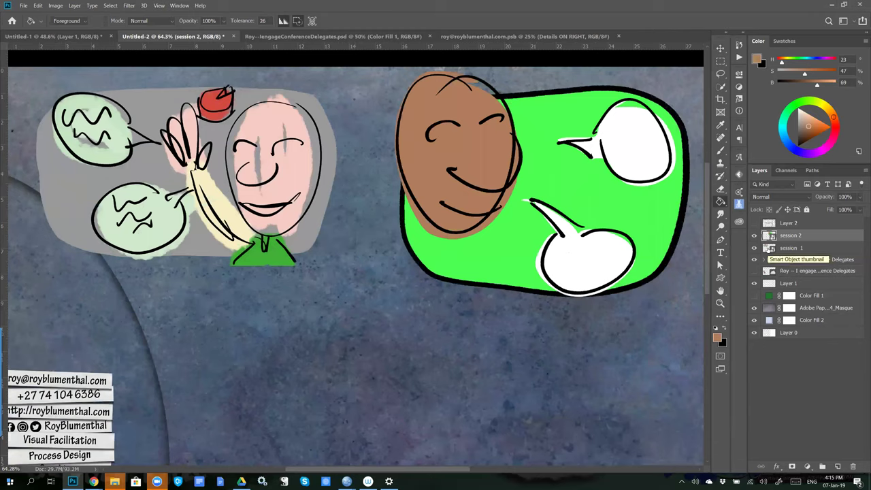
- Open session 1's contents and paint pink over the grey face and hand areas
double_click(769, 249)
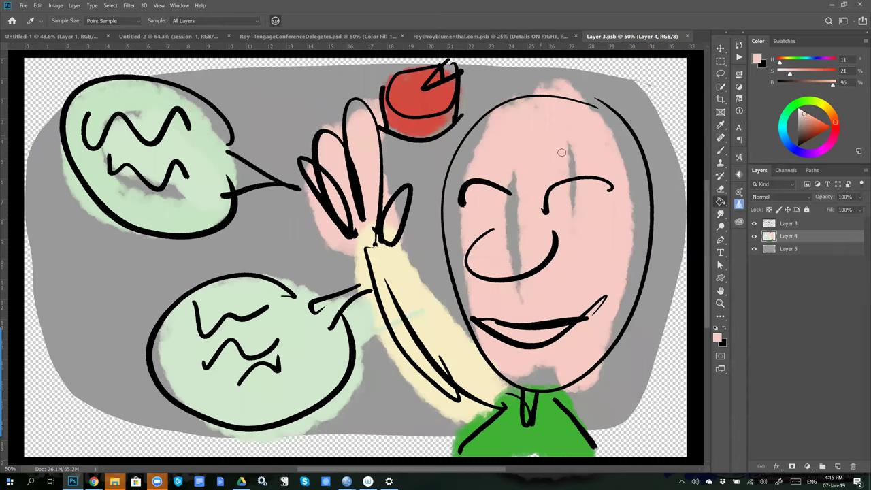
key("b")
mouse_move(515, 283)
left_mouse_down()
mouse_move(505, 176)
mouse_move(519, 287)
mouse_move(506, 204)
left_mouse_up()
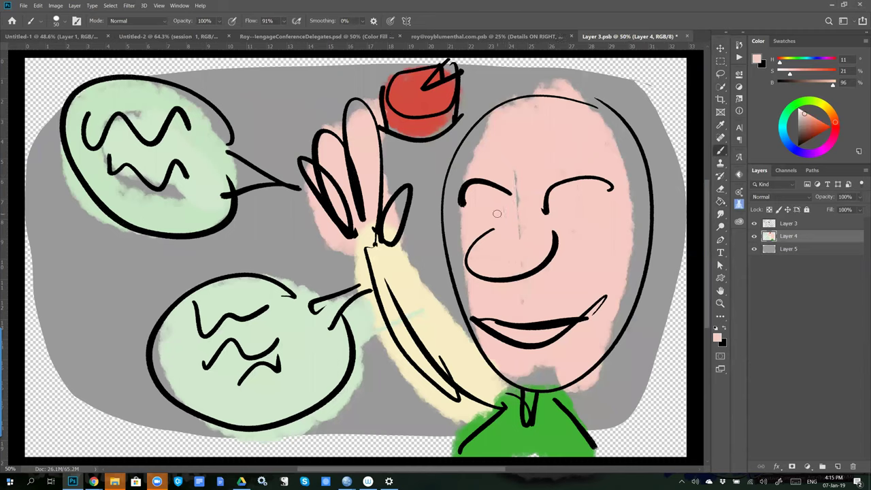
key("bracketright")
key("bracketright")
key("bracketright")
key("bracketright")
key("bracketright")
key("bracketright")
key("bracketright")
key("bracketright")
mouse_move(485, 241)
left_mouse_down()
mouse_move(518, 347)
mouse_move(560, 354)
mouse_move(606, 259)
mouse_move(583, 126)
mouse_move(629, 166)
mouse_move(604, 276)
left_mouse_up()
mouse_move(381, 224)
left_mouse_down()
mouse_move(362, 154)
mouse_move(336, 136)
mouse_move(325, 161)
left_mouse_up()
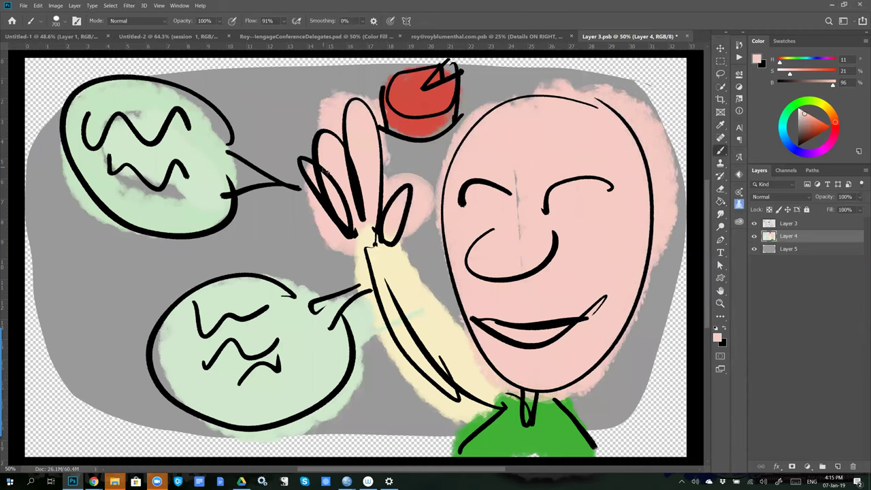
- Add a drop shadow to Layer 4, then save and close the smart object
key("F2")
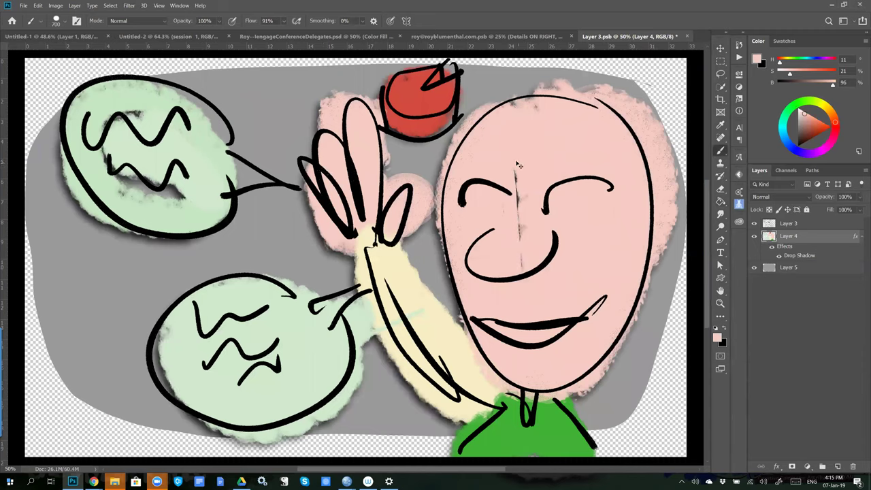
key("ctrl+s")
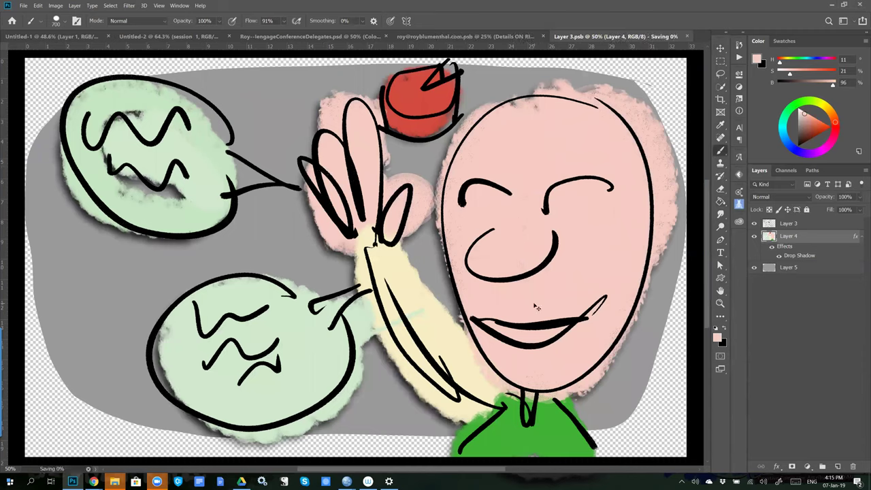
key("ctrl+w")
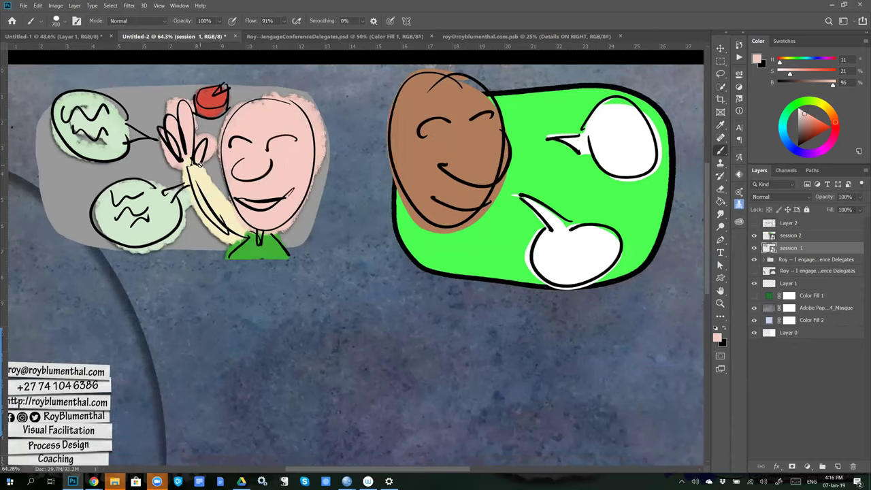
- Zoom out and reopen session 1's smart-object contents, Layer 3.psb
scroll(199, 164, "down", 2)
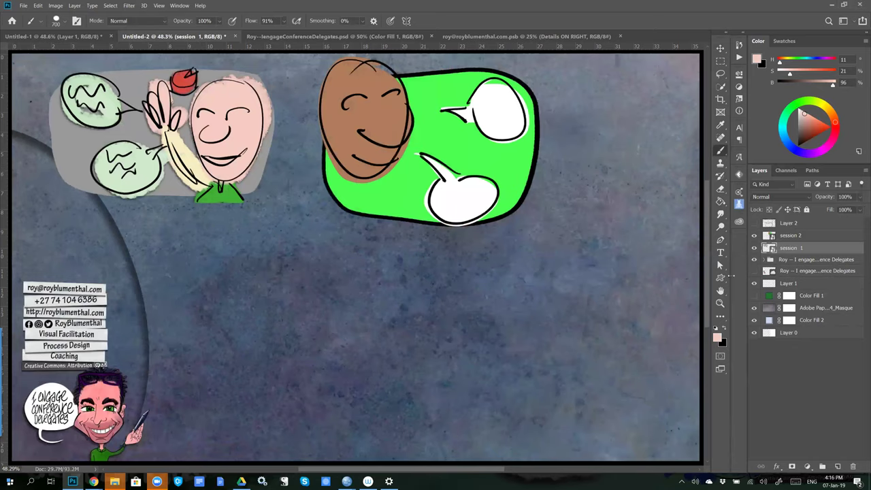
double_click(769, 248)
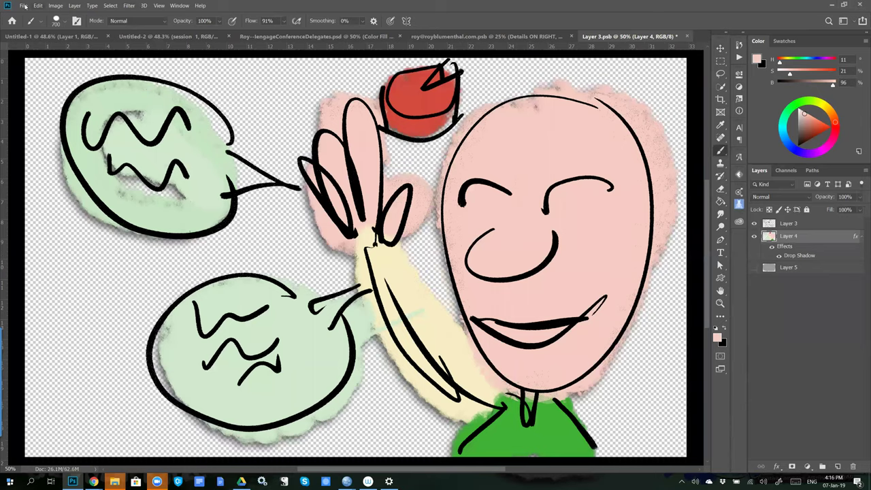
- Start an Export As for the cartoon, cancel it, then save and close Layer 3.psb
key("alt+f")
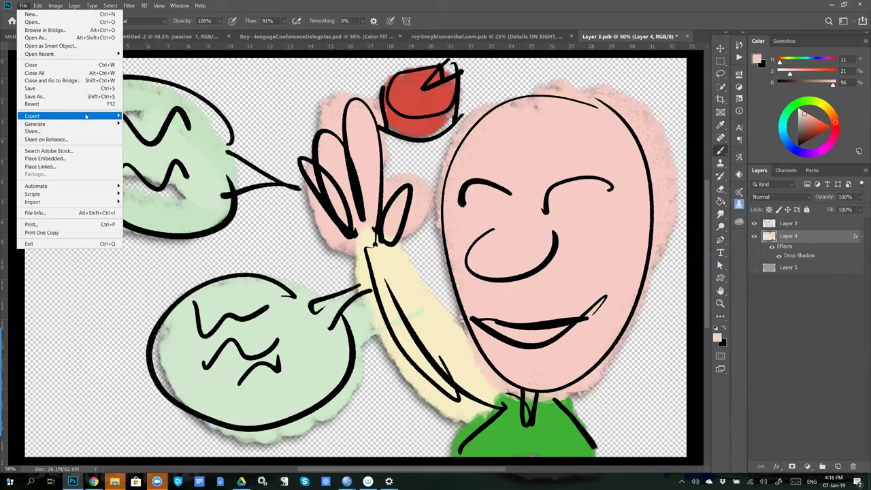
mouse_move(73, 117)
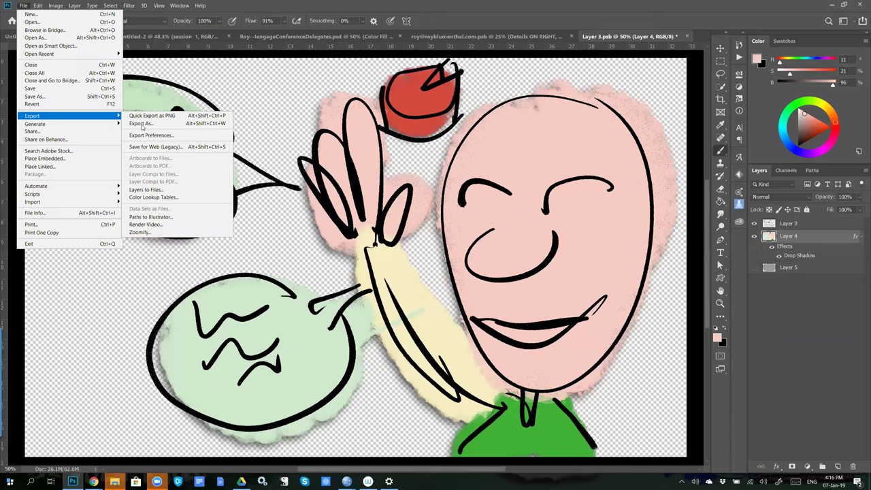
left_click(142, 125)
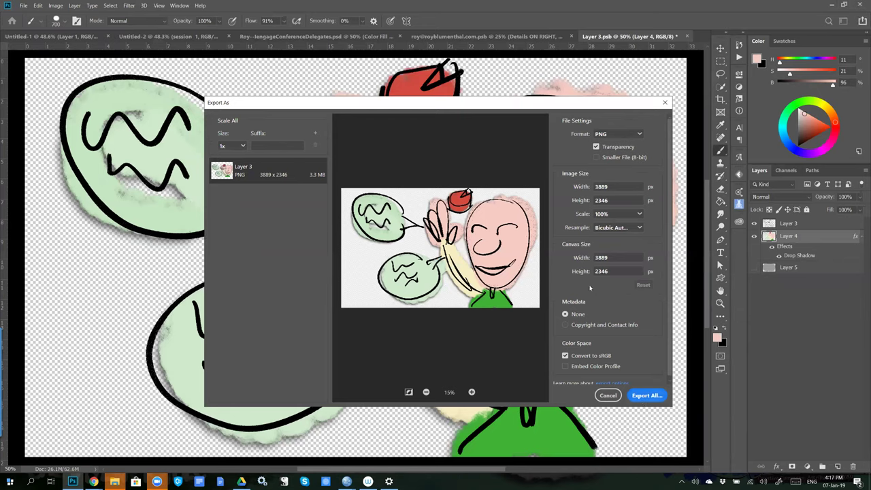
left_click(606, 395)
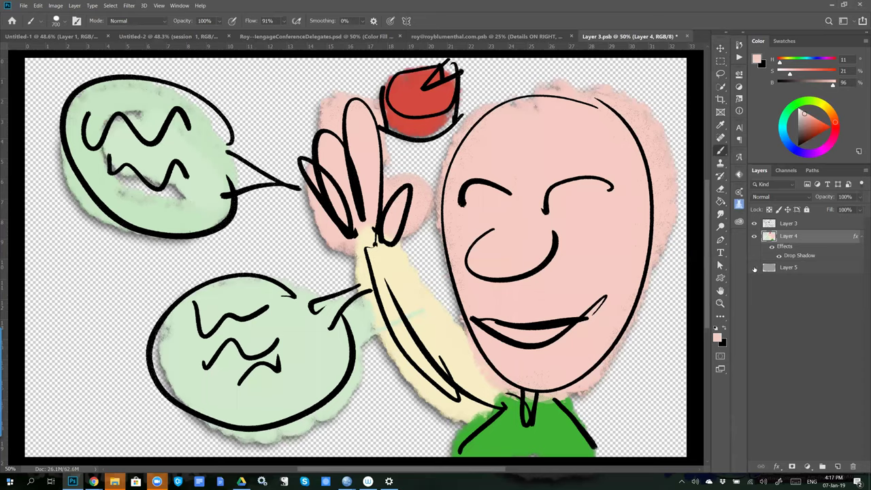
key("ctrl+s")
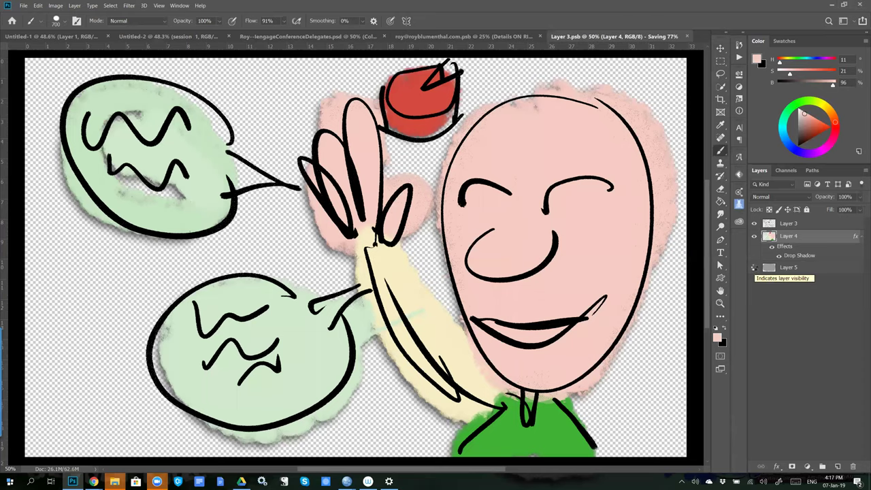
key("ctrl+w")
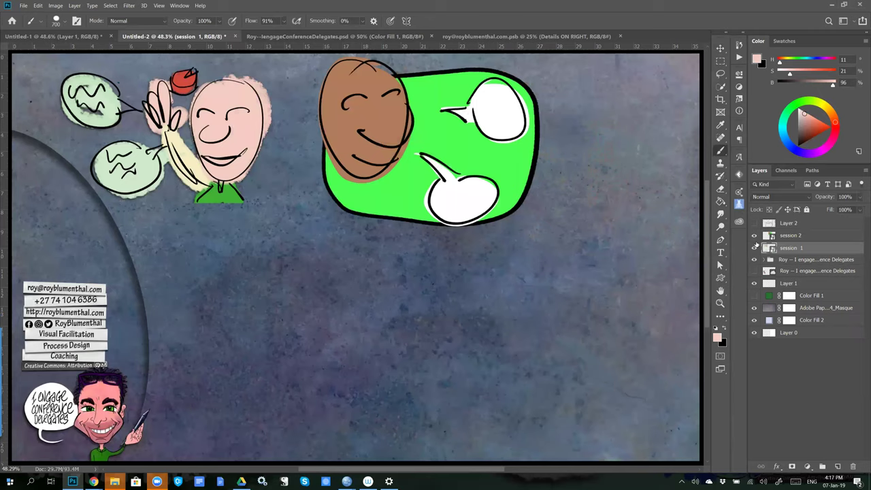
- Hide the session 2 and session 1 layers, briefly toggling Layer 2 and the Roy layer to check them
left_click(753, 235)
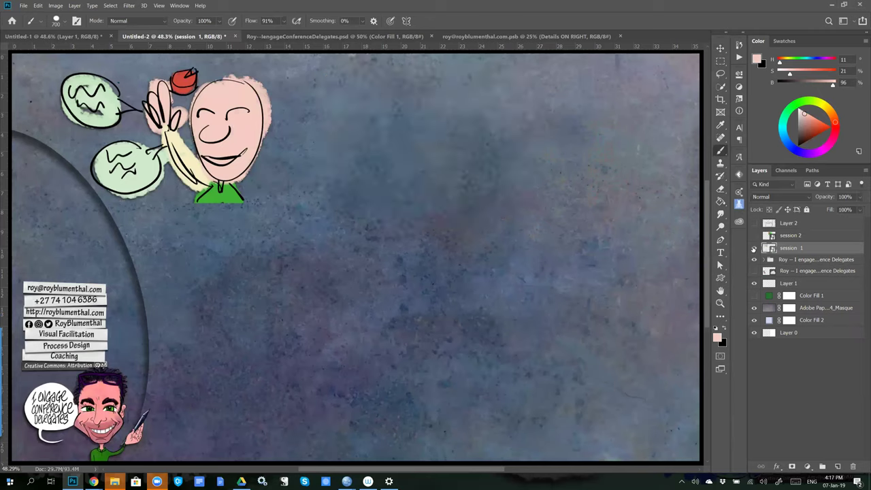
left_click(753, 248)
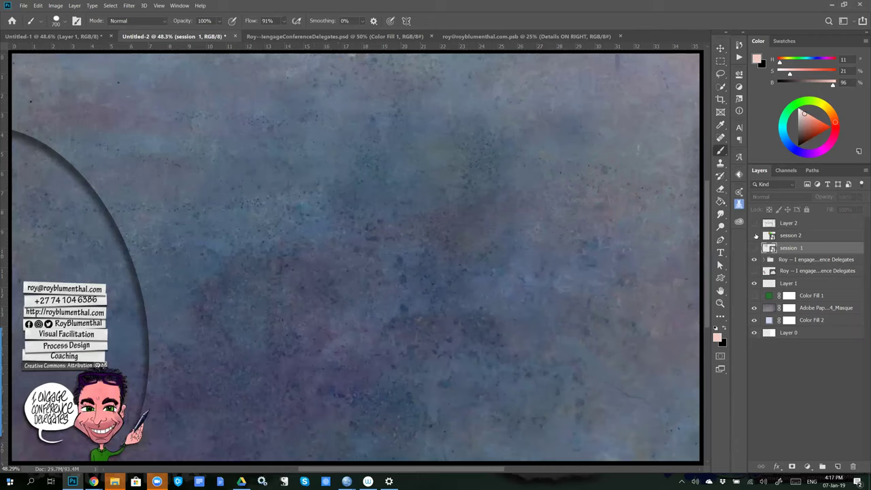
left_click(754, 224)
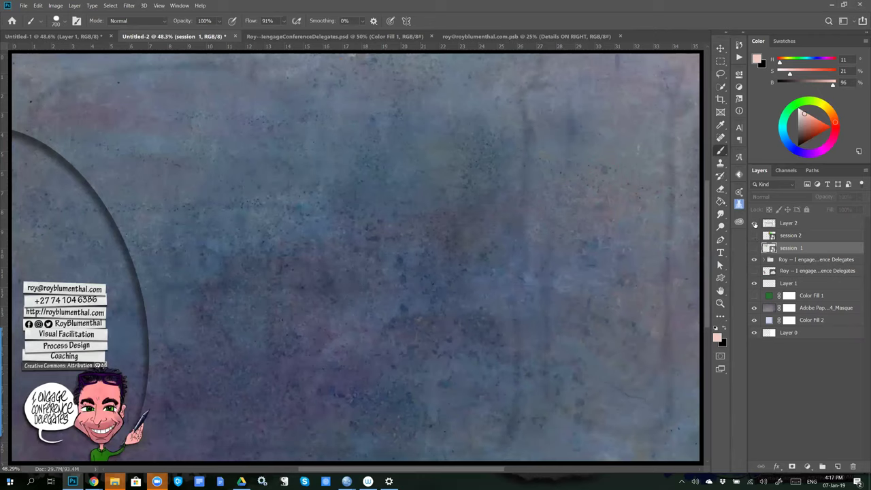
left_click(754, 224)
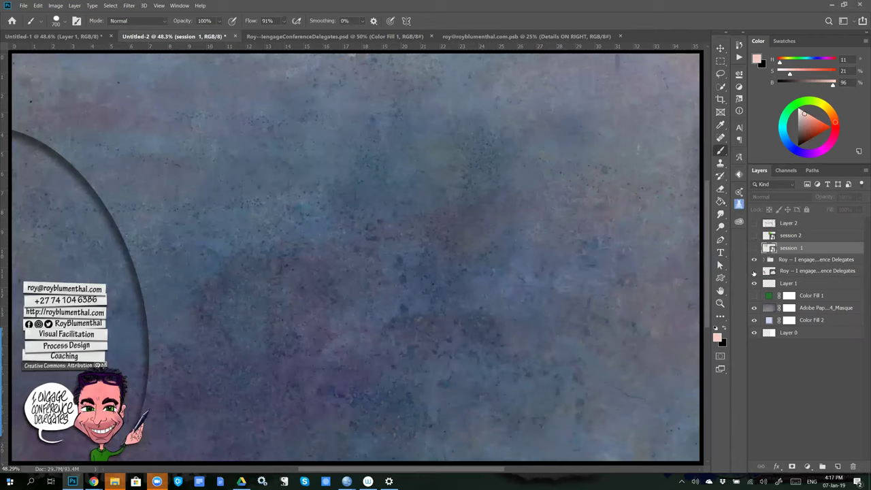
left_click(754, 270)
left_click(754, 271)
left_click(754, 295)
left_click(754, 249)
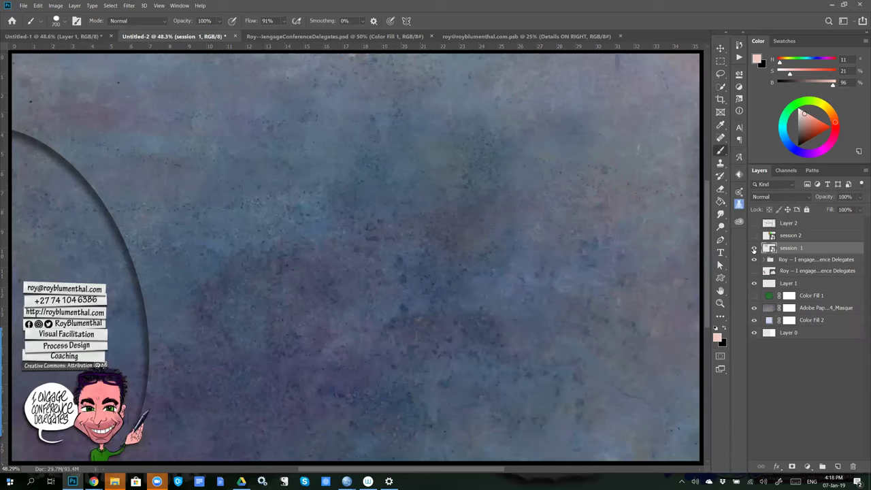
left_click(754, 249)
left_click(303, 39)
left_click(473, 36)
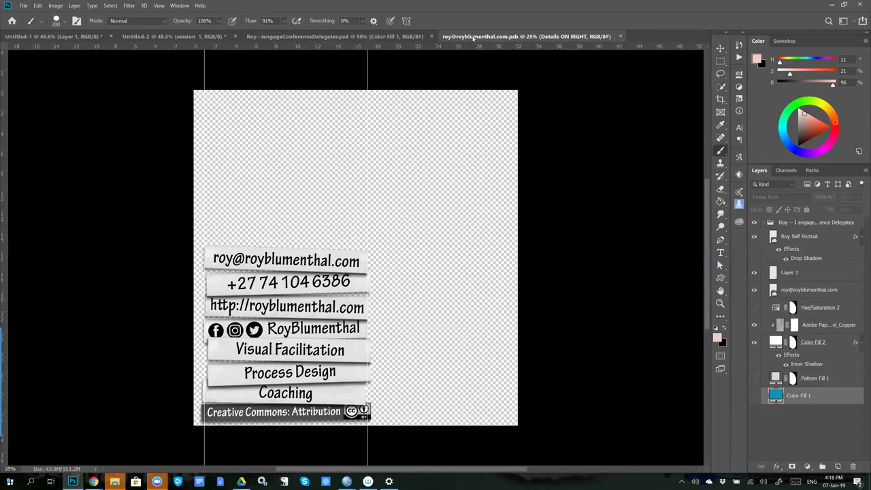
left_click(121, 36)
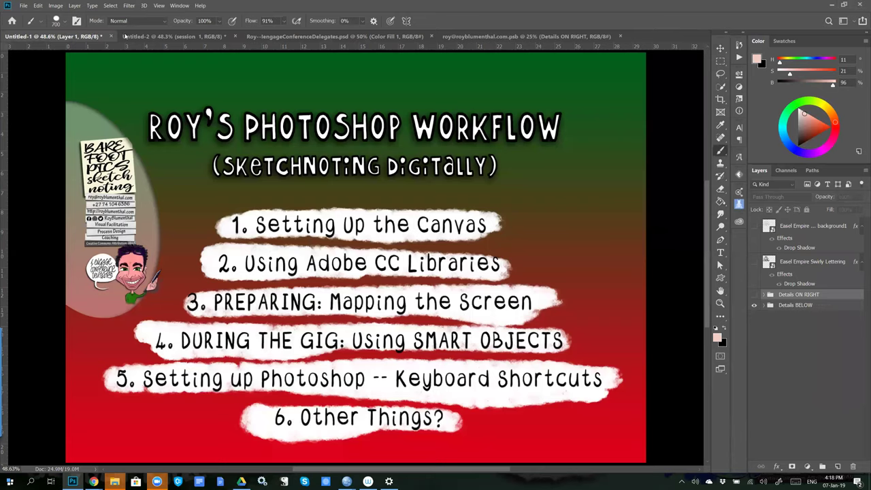
left_click(180, 38)
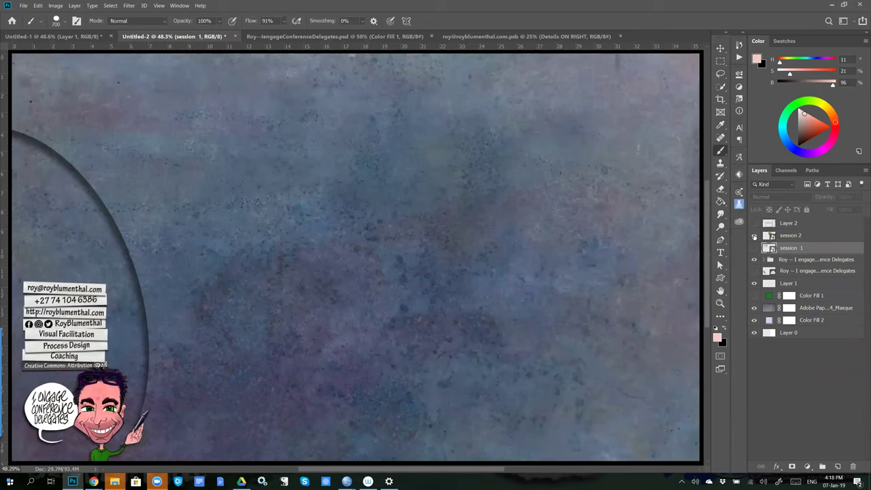
- Make session 2 and session 1 visible again and rename the session 1 layer to 'logo'
left_click(753, 236)
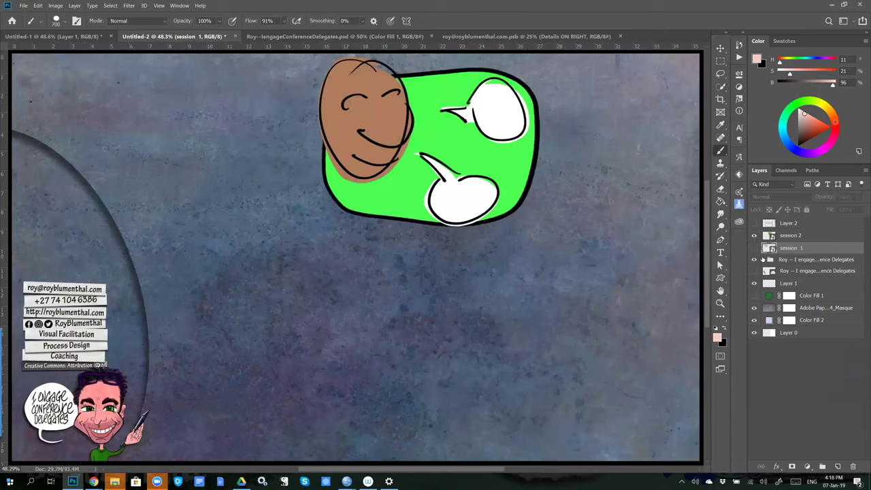
left_click(754, 249)
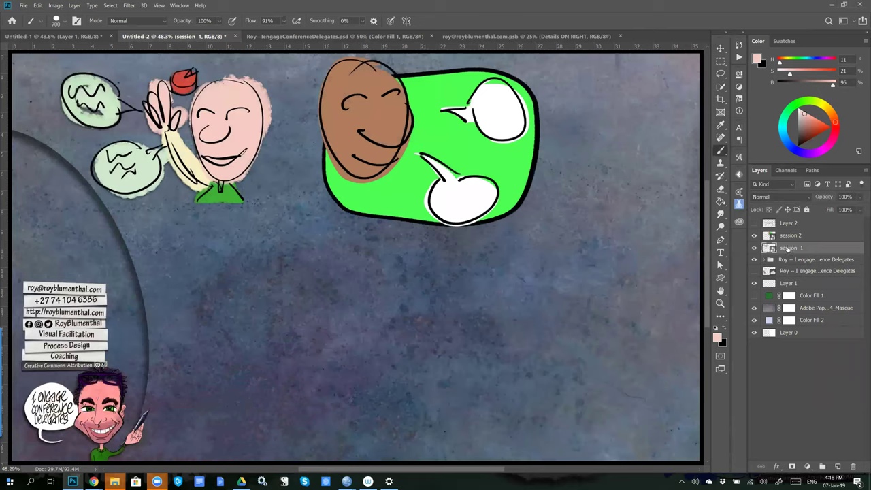
double_click(788, 249)
type("sess")
key("Return")
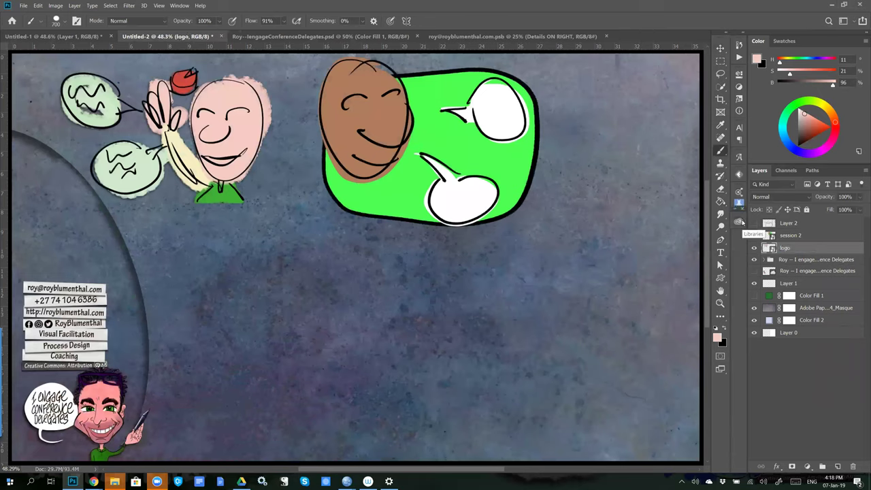
- Nudge the face-and-bubbles drawing right and down, then try dragging it into the Libraries panel
left_click(738, 221)
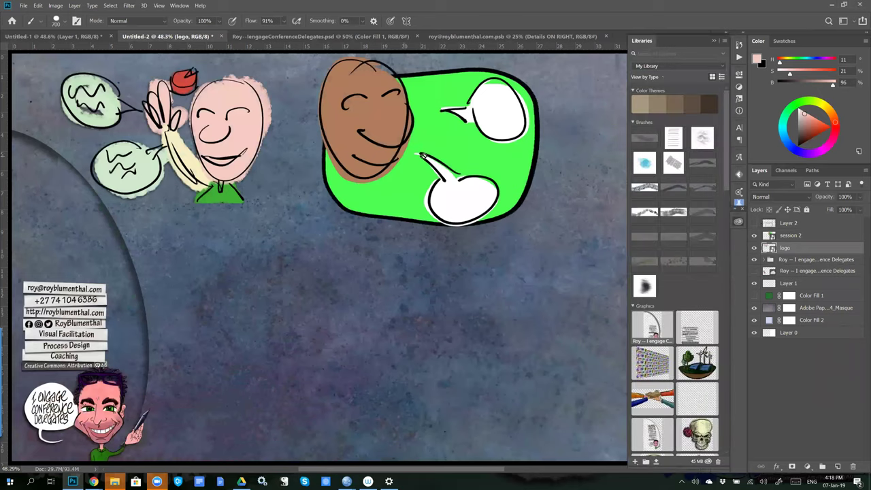
key("v")
left_click_drag(360, 136, 629, 247)
left_click_drag(687, 298, 694, 292)
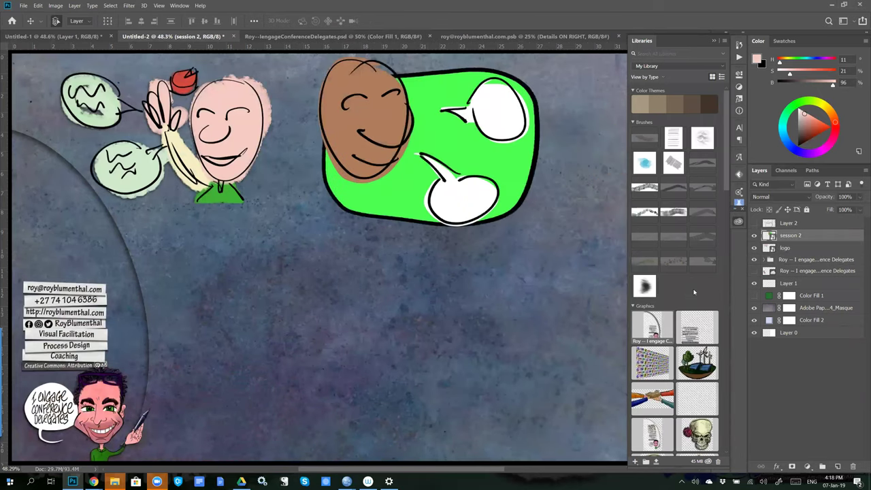
scroll(694, 292, "down", 3)
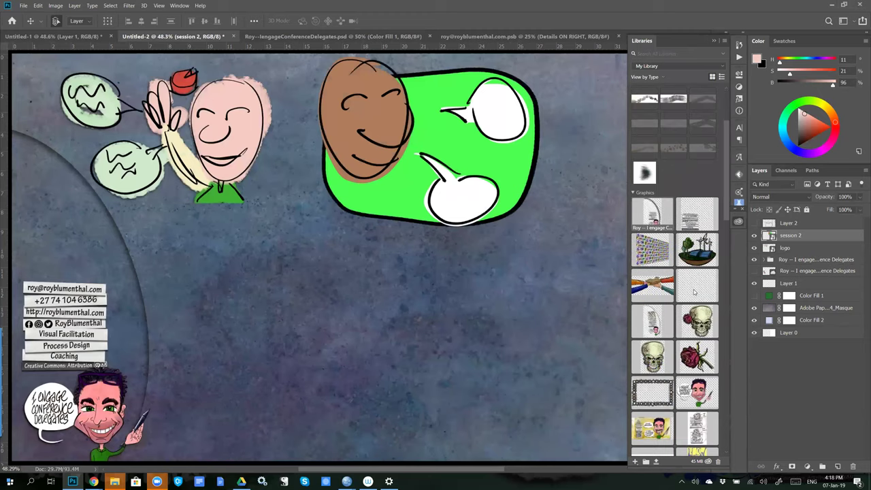
left_click_drag(463, 158, 692, 184)
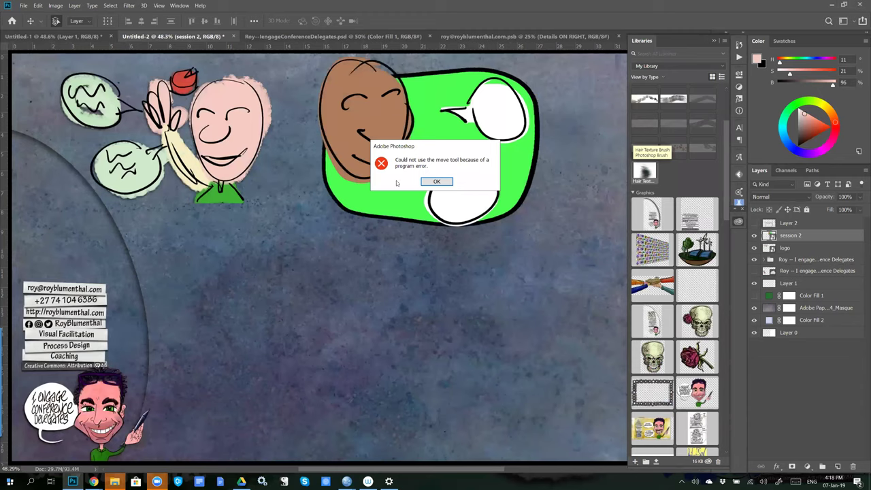
left_click(436, 182)
left_click_drag(421, 134, 697, 176)
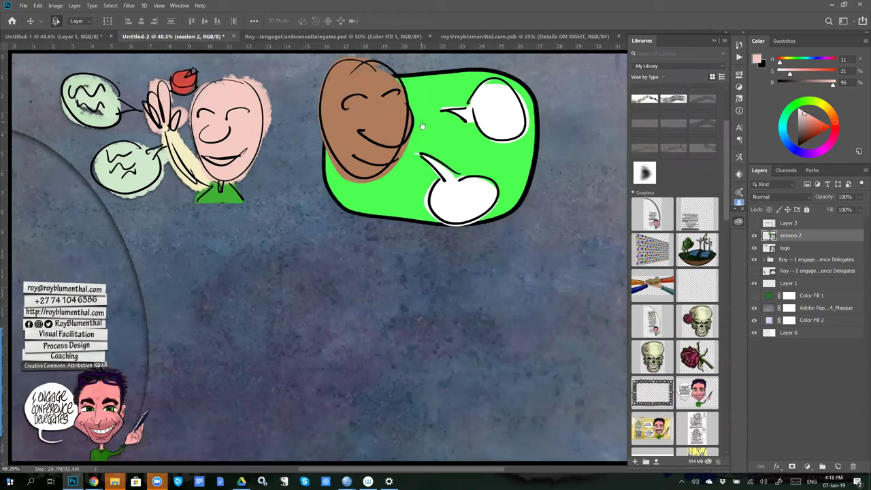
- Switch to the Stuff library and drag the green face-and-bubbles drawing and logo layer into it
key("Down")
key("Down")
key("Return")
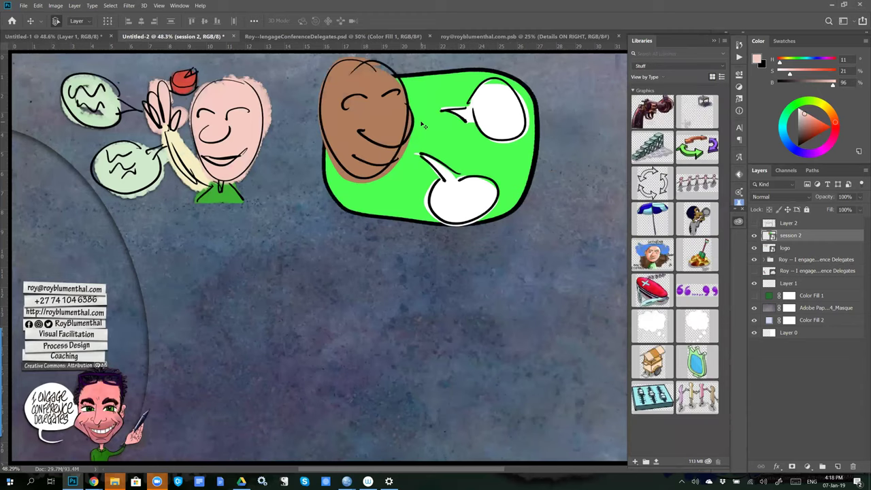
left_click_drag(422, 125, 657, 245)
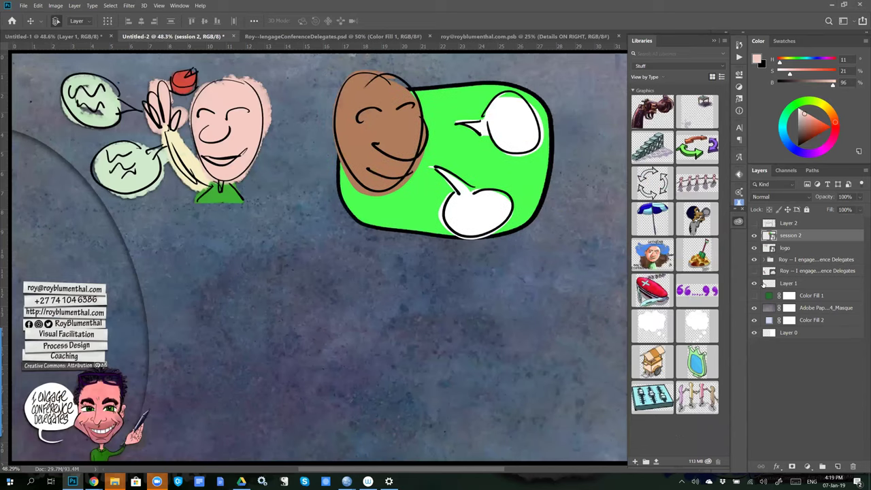
left_click(768, 250)
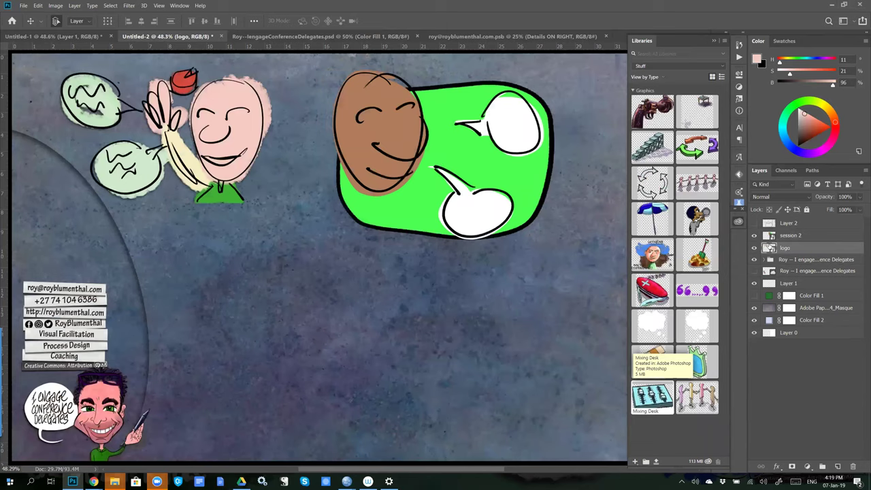
left_click_drag(770, 247, 666, 432)
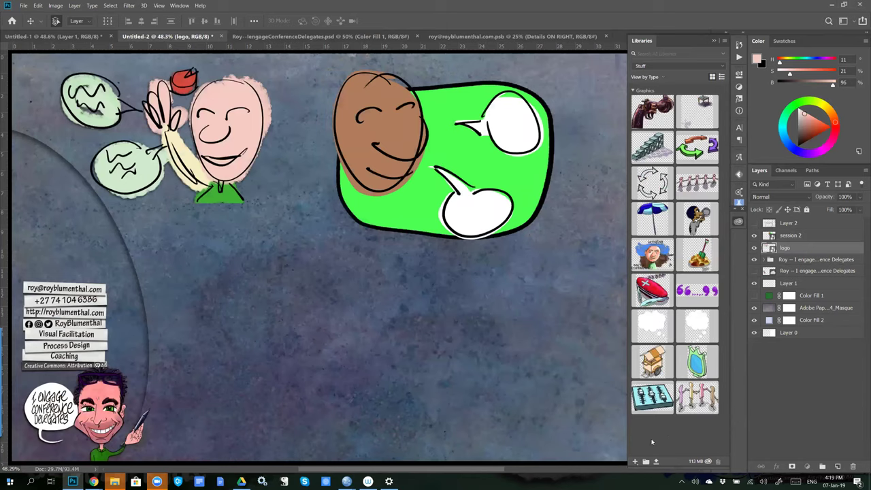
- Switch back to My Library, trying and undoing a move of the logo figure beside the bubble
left_click(651, 69)
left_click(650, 83)
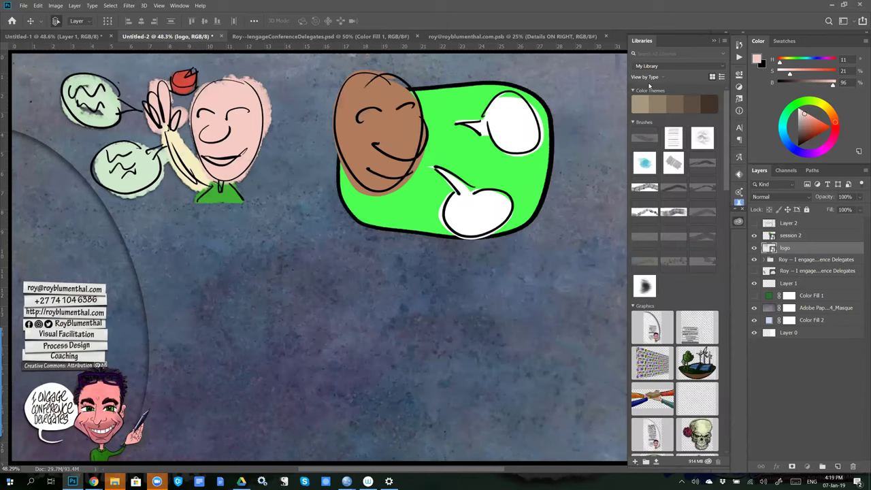
left_click_drag(182, 163, 539, 249)
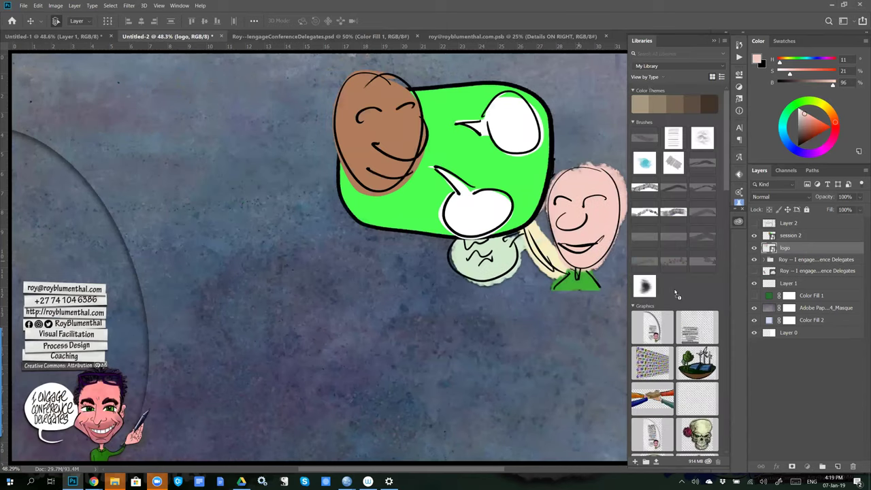
key("ctrl+z")
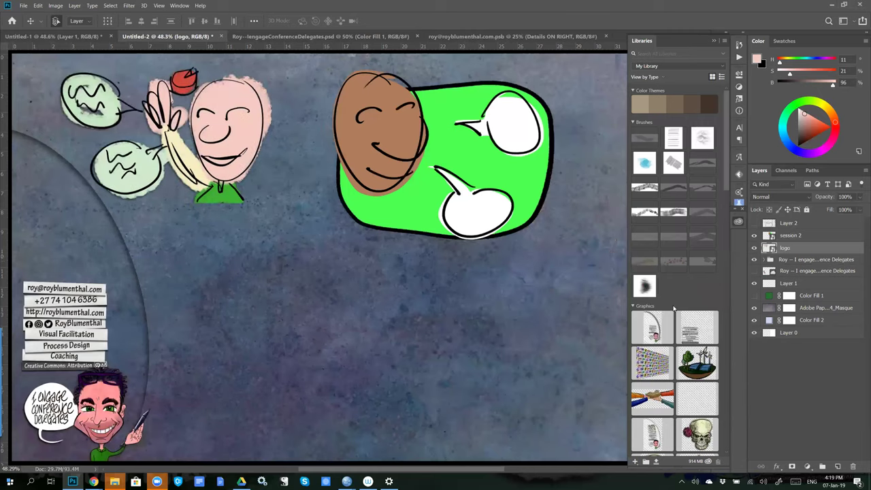
- Drag the green session 2 bubble cartoon into My Library's Graphics as a new graphic
scroll(674, 313, "down", 5)
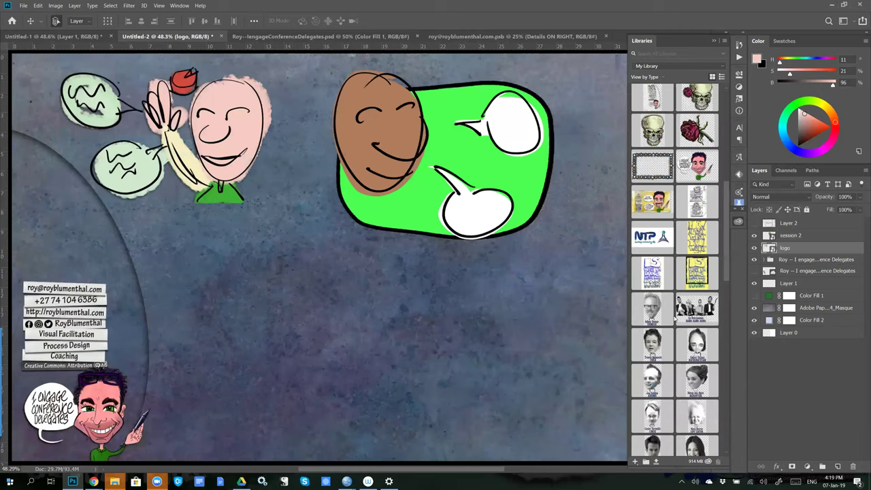
scroll(674, 317, "down", 10)
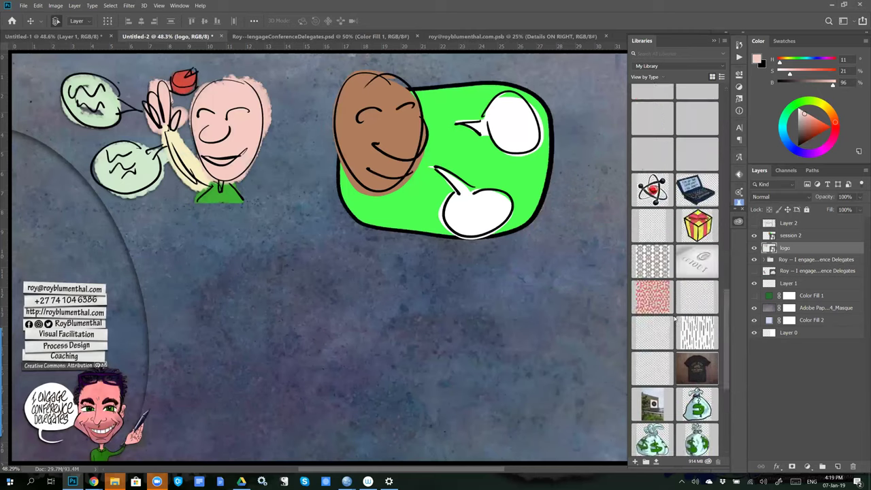
scroll(675, 317, "up", 15)
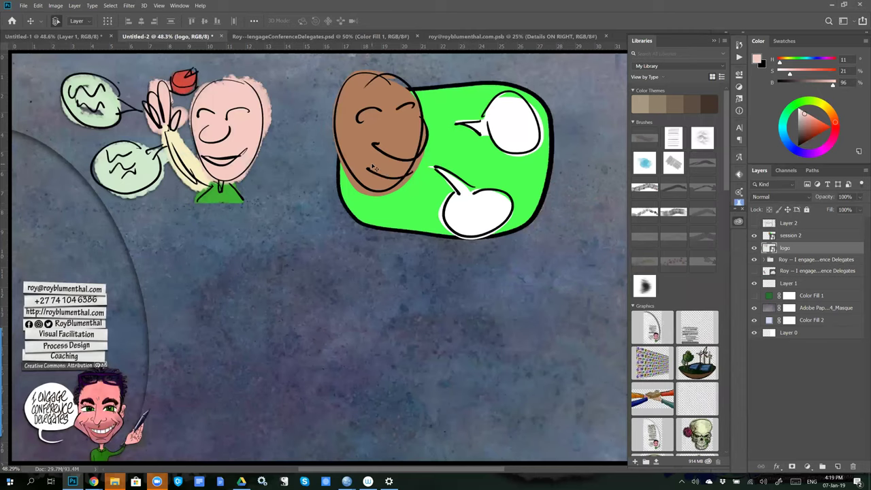
left_click_drag(293, 123, 636, 234)
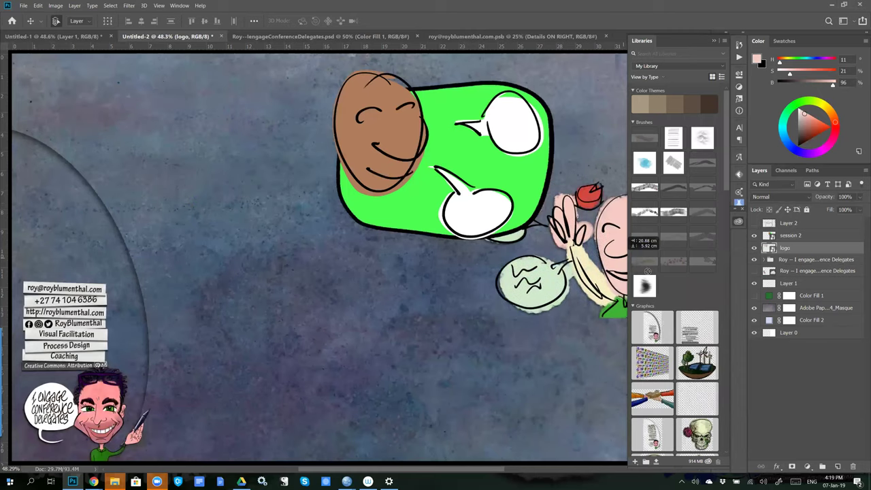
key("ctrl+z")
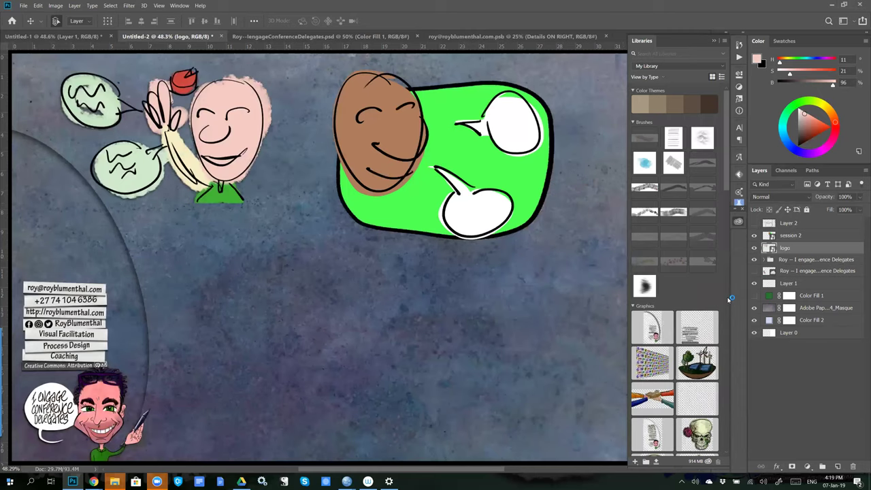
left_click_drag(424, 180, 687, 292)
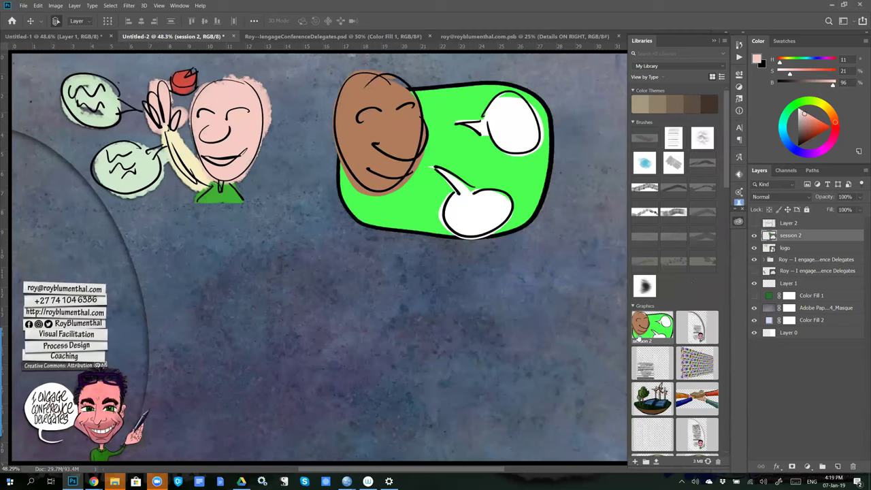
mouse_move(643, 328)
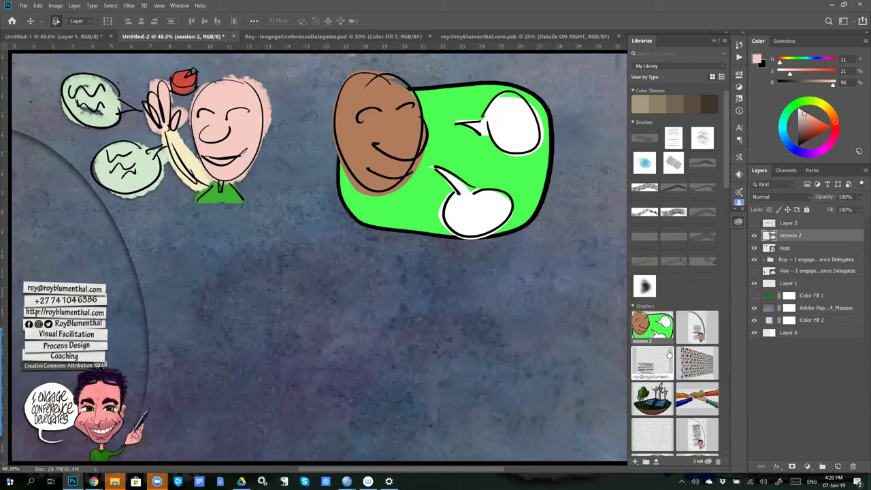
left_click(382, 369)
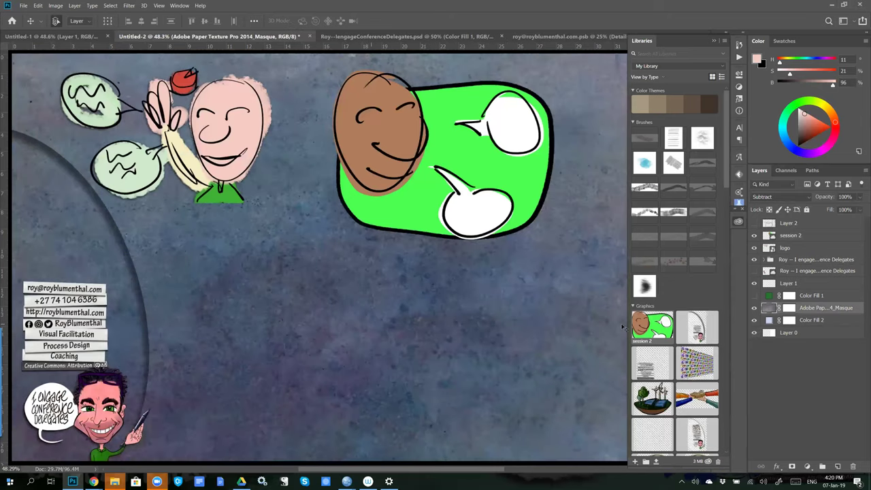
double_click(652, 326)
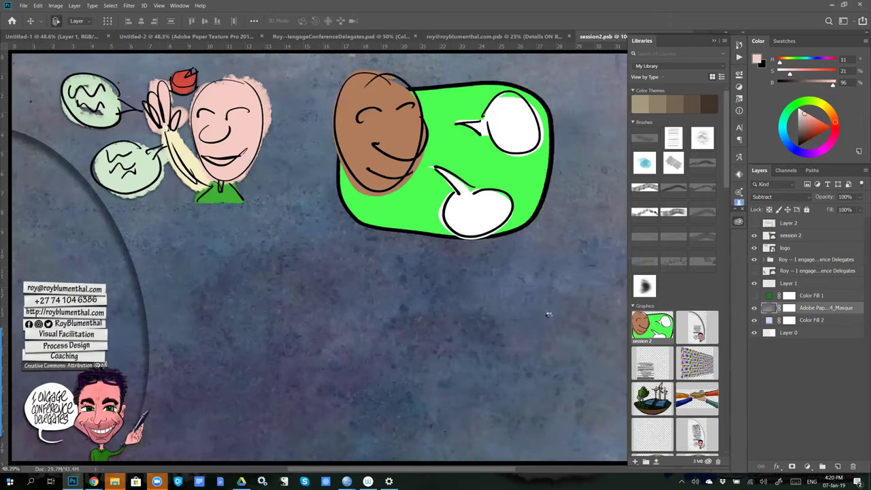
left_click(573, 329)
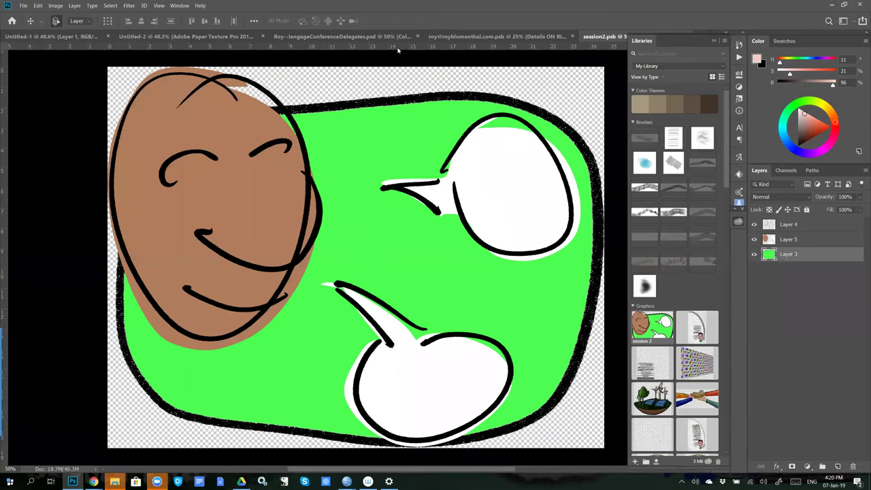
left_click(713, 42)
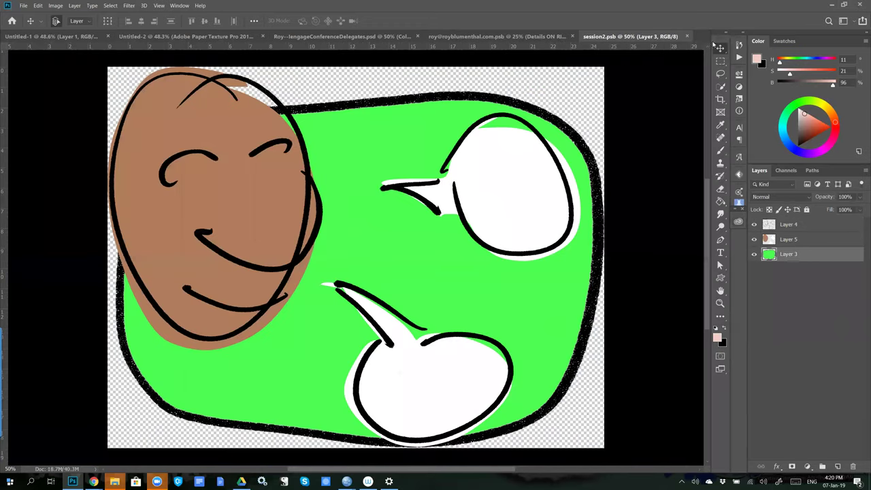
left_click(686, 36)
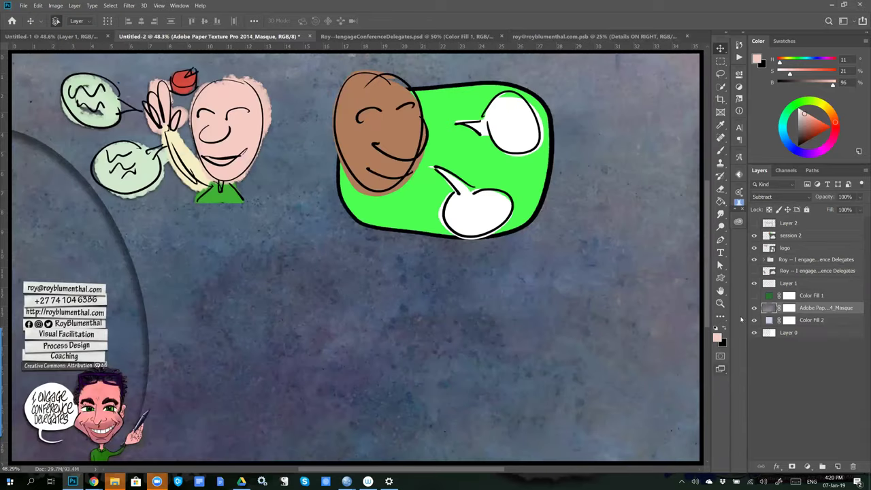
left_click(738, 222)
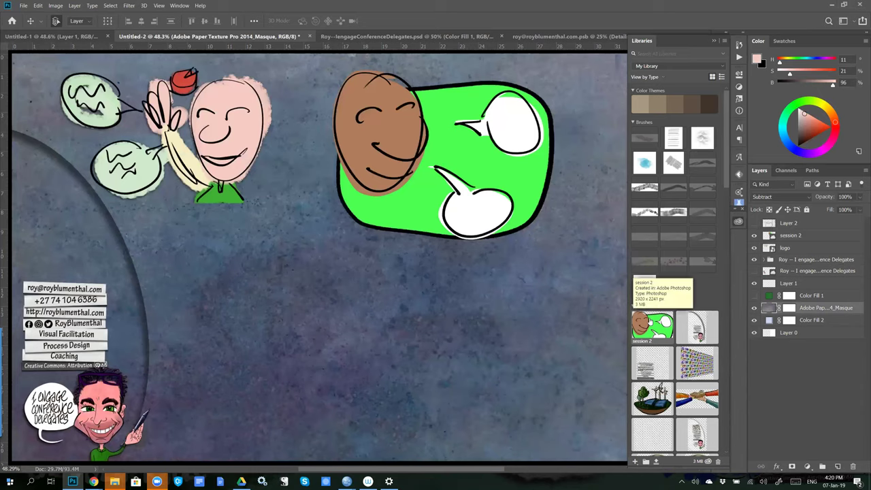
- Place the session 2 library graphic as layers, with a first resize attempt cancelled
right_click(650, 318)
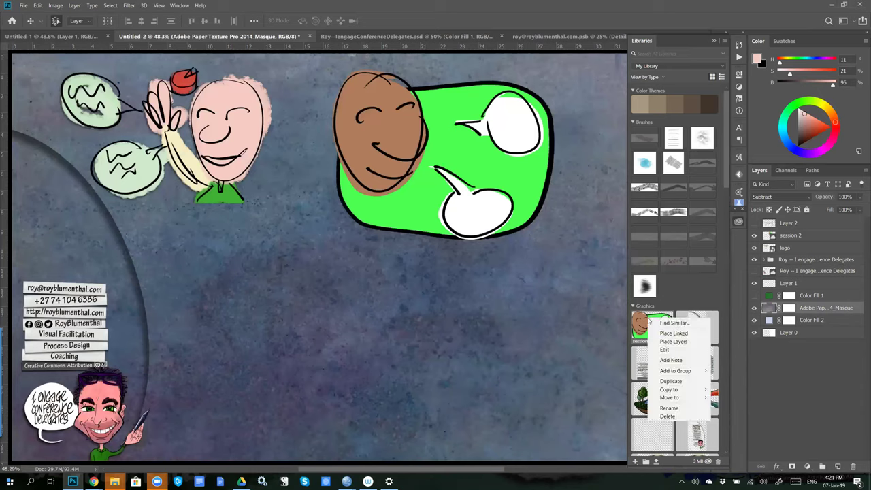
left_click(673, 341)
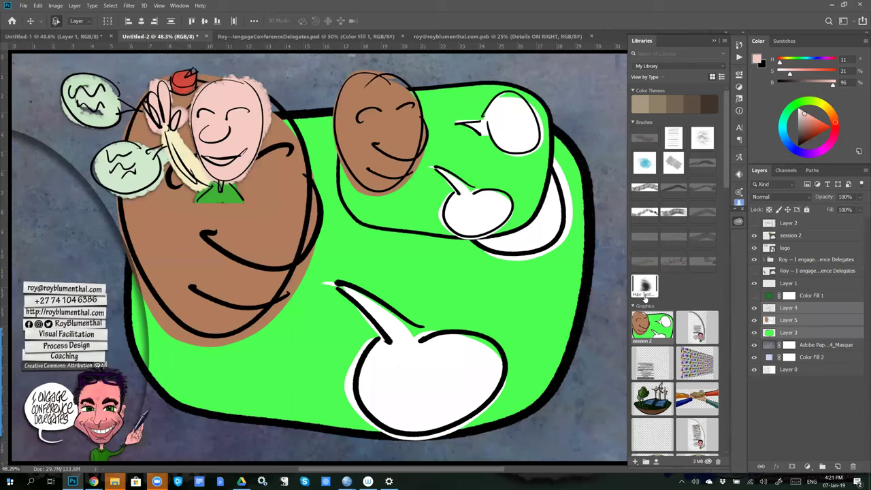
key("ctrl+t")
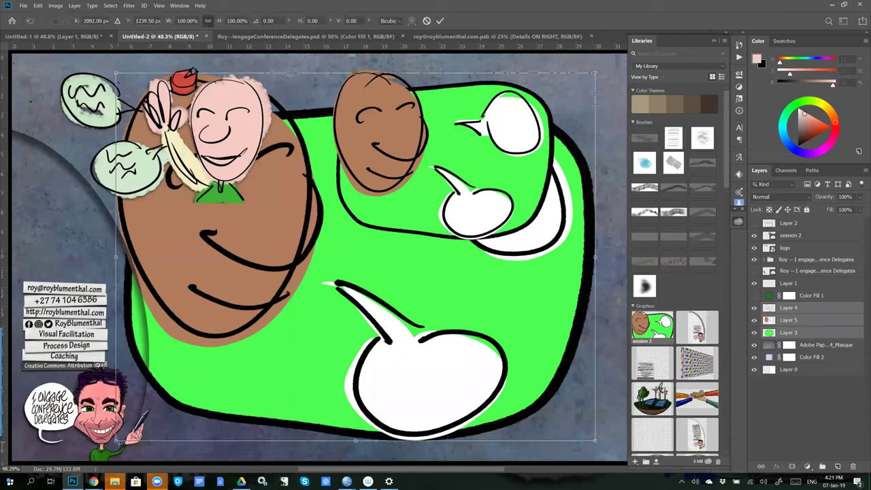
left_click_drag(117, 441, 505, 210)
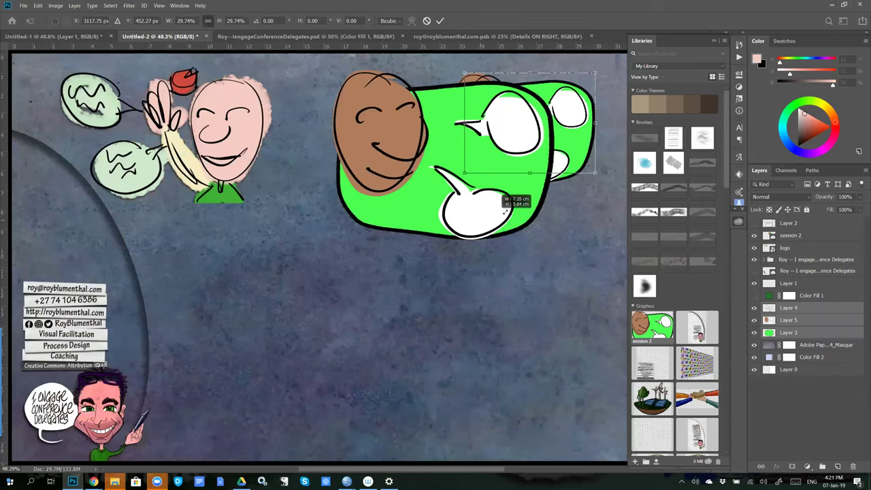
left_click_drag(572, 135, 376, 347)
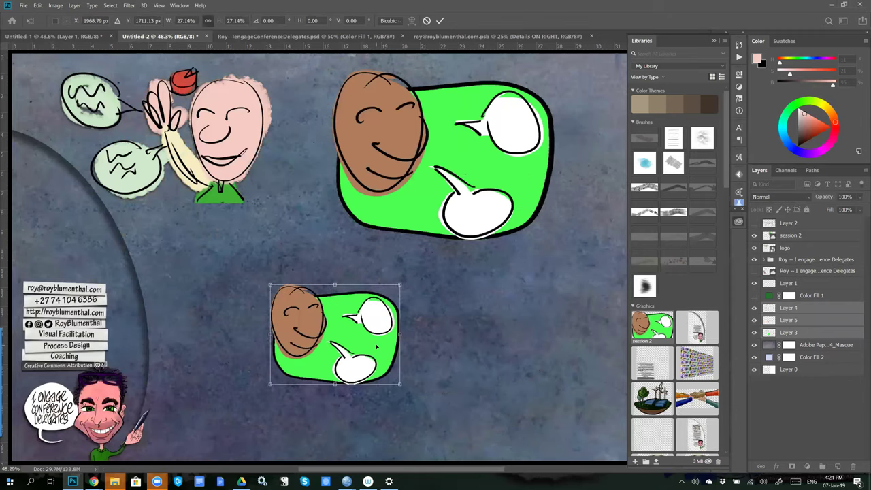
key("Escape")
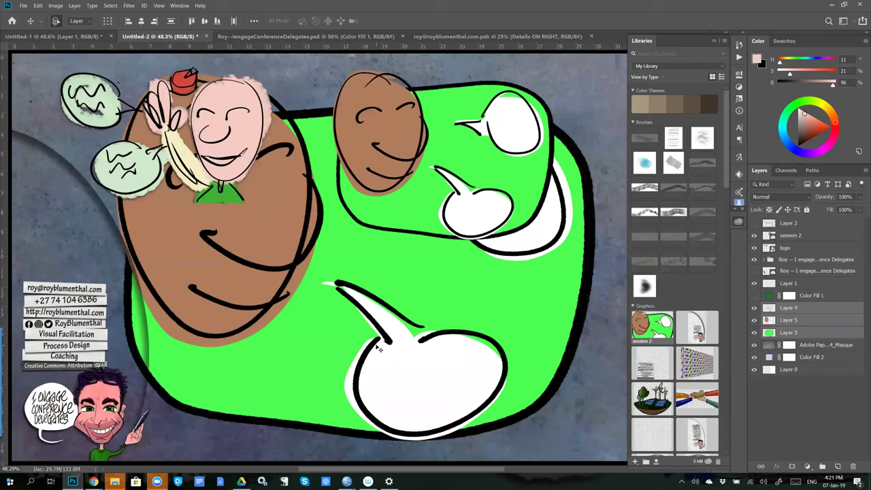
- Scale the placed cartoon to 54%, move it lower-left, and switch to the Untitled-1 title slide
key("ctrl+t")
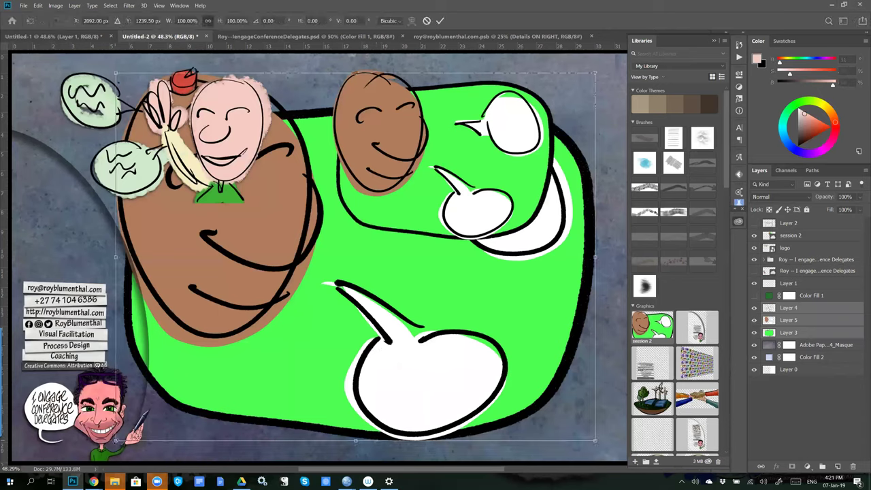
left_click_drag(118, 440, 268, 375)
left_click_drag(241, 404, 225, 409)
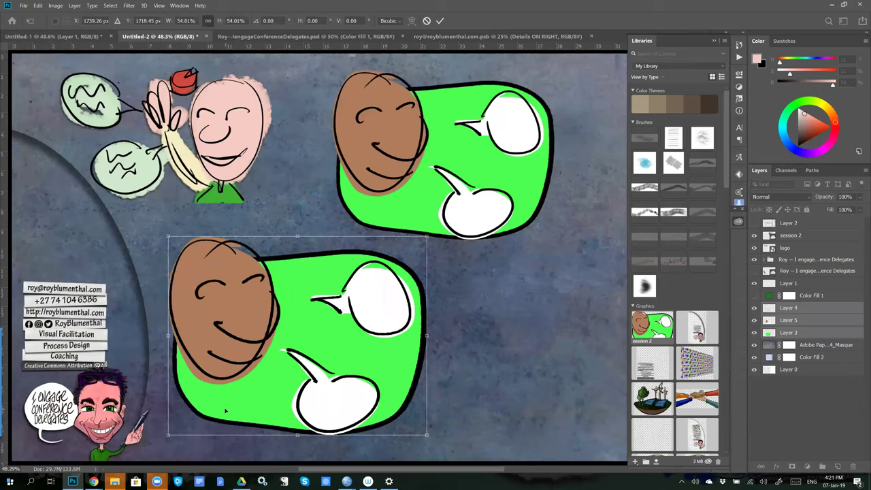
key("Return")
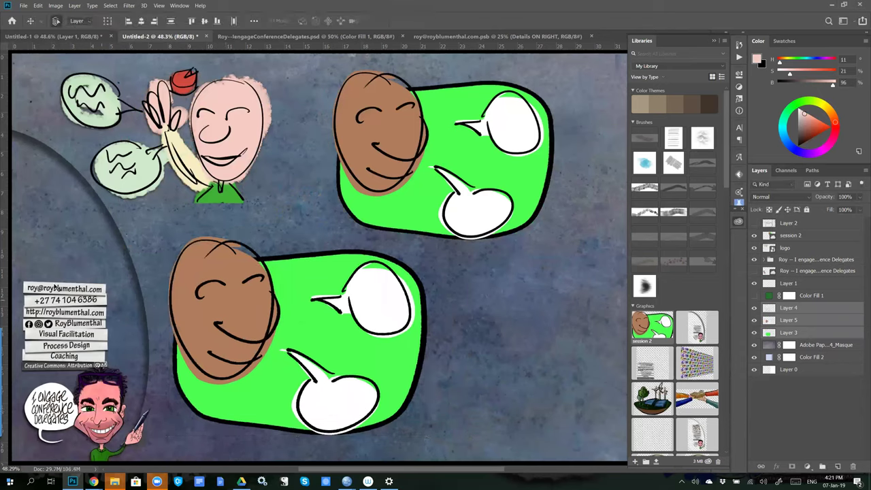
left_click(42, 39)
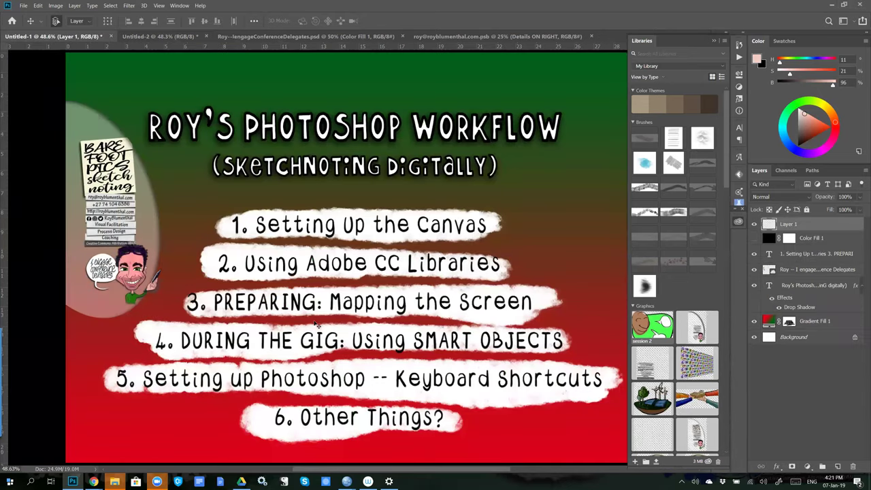
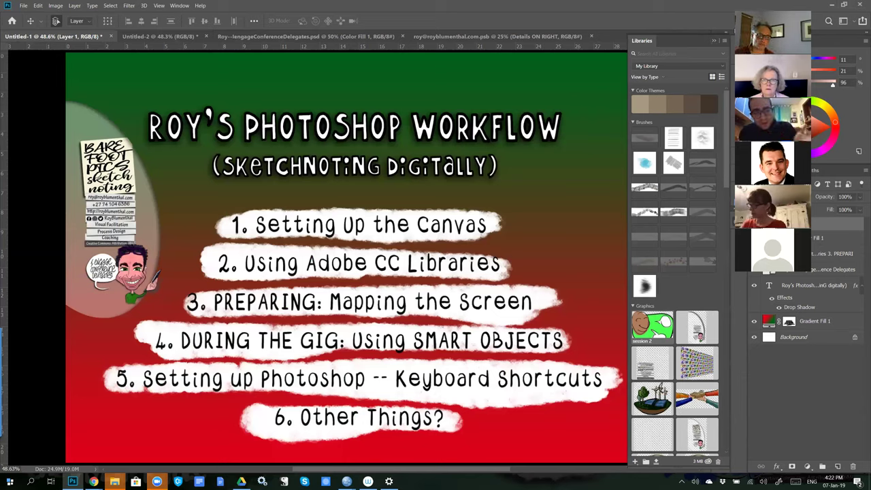
- Make the black Color Fill 1 layer visible so it covers the whole slide
left_click(818, 383)
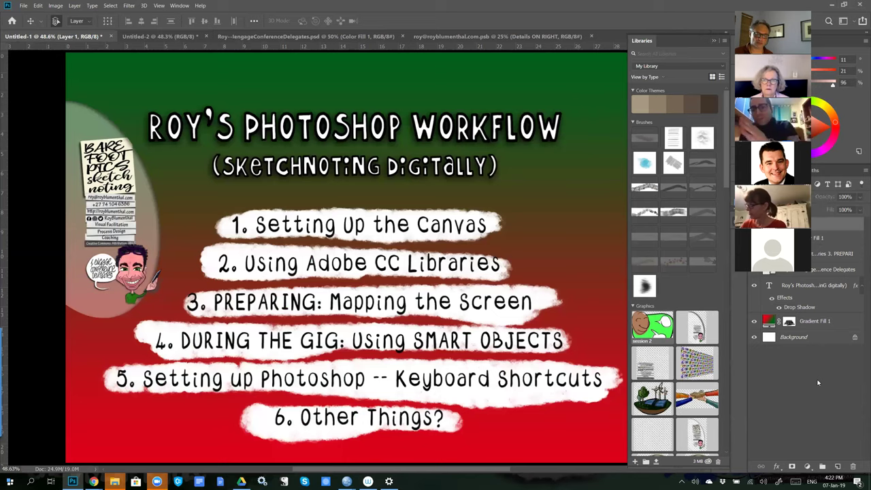
left_click(832, 225)
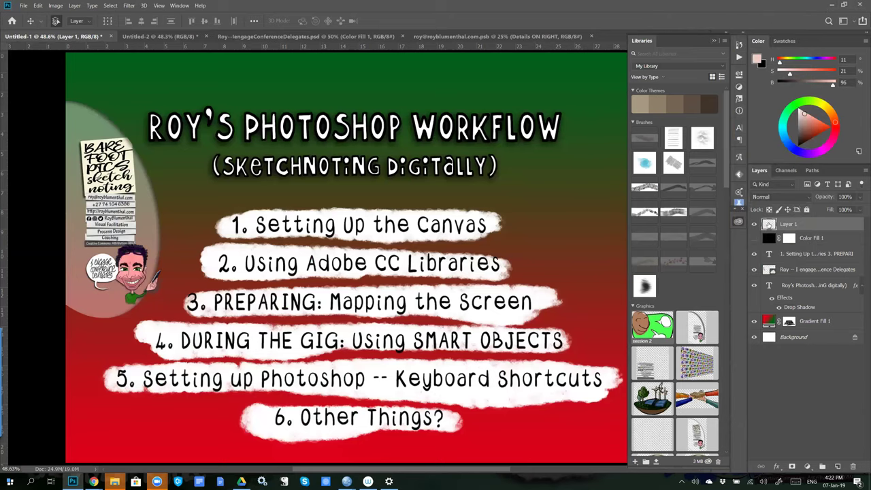
left_click(754, 238)
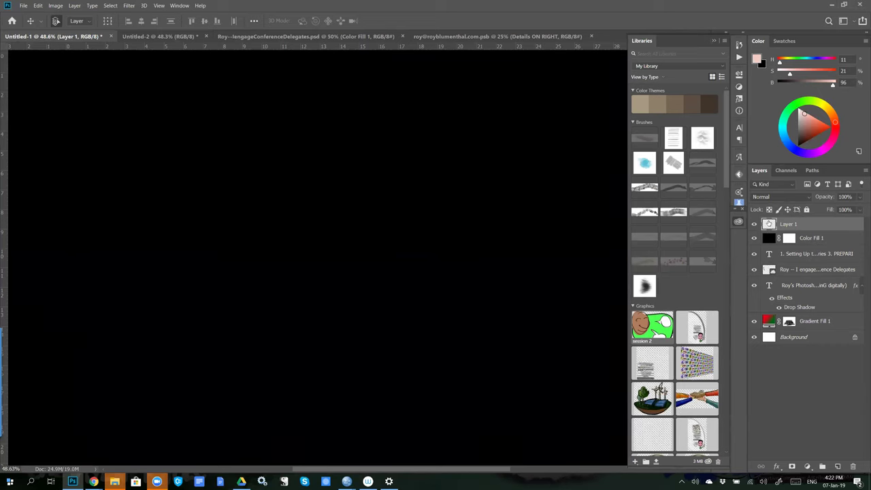
- Pick the Brush tool with white as the foreground colour
key("b")
key("d")
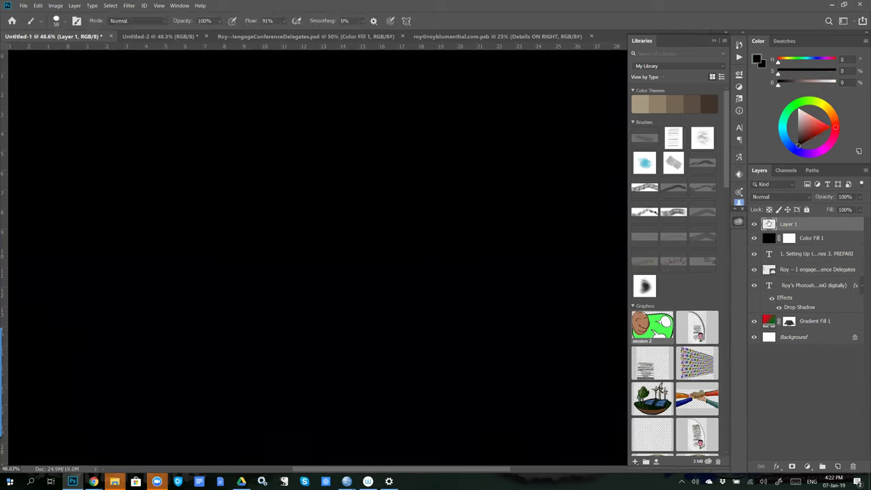
key("x")
- Handwrite white K810 with a line above and below, and LOGITECH on top
left_click_drag(203, 171, 195, 267)
left_click_drag(240, 169, 254, 257)
mouse_move(280, 185)
left_mouse_down()
mouse_move(326, 179)
mouse_move(355, 269)
left_mouse_up()
mouse_move(439, 187)
left_mouse_down()
mouse_move(447, 234)
mouse_move(416, 176)
left_mouse_up()
left_click_drag(520, 277, 136, 294)
left_click_drag(515, 134, 99, 144)
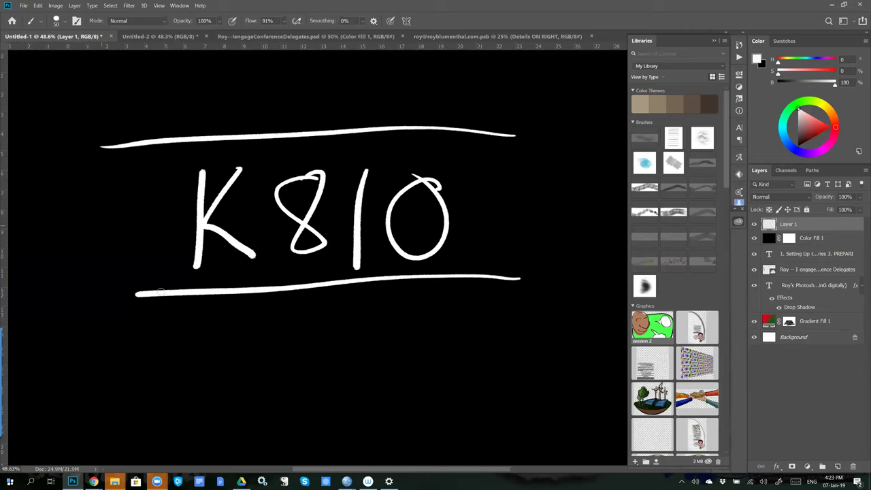
mouse_move(144, 95)
left_mouse_down()
mouse_move(189, 116)
mouse_move(237, 117)
mouse_move(271, 102)
mouse_move(431, 101)
mouse_move(441, 119)
mouse_move(427, 102)
left_mouse_up()
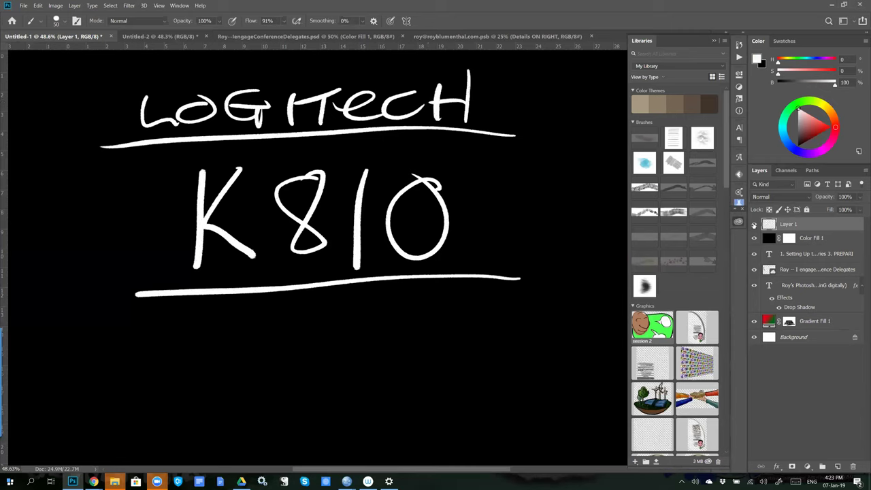
- Hide Layer 1 and Color Fill 1, and replace the Libraries panel with the Actions panel
left_click(754, 225)
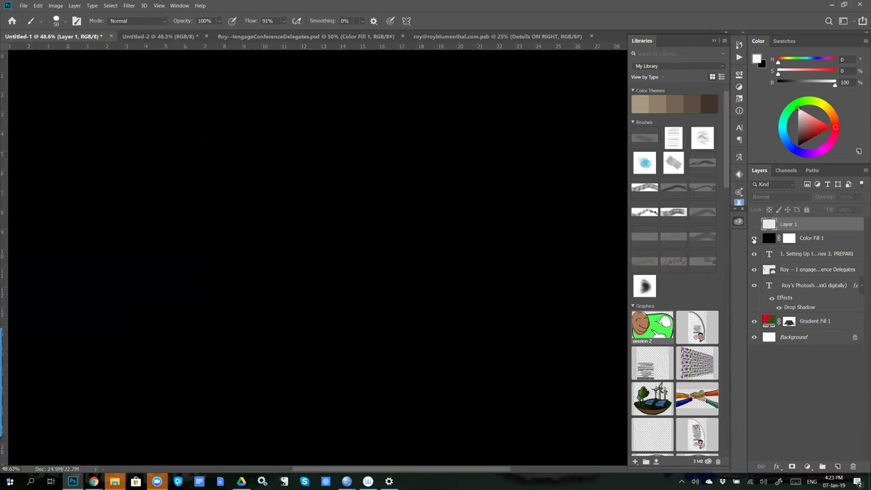
left_click(754, 238)
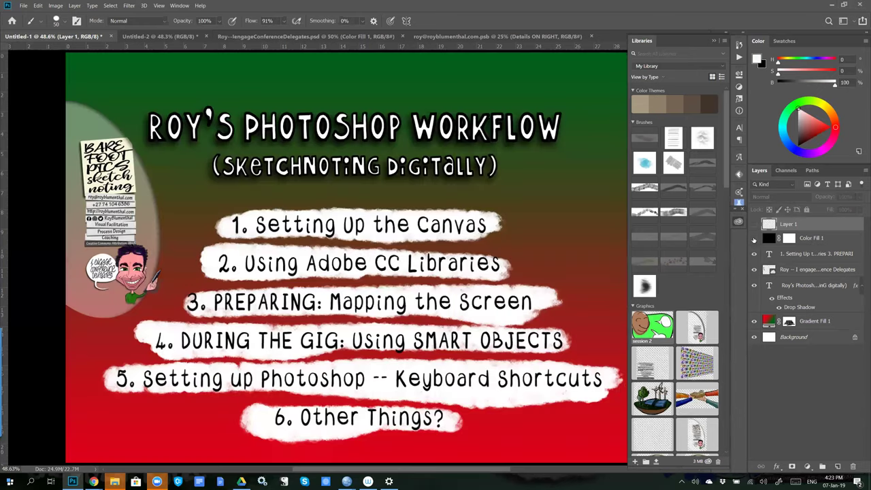
left_click(714, 43)
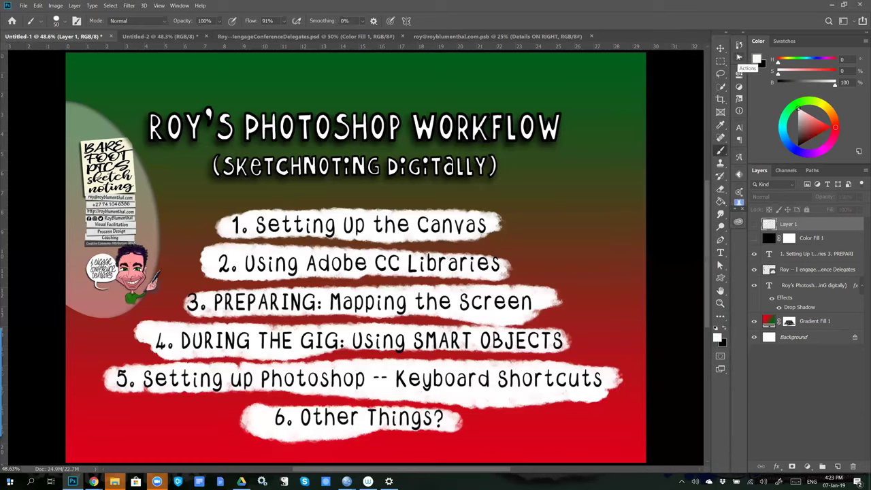
left_click(740, 57)
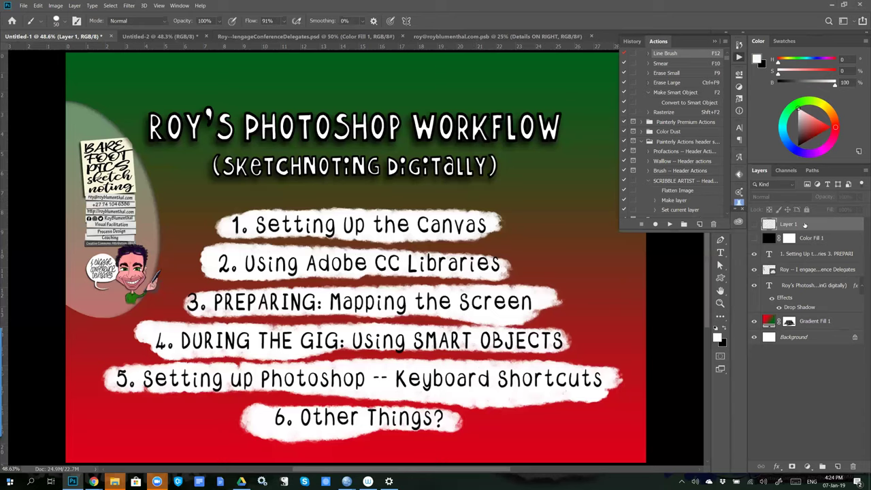
- Add empty Layer 2 above Layer 1 and Layer 3 below Gradient Fill 1, then show Layer 1
key("ctrl+shift+alt+n")
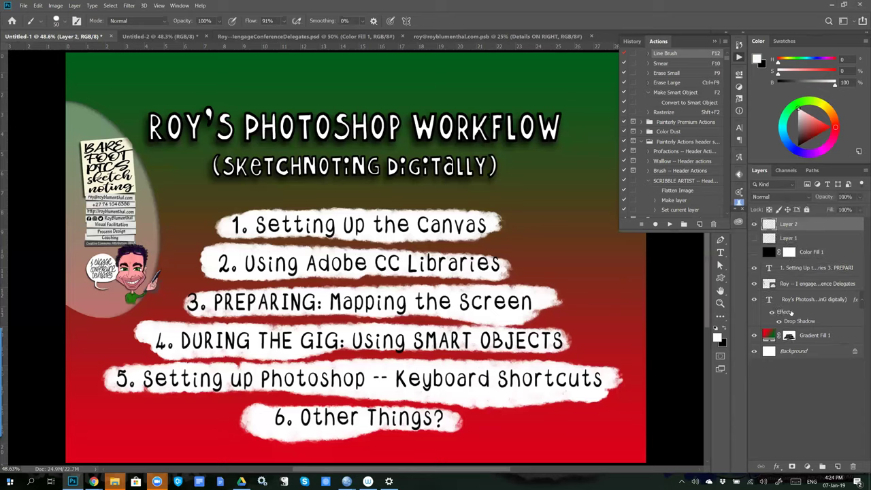
left_click(842, 335)
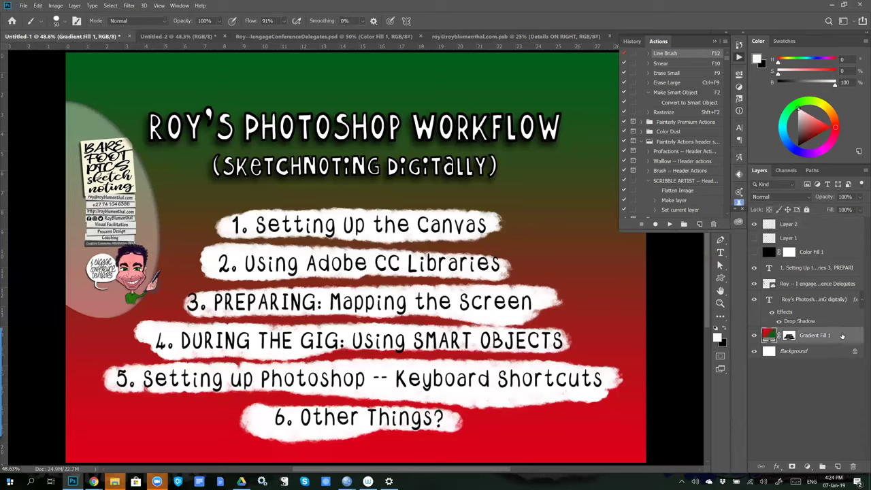
key("ctrl+alt+shift+n")
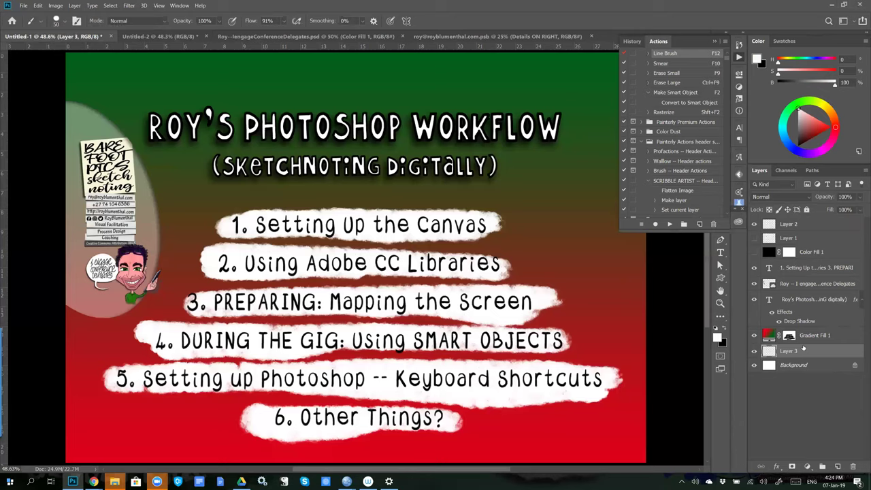
key("ctrl+e")
key("ctrl+z")
left_click(753, 238)
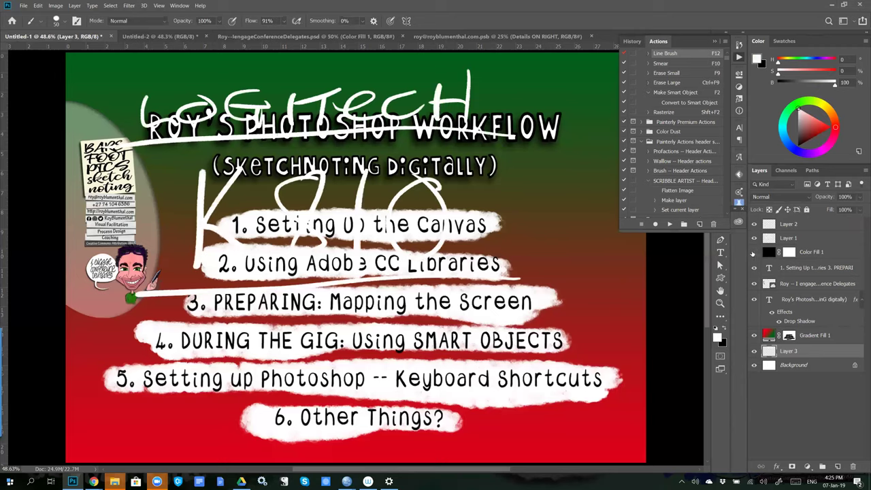
- Show Color Fill 1 and dismiss its Layer Style dialogs without changes
left_click(753, 252)
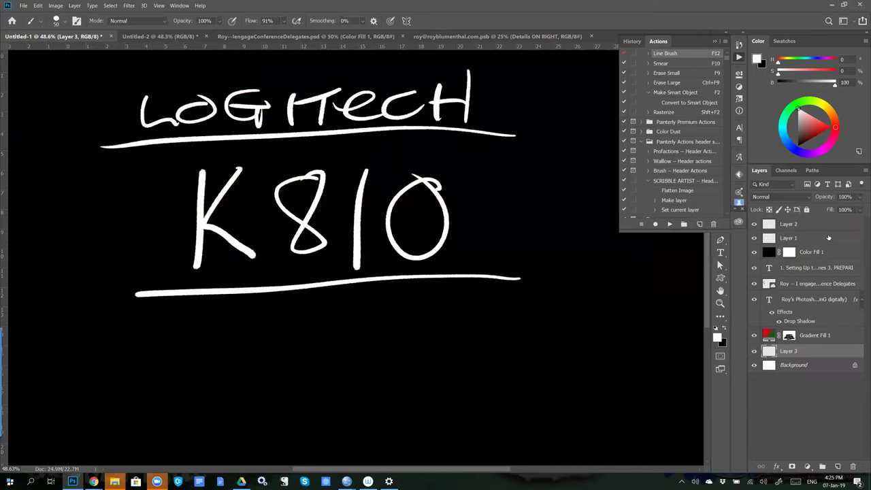
left_click(828, 238)
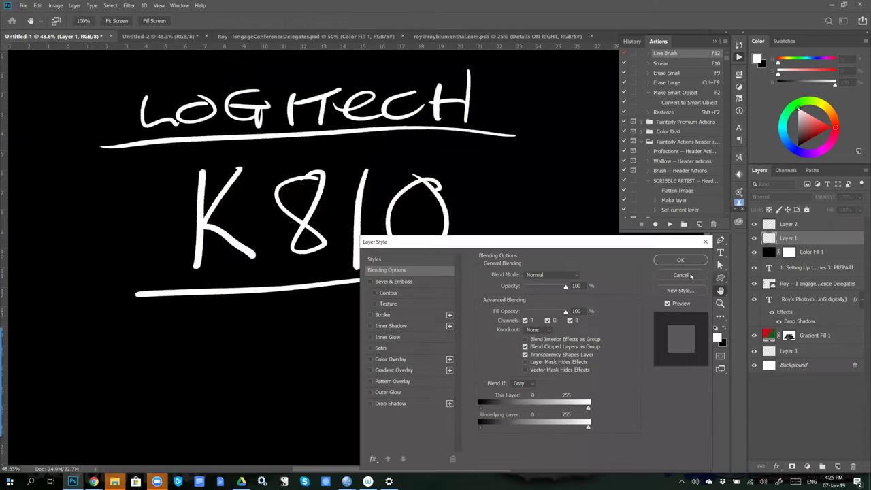
left_click(681, 275)
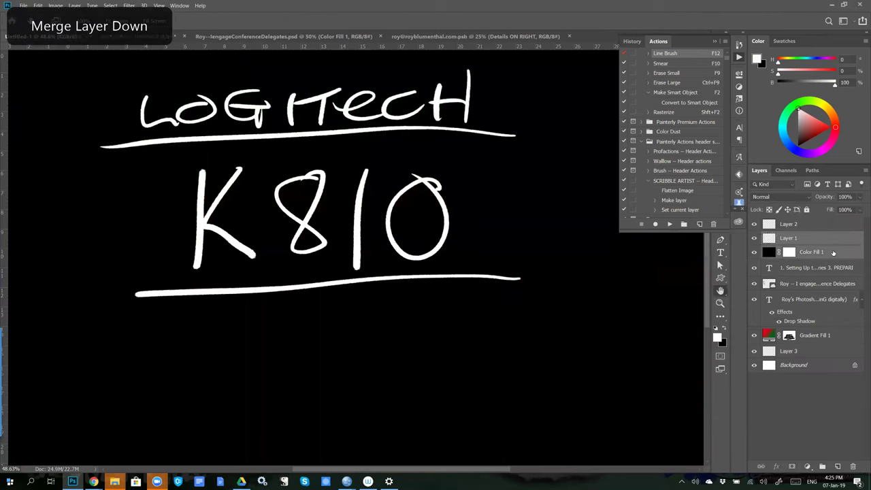
double_click(833, 252)
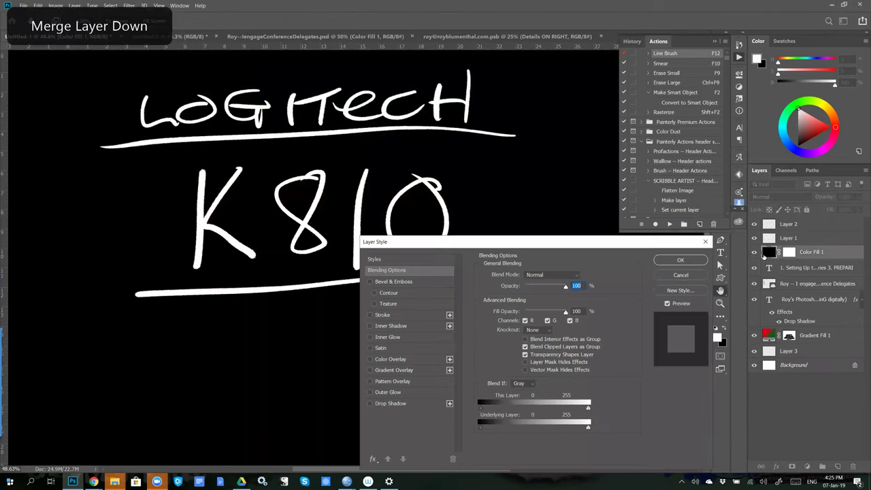
left_click(668, 277)
- Merge Layer 1 down into Color Fill 1 and check the result against the slide
left_click(819, 239)
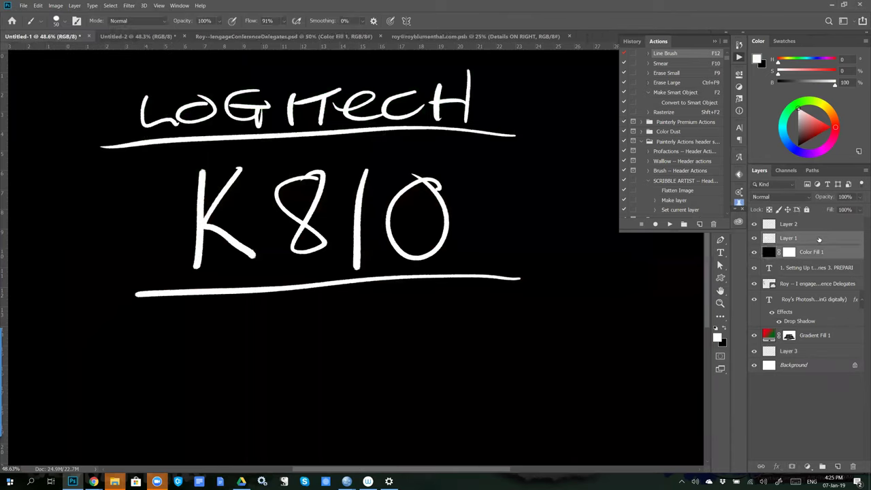
key("ctrl+e")
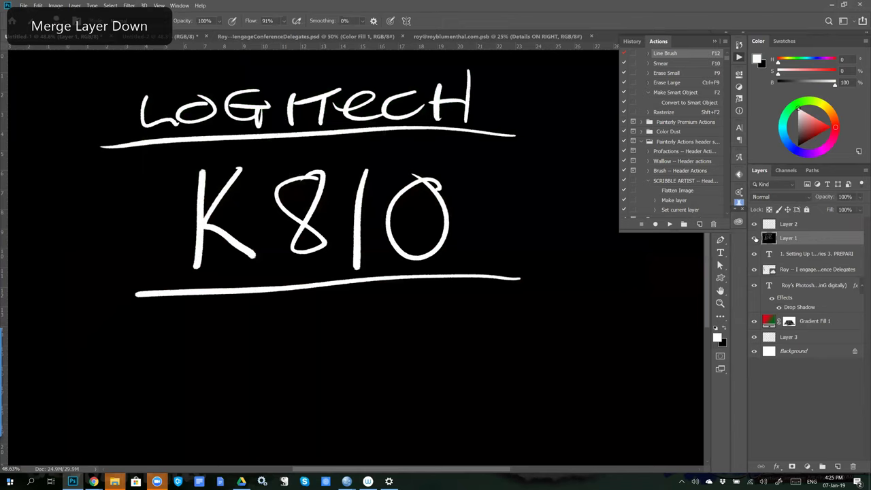
left_click(754, 238)
left_click(754, 238)
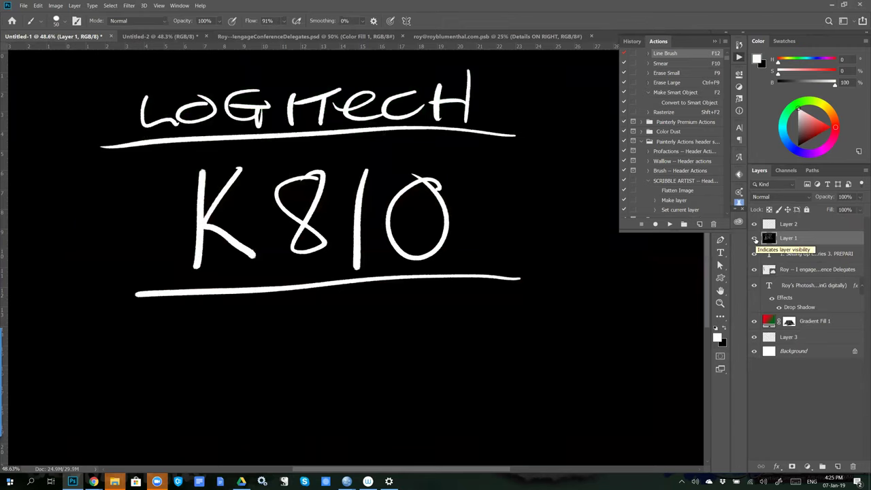
- Give Layer 1 a drop shadow via actions, then select Layer 2 with the black Line Brush
left_click(754, 239)
left_click(754, 238)
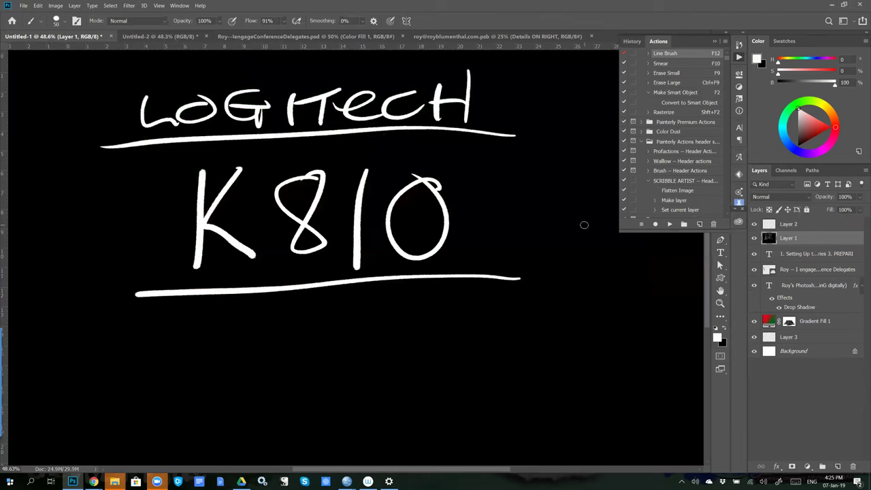
key("F12")
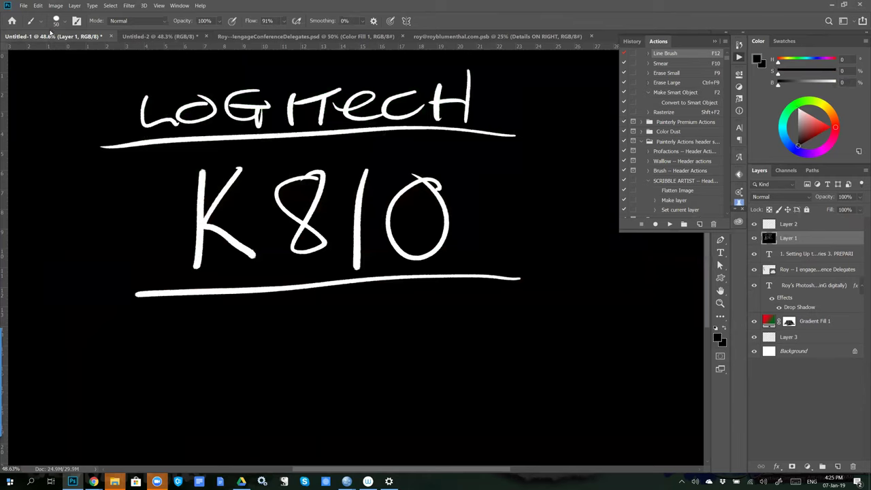
key("F11")
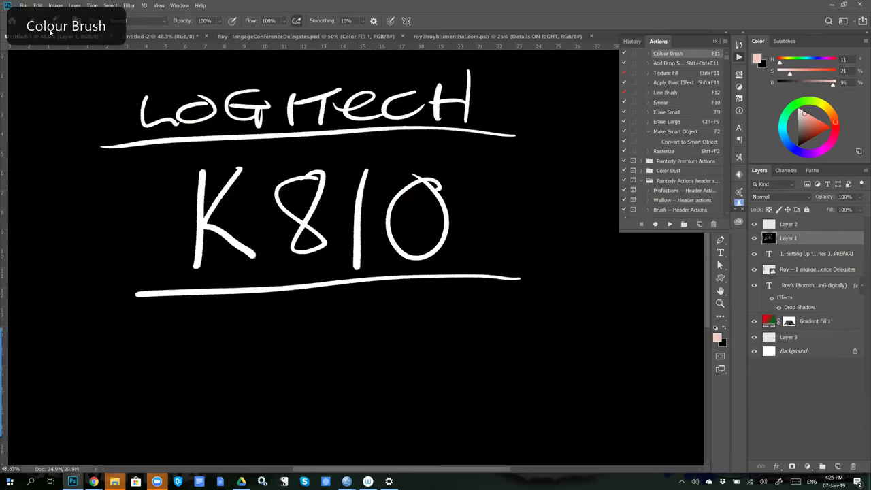
key("shift+ctrl+F11")
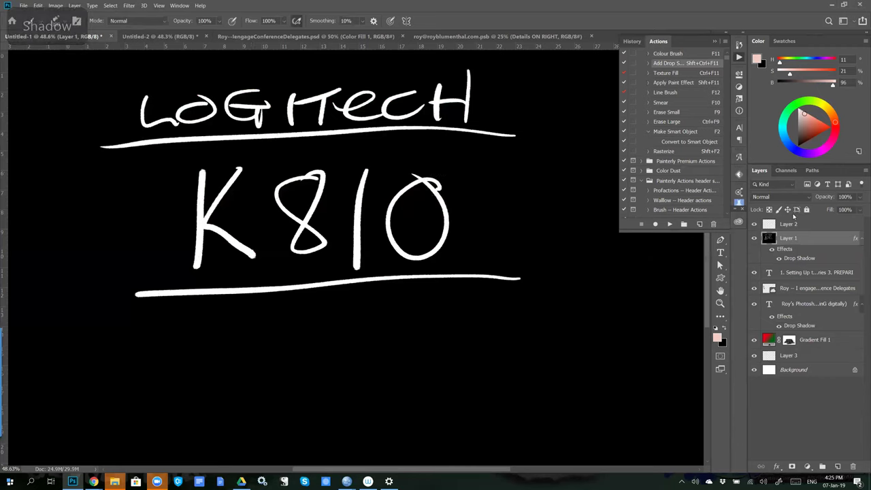
left_click(771, 224)
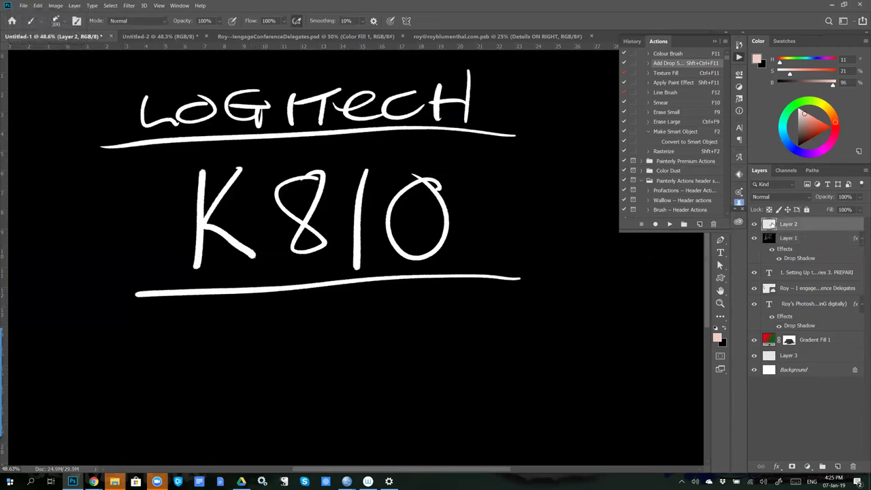
key("F12")
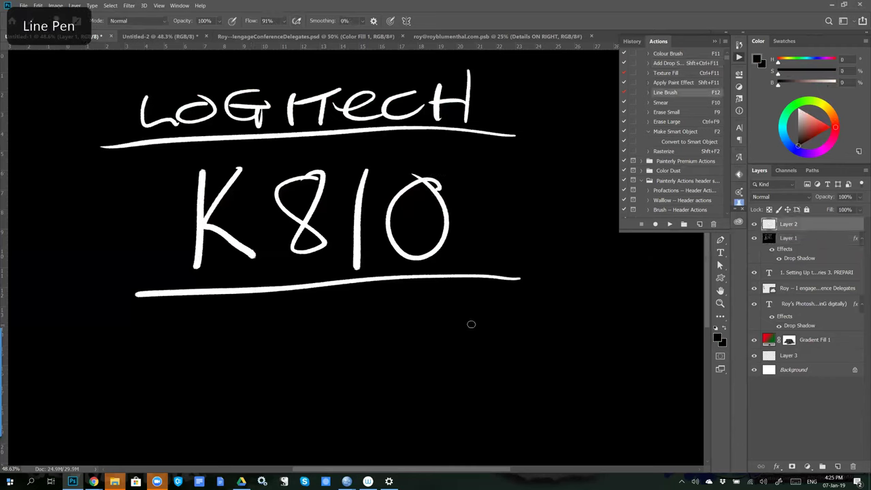
- Hide Layer 1, draw a black circle on Layer 2, fill it light pink, and add a drop shadow
left_click(754, 238)
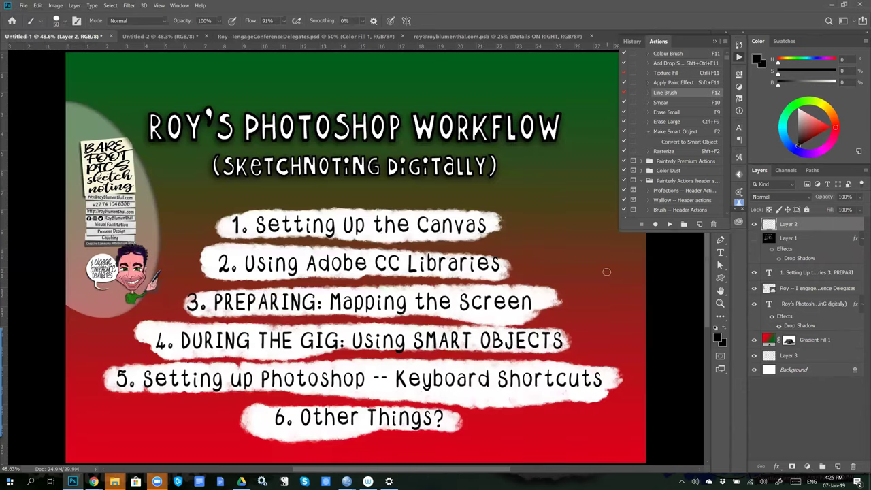
mouse_move(400, 218)
left_mouse_down()
mouse_move(271, 303)
mouse_move(396, 230)
mouse_move(435, 235)
mouse_move(485, 326)
left_mouse_up()
key("g")
left_click(366, 320, "alt")
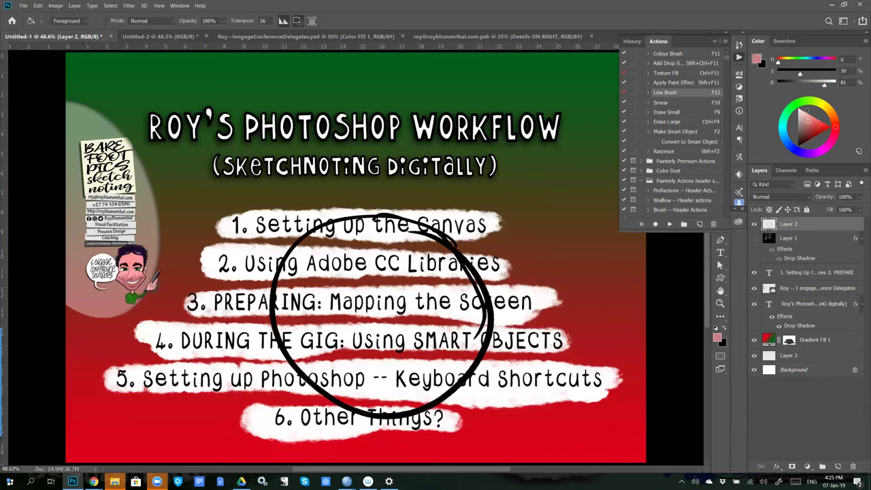
left_click(365, 316)
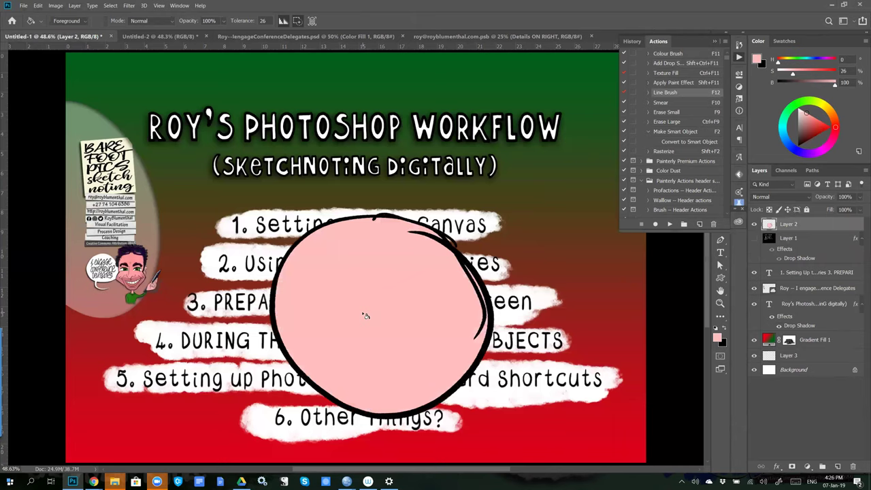
key("ctrl+shift+F11")
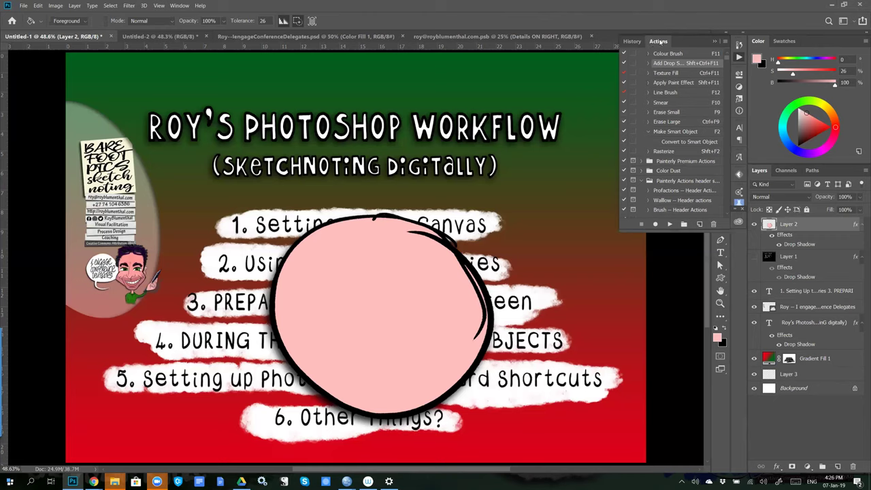
- Load the Colour Brush preset and close the Actions panel
scroll(659, 78, "up", 2)
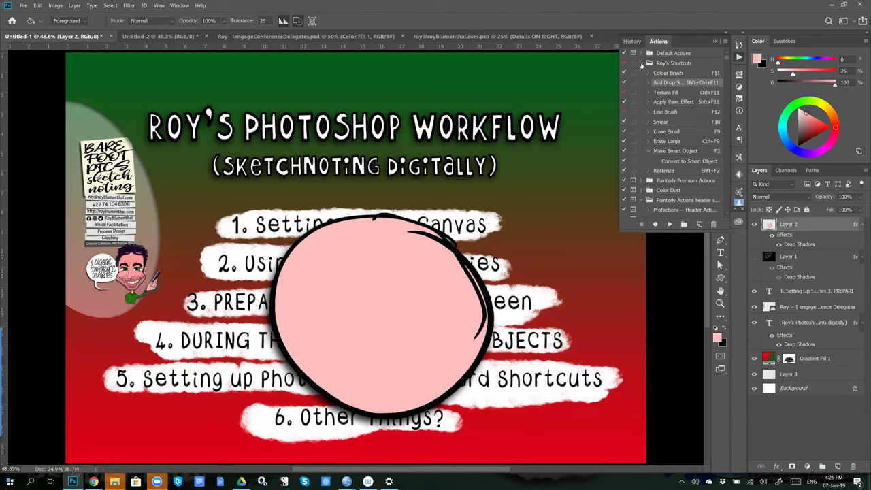
left_click(641, 63)
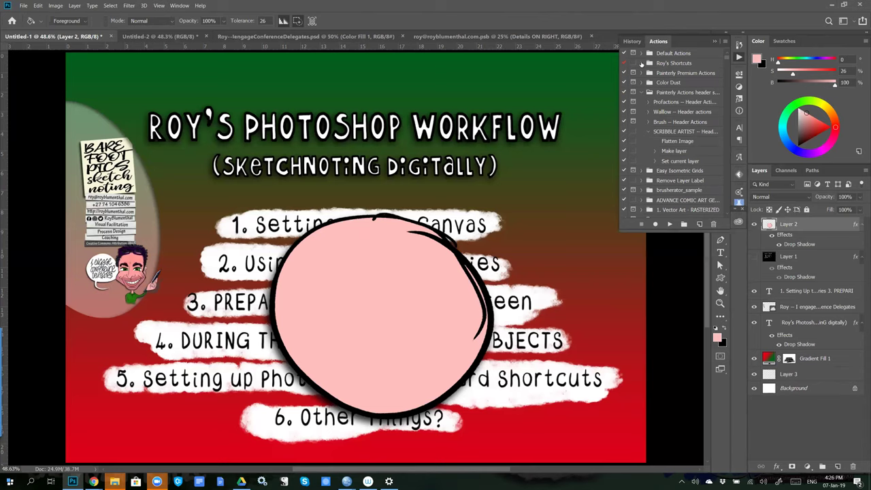
left_click(640, 64)
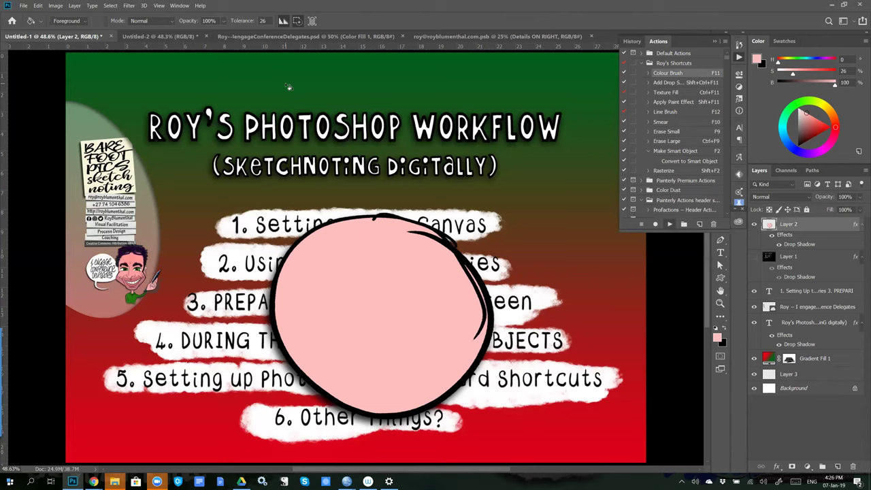
key("F11")
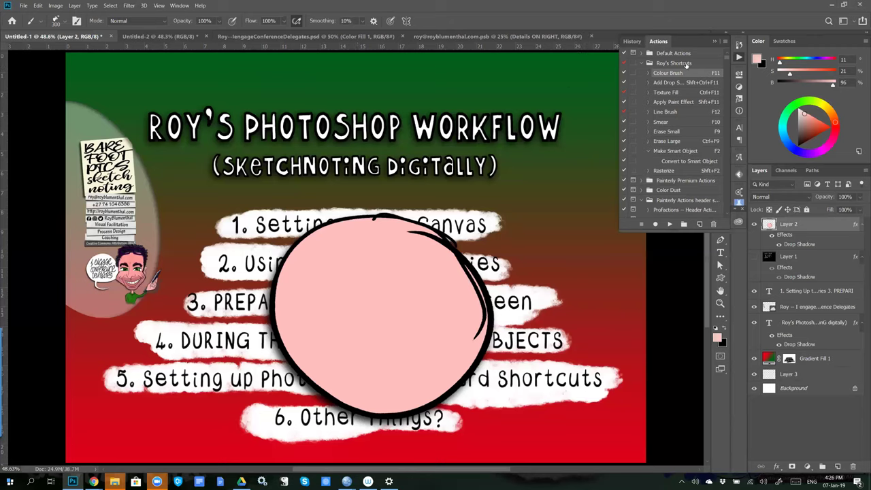
left_click(715, 42)
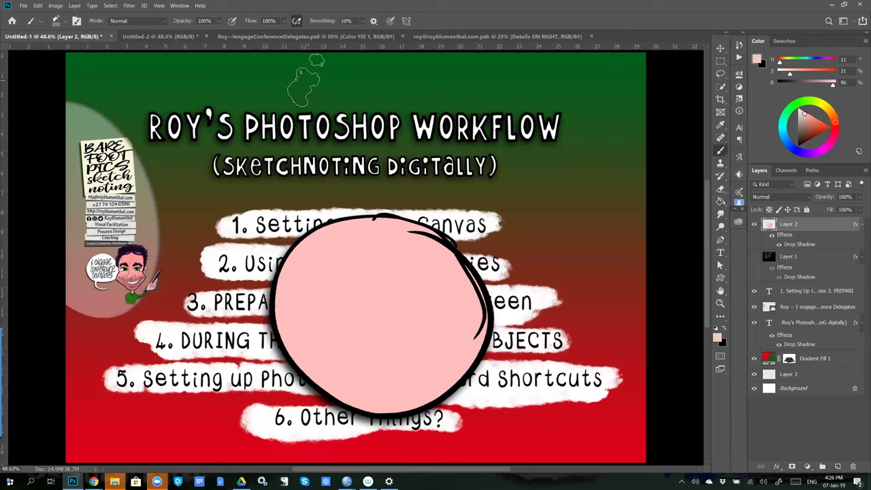
- Paint a red-orange stroke down the circle's right side and smudge it into the pink
key("r")
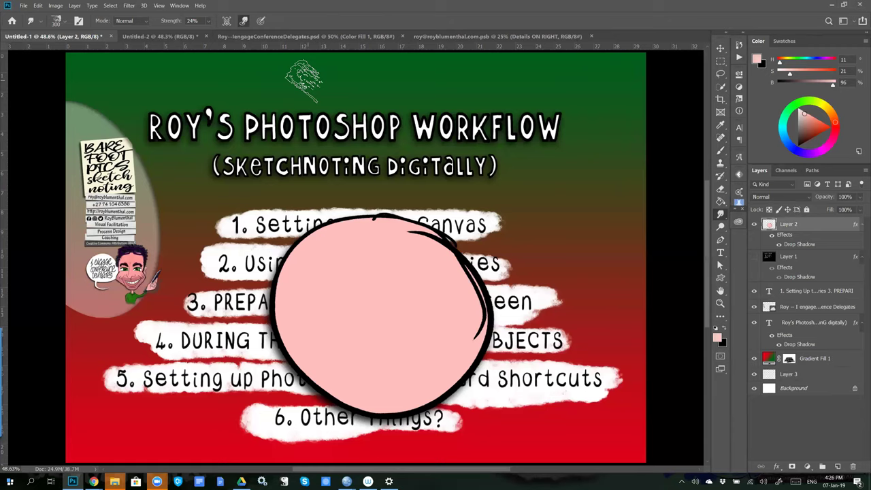
key("b")
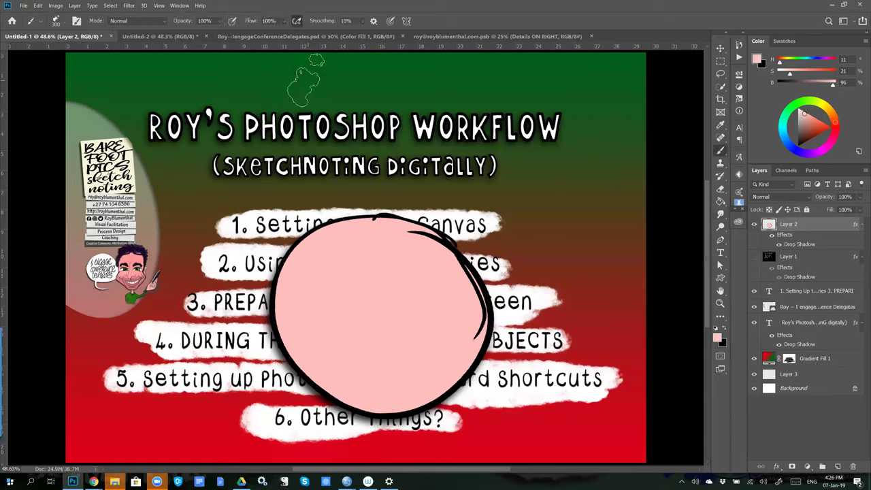
mouse_move(408, 234)
left_mouse_down()
mouse_move(391, 275)
mouse_move(442, 326)
mouse_move(401, 381)
mouse_move(408, 364)
mouse_move(405, 374)
left_mouse_up()
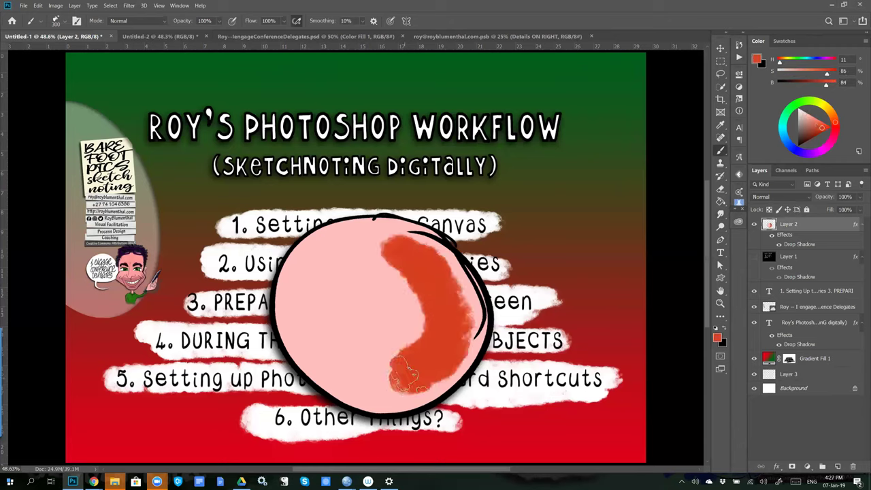
key("r")
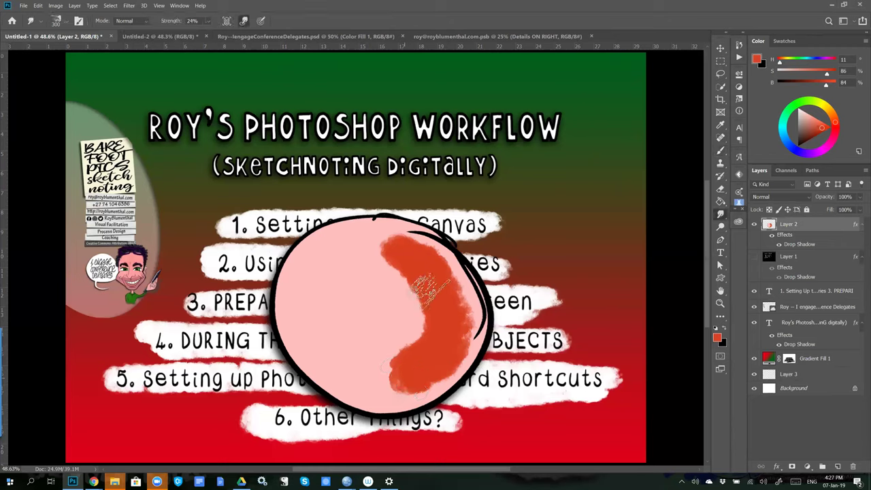
mouse_move(375, 279)
left_mouse_down()
mouse_move(420, 280)
mouse_move(358, 246)
mouse_move(386, 342)
mouse_move(399, 348)
mouse_move(379, 364)
mouse_move(396, 371)
mouse_move(386, 379)
mouse_move(386, 347)
left_mouse_up()
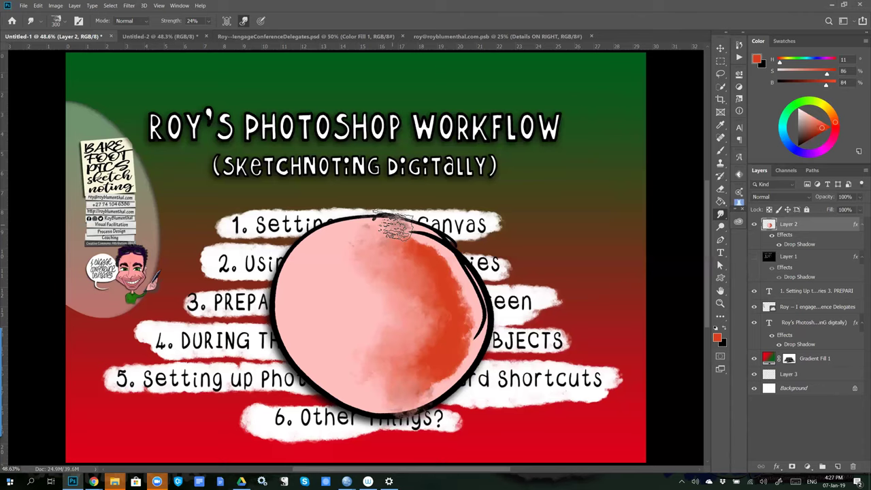
key("e")
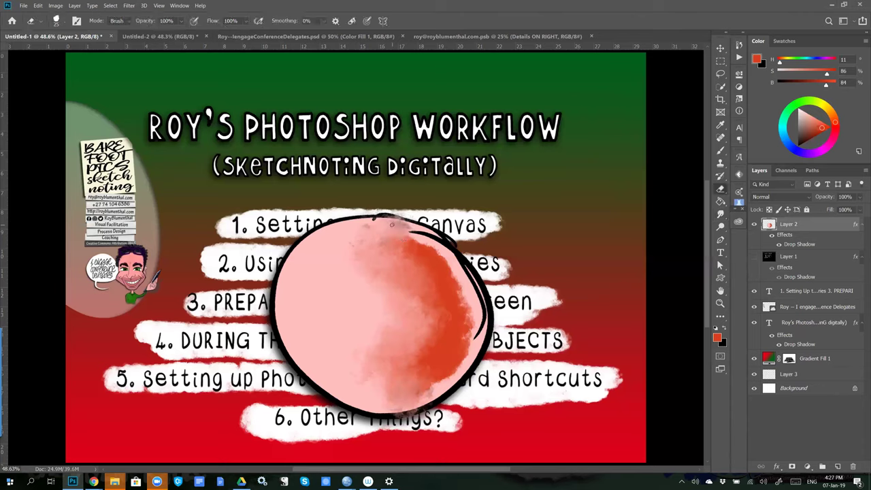
mouse_move(313, 295)
left_mouse_down()
mouse_move(335, 347)
mouse_move(337, 367)
left_mouse_up()
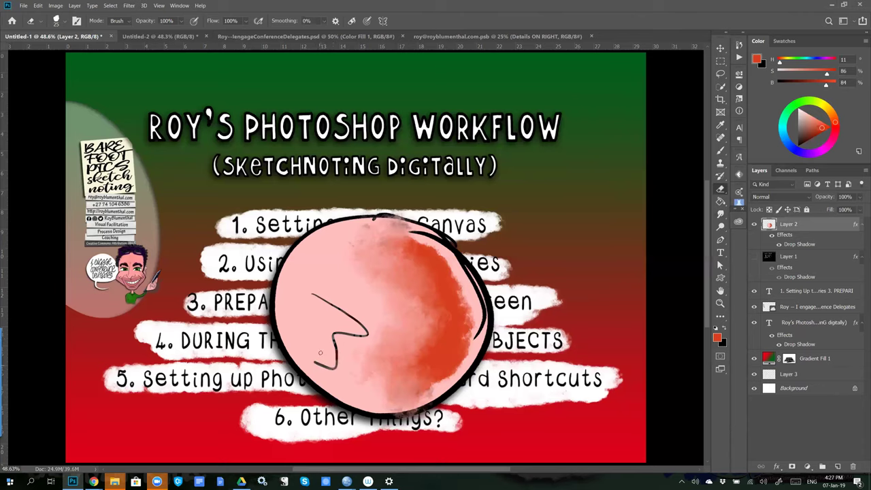
mouse_move(408, 289)
left_mouse_down()
mouse_move(427, 320)
mouse_move(381, 357)
mouse_move(344, 343)
left_mouse_up()
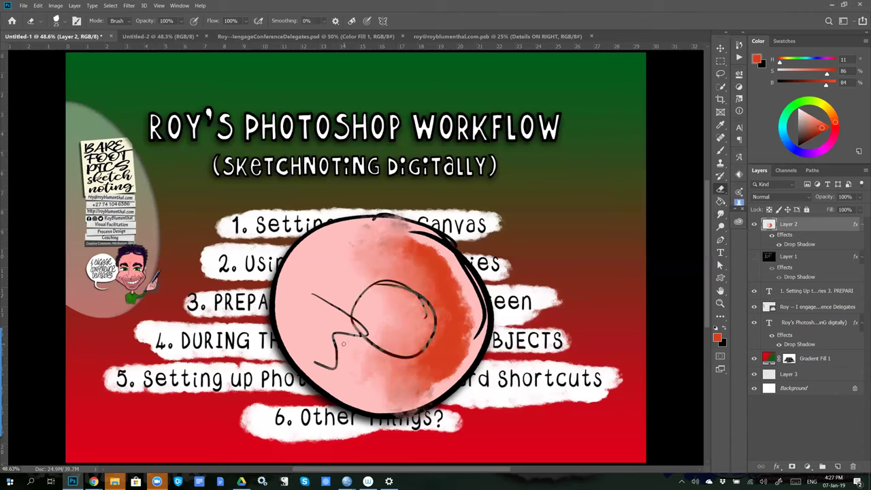
mouse_move(352, 237)
left_mouse_down()
mouse_move(351, 341)
mouse_move(360, 375)
mouse_move(385, 301)
mouse_move(388, 250)
mouse_move(352, 236)
mouse_move(352, 384)
mouse_move(387, 380)
mouse_move(398, 270)
mouse_move(355, 244)
left_mouse_up()
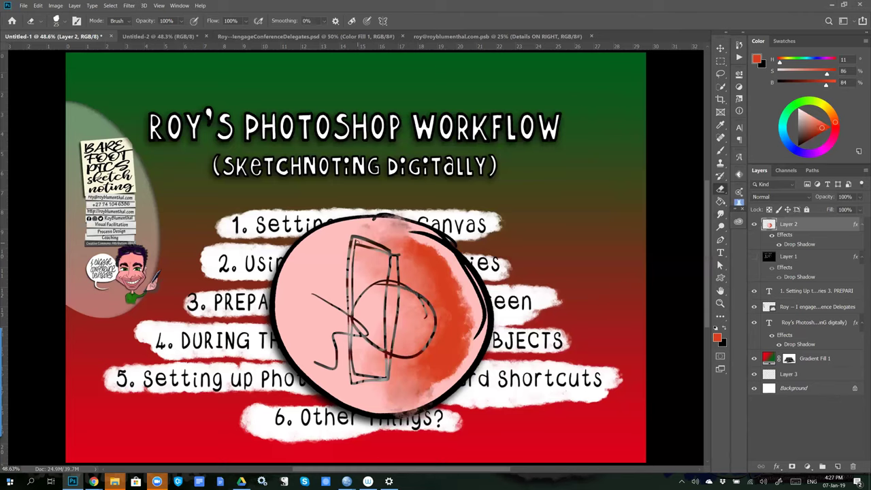
key("ctrl+z")
key("ctrl+z")
key("ctrl+z")
key("ctrl+z")
key("ctrl+z")
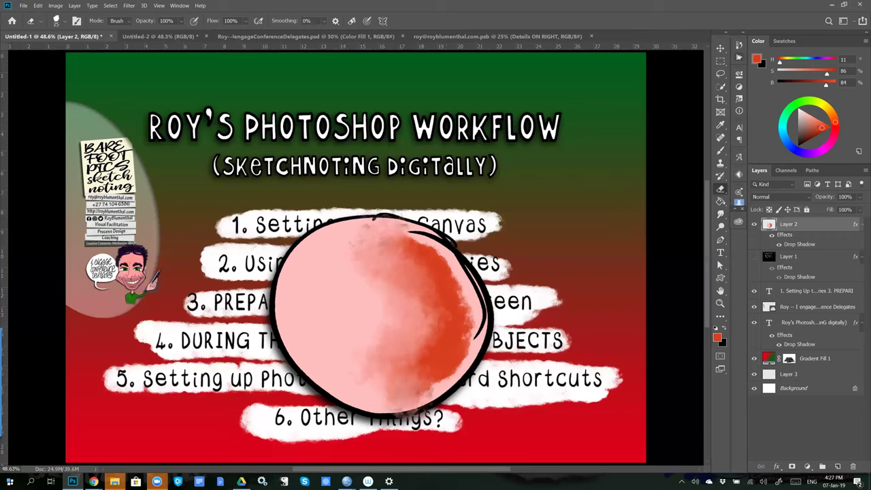
left_click(740, 59)
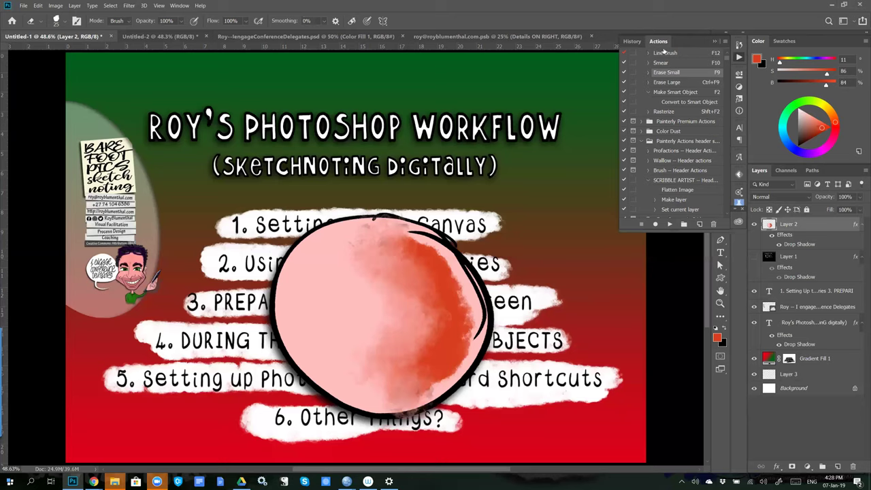
left_click(713, 43)
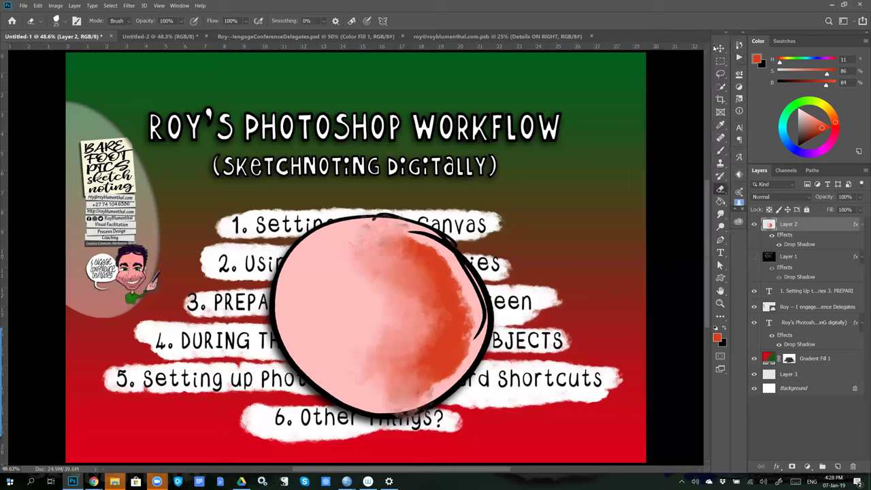
- Show the saved Tool Preset list from the options bar with its gear options menu
left_click(721, 151)
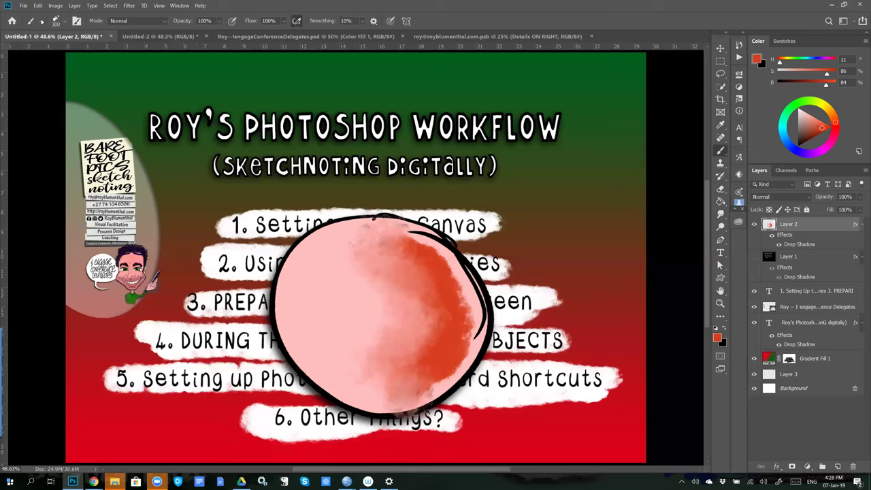
left_click(65, 22)
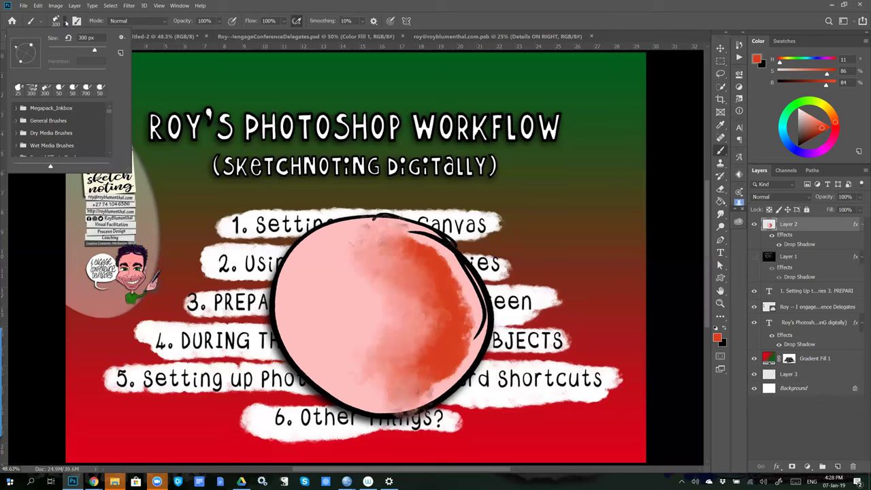
left_click(30, 22)
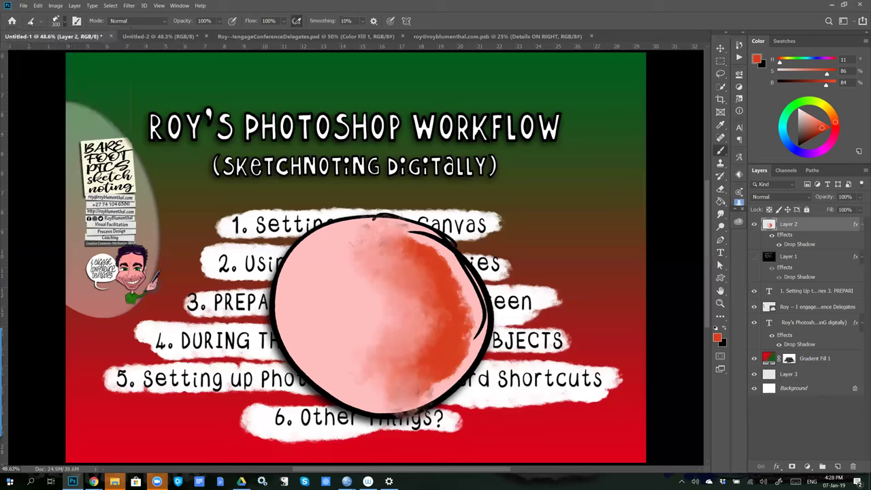
left_click(32, 22)
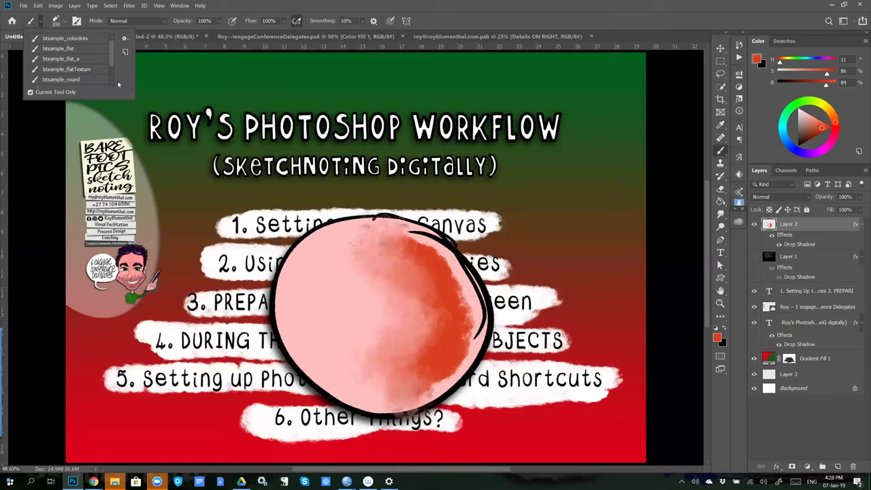
left_click(125, 38)
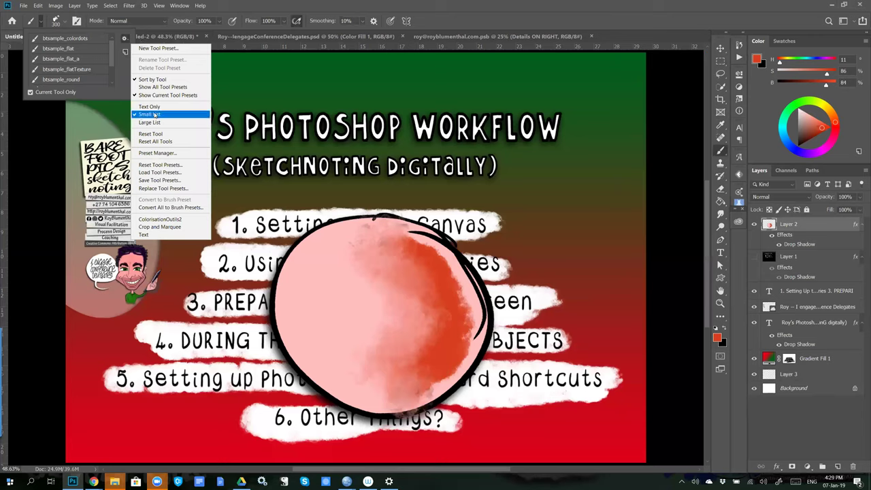
- Browse the Tools presets in the Preset Manager, then close it with Done
left_click(150, 153)
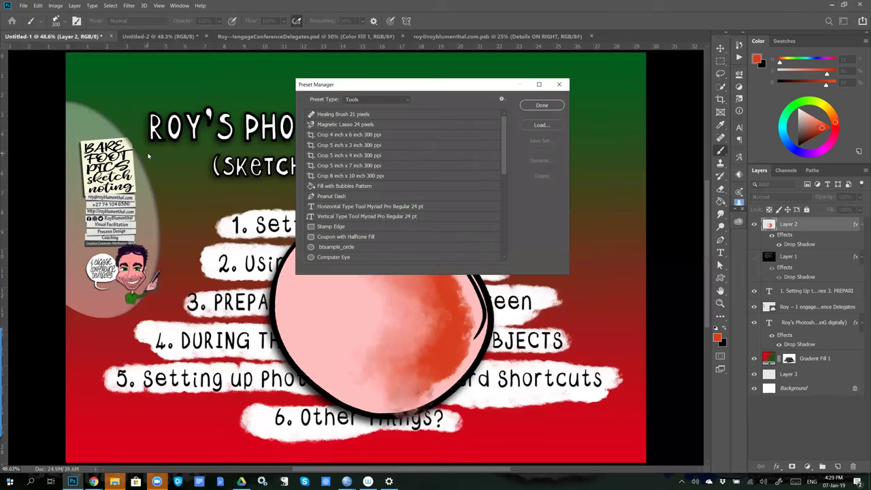
scroll(409, 185, "down", 1)
scroll(408, 185, "down", 8)
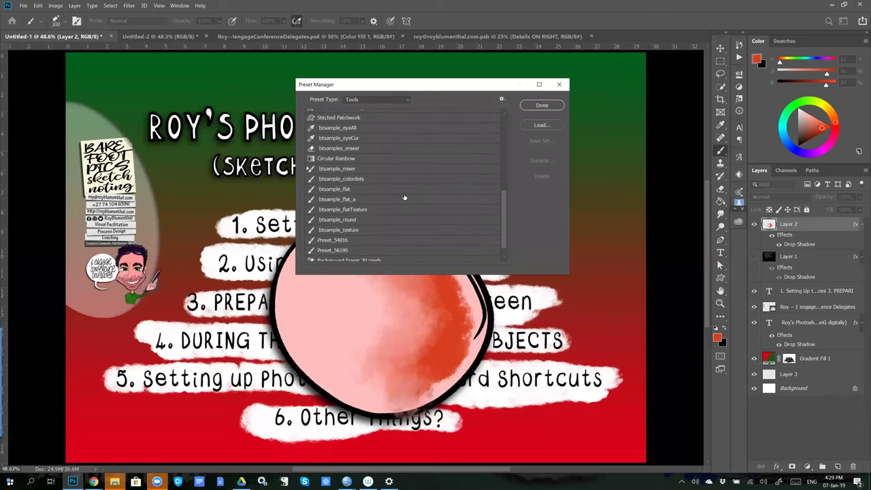
scroll(405, 197, "down", 2)
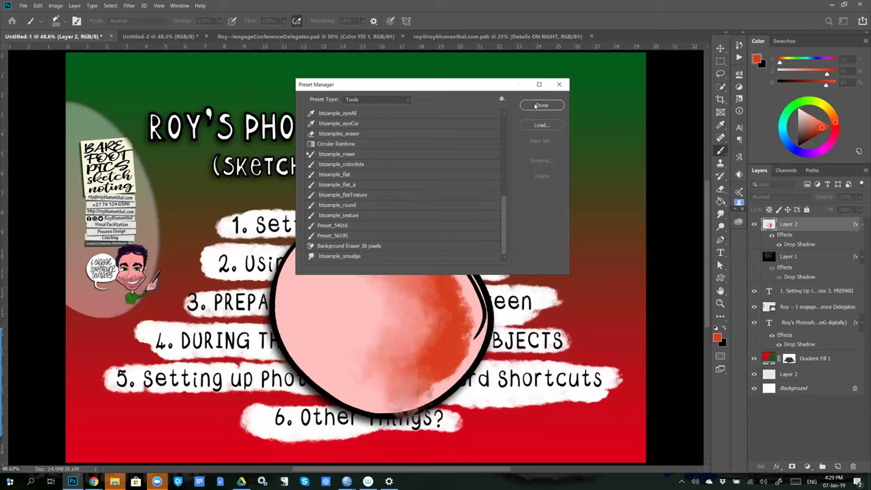
left_click(536, 106)
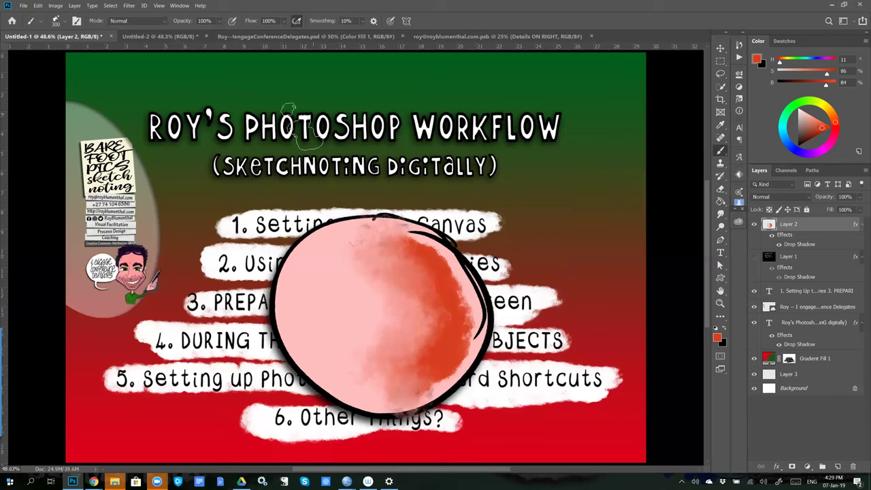
- With a light pink colour and a 600 brush, paint a large cloud and an L-shaped stroke
left_click(255, 147, "alt")
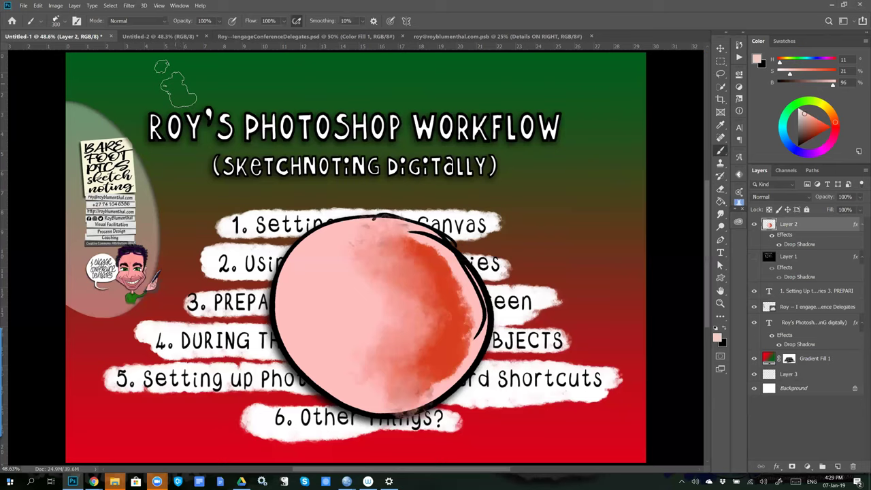
key("bracketright")
key("bracketright")
key("bracketright")
key("bracketright")
key("bracketright")
key("bracketright")
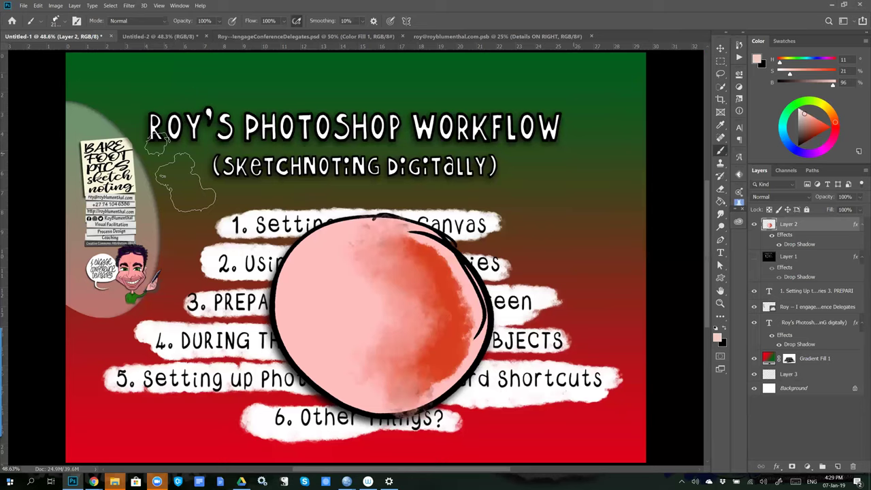
left_click(193, 173)
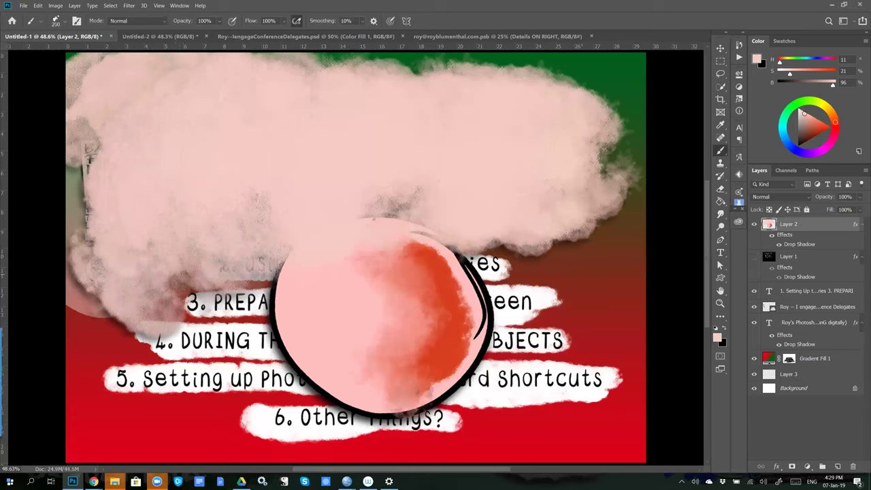
left_click_drag(587, 269, 586, 348)
mouse_move(578, 401)
left_mouse_down()
mouse_move(541, 406)
mouse_move(521, 396)
left_mouse_up()
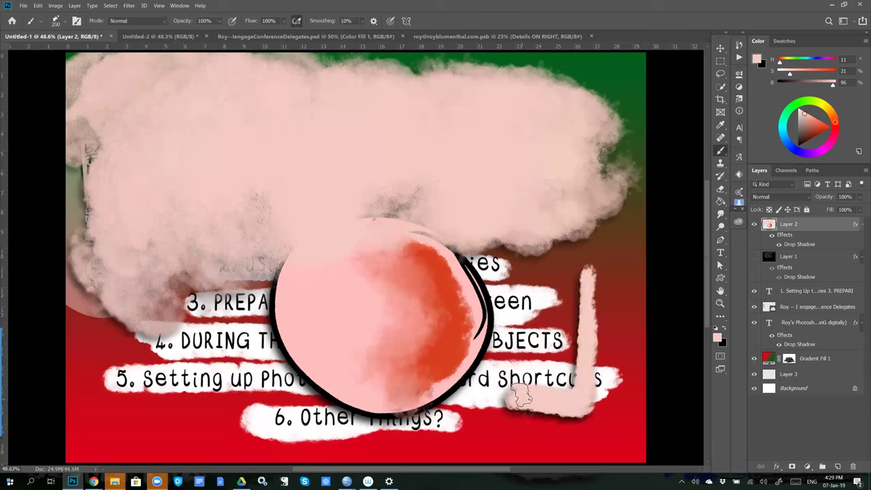
- Draw three black triangles near the bottom, the later ones at brush sizes 150 and 40
key("d")
mouse_move(93, 335)
left_mouse_down()
mouse_move(96, 439)
mouse_move(177, 432)
mouse_move(93, 336)
left_mouse_up()
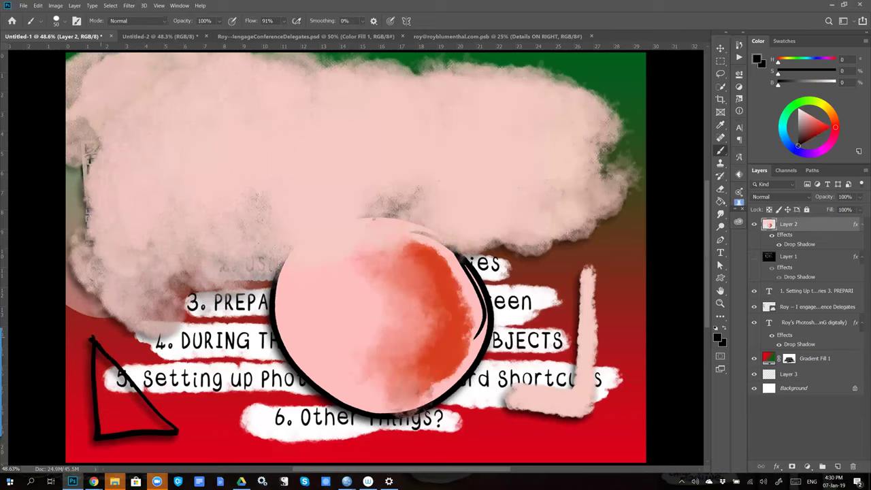
key("bracketright")
key("bracketright")
key("bracketright")
key("bracketright")
key("bracketright")
key("bracketright")
key("bracketright")
mouse_move(204, 333)
left_mouse_down()
mouse_move(302, 433)
mouse_move(207, 333)
left_mouse_up()
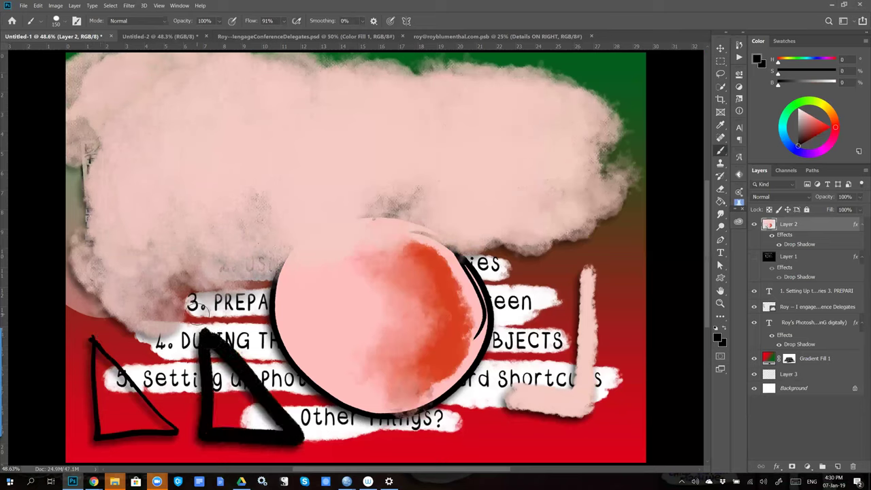
key("bracketleft")
key("bracketleft")
key("bracketleft")
key("bracketleft")
key("bracketleft")
key("bracketleft")
mouse_move(488, 400)
left_mouse_down()
mouse_move(450, 438)
mouse_move(489, 403)
left_mouse_up()
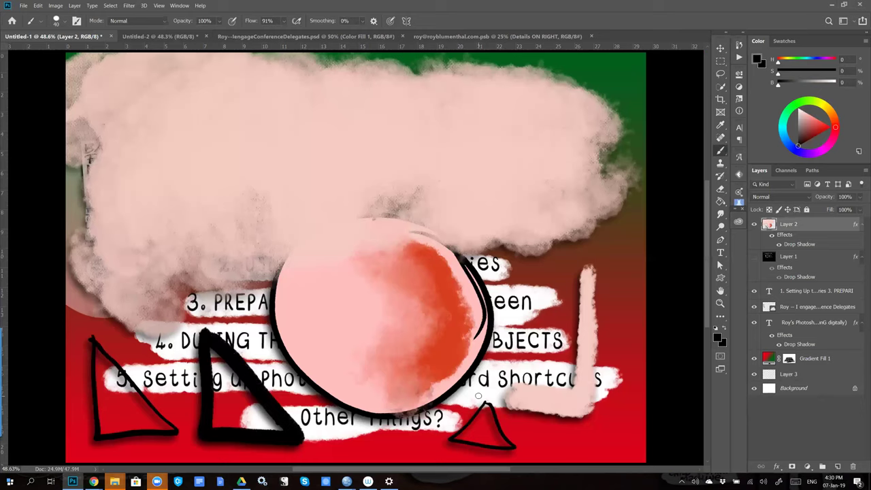
- Erase a wide arc and a thin size-25 curved strip from the pink cloud
key("e")
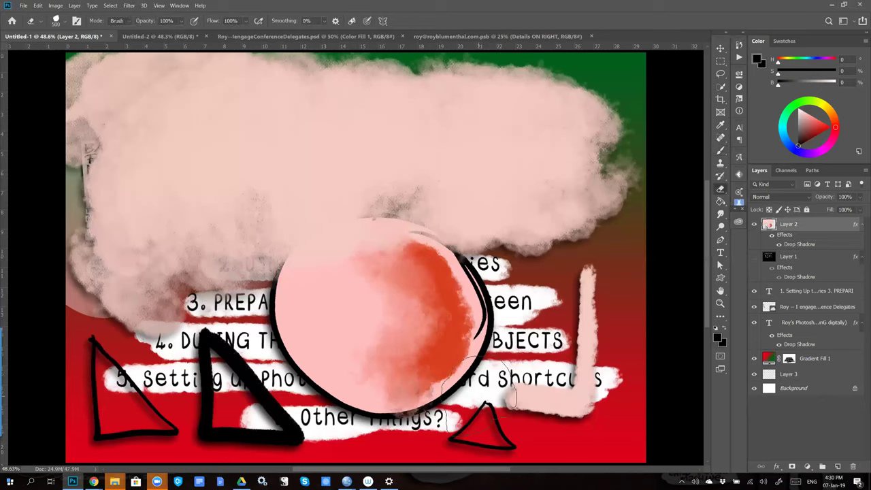
mouse_move(616, 201)
left_mouse_down()
mouse_move(497, 139)
mouse_move(398, 126)
left_mouse_up()
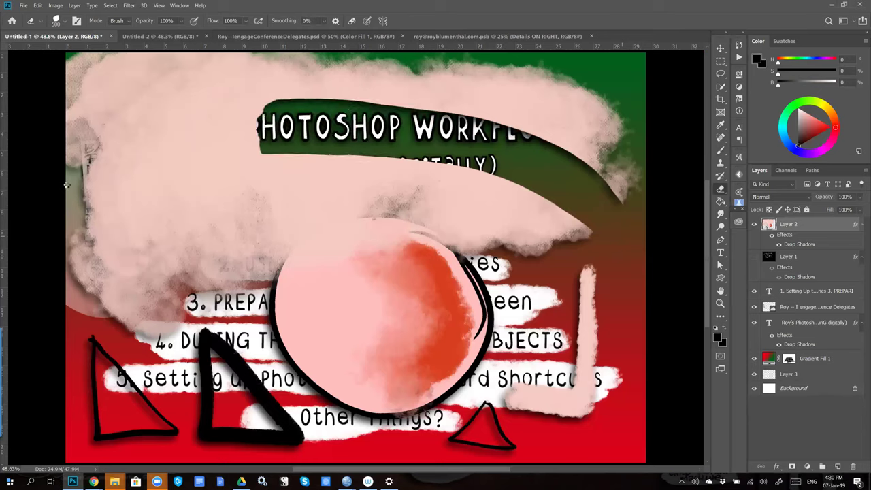
key("bracketleft")
key("bracketleft")
key("bracketleft")
key("bracketleft")
key("bracketleft")
key("bracketleft")
key("bracketleft")
key("bracketleft")
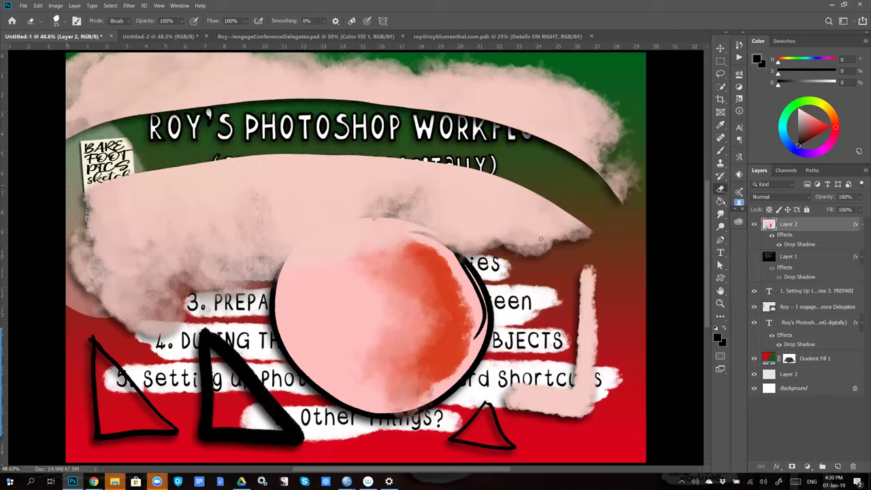
mouse_move(238, 189)
left_mouse_down()
mouse_move(136, 211)
mouse_move(57, 273)
left_mouse_up()
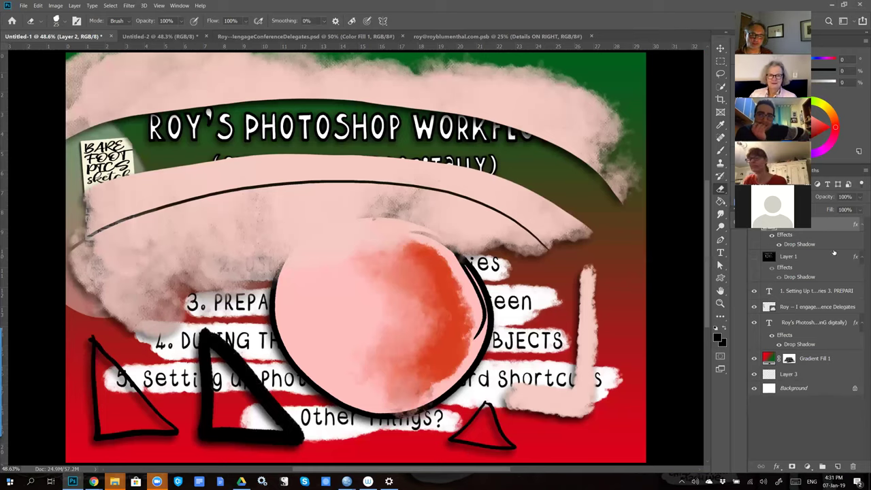
- Select Layer 1, then move through the conference delegates tab to the Untitled-2 drawing
left_click(834, 261)
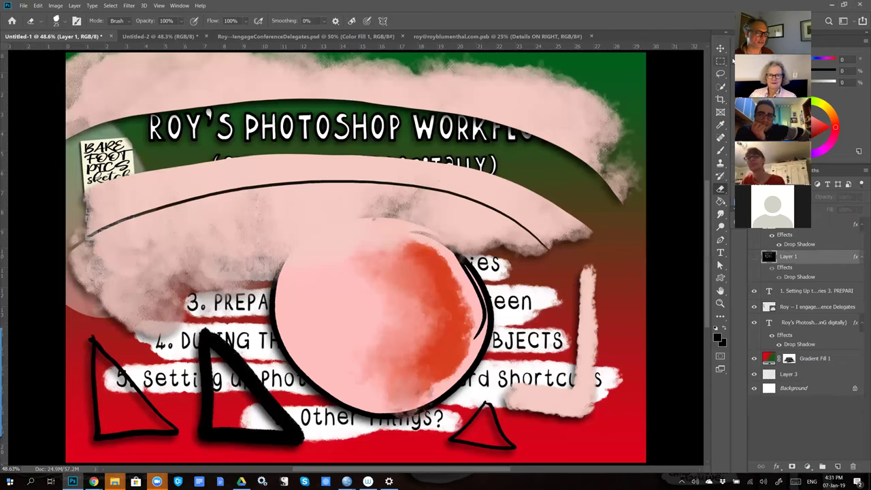
left_click(283, 36)
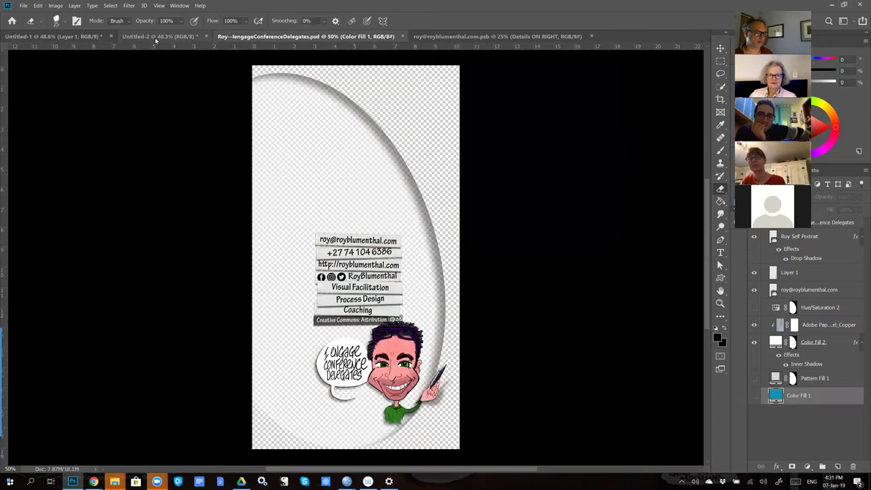
left_click(156, 37)
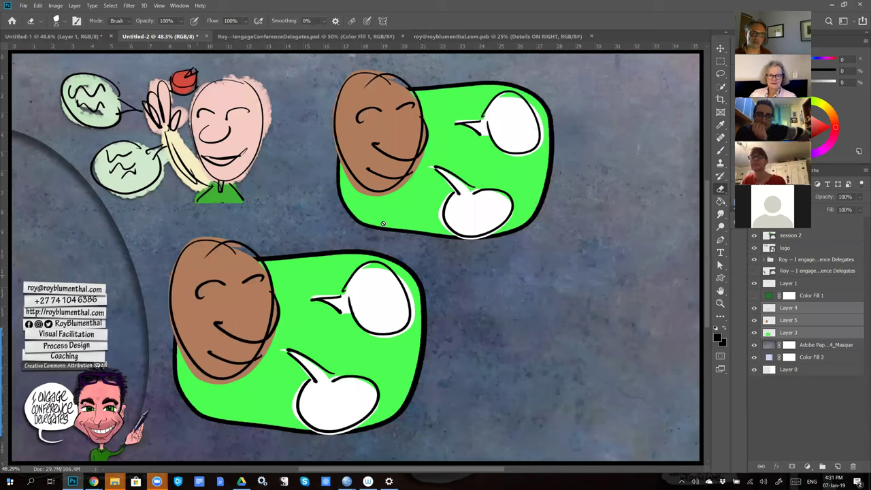
- Collapse the Layers/Channels/Paths panel group so the colour wheel fills the side area
double_click(836, 173)
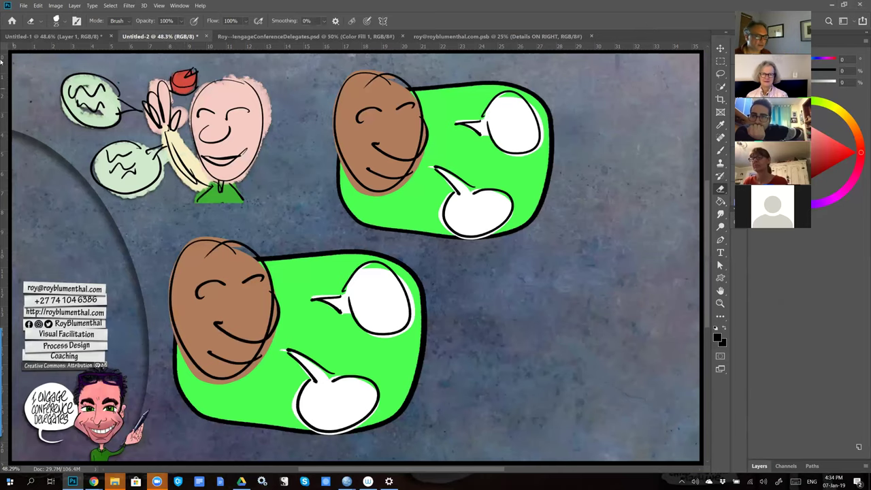
- Return to the Untitled-1 workflow slide document
left_click(51, 37)
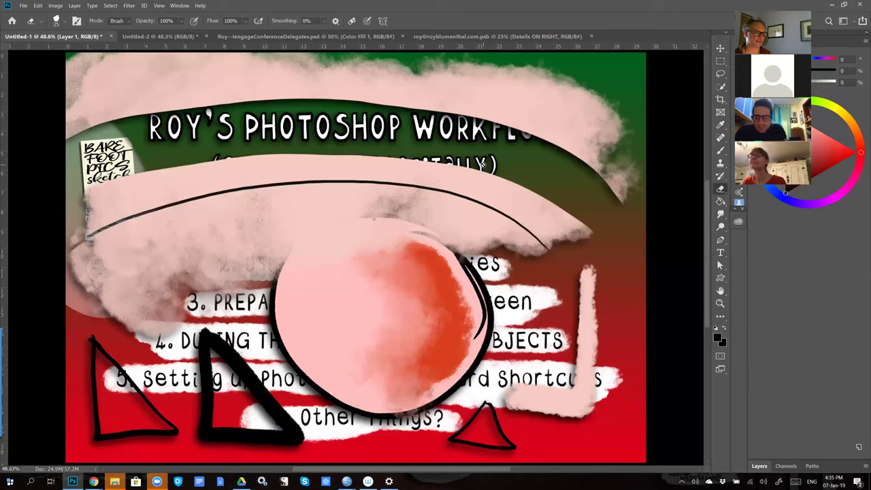
- Switch to the RoyPainting workspace from Window > Workspace
left_click(179, 6)
mouse_move(183, 14)
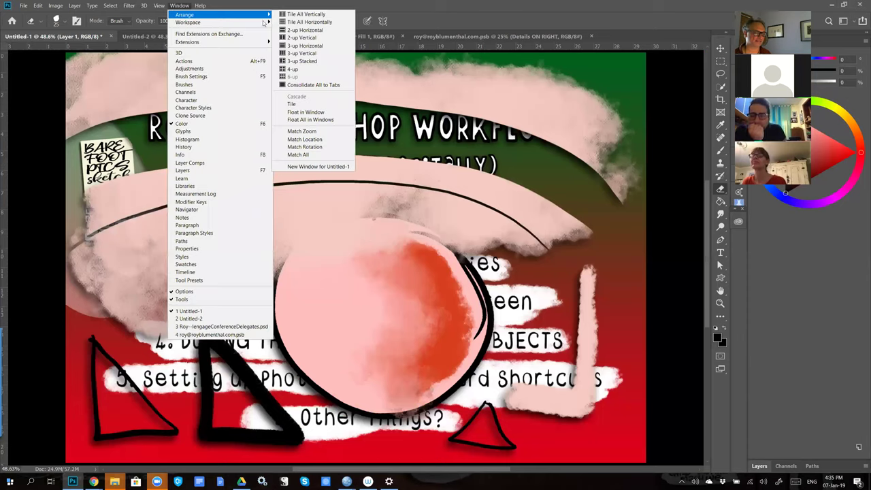
mouse_move(264, 23)
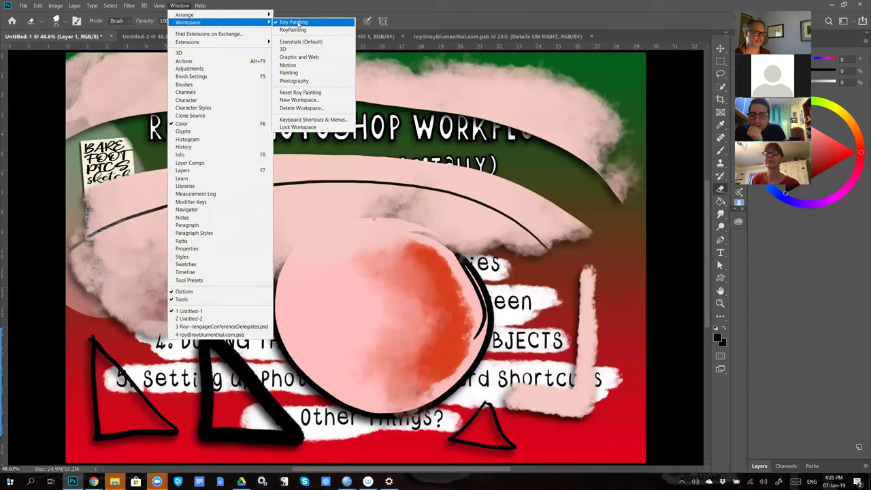
left_click(294, 31)
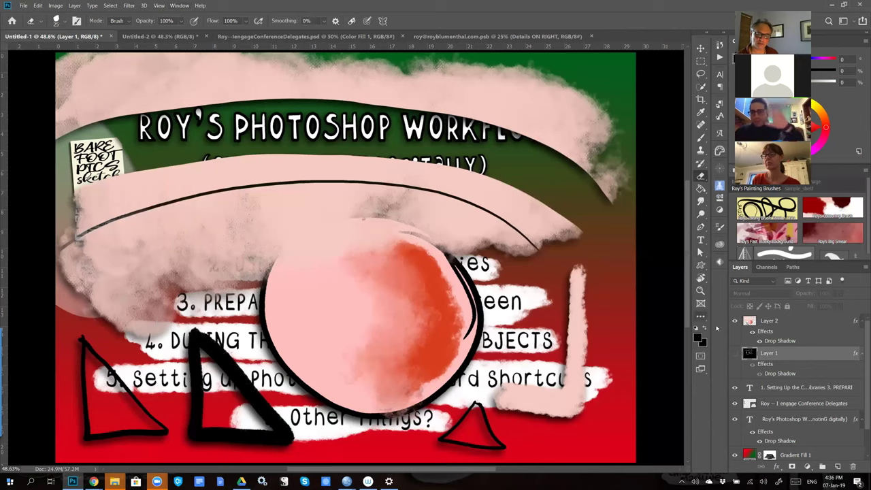
- Hide Layer 2's pink paint strokes and scroll down the Layers panel
left_click(735, 321)
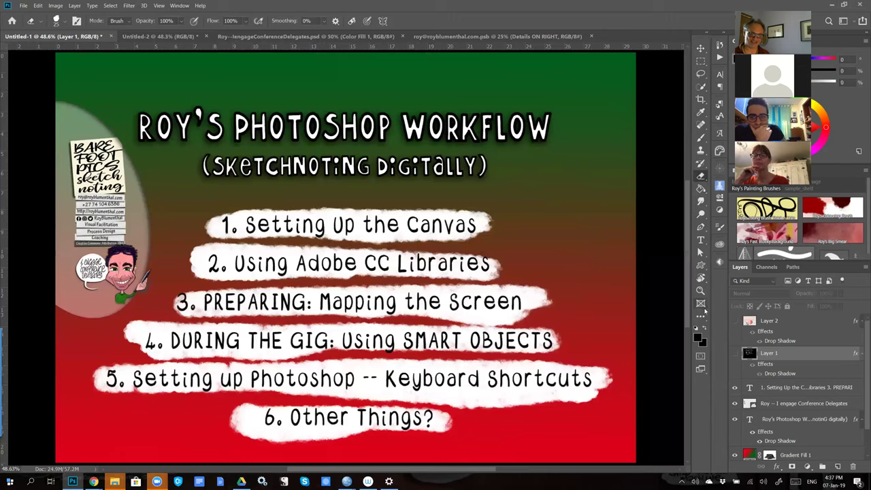
scroll(770, 376, "down", 1)
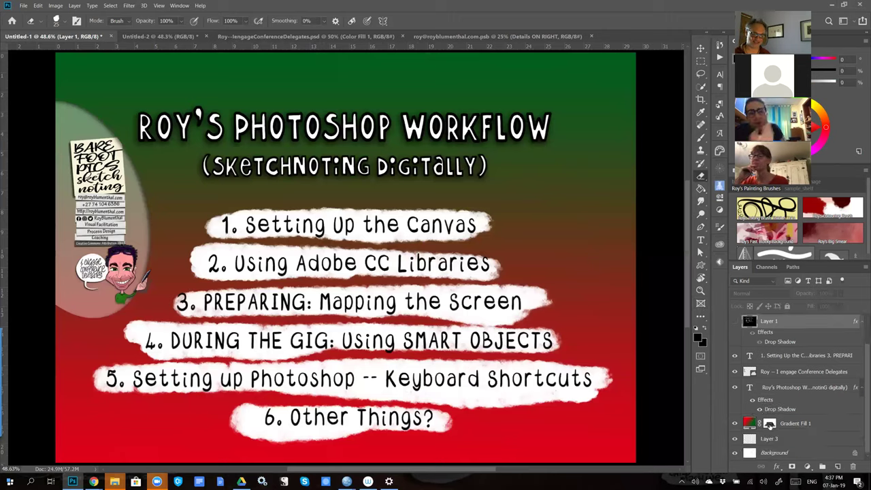
- Select the Gradient Fill 1 layer mask, then bring up Zoom's end-meeting prompt with Alt+Q
left_click(770, 424)
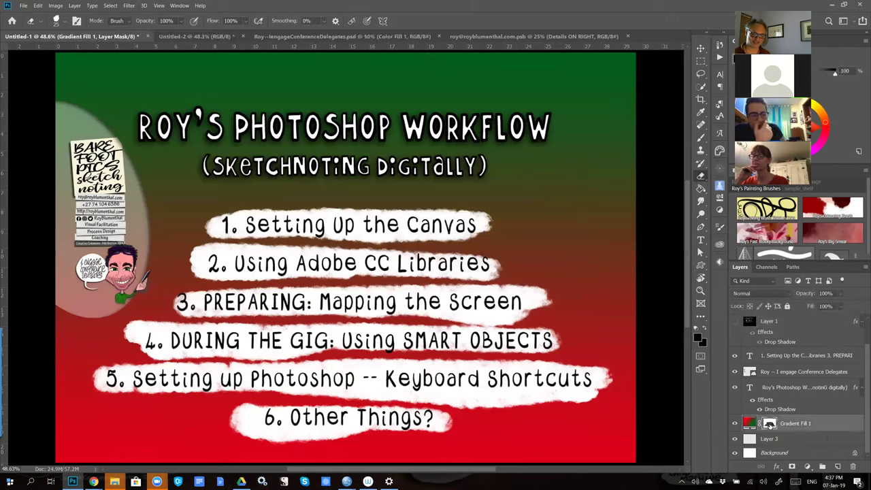
left_click_drag(765, 399, 769, 423)
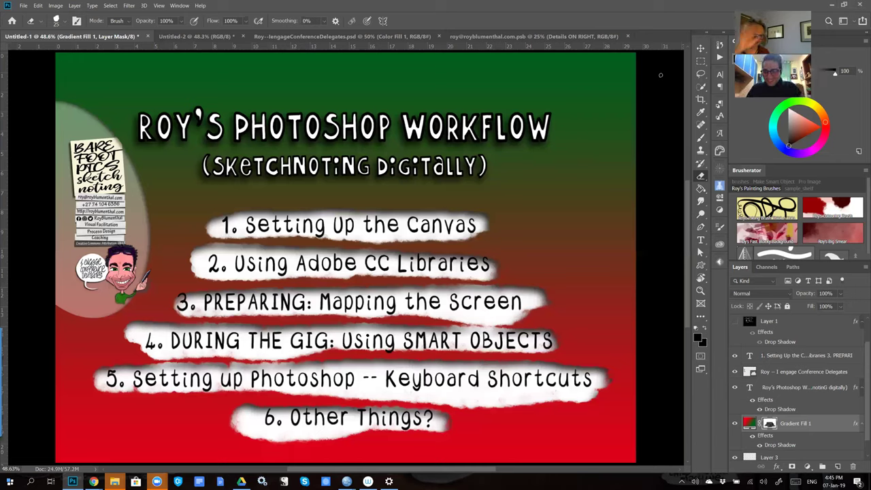
key("alt+q")
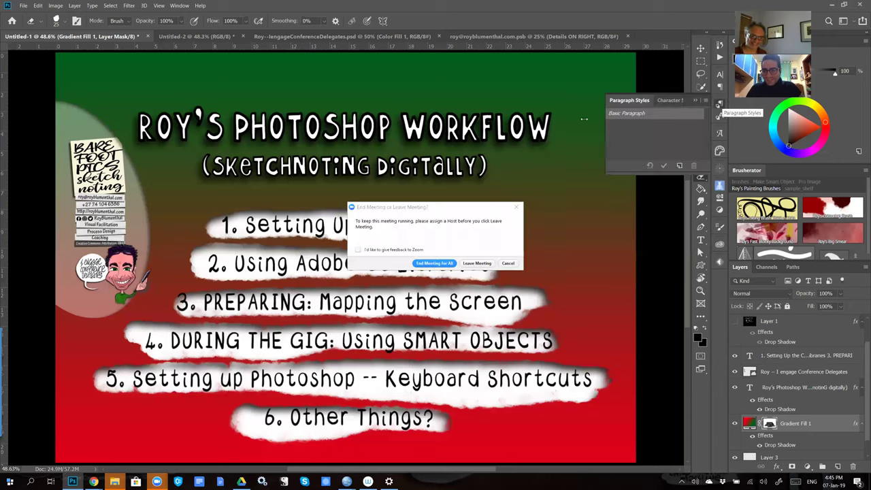